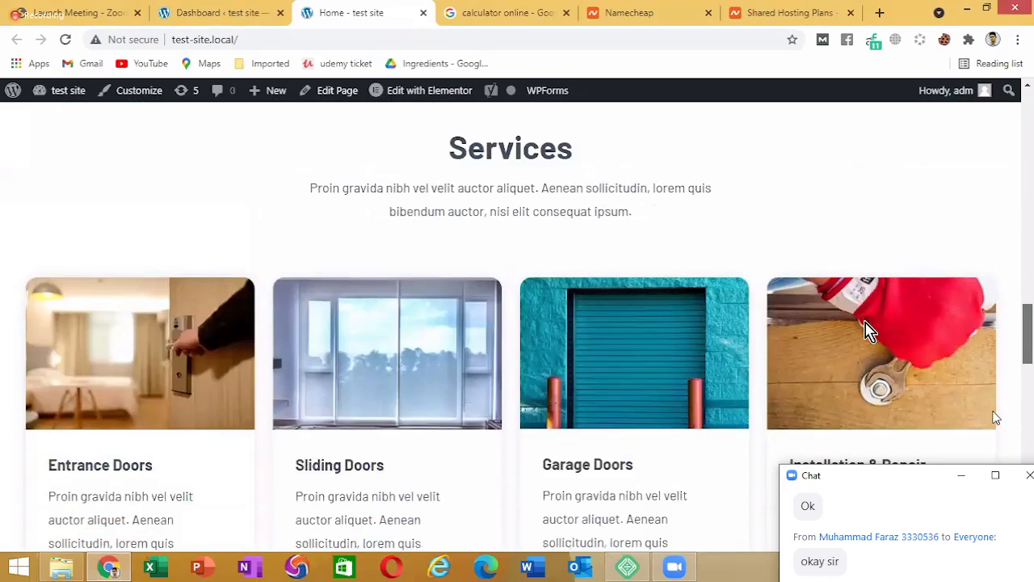
Look through the door company's home page, from the hero and About Us sections to Services and Happy Customers
{"action": "scroll", "coordinate": [869, 332], "scroll_direction": "down", "scroll_amount": 6}
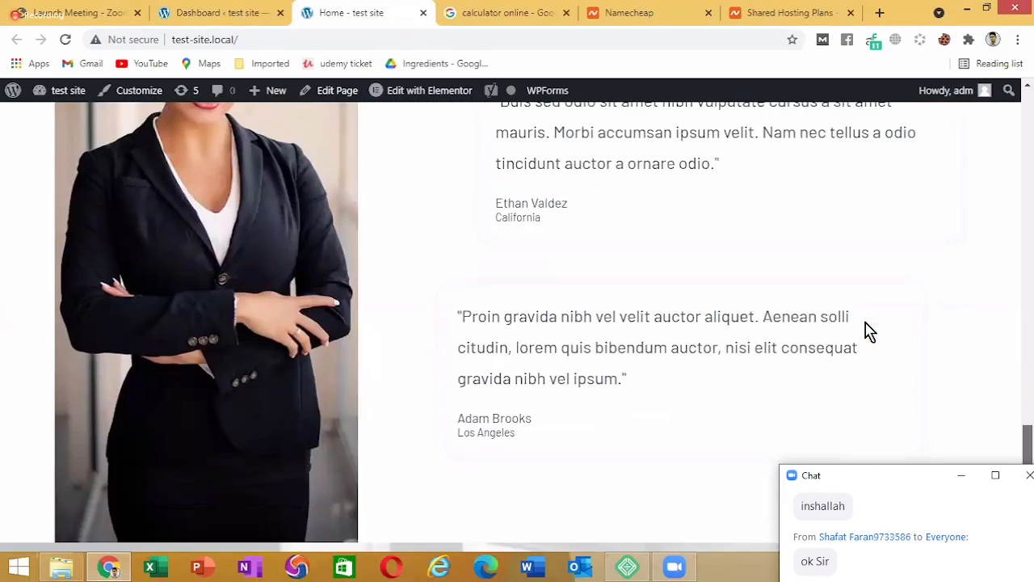
{"action": "scroll", "coordinate": [869, 331], "scroll_direction": "up", "scroll_amount": 15}
{"action": "scroll", "coordinate": [869, 331], "scroll_direction": "up", "scroll_amount": 4}
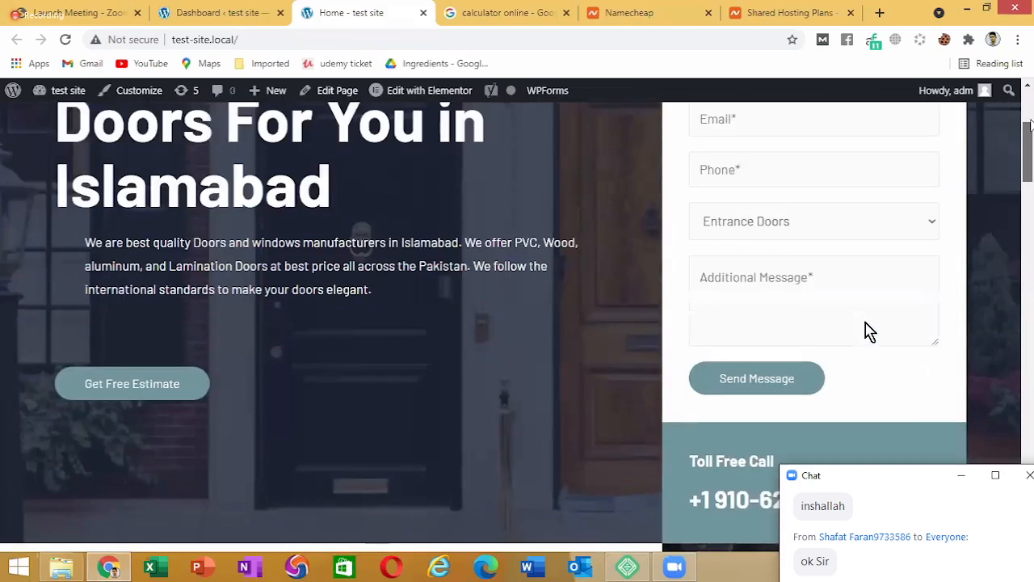
{"action": "scroll", "coordinate": [869, 332], "scroll_direction": "down", "scroll_amount": 8}
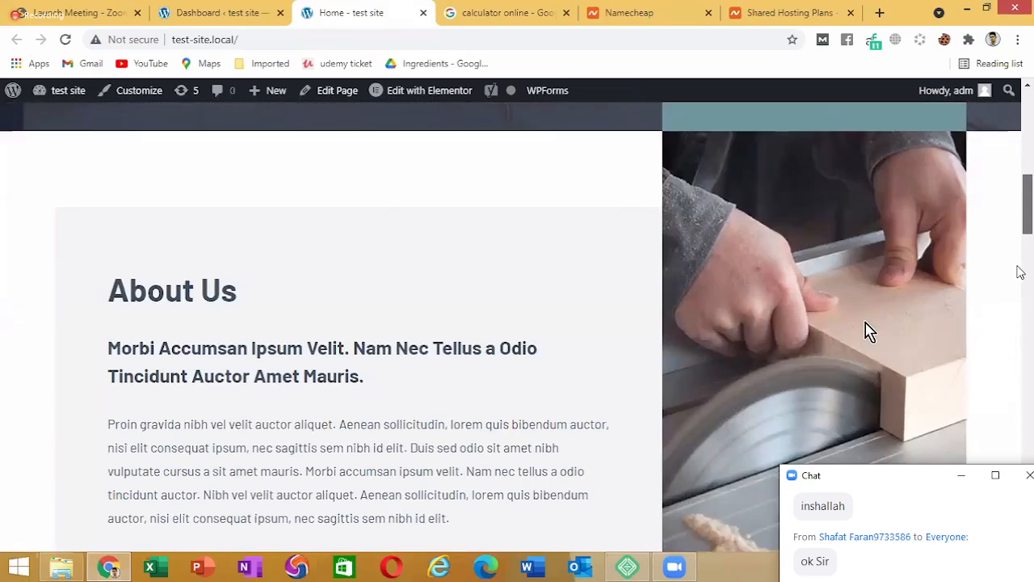
{"action": "scroll", "coordinate": [1019, 307], "scroll_direction": "down", "scroll_amount": 12}
{"action": "scroll", "coordinate": [868, 331], "scroll_direction": "down", "scroll_amount": 12}
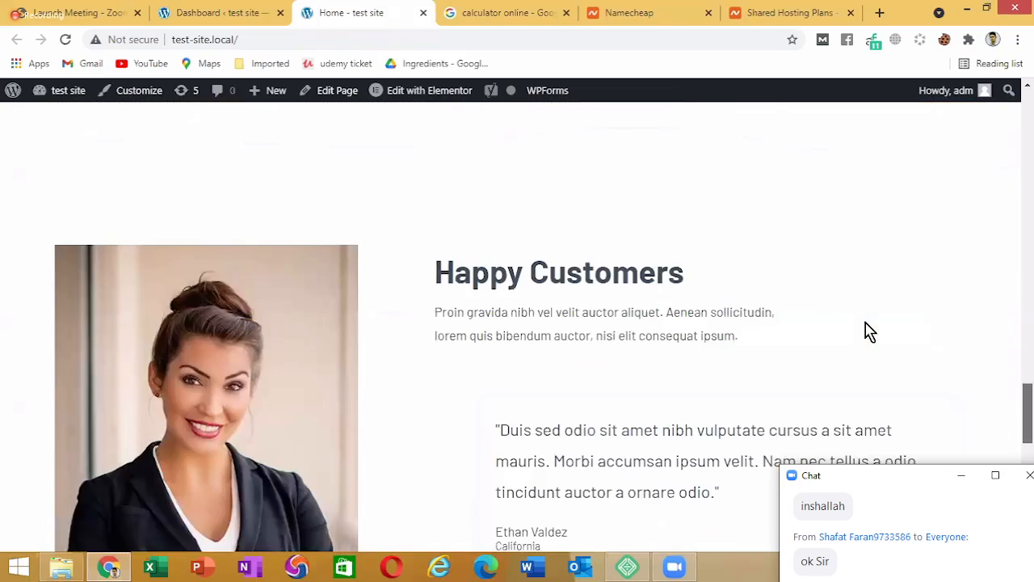
{"action": "scroll", "coordinate": [868, 331], "scroll_direction": "up", "scroll_amount": 6}
{"action": "scroll", "coordinate": [869, 331], "scroll_direction": "up", "scroll_amount": 20}
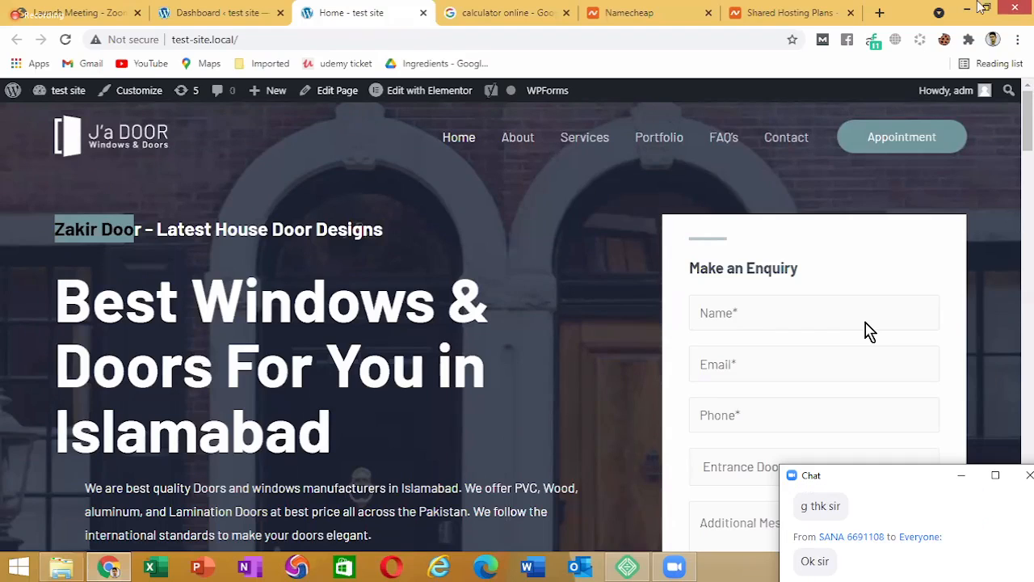
Switch to the Namecheap shopping cart and highlight the code in the Promo Code field
{"action": "left_click", "coordinate": [593, 6]}
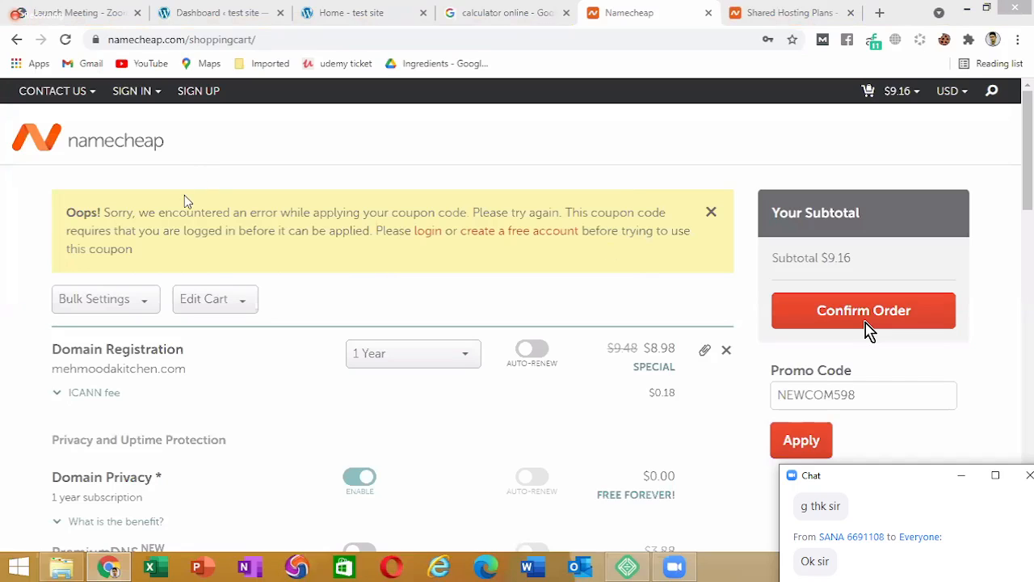
{"action": "left_click", "coordinate": [797, 394]}
{"action": "double_click", "coordinate": [797, 394]}
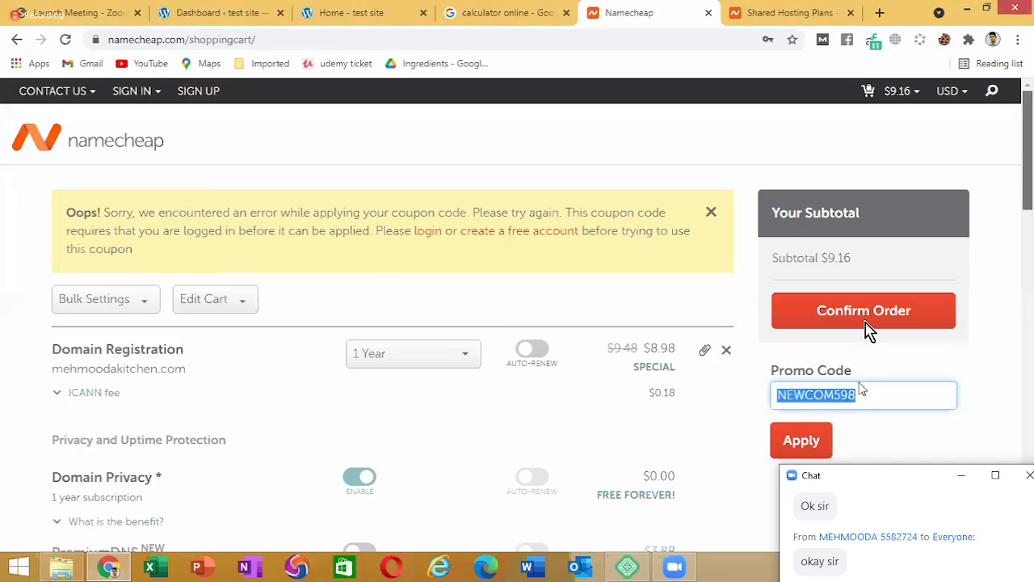
{"action": "scroll", "coordinate": [843, 398], "scroll_direction": "down", "scroll_amount": 1}
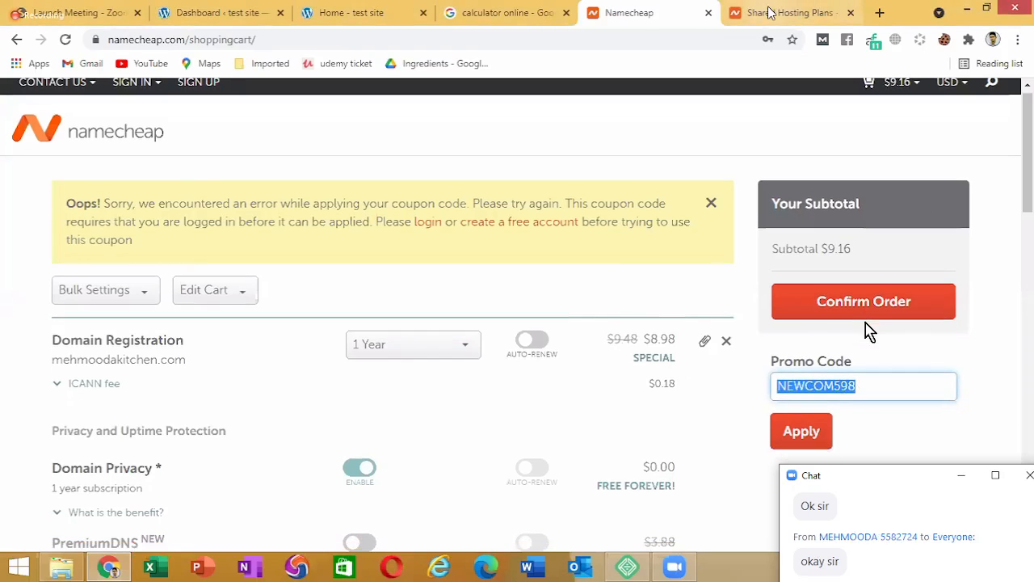
Search Google for "namecheap promo code" and open Namecheap's own promo codes and coupons page
{"action": "left_click", "coordinate": [769, 12]}
{"action": "left_click", "coordinate": [619, 35]}
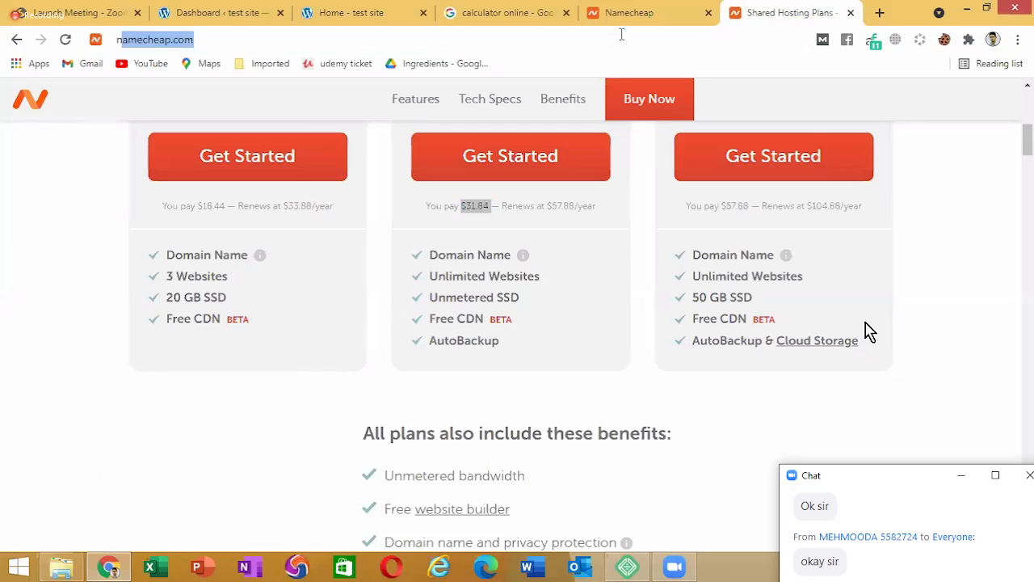
{"action": "type", "text": "namecheap pro"}
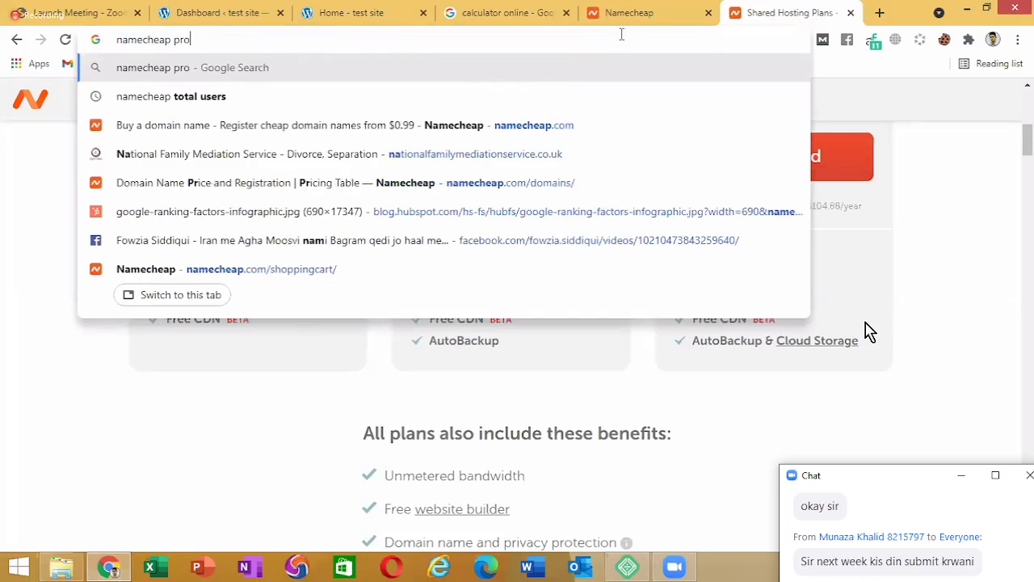
{"action": "type", "text": "mo code"}
{"action": "key", "text": "Return"}
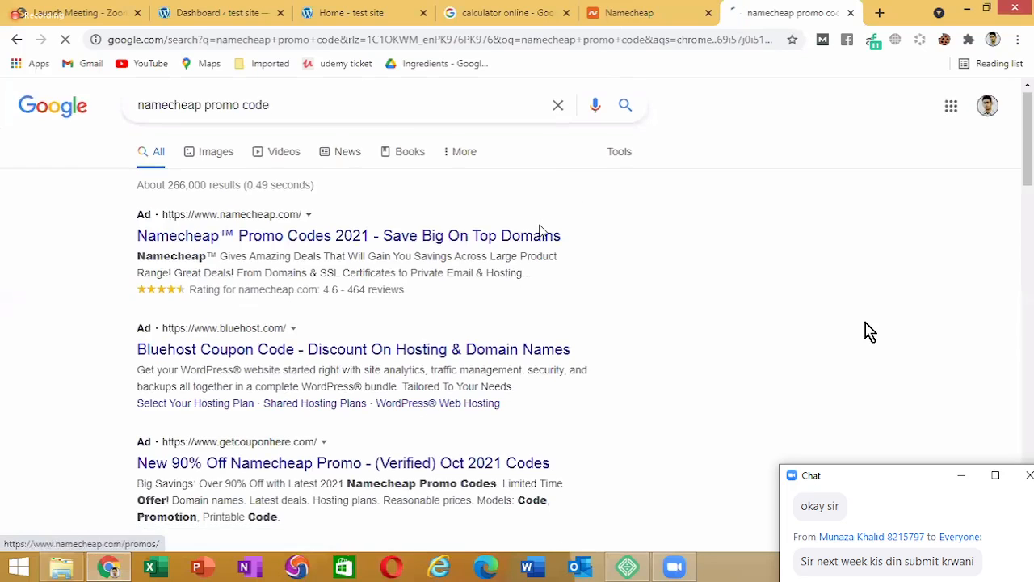
{"action": "scroll", "coordinate": [541, 231], "scroll_direction": "down", "scroll_amount": 3}
{"action": "scroll", "coordinate": [167, 224], "scroll_direction": "down", "scroll_amount": 3}
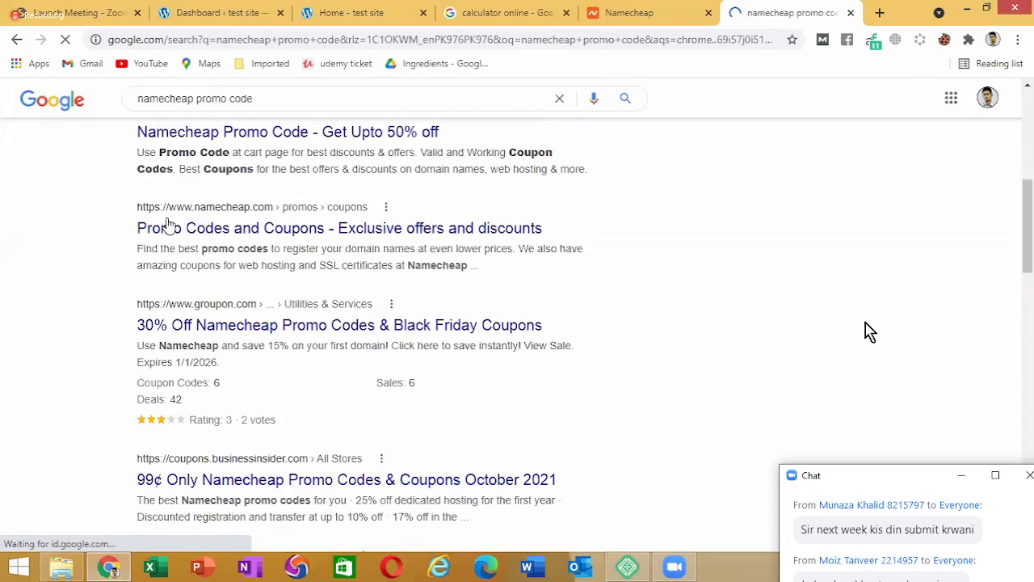
{"action": "left_click", "coordinate": [265, 239]}
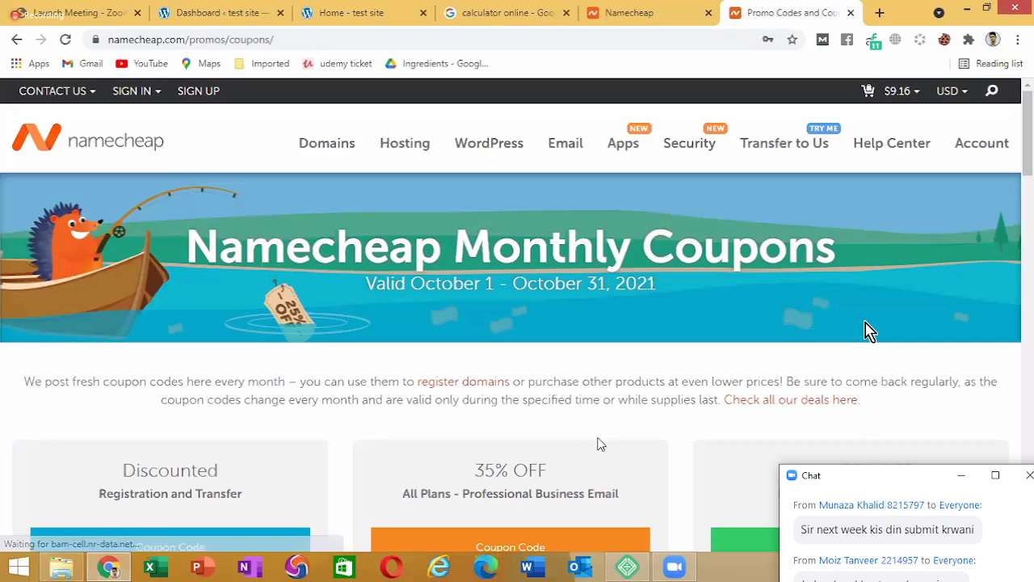
Copy the AUTDOMAINS coupon code for discounted domain registration and transfer
{"action": "scroll", "coordinate": [571, 400], "scroll_direction": "down", "scroll_amount": 2}
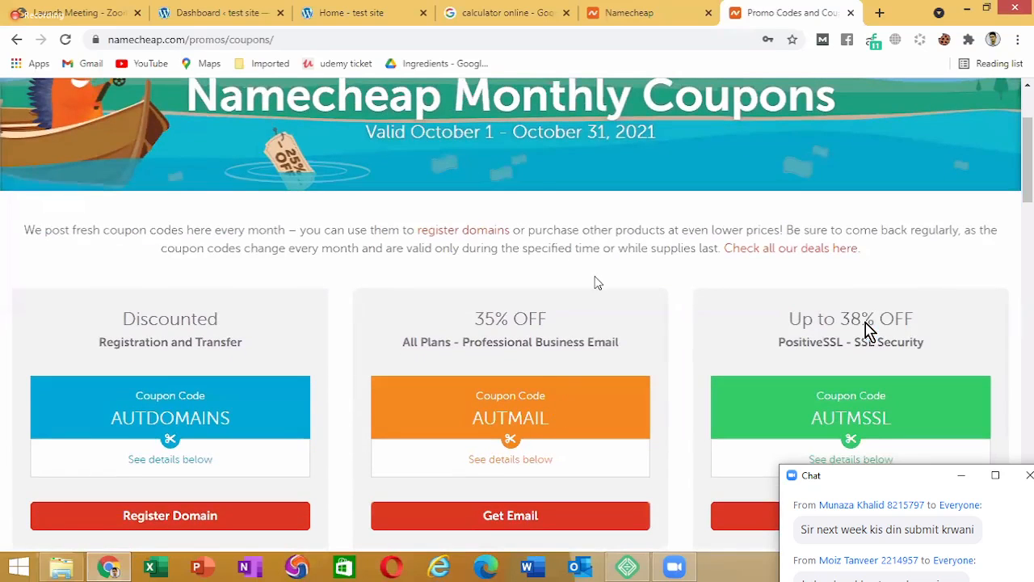
{"action": "scroll", "coordinate": [605, 290], "scroll_direction": "down", "scroll_amount": 3}
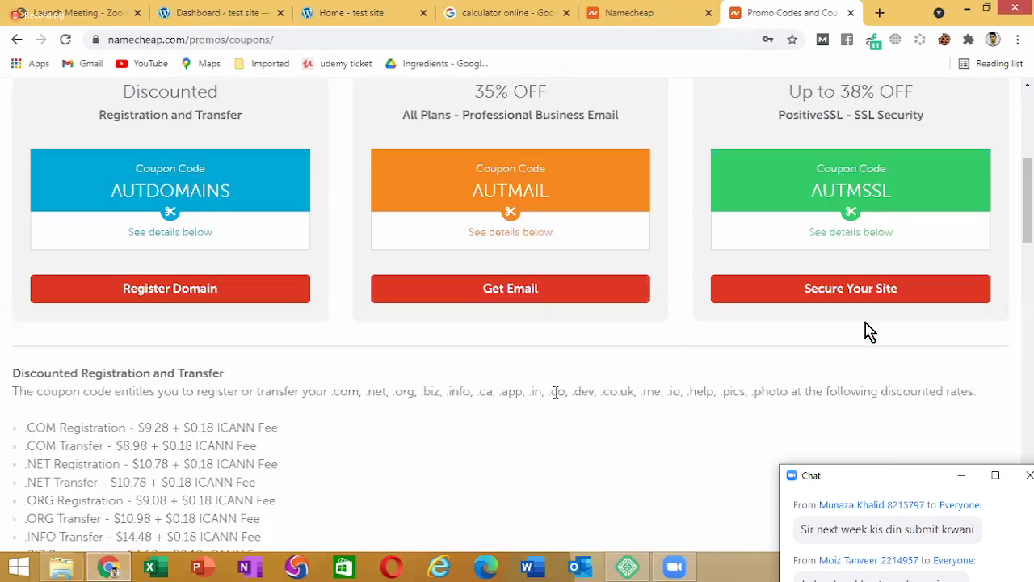
{"action": "scroll", "coordinate": [557, 396], "scroll_direction": "up", "scroll_amount": 3}
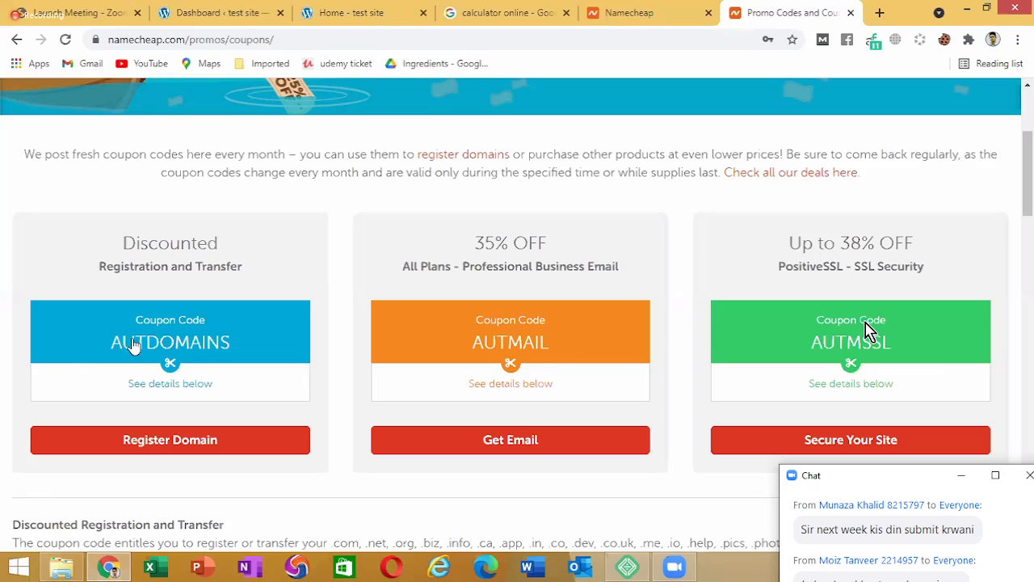
{"action": "left_click", "coordinate": [320, 276]}
Examine the discounted domain rates, the email and SSL offers and the disclaimer in the coupon details
{"action": "scroll", "coordinate": [322, 276], "scroll_direction": "down", "scroll_amount": 7}
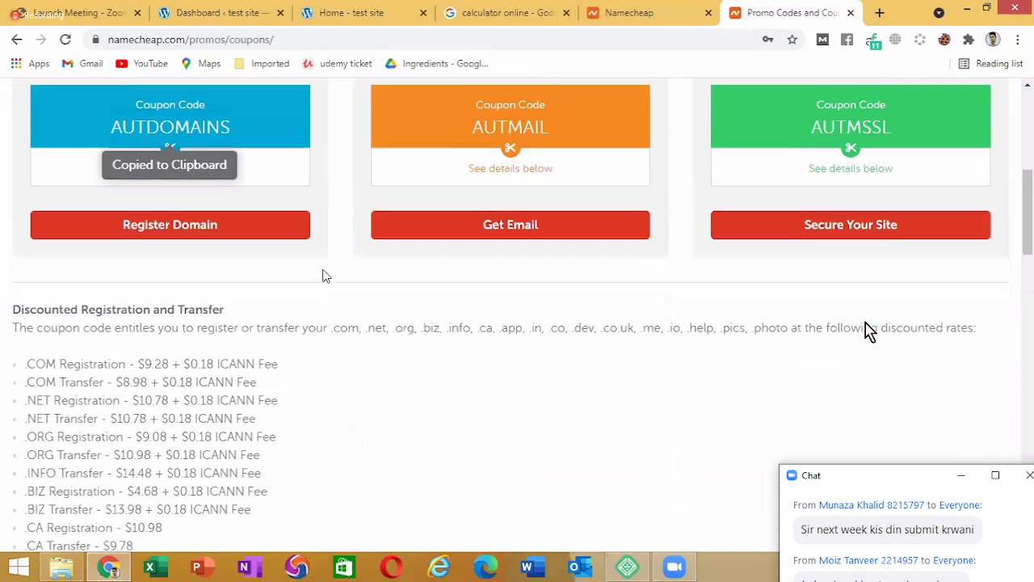
{"action": "scroll", "coordinate": [323, 276], "scroll_direction": "up", "scroll_amount": 3}
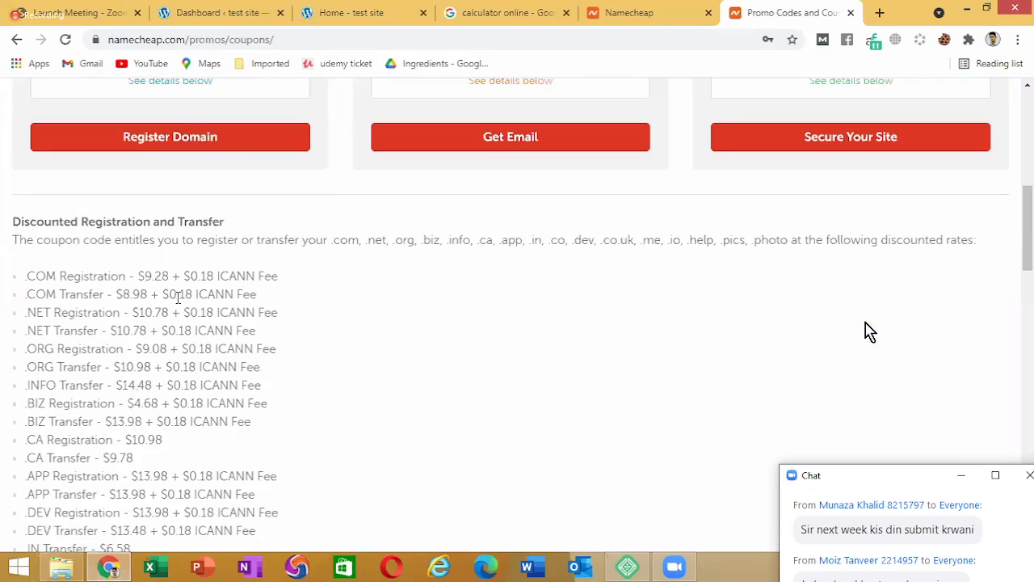
{"action": "left_click_drag", "start_coordinate": [136, 276], "coordinate": [242, 294]}
{"action": "left_click", "coordinate": [403, 324]}
{"action": "scroll", "coordinate": [408, 347], "scroll_direction": "down", "scroll_amount": 5}
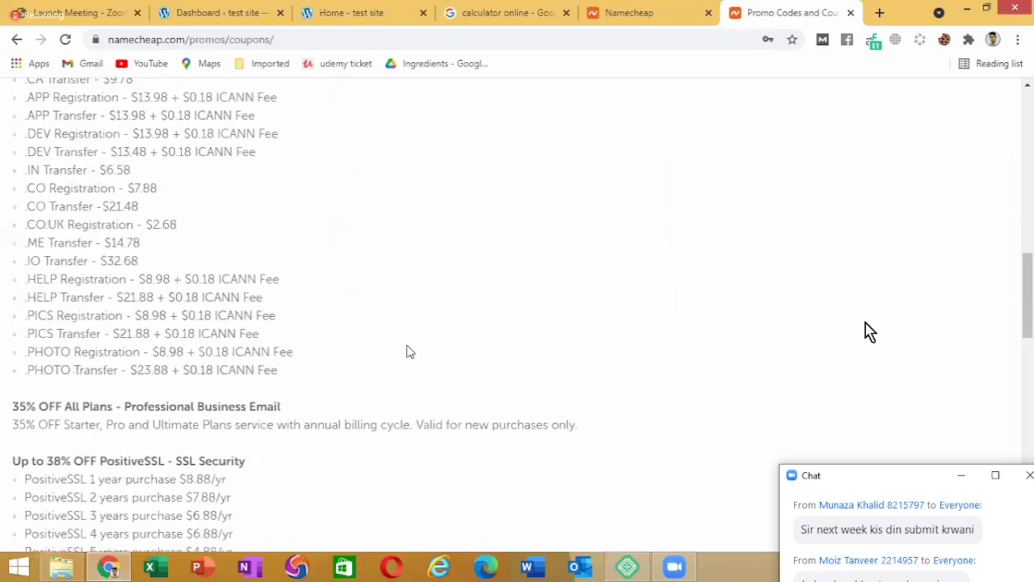
{"action": "scroll", "coordinate": [408, 347], "scroll_direction": "down", "scroll_amount": 2}
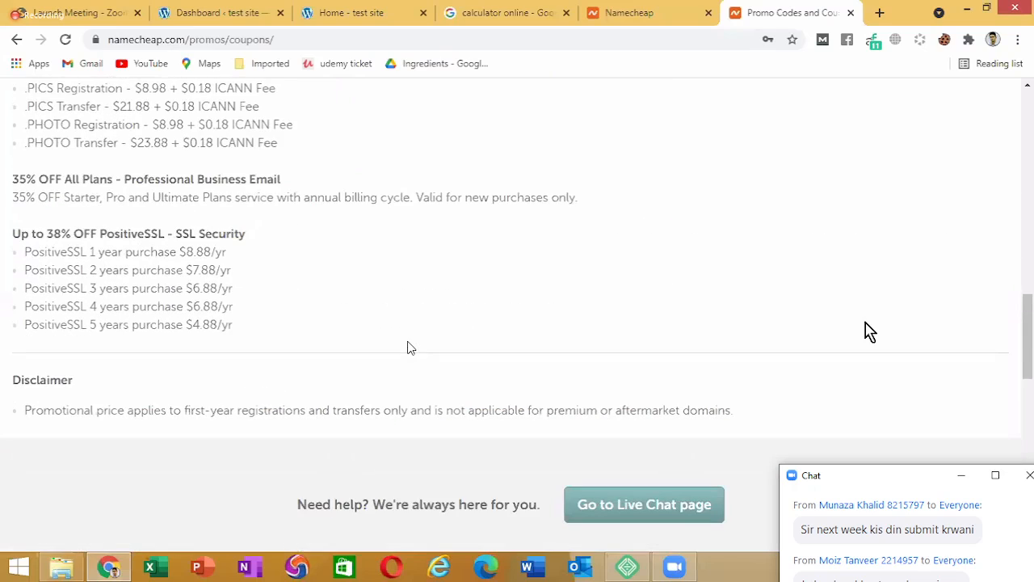
{"action": "scroll", "coordinate": [408, 347], "scroll_direction": "up", "scroll_amount": 15}
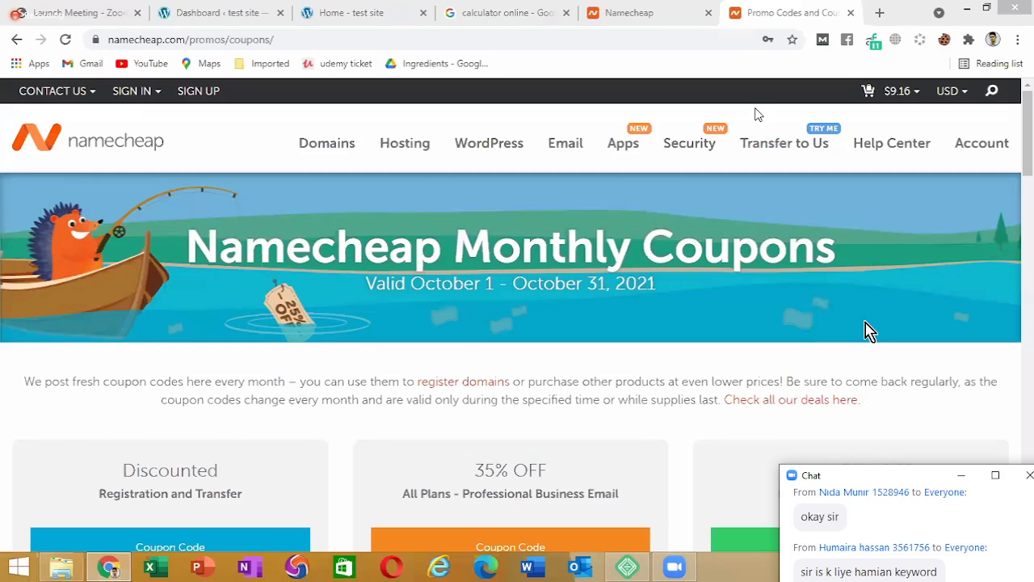
Close the site home page, online calculator, Namecheap cart and Namecheap coupons pages
{"action": "left_click", "coordinate": [419, 18]}
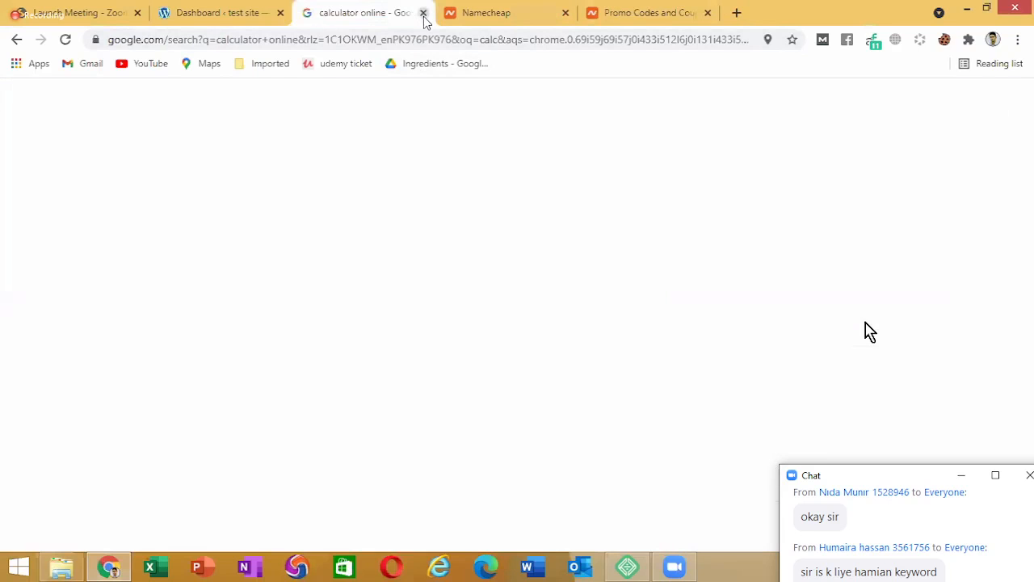
{"action": "left_click", "coordinate": [423, 13]}
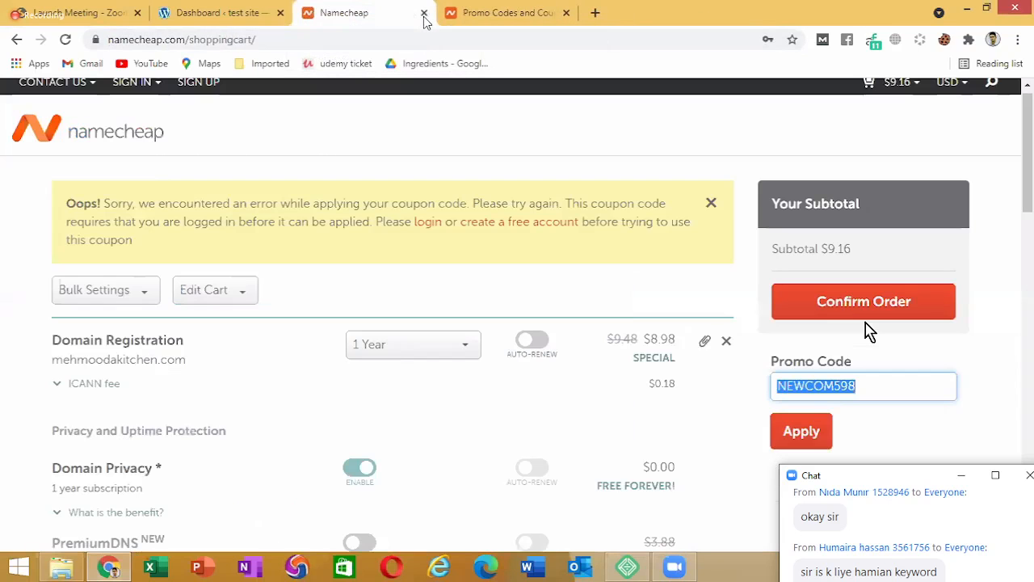
{"action": "left_click", "coordinate": [423, 14]}
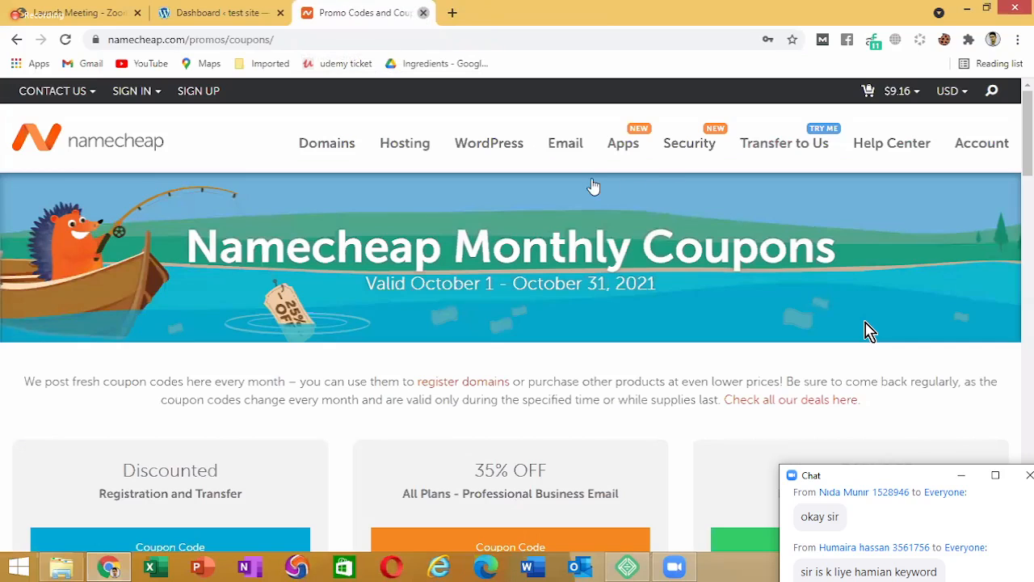
{"action": "key", "text": "ctrl+w"}
Log back in to the expired WordPress session with the saved username and password
{"action": "left_click", "coordinate": [474, 327]}
{"action": "left_click", "coordinate": [467, 380]}
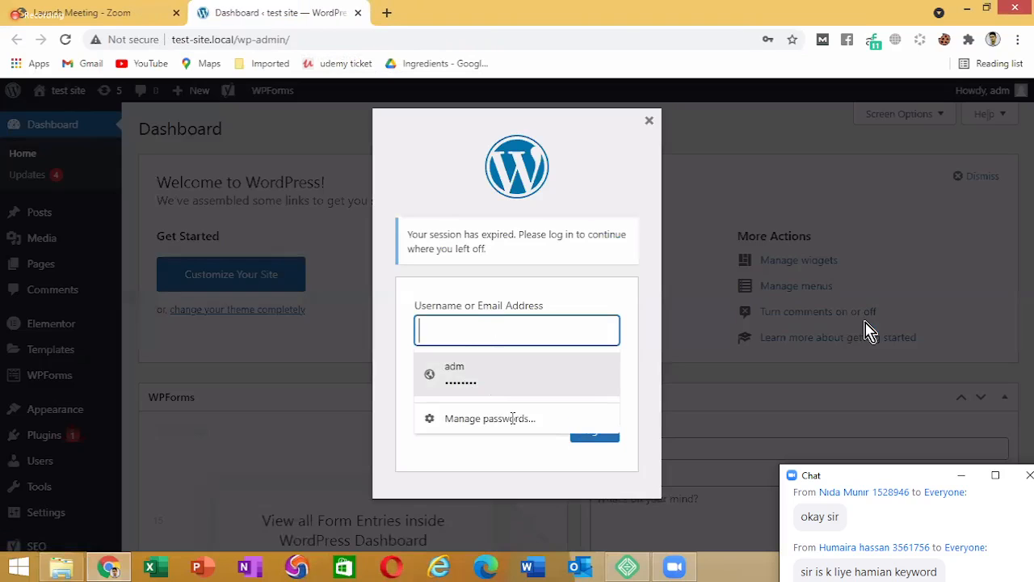
{"action": "left_click", "coordinate": [598, 432]}
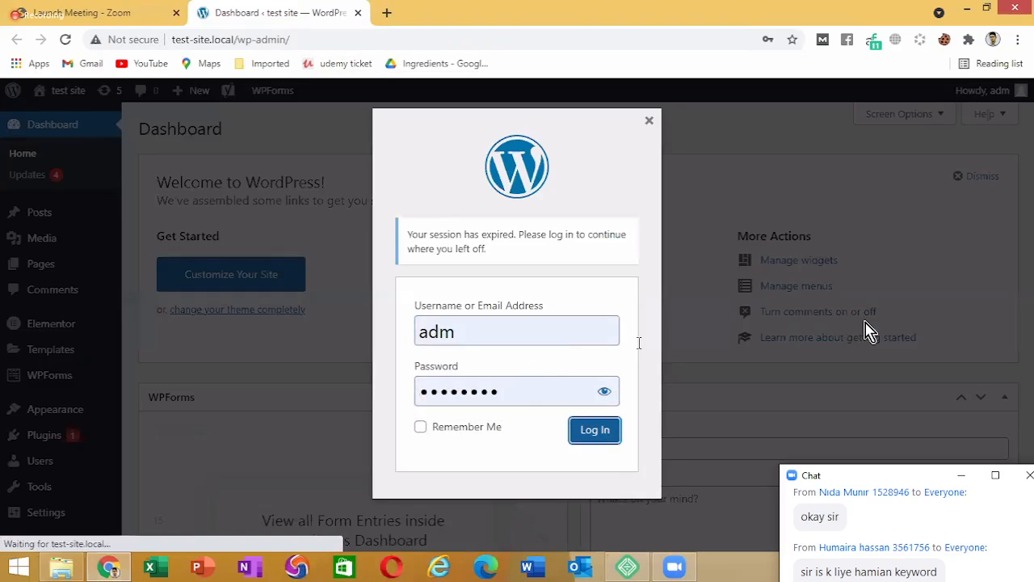
{"action": "left_click", "coordinate": [598, 439]}
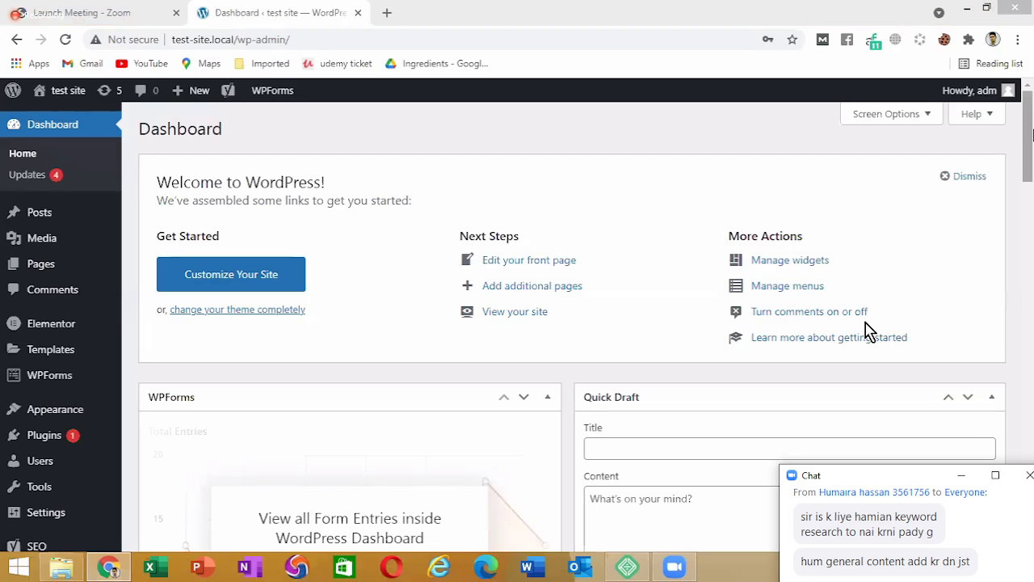
Open the list of all pages of the WordPress site
{"action": "scroll", "coordinate": [869, 332], "scroll_direction": "down", "scroll_amount": 3}
{"action": "scroll", "coordinate": [357, 146], "scroll_direction": "up", "scroll_amount": 3}
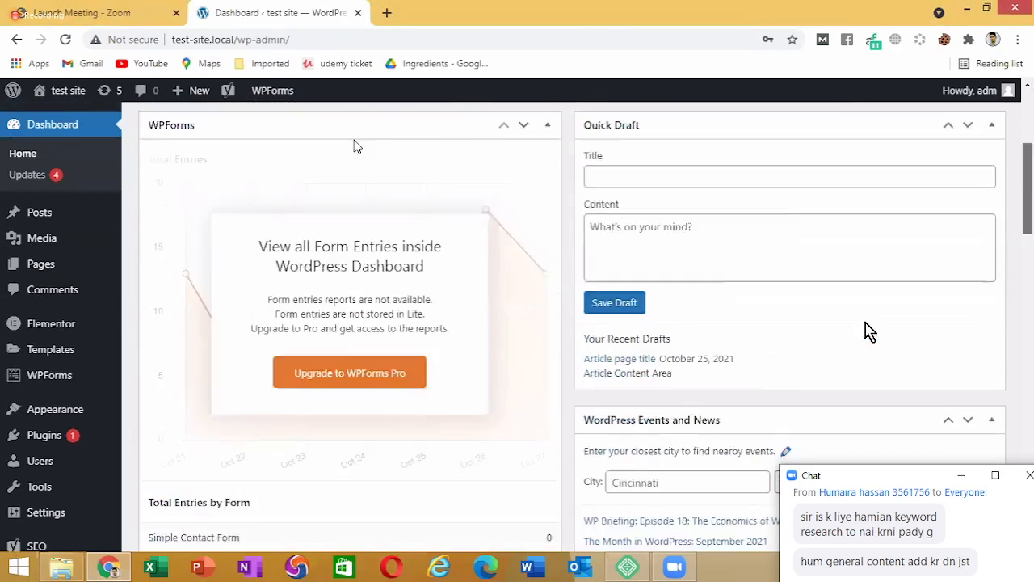
{"action": "mouse_move", "coordinate": [38, 271]}
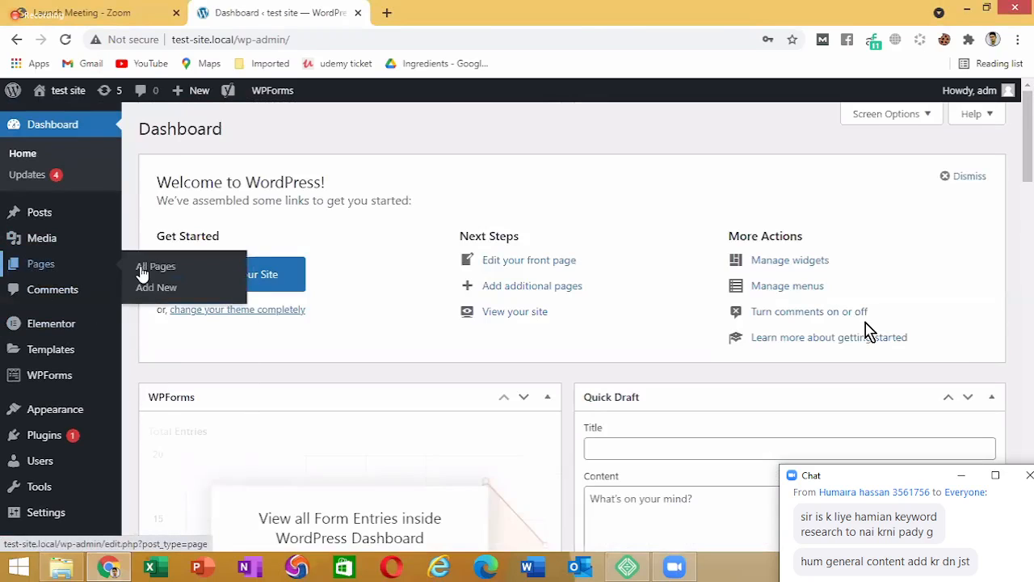
{"action": "left_click", "coordinate": [152, 266]}
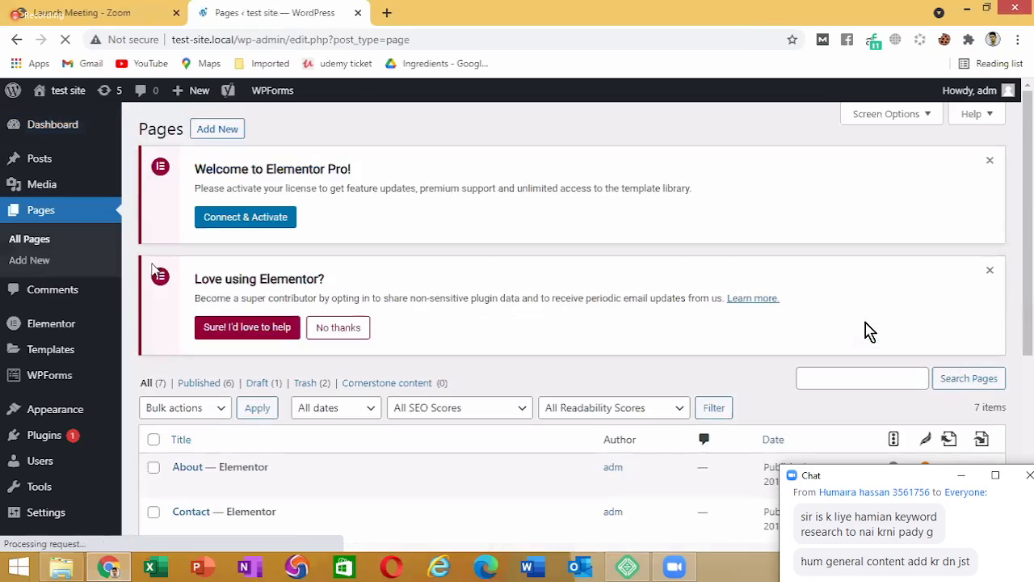
Open the Home page for editing with Elementor in a new browser tab
{"action": "scroll", "coordinate": [517, 303], "scroll_direction": "down", "scroll_amount": 3}
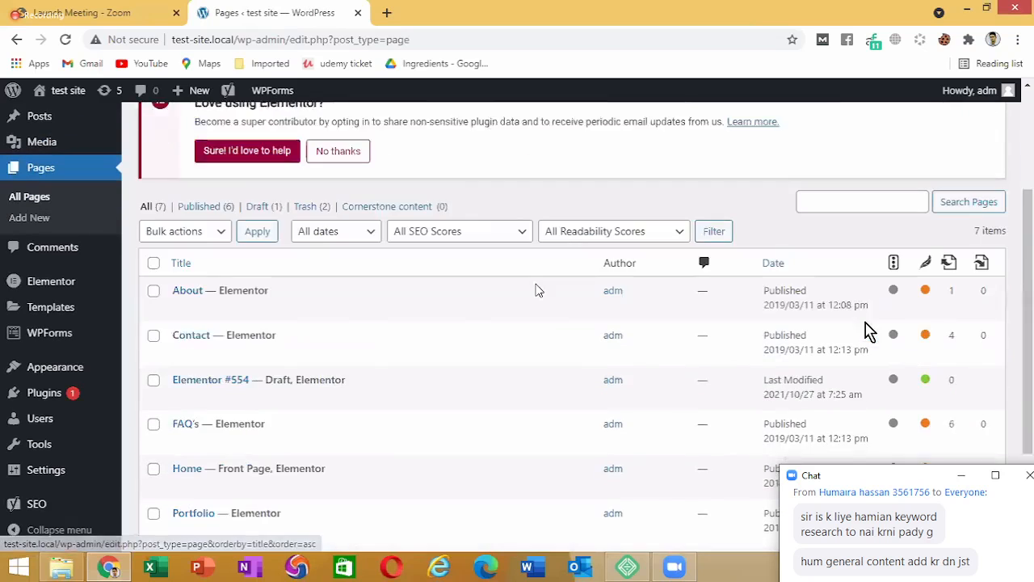
{"action": "scroll", "coordinate": [534, 290], "scroll_direction": "down", "scroll_amount": 2}
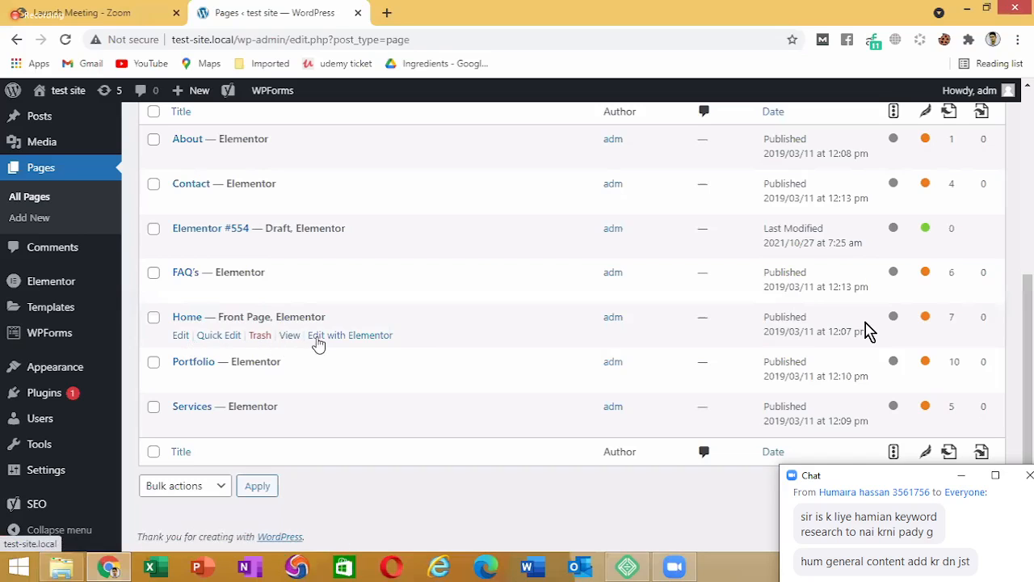
{"action": "left_click", "coordinate": [319, 336]}
{"action": "right_click", "coordinate": [317, 336]}
{"action": "left_click", "coordinate": [355, 349]}
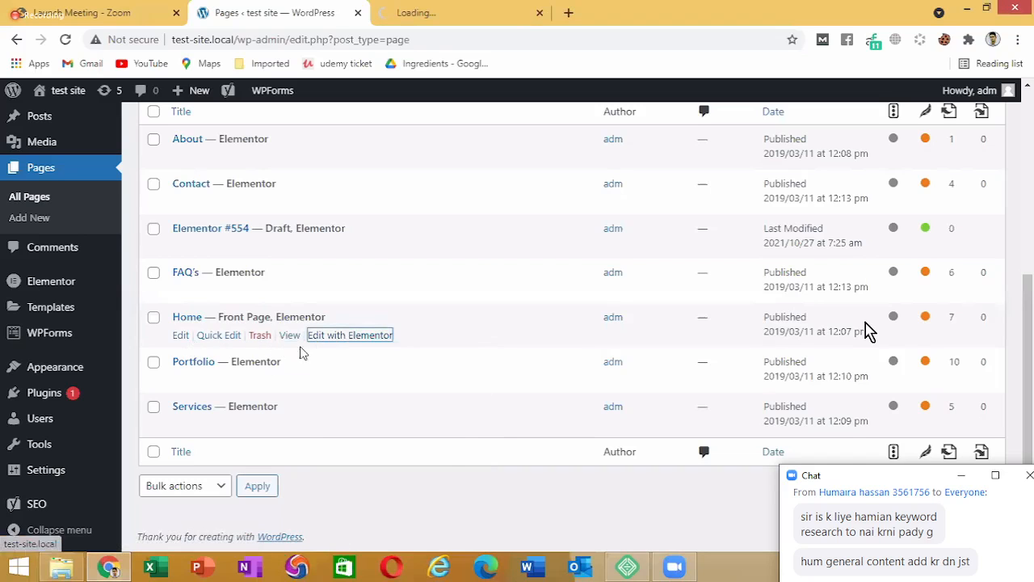
View the live Home page in another new tab and look at the sections below About Us
{"action": "right_click", "coordinate": [289, 336]}
{"action": "left_click", "coordinate": [310, 349]}
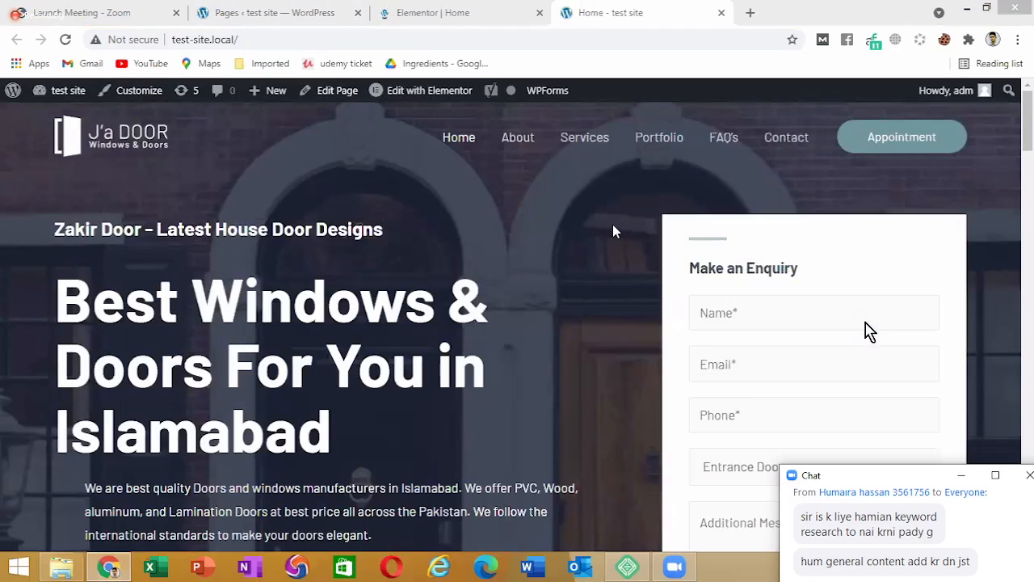
{"action": "left_click_drag", "start_coordinate": [1030, 157], "coordinate": [982, 401]}
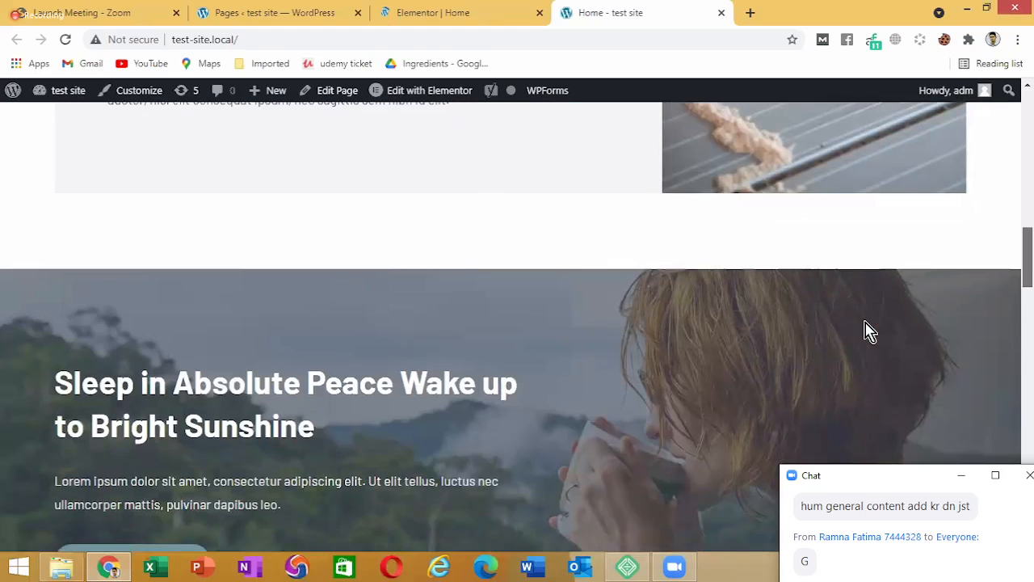
Compare the top section of the live Home page with the same section in the Elementor editor
{"action": "left_click_drag", "start_coordinate": [973, 464], "coordinate": [985, 56]}
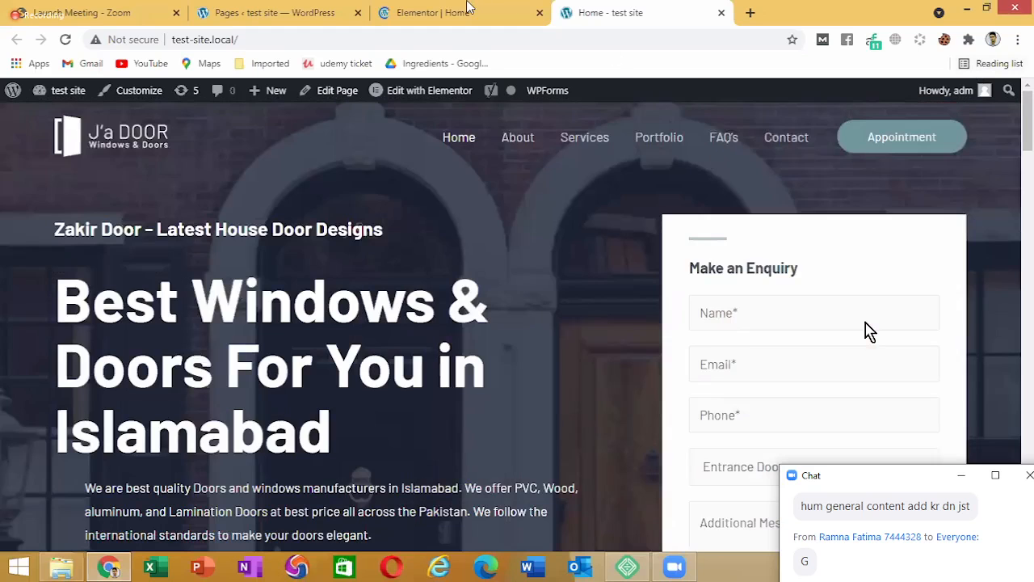
{"action": "left_click", "coordinate": [477, 10]}
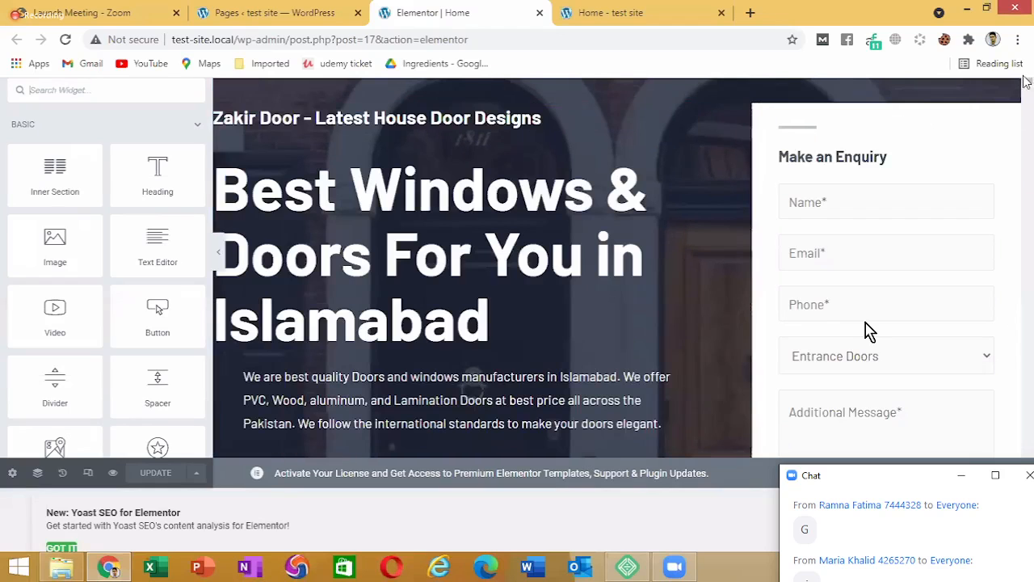
{"action": "mouse_move", "coordinate": [1026, 82]}
{"action": "left_mouse_down"}
{"action": "mouse_move", "coordinate": [1026, 129]}
{"action": "mouse_move", "coordinate": [1024, 83]}
{"action": "left_mouse_up"}
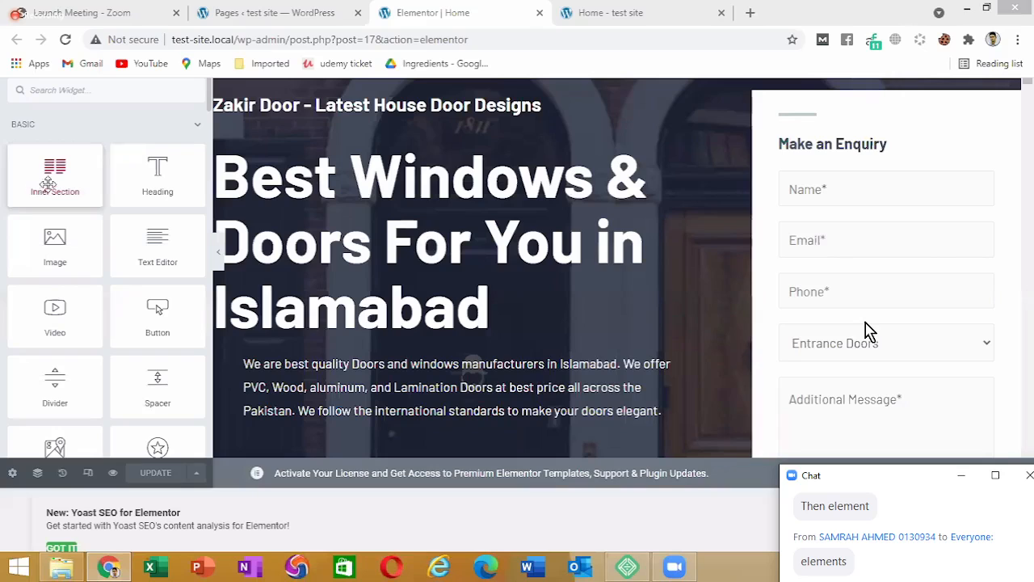
{"action": "left_click", "coordinate": [599, 10]}
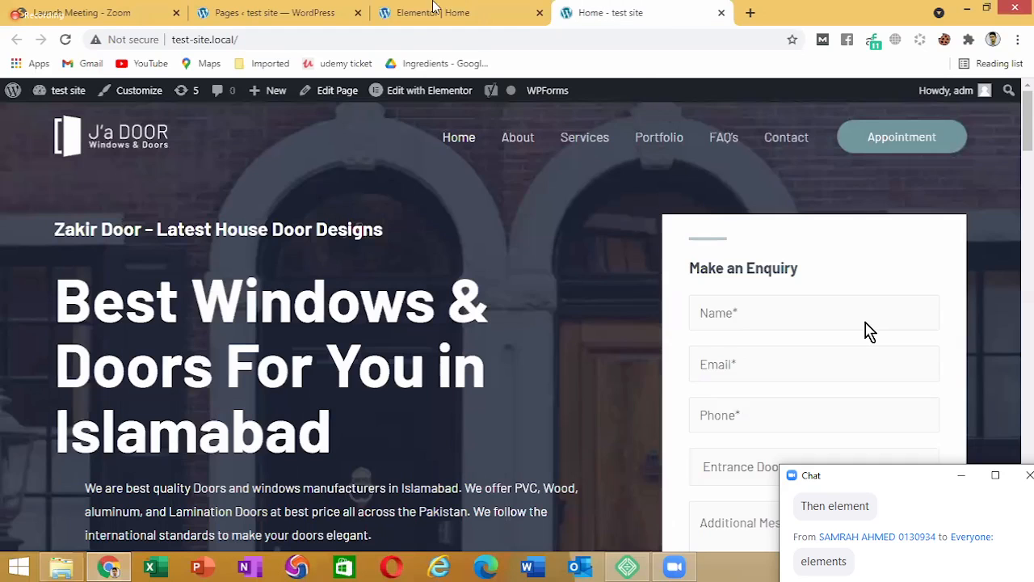
Return to the Home page in the Elementor editor and dismiss the Yoast SEO for Elementor notice
{"action": "left_click", "coordinate": [452, 17]}
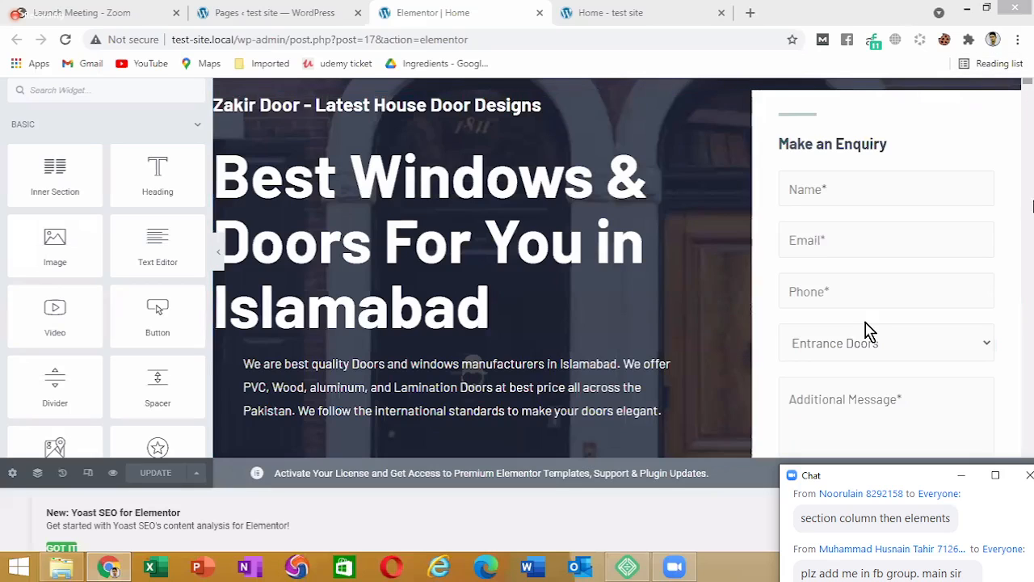
{"action": "mouse_move", "coordinate": [1028, 81]}
{"action": "left_mouse_down"}
{"action": "mouse_move", "coordinate": [1028, 220]}
{"action": "mouse_move", "coordinate": [1027, 80]}
{"action": "left_mouse_up"}
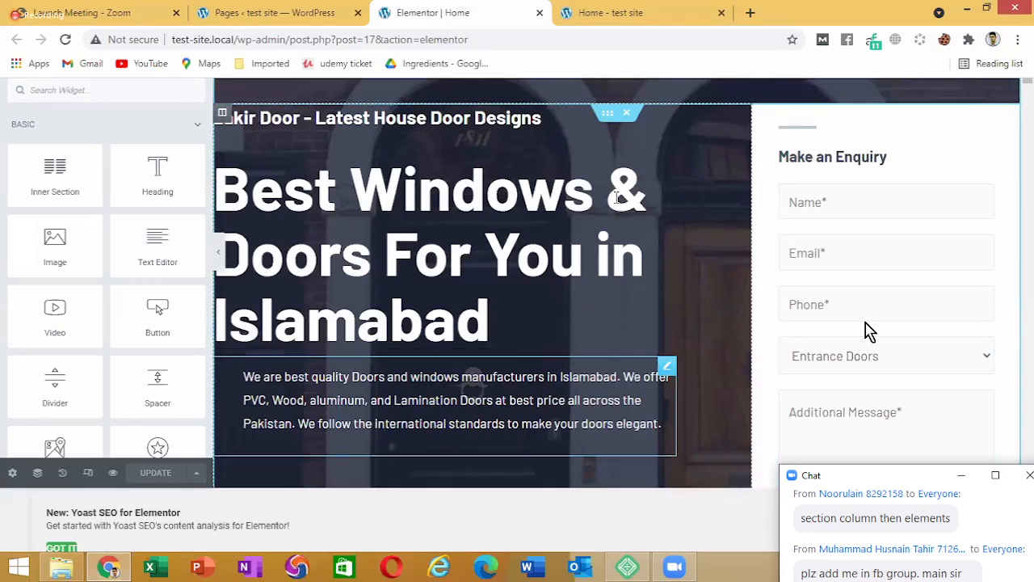
{"action": "left_click_drag", "start_coordinate": [659, 104], "coordinate": [650, 96]}
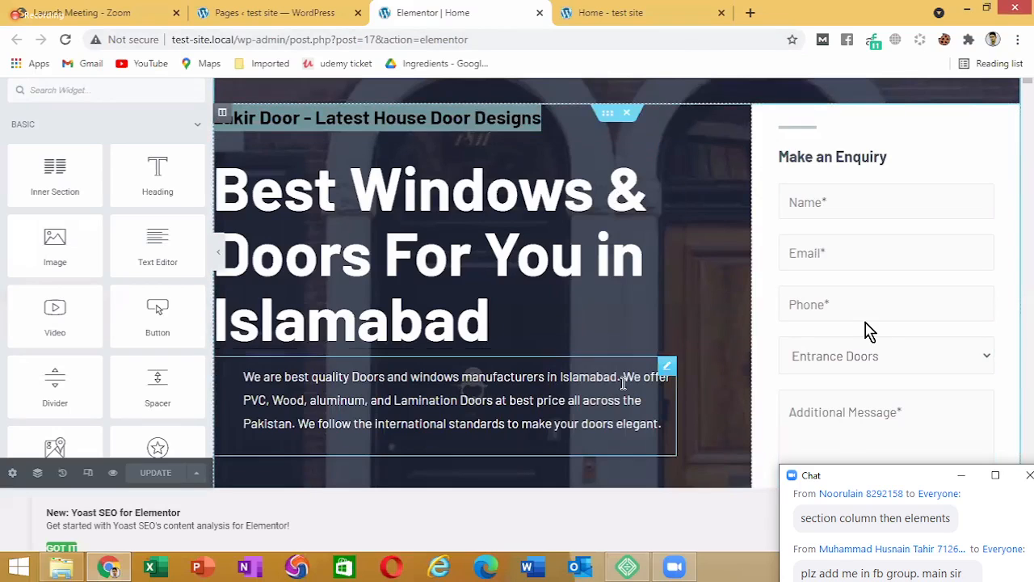
{"action": "left_click", "coordinate": [64, 546]}
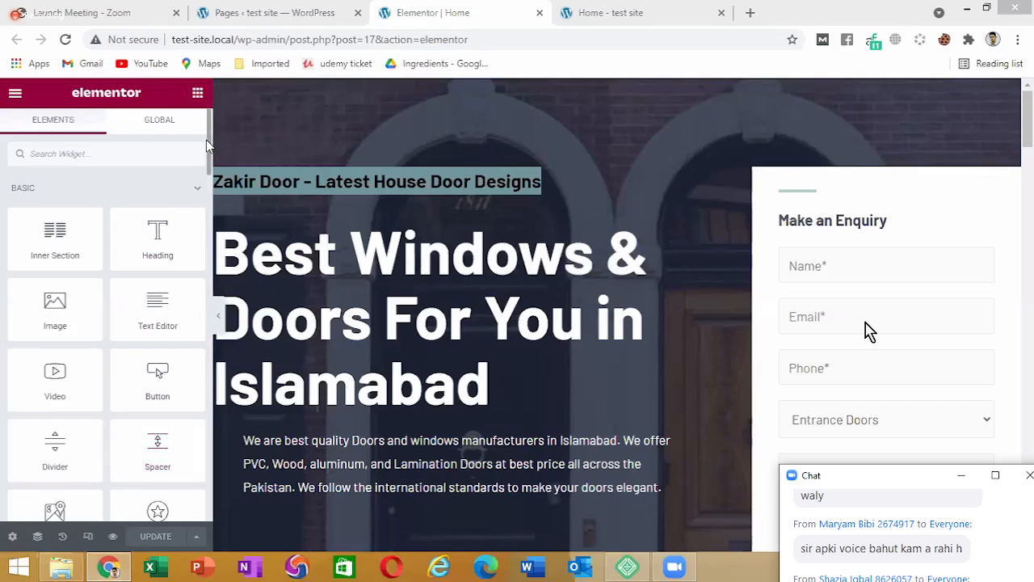
Look through the Basic widgets and the first Pro widgets available in Elementor
{"action": "scroll", "coordinate": [207, 145], "scroll_direction": "down", "scroll_amount": 5}
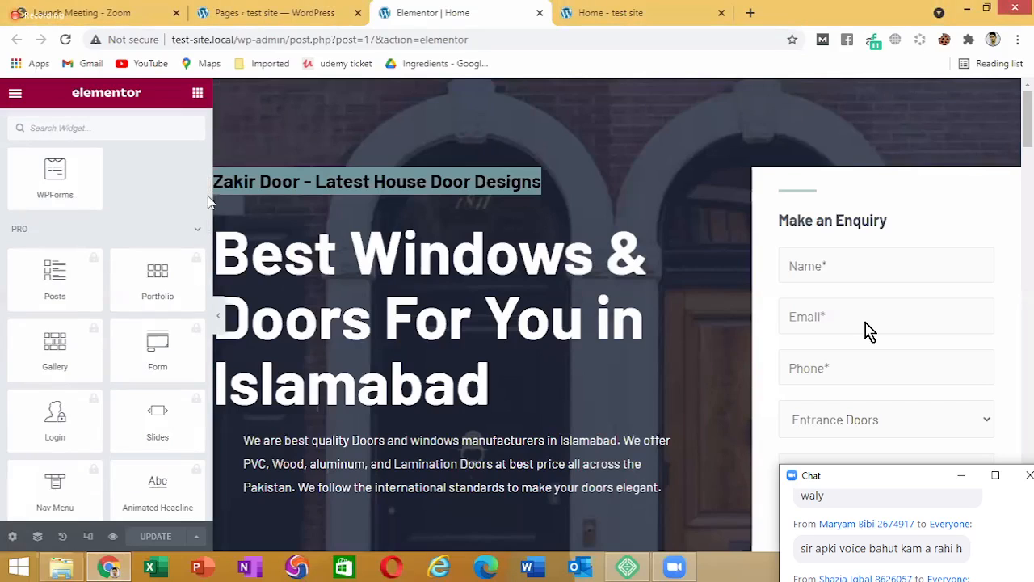
{"action": "left_click_drag", "start_coordinate": [207, 189], "coordinate": [209, 159]}
{"action": "scroll", "coordinate": [208, 159], "scroll_direction": "up", "scroll_amount": 2}
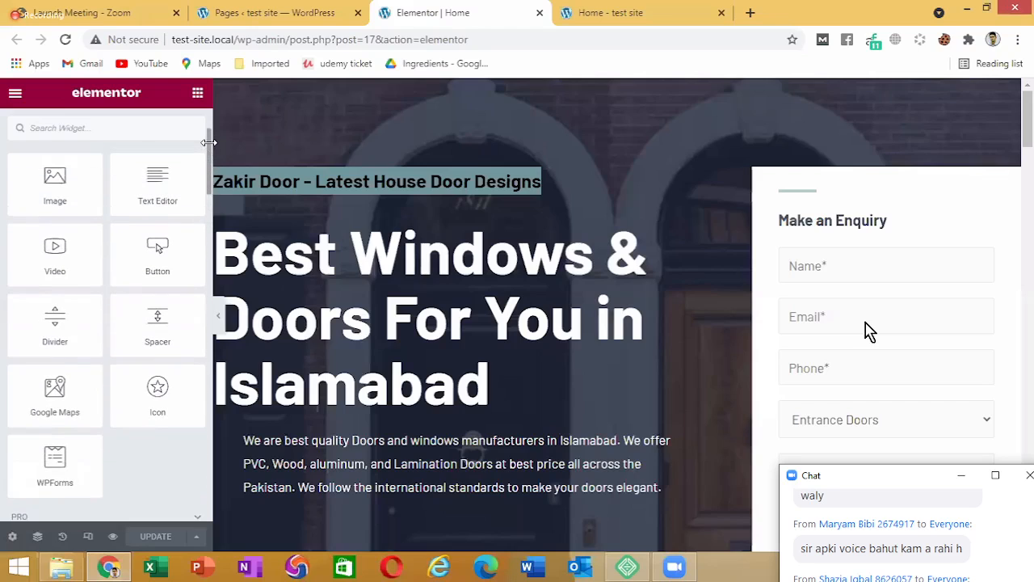
{"action": "scroll", "coordinate": [208, 159], "scroll_direction": "down", "scroll_amount": 2}
{"action": "scroll", "coordinate": [208, 160], "scroll_direction": "down", "scroll_amount": 2}
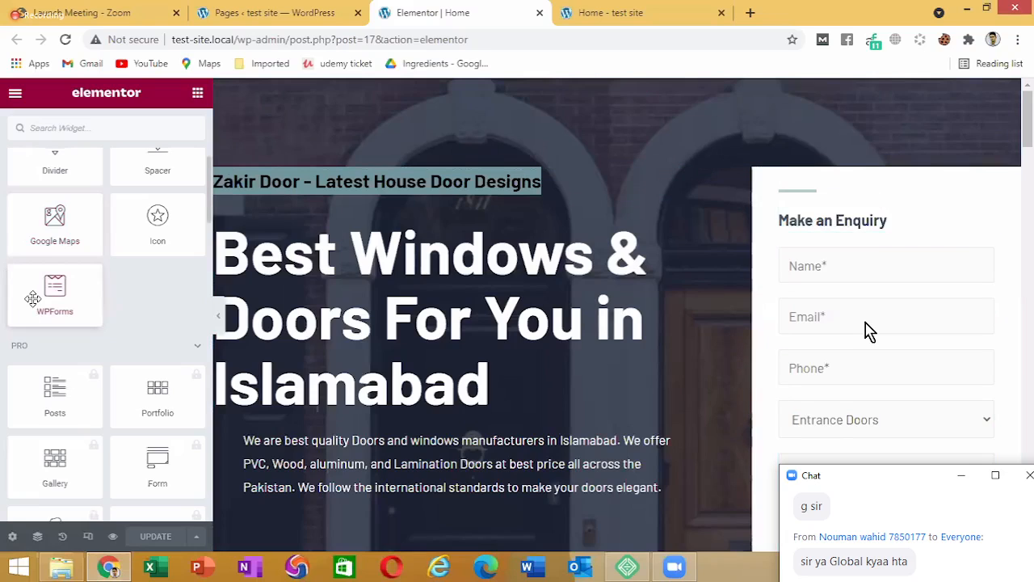
{"action": "scroll", "coordinate": [121, 291], "scroll_direction": "down", "scroll_amount": 1}
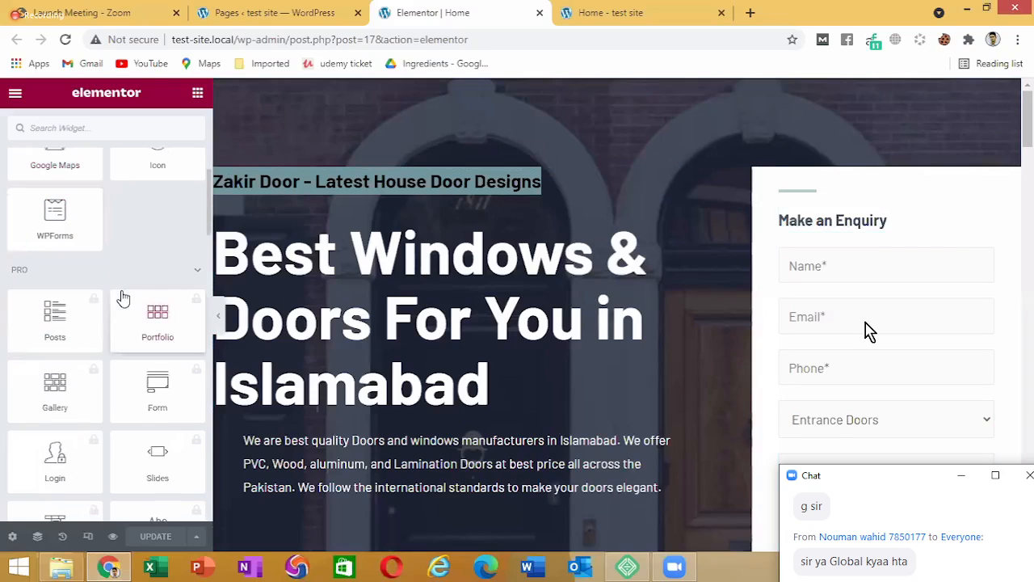
{"action": "scroll", "coordinate": [123, 299], "scroll_direction": "down", "scroll_amount": 1}
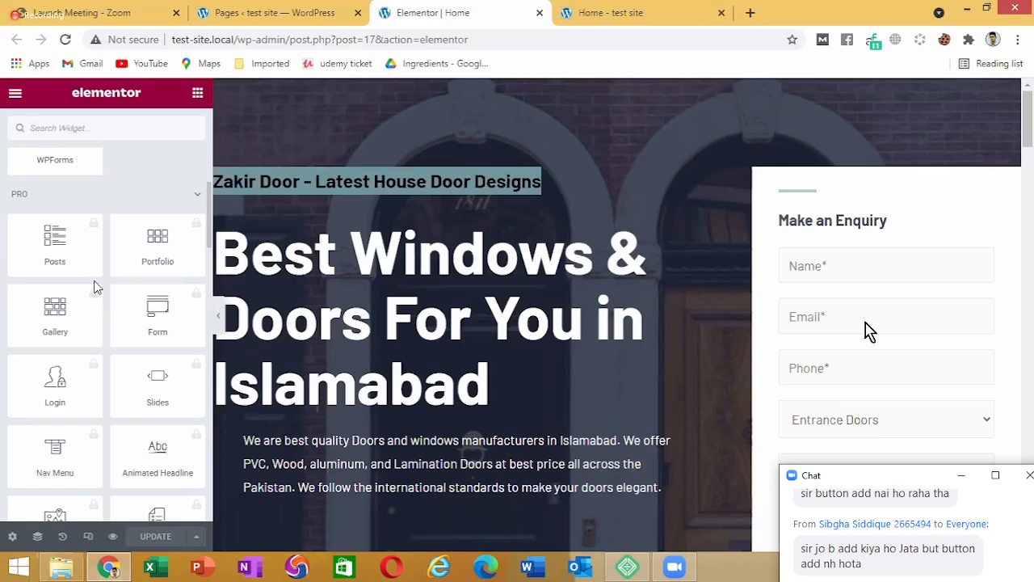
Check the information shown for the locked Pro Portfolio widget, closing it again
{"action": "left_click", "coordinate": [170, 249]}
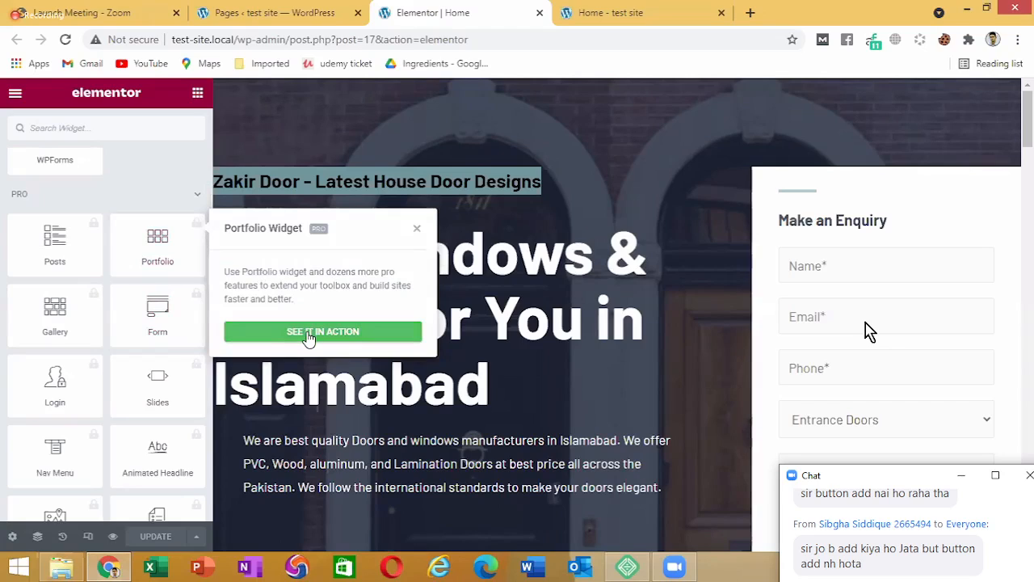
{"action": "left_click", "coordinate": [319, 232]}
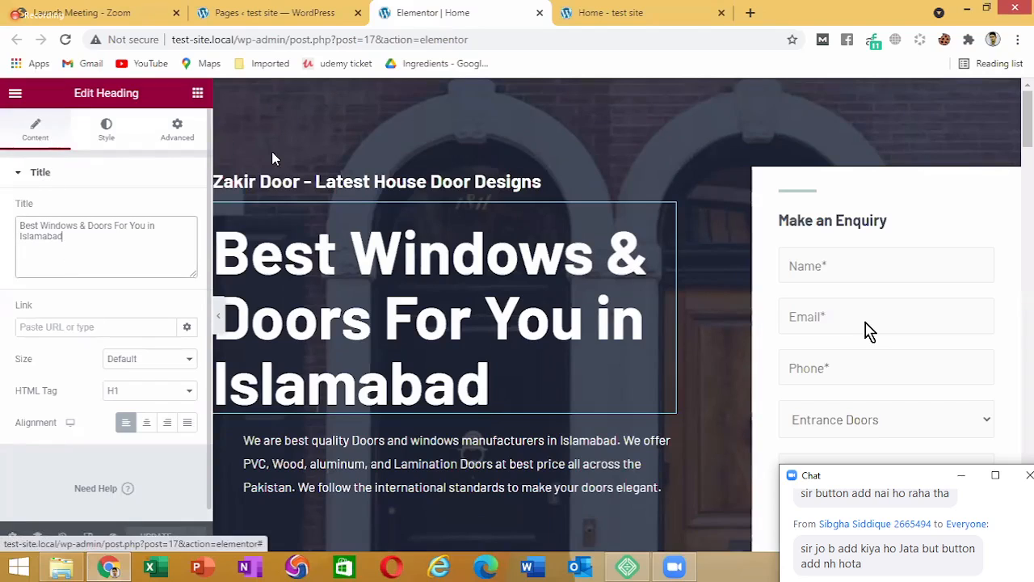
{"action": "left_click", "coordinate": [198, 96]}
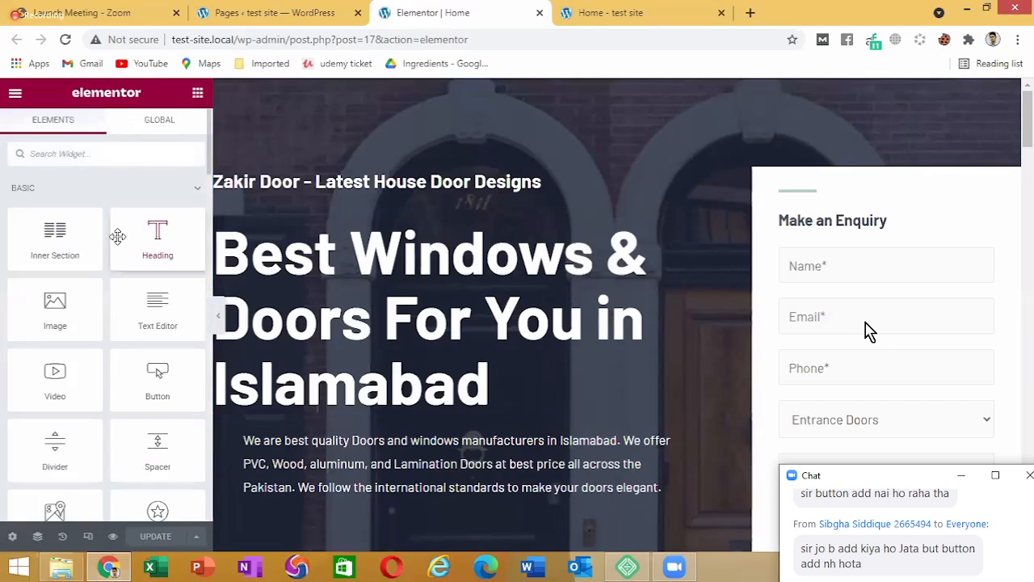
{"action": "scroll", "coordinate": [139, 234], "scroll_direction": "down", "scroll_amount": 5}
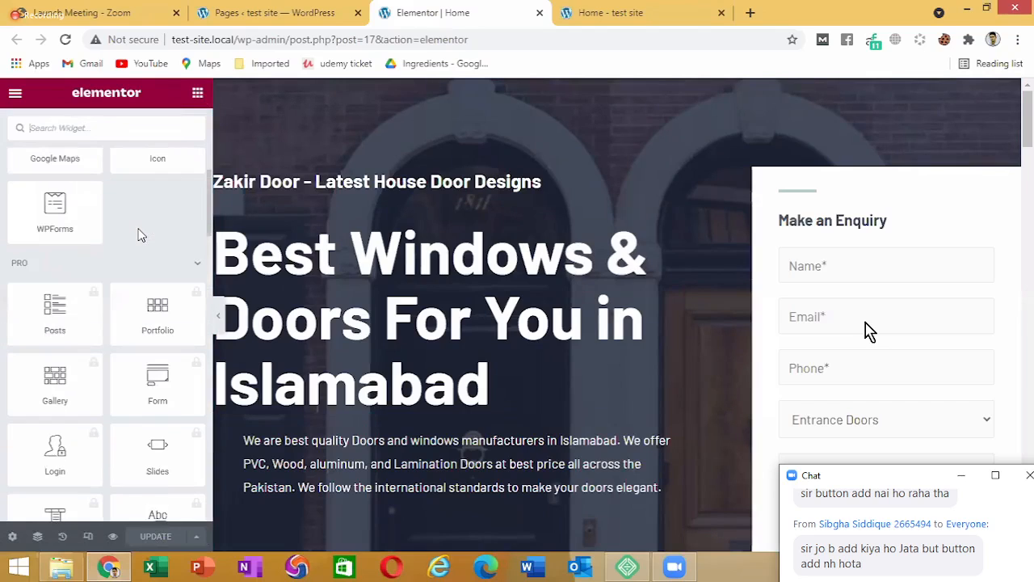
{"action": "left_click", "coordinate": [131, 317]}
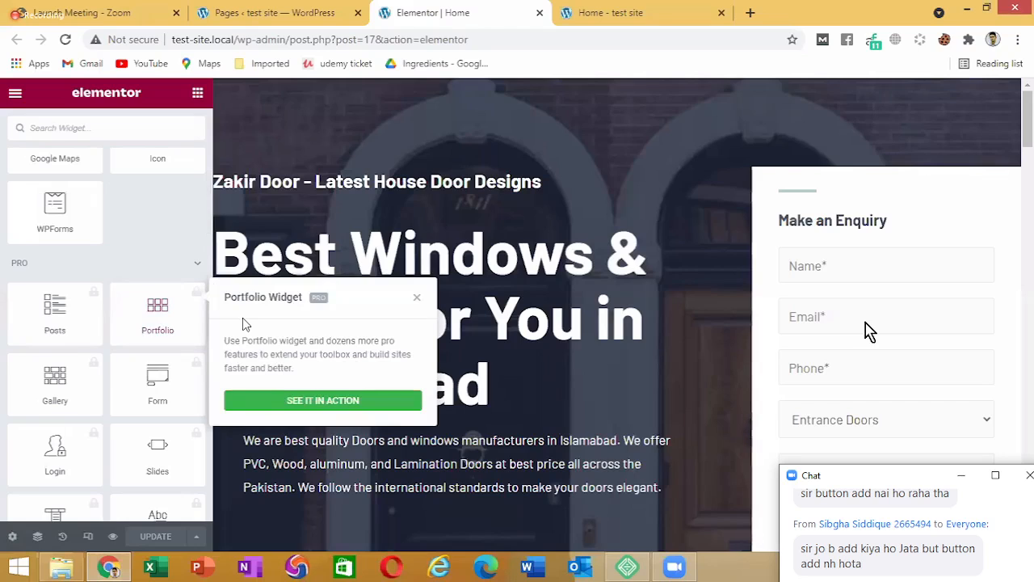
{"action": "left_click", "coordinate": [416, 297]}
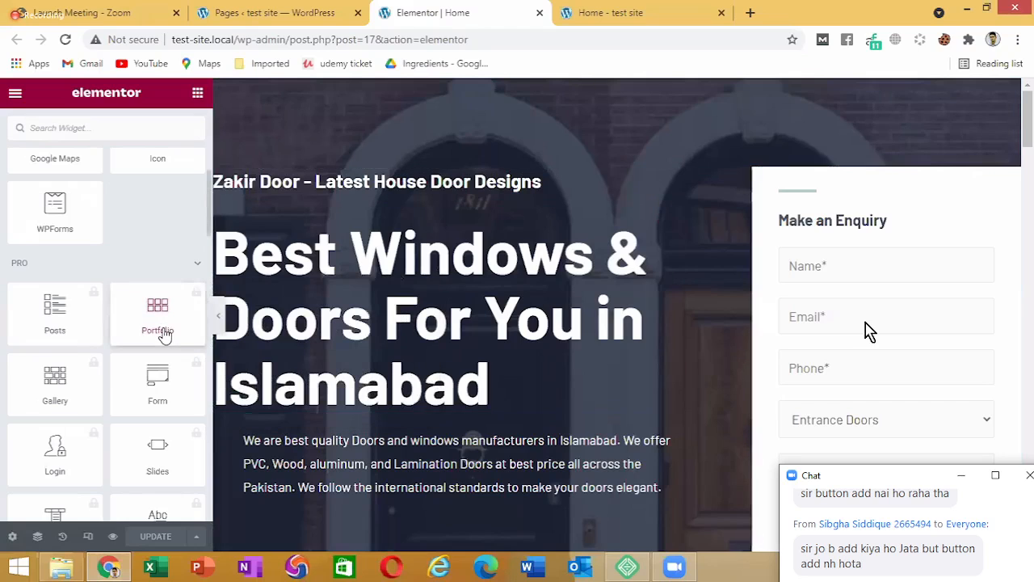
Follow the Portfolio widget's See It In Action link in a new tab, and return to the Home page editor
{"action": "left_click", "coordinate": [164, 335]}
{"action": "left_click", "coordinate": [288, 396]}
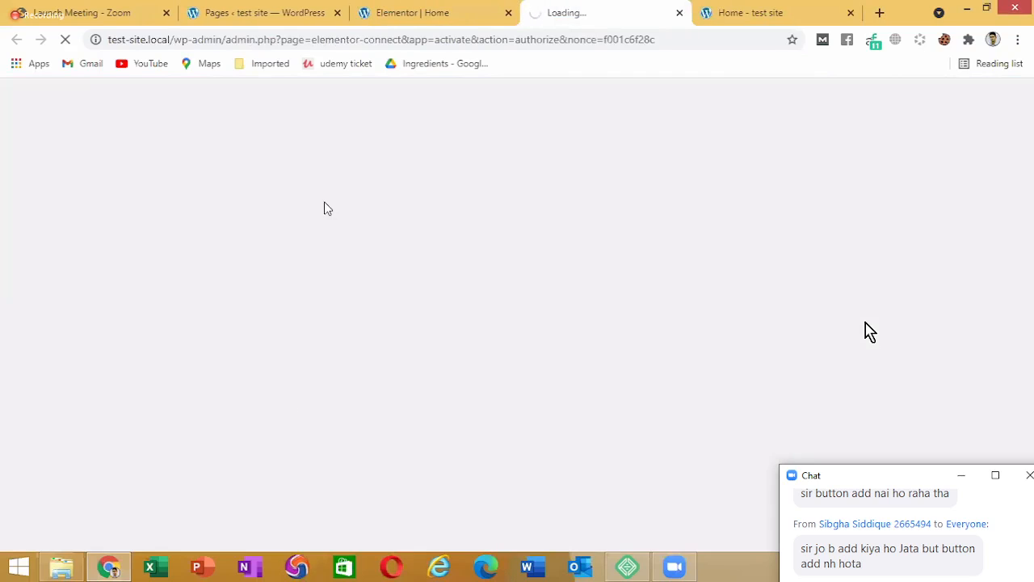
{"action": "left_click", "coordinate": [396, 11]}
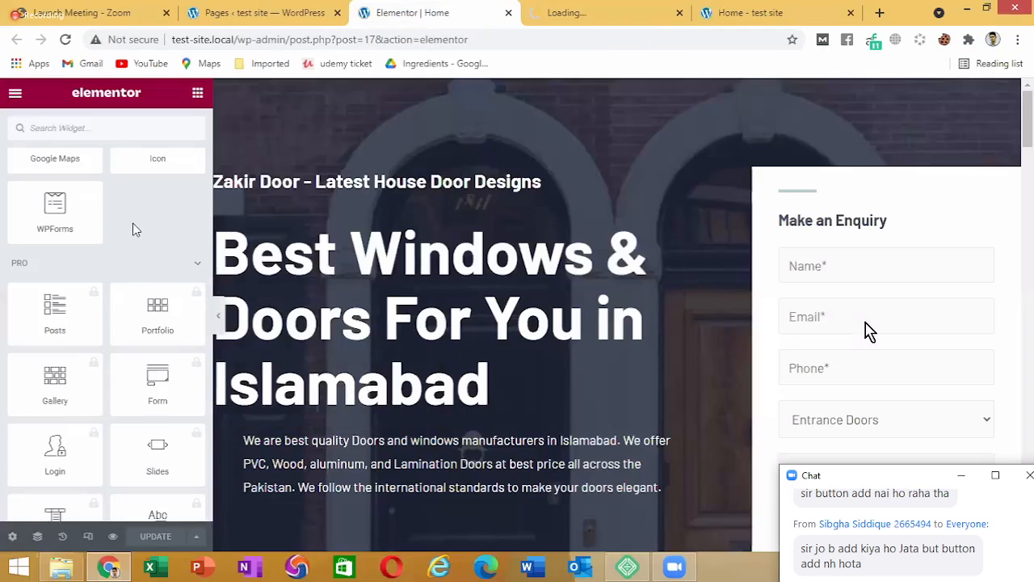
Look through the General widgets, from Image Box to Text Path
{"action": "scroll", "coordinate": [132, 226], "scroll_direction": "down", "scroll_amount": 15}
{"action": "scroll", "coordinate": [131, 224], "scroll_direction": "down", "scroll_amount": 5}
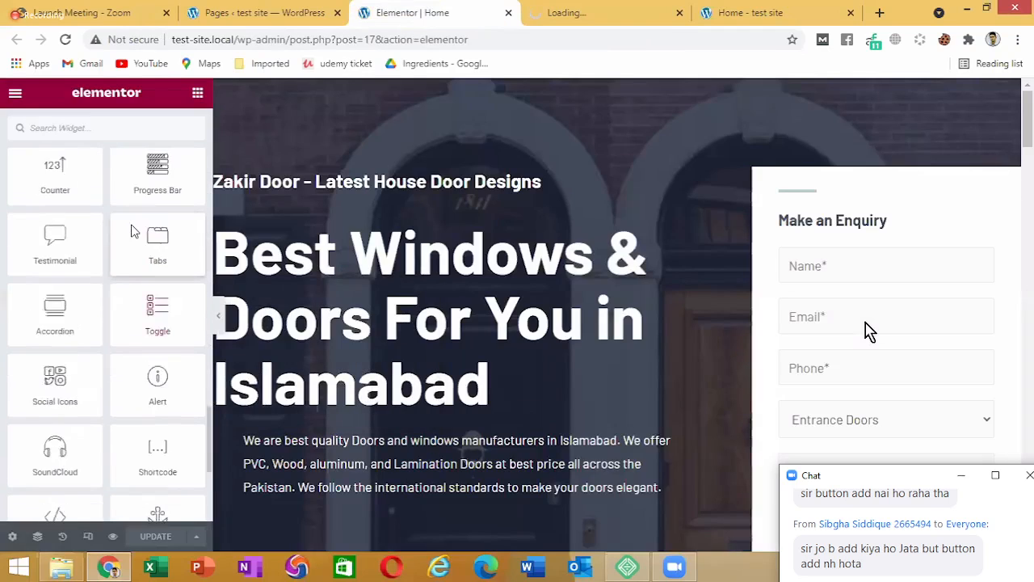
{"action": "scroll", "coordinate": [131, 224], "scroll_direction": "up", "scroll_amount": 5}
{"action": "scroll", "coordinate": [131, 228], "scroll_direction": "down", "scroll_amount": 1}
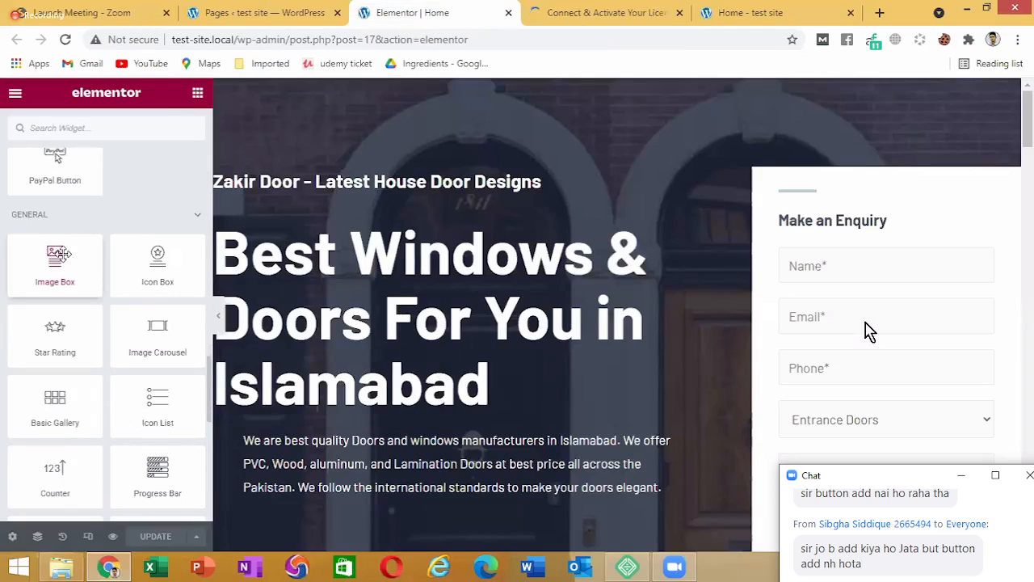
{"action": "scroll", "coordinate": [153, 259], "scroll_direction": "down", "scroll_amount": 1}
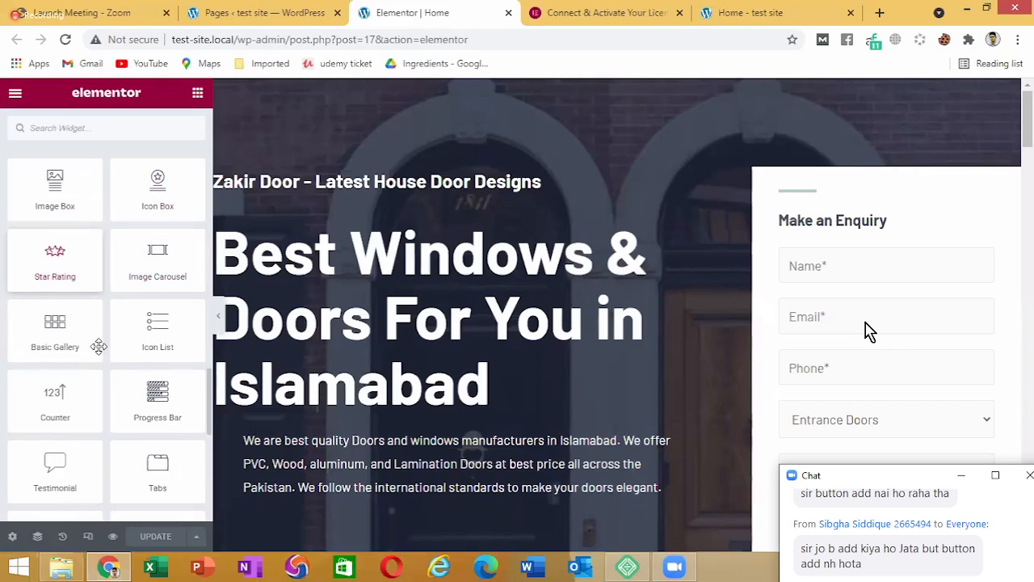
{"action": "scroll", "coordinate": [98, 342], "scroll_direction": "down", "scroll_amount": 5}
{"action": "scroll", "coordinate": [98, 341], "scroll_direction": "down", "scroll_amount": 1}
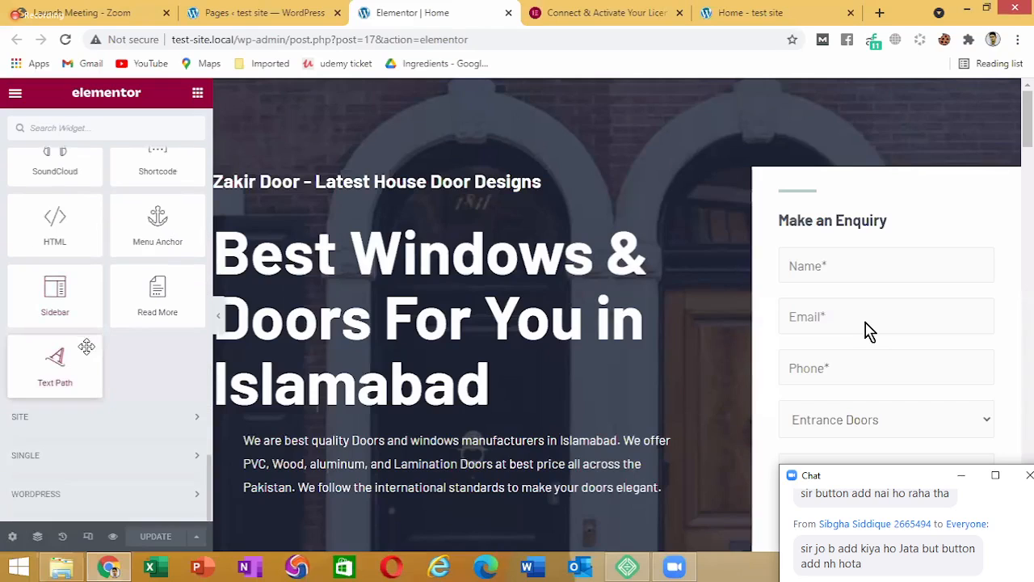
Expand the Site and Single widget categories and look through their widgets
{"action": "left_click", "coordinate": [166, 417]}
{"action": "scroll", "coordinate": [162, 404], "scroll_direction": "down", "scroll_amount": 3}
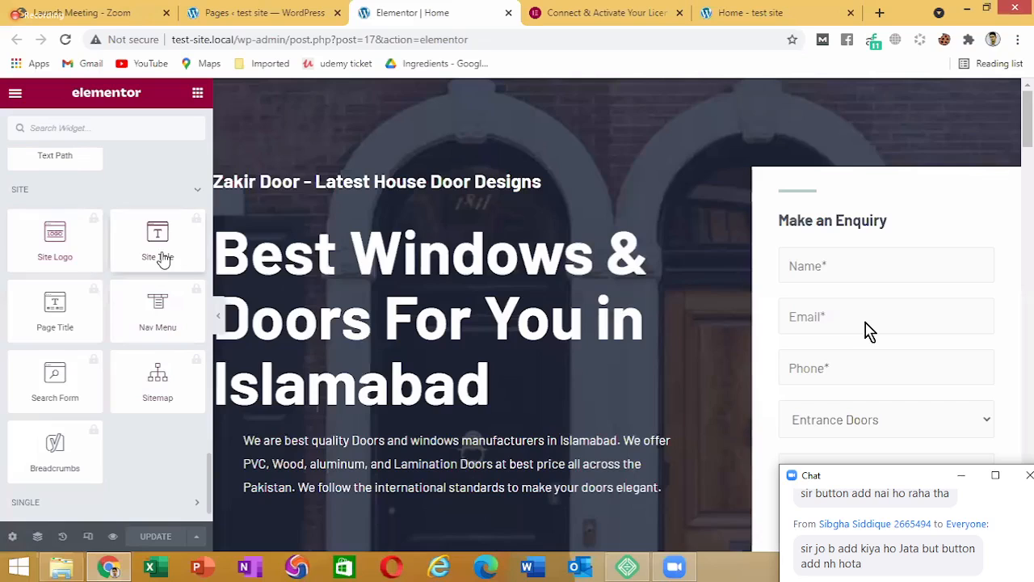
{"action": "scroll", "coordinate": [121, 332], "scroll_direction": "down", "scroll_amount": 1}
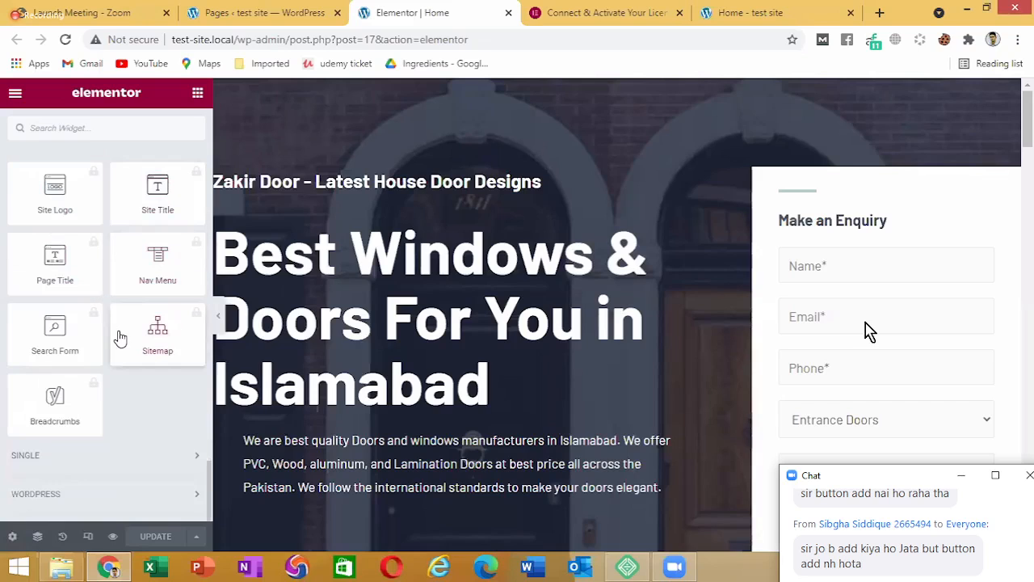
{"action": "left_click", "coordinate": [25, 456]}
{"action": "scroll", "coordinate": [65, 278], "scroll_direction": "down", "scroll_amount": 3}
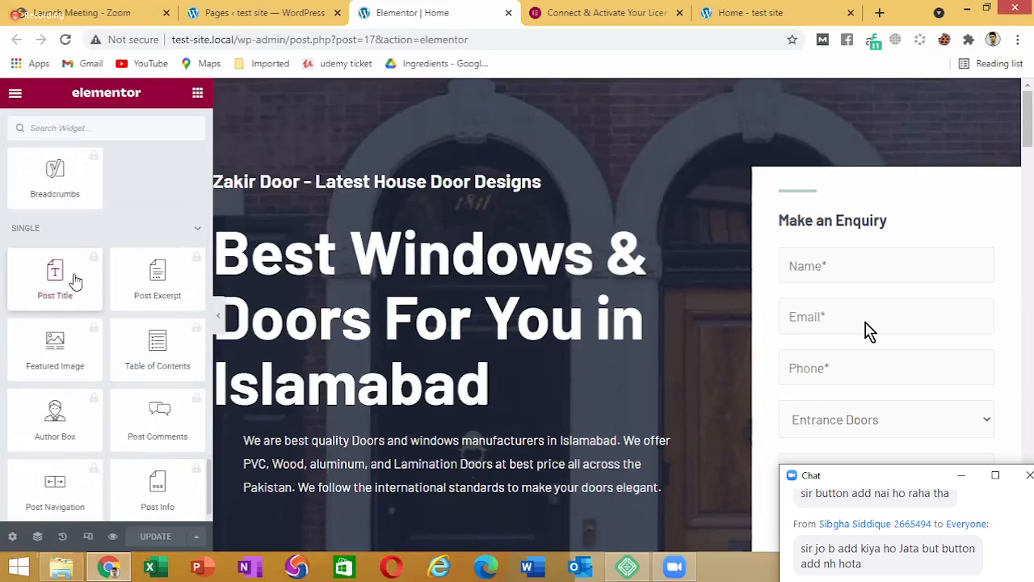
{"action": "scroll", "coordinate": [69, 299], "scroll_direction": "down", "scroll_amount": 1}
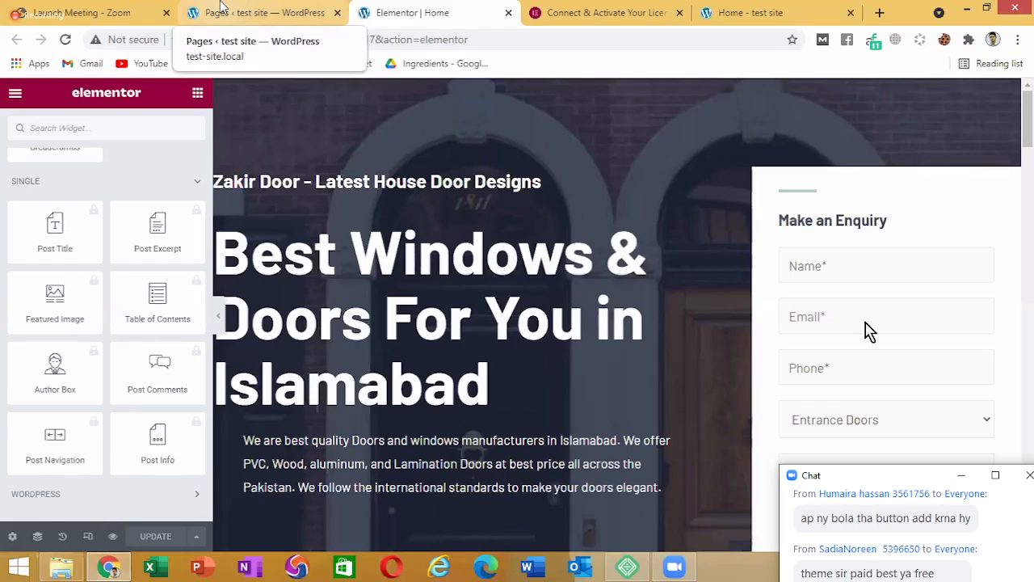
Start a new WordPress page from the Pages list in a separate browser tab and view its title field and editor
{"action": "left_click", "coordinate": [224, 5]}
{"action": "scroll", "coordinate": [409, 300], "scroll_direction": "up", "scroll_amount": 2}
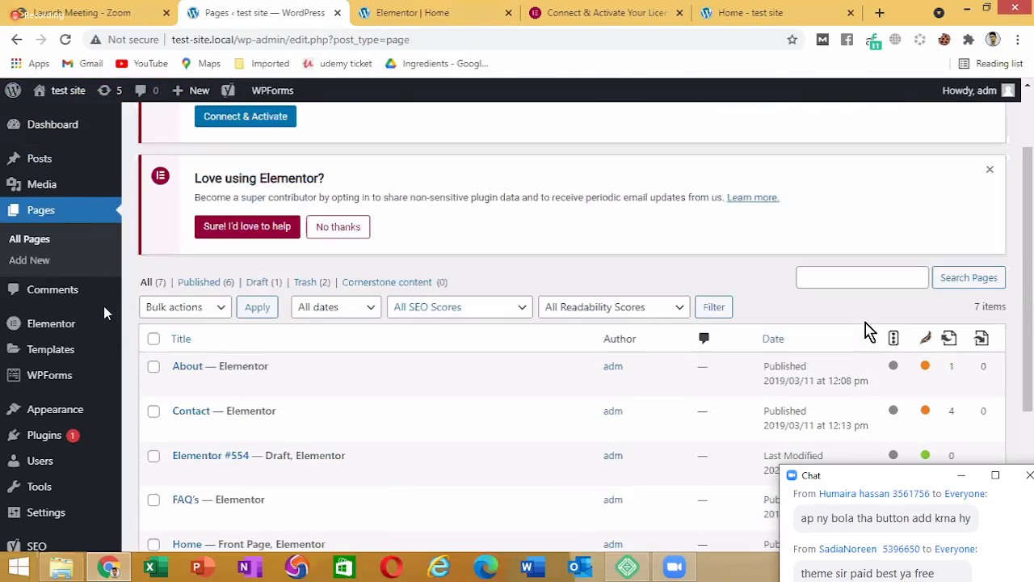
{"action": "right_click", "coordinate": [34, 261]}
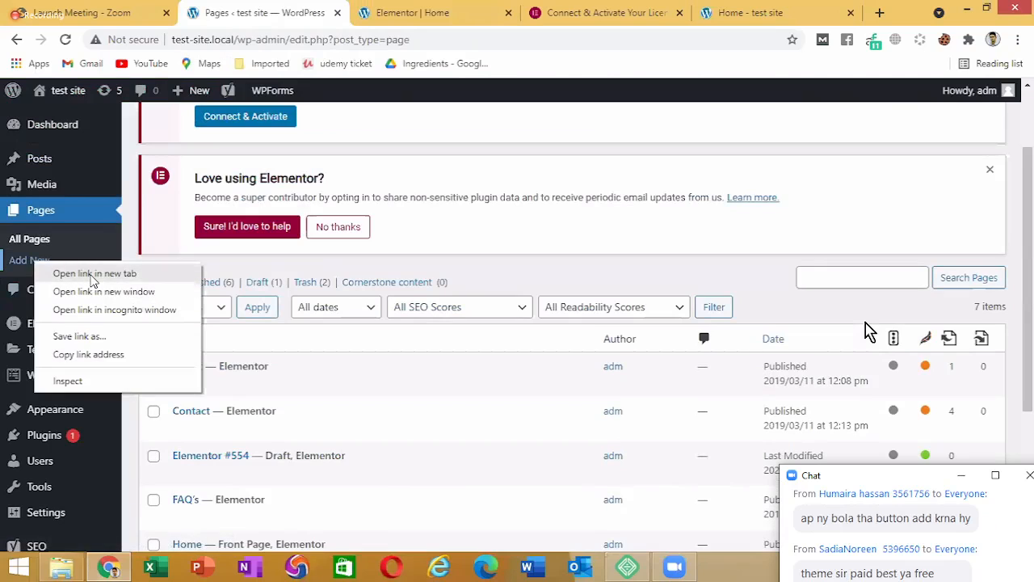
{"action": "left_click", "coordinate": [76, 276]}
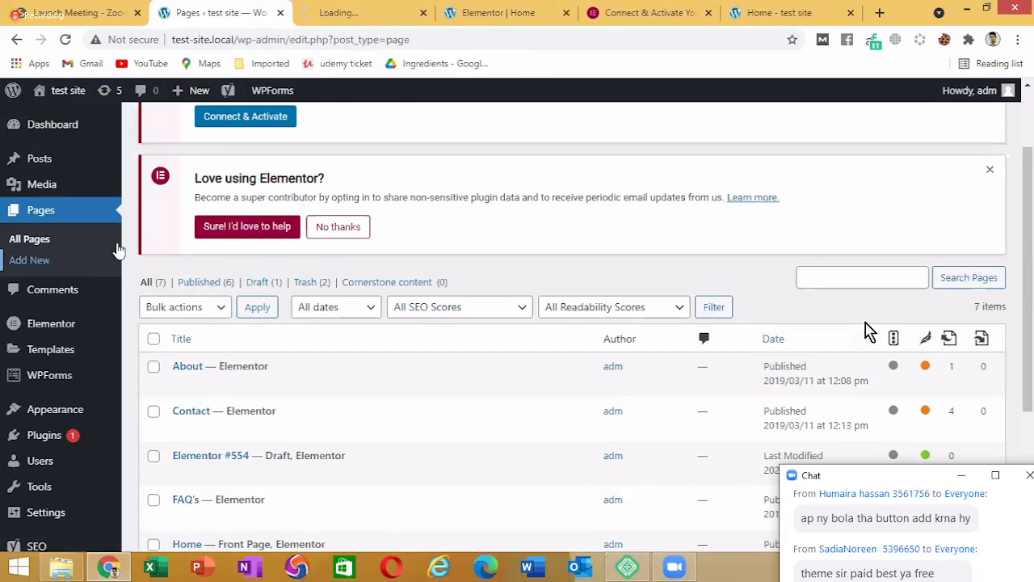
{"action": "left_click", "coordinate": [402, 14]}
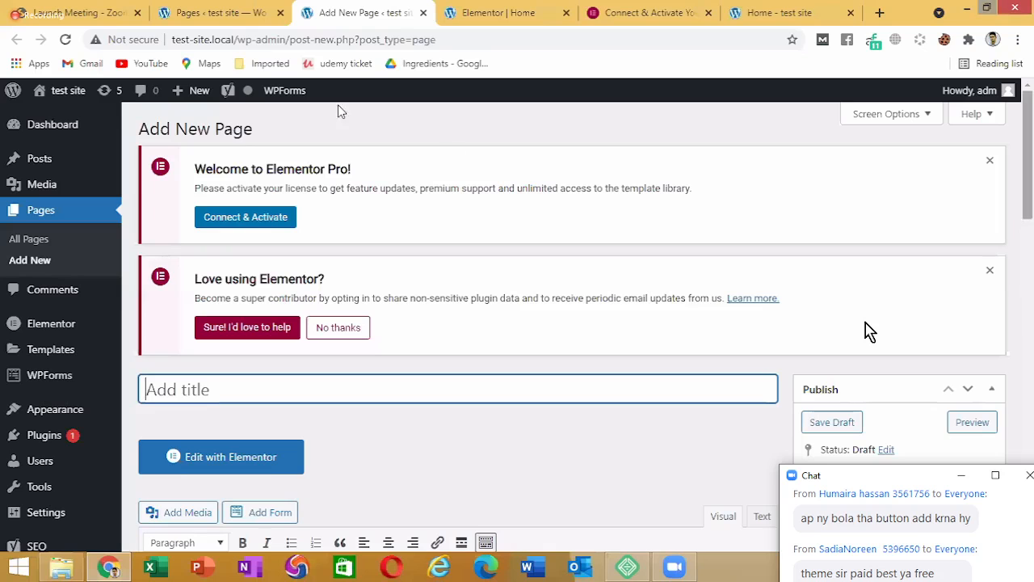
{"action": "scroll", "coordinate": [380, 288], "scroll_direction": "down", "scroll_amount": 4}
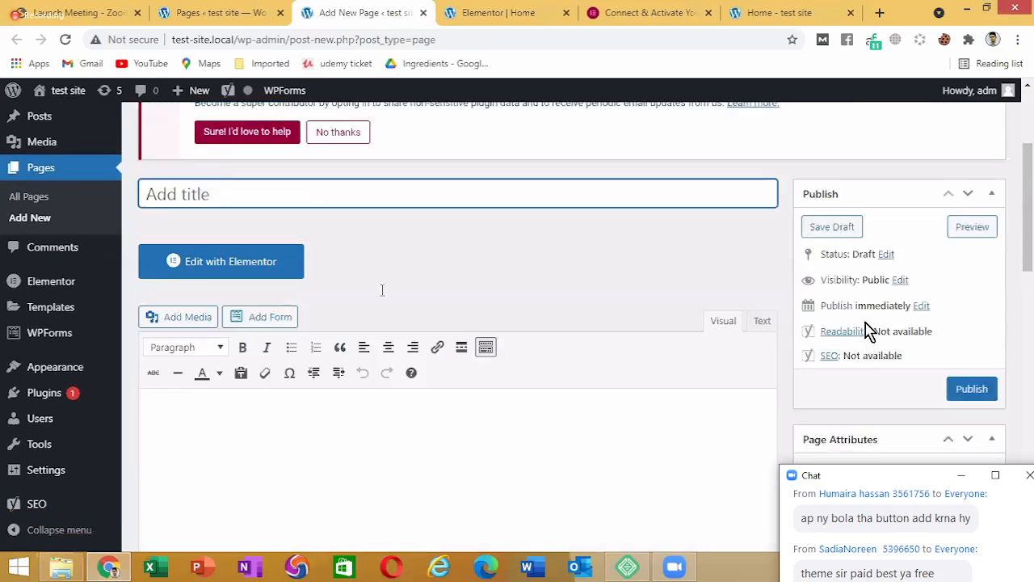
{"action": "scroll", "coordinate": [323, 354], "scroll_direction": "up", "scroll_amount": 2}
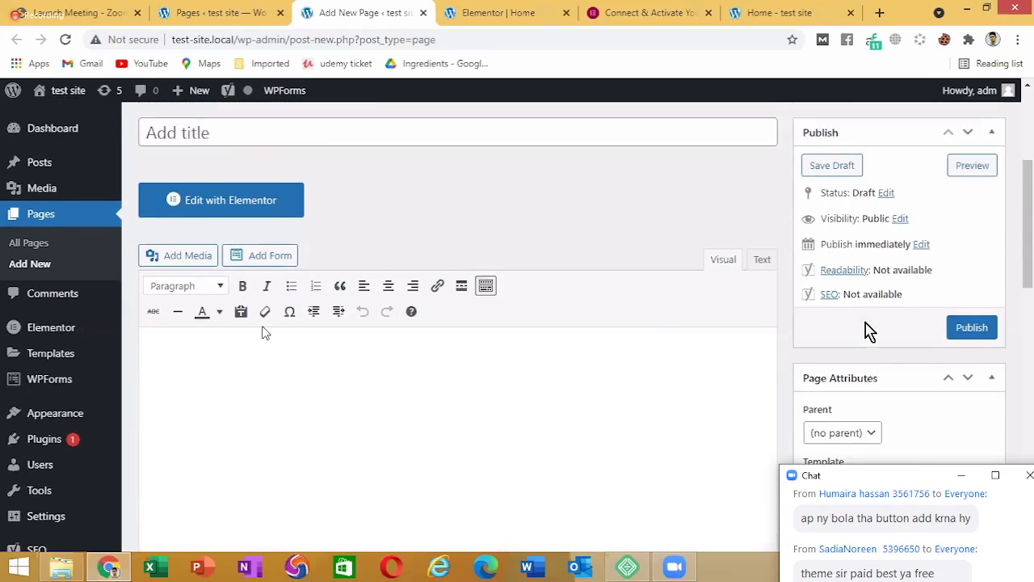
Edit the new page with Elementor and open the Elementor template library from its empty section
{"action": "left_click", "coordinate": [233, 308]}
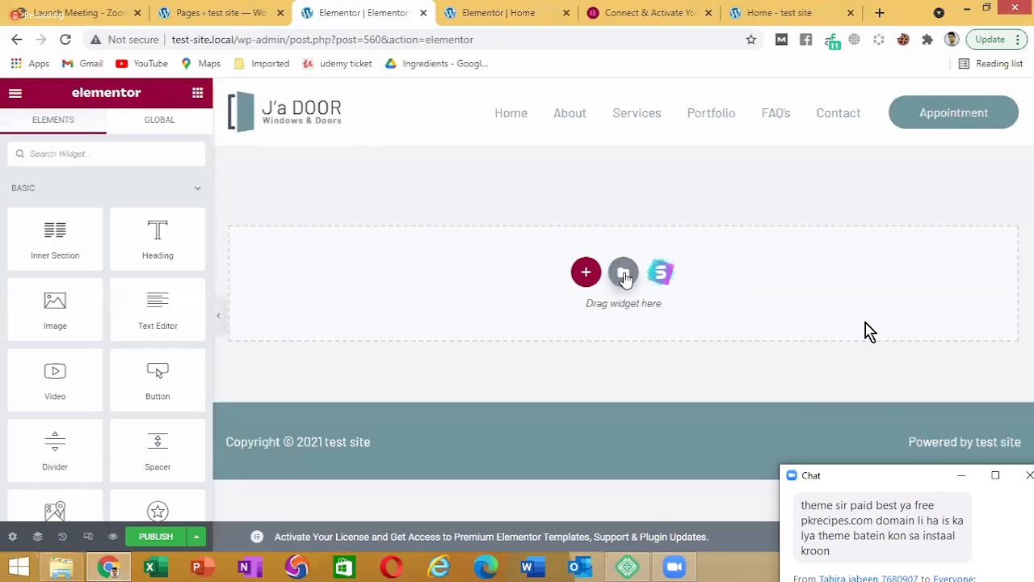
{"action": "left_click", "coordinate": [623, 275]}
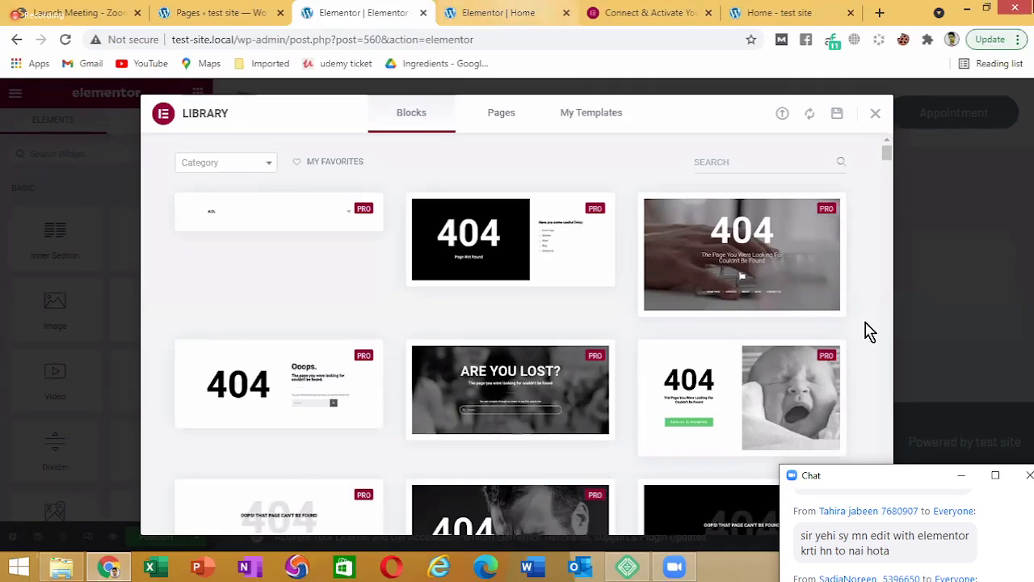
Look through the library's block categories and browse the Blocks templates
{"action": "left_click", "coordinate": [227, 164]}
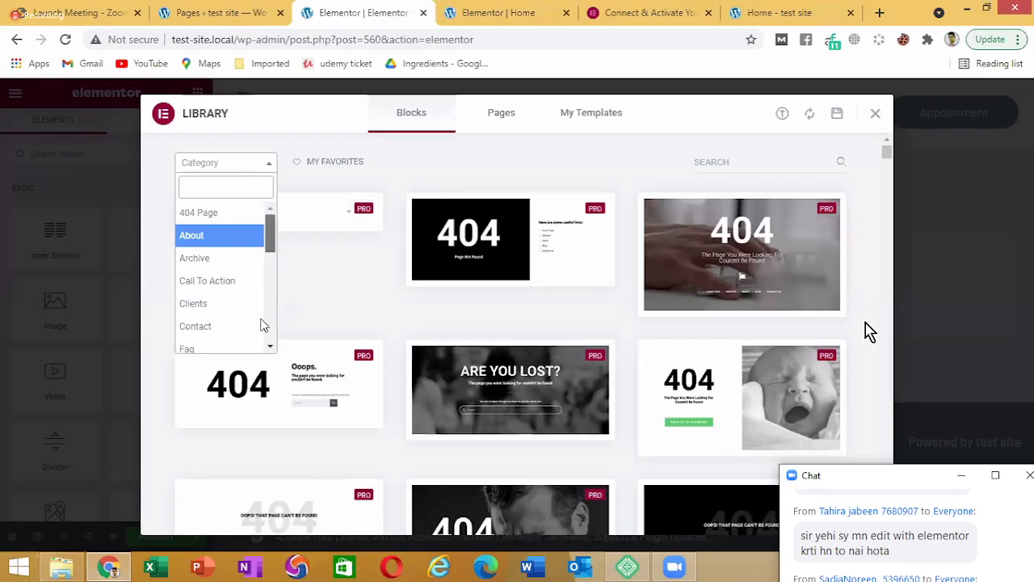
{"action": "scroll", "coordinate": [263, 323], "scroll_direction": "down", "scroll_amount": 4}
{"action": "scroll", "coordinate": [263, 323], "scroll_direction": "up", "scroll_amount": 4}
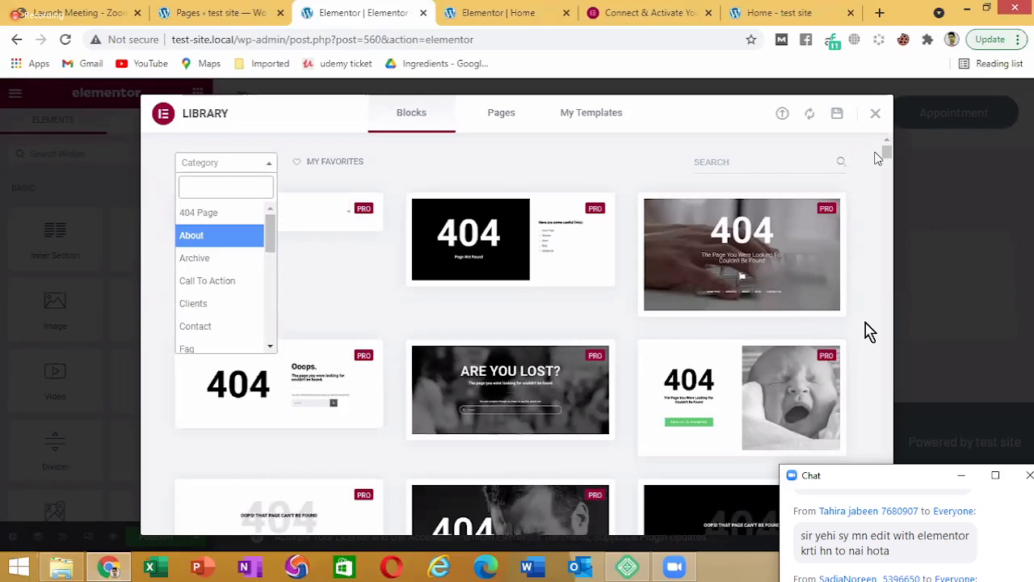
{"action": "scroll", "coordinate": [878, 237], "scroll_direction": "down", "scroll_amount": 5}
{"action": "scroll", "coordinate": [879, 238], "scroll_direction": "down", "scroll_amount": 8}
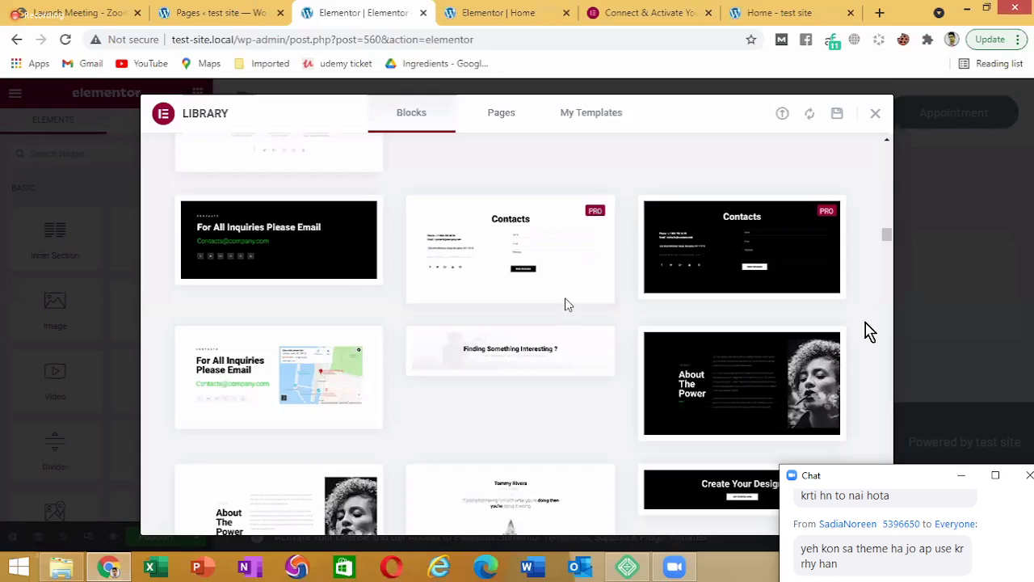
{"action": "scroll", "coordinate": [891, 277], "scroll_direction": "down", "scroll_amount": 3}
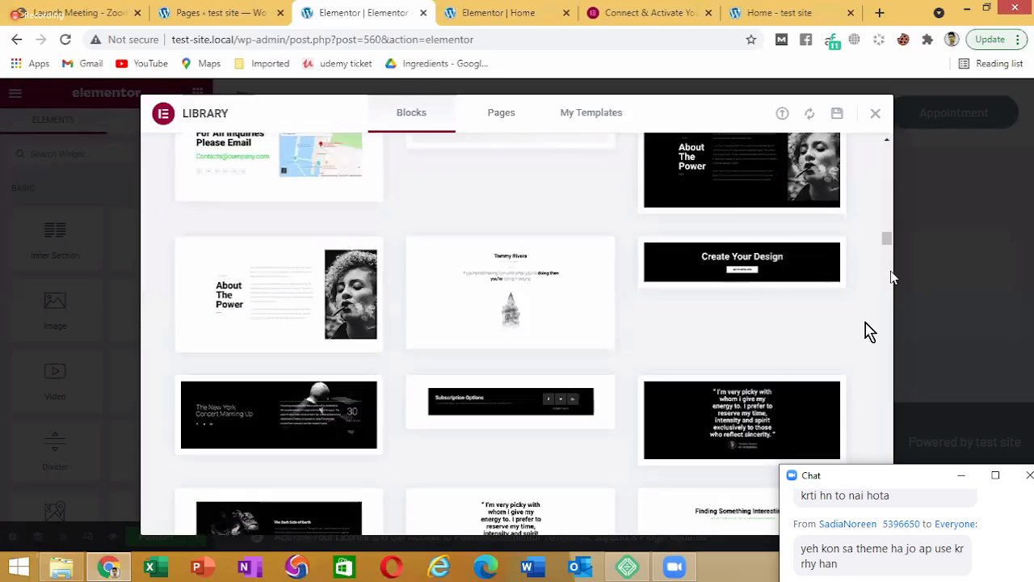
{"action": "scroll", "coordinate": [880, 276], "scroll_direction": "down", "scroll_amount": 10}
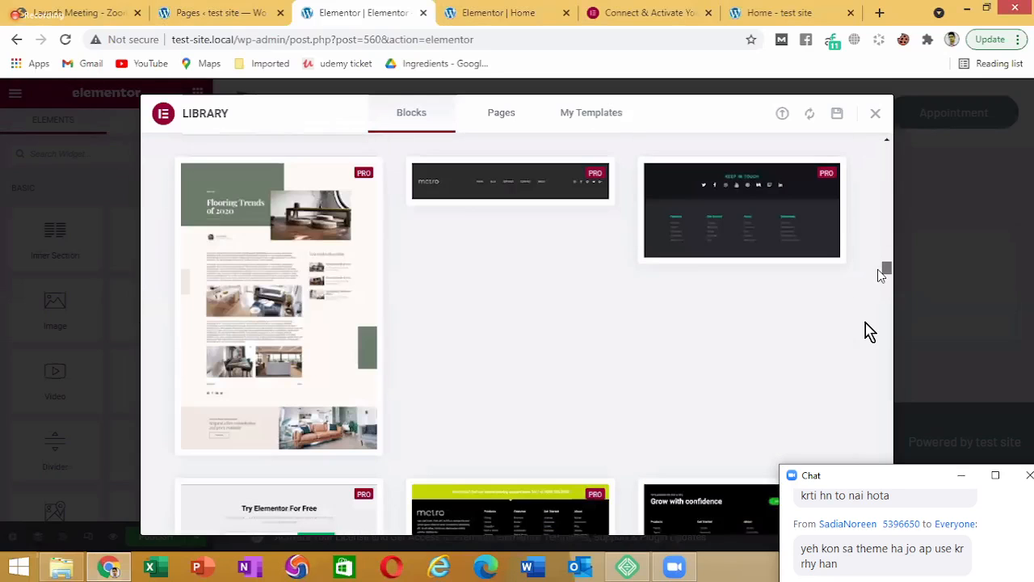
{"action": "scroll", "coordinate": [878, 294], "scroll_direction": "down", "scroll_amount": 4}
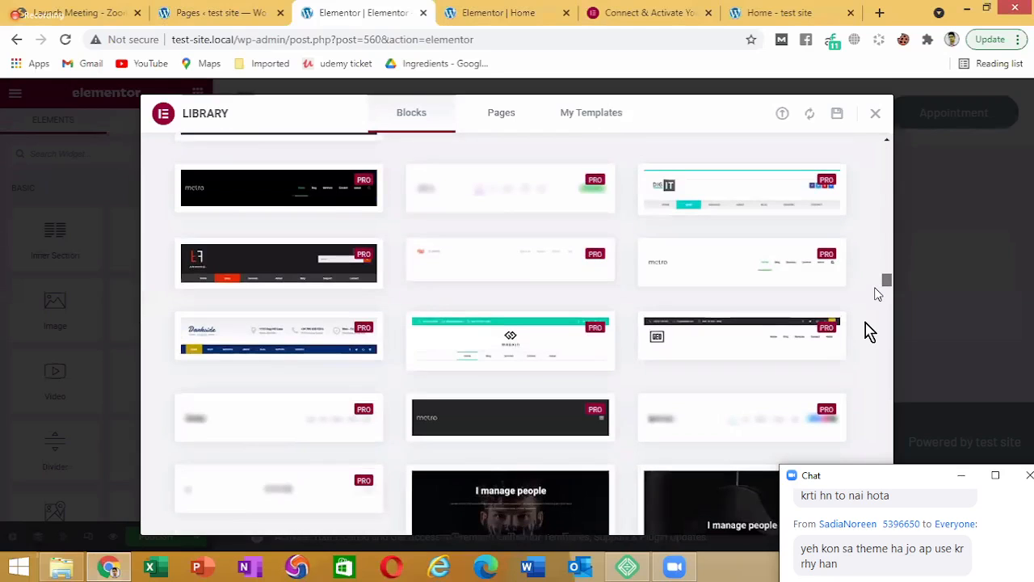
{"action": "scroll", "coordinate": [878, 315], "scroll_direction": "down", "scroll_amount": 5}
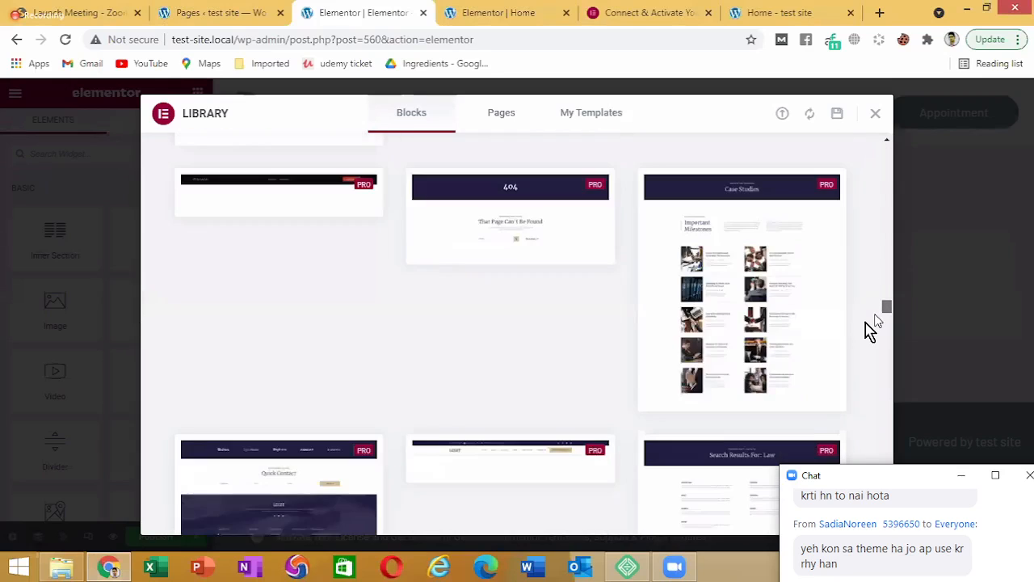
{"action": "left_click_drag", "start_coordinate": [865, 175], "coordinate": [874, 154]}
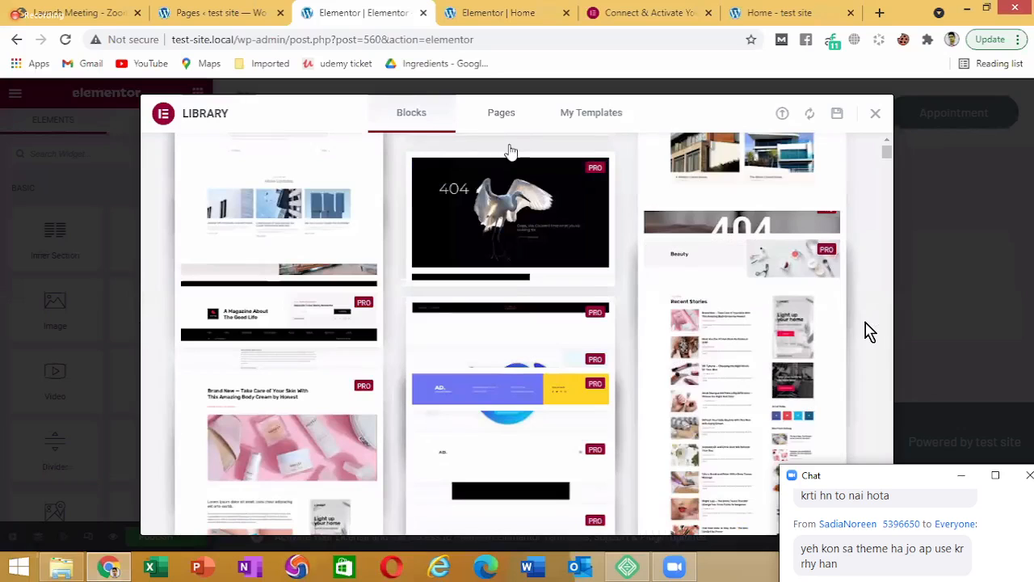
Browse the full-page templates in the library's Pages collection and close the library
{"action": "left_click", "coordinate": [502, 120]}
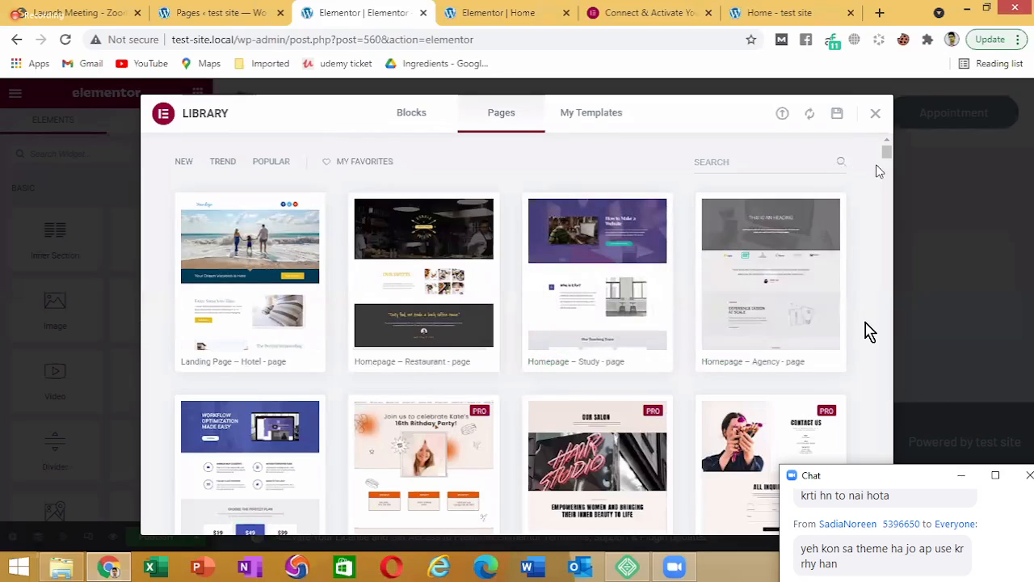
{"action": "scroll", "coordinate": [878, 213], "scroll_direction": "down", "scroll_amount": 10}
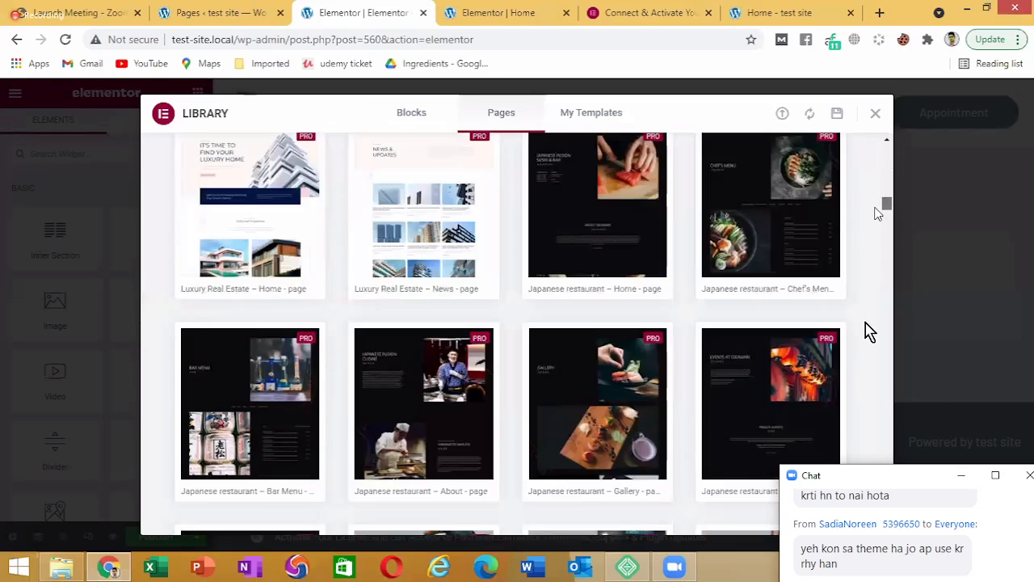
{"action": "scroll", "coordinate": [874, 228], "scroll_direction": "down", "scroll_amount": 20}
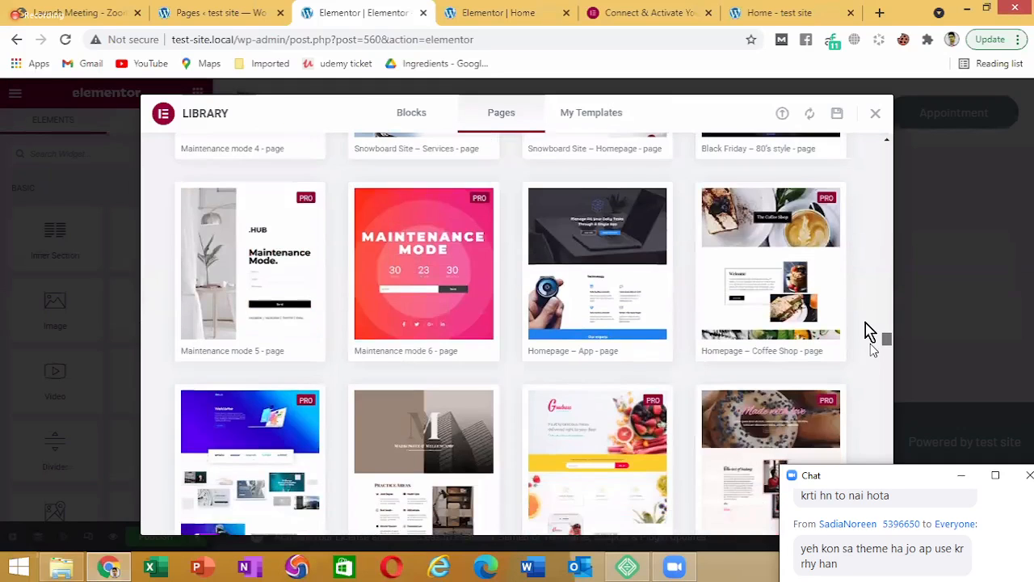
{"action": "scroll", "coordinate": [871, 350], "scroll_direction": "down", "scroll_amount": 5}
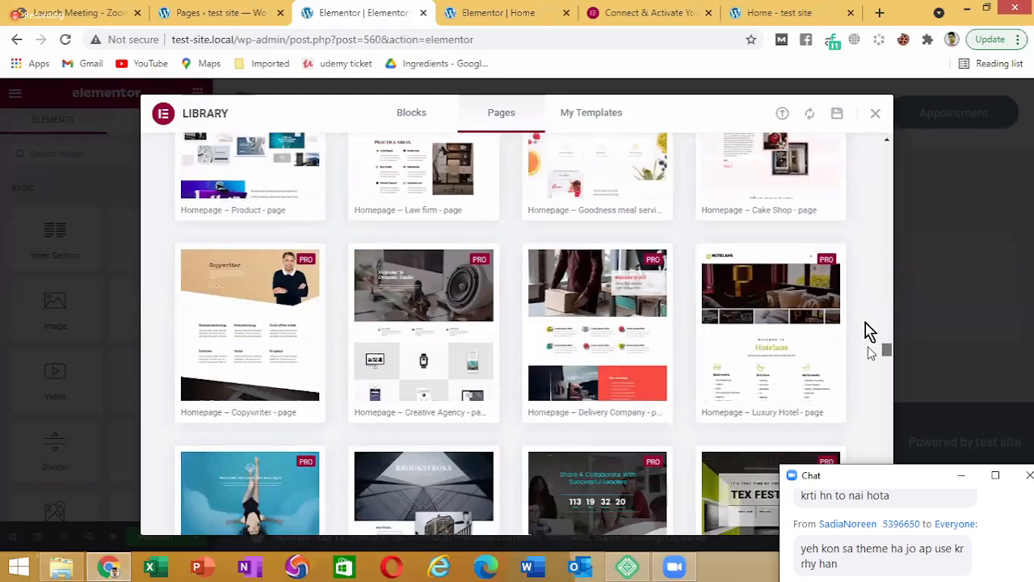
{"action": "scroll", "coordinate": [869, 331], "scroll_direction": "up", "scroll_amount": 3}
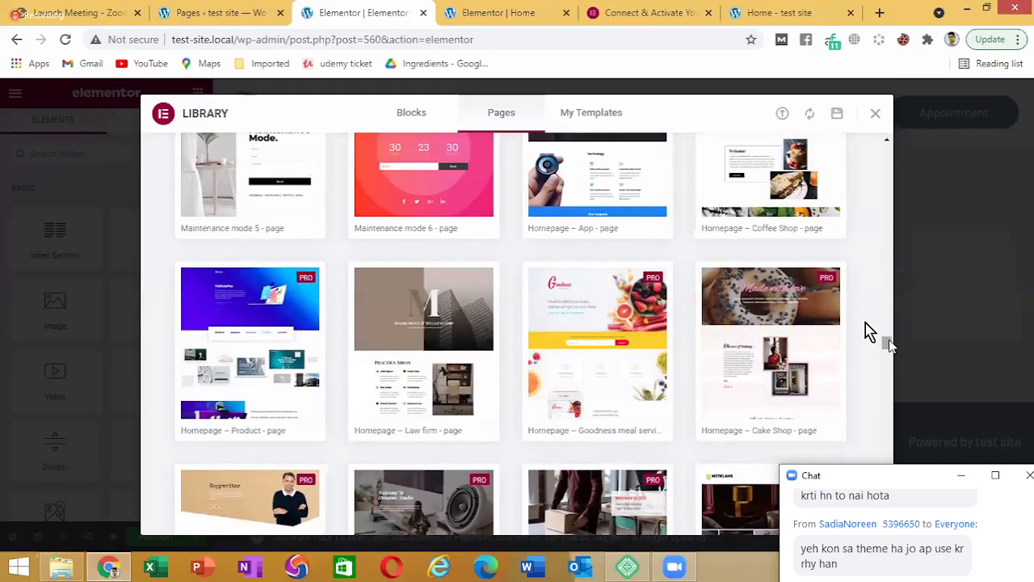
{"action": "scroll", "coordinate": [887, 361], "scroll_direction": "down", "scroll_amount": 2}
{"action": "scroll", "coordinate": [887, 361], "scroll_direction": "down", "scroll_amount": 4}
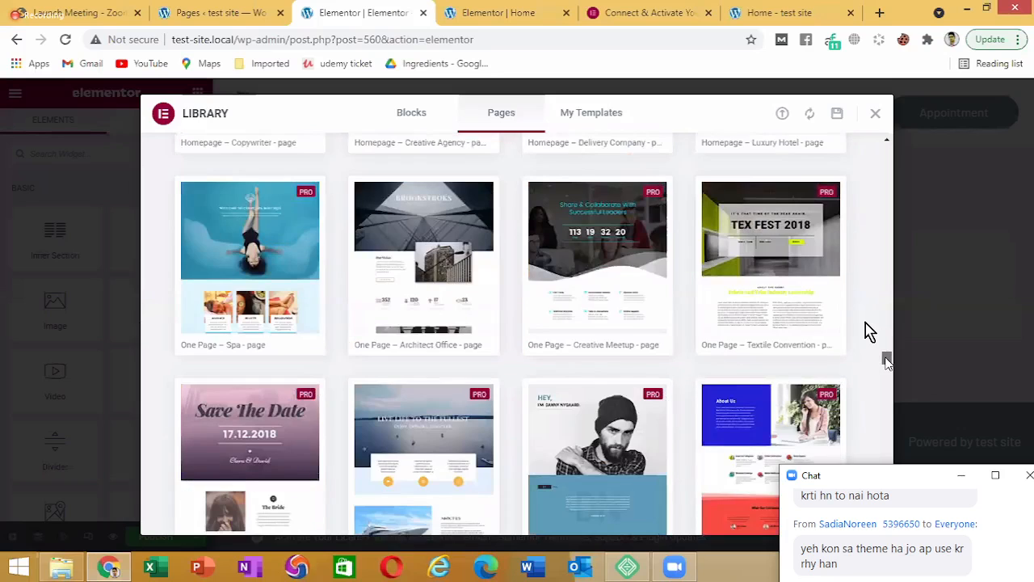
{"action": "scroll", "coordinate": [883, 369], "scroll_direction": "down", "scroll_amount": 1}
{"action": "scroll", "coordinate": [284, 253], "scroll_direction": "down", "scroll_amount": 3}
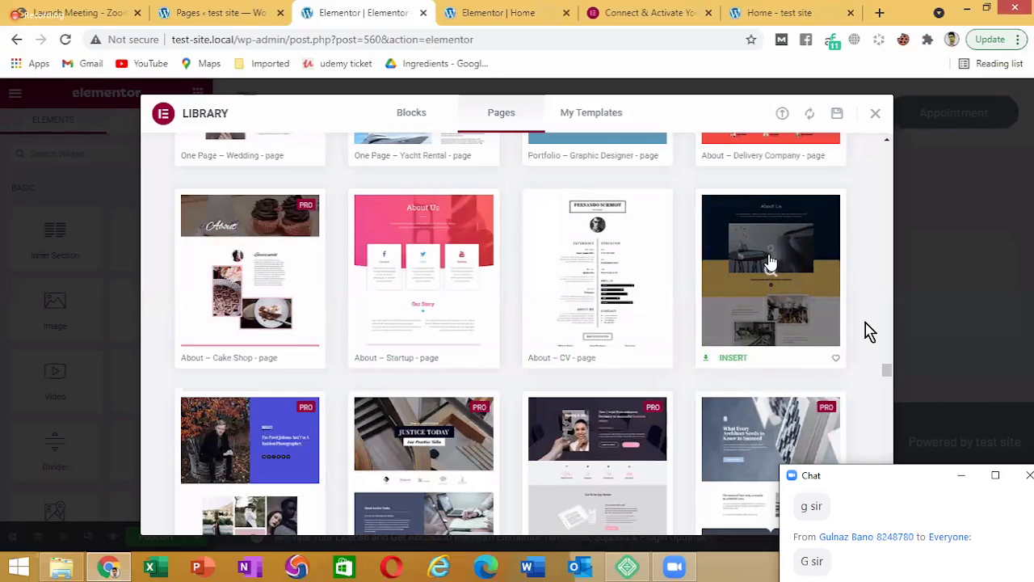
{"action": "scroll", "coordinate": [888, 380], "scroll_direction": "down", "scroll_amount": 9}
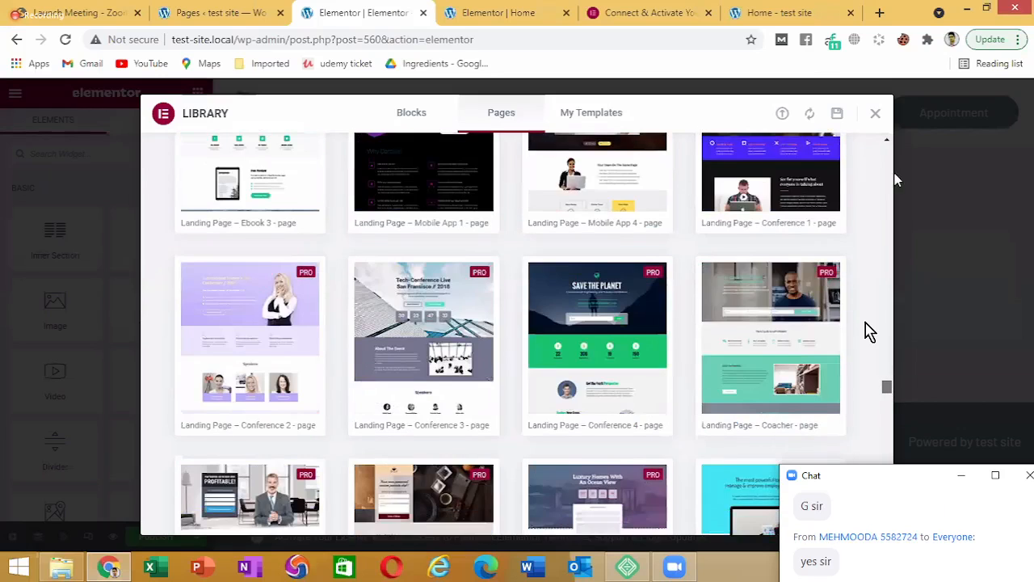
{"action": "scroll", "coordinate": [888, 408], "scroll_direction": "down", "scroll_amount": 6}
{"action": "scroll", "coordinate": [599, 253], "scroll_direction": "up", "scroll_amount": 20}
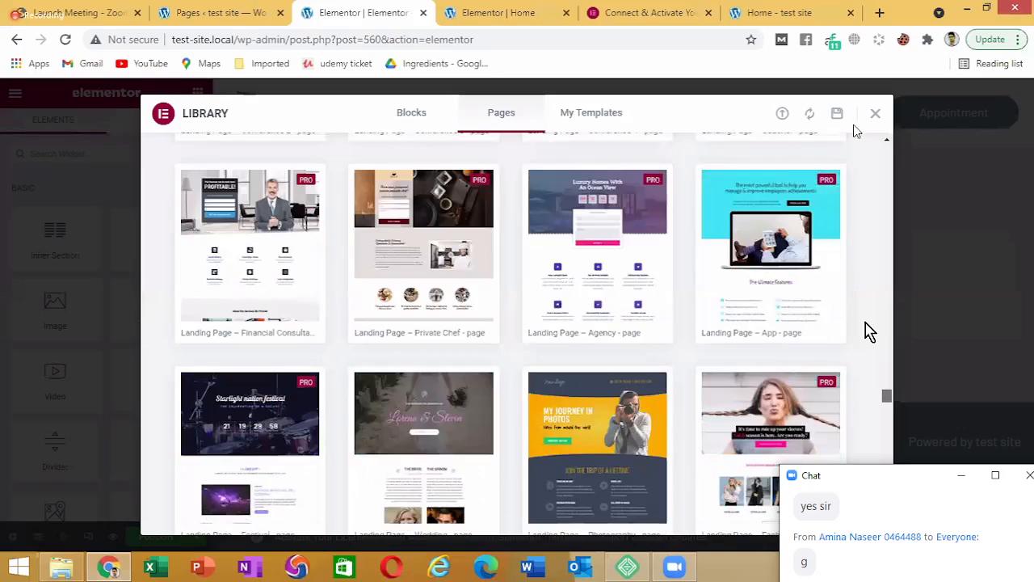
{"action": "left_click", "coordinate": [876, 116]}
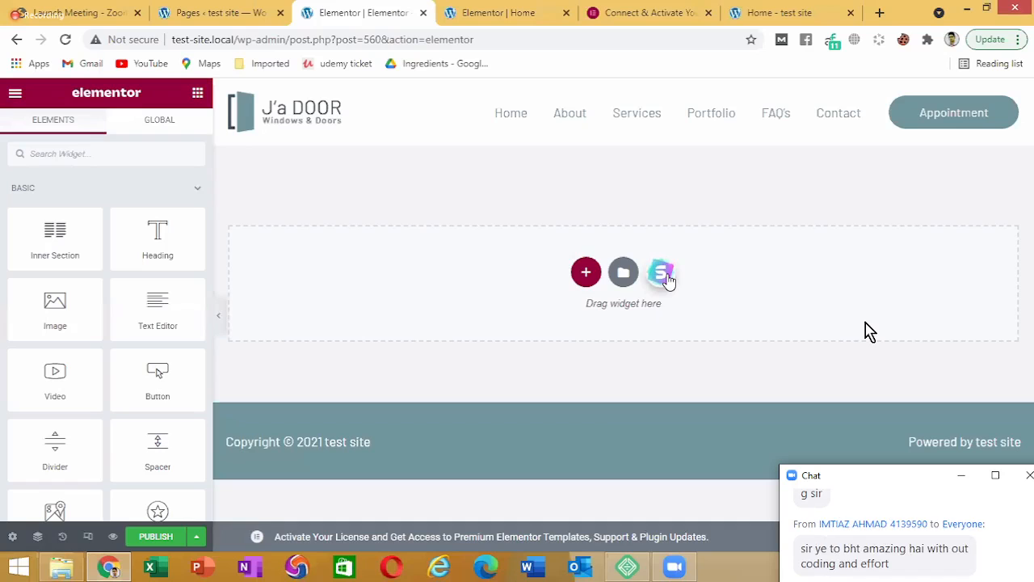
View the page templates in the add-on template library marked with the S logo, and close it
{"action": "left_click", "coordinate": [661, 274]}
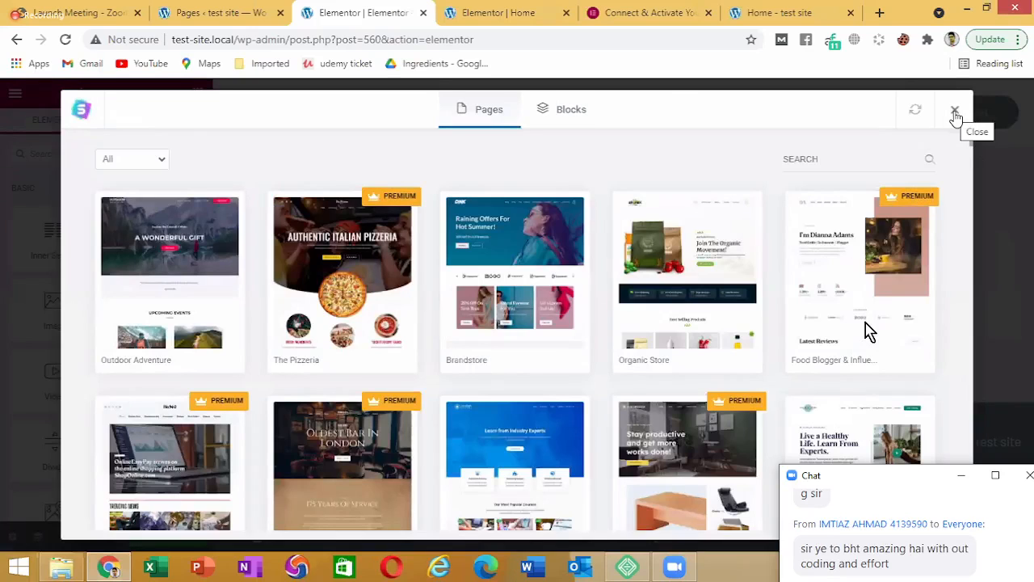
{"action": "left_click", "coordinate": [955, 113]}
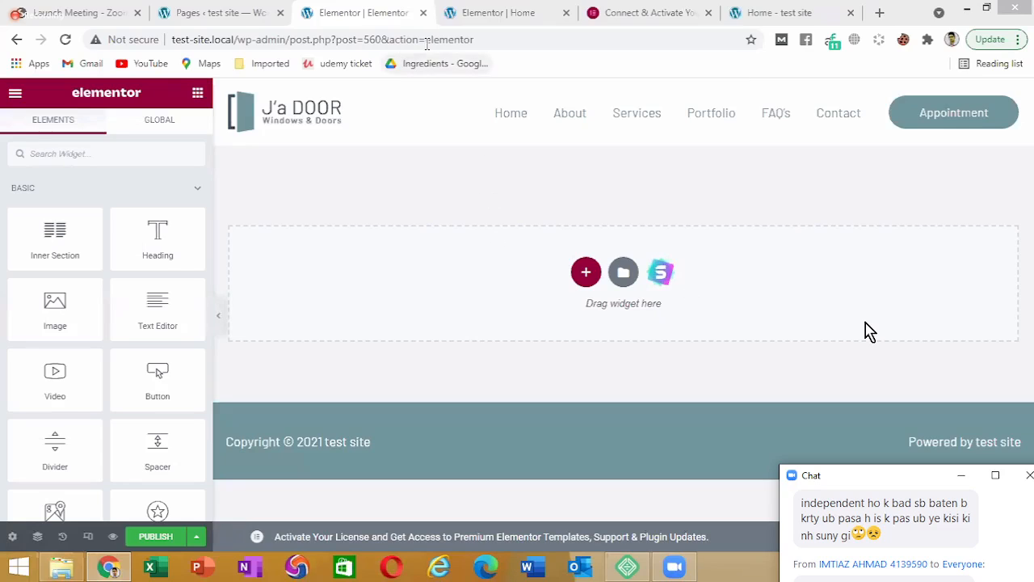
Look through the Home page in its Elementor editor and close the new page's editor tab
{"action": "left_click", "coordinate": [466, 6]}
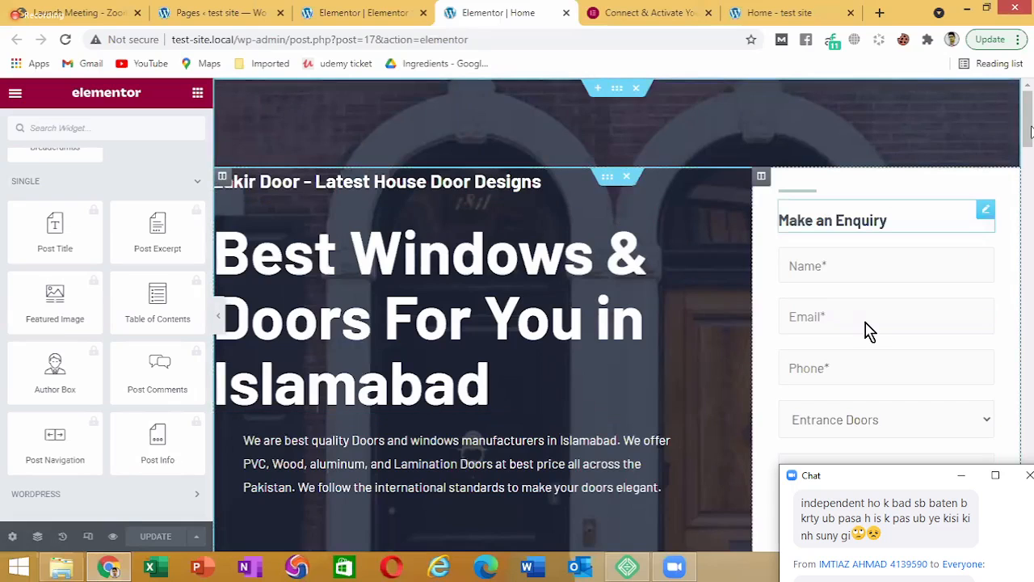
{"action": "scroll", "coordinate": [1020, 202], "scroll_direction": "down", "scroll_amount": 5}
{"action": "scroll", "coordinate": [869, 331], "scroll_direction": "down", "scroll_amount": 10}
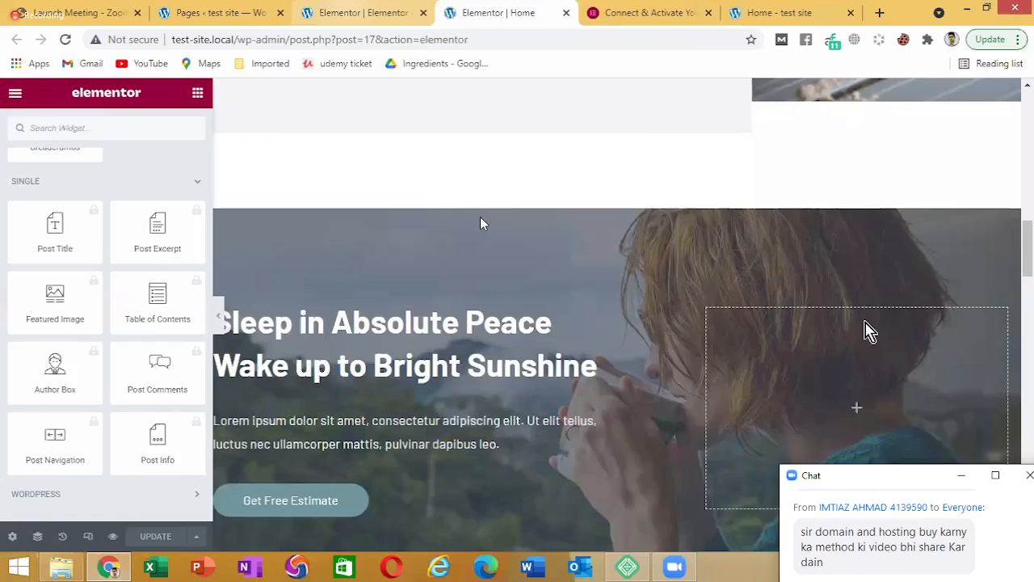
{"action": "left_click", "coordinate": [408, 14]}
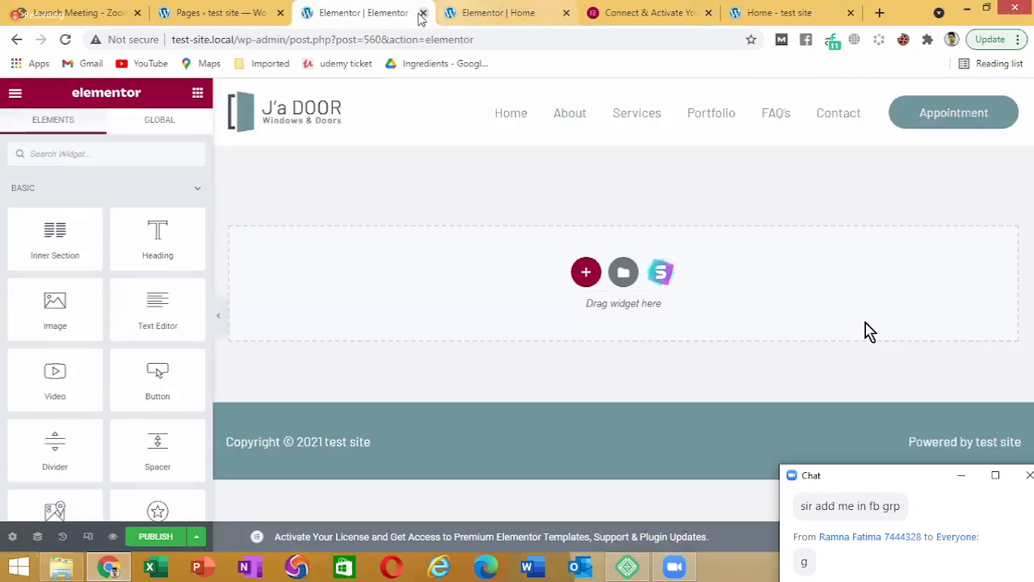
{"action": "key", "text": "ctrl+w"}
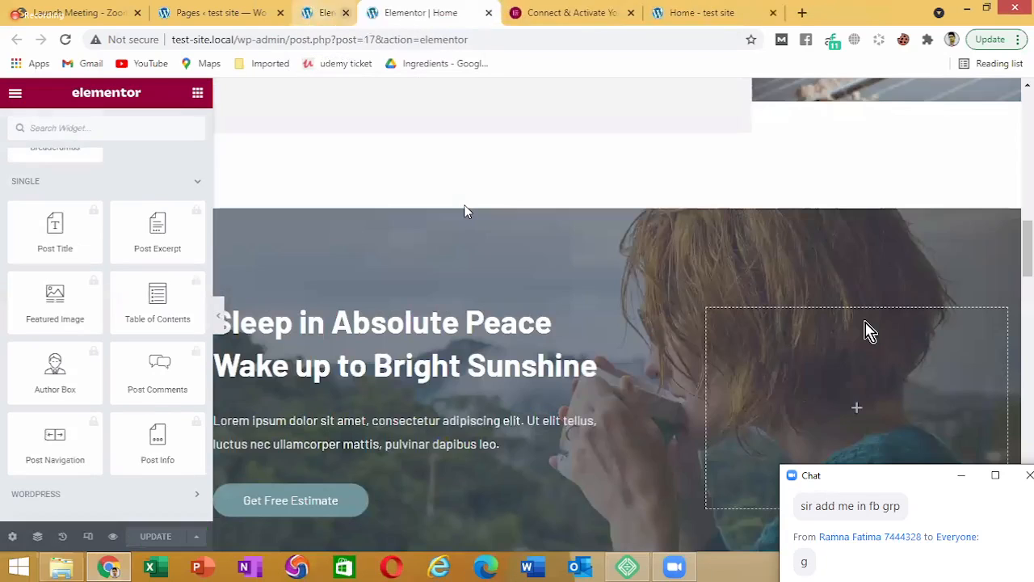
Open the settings of the Make an Enquiry form on the Home page and select its shortcode text
{"action": "scroll", "coordinate": [449, 211], "scroll_direction": "up", "scroll_amount": 9}
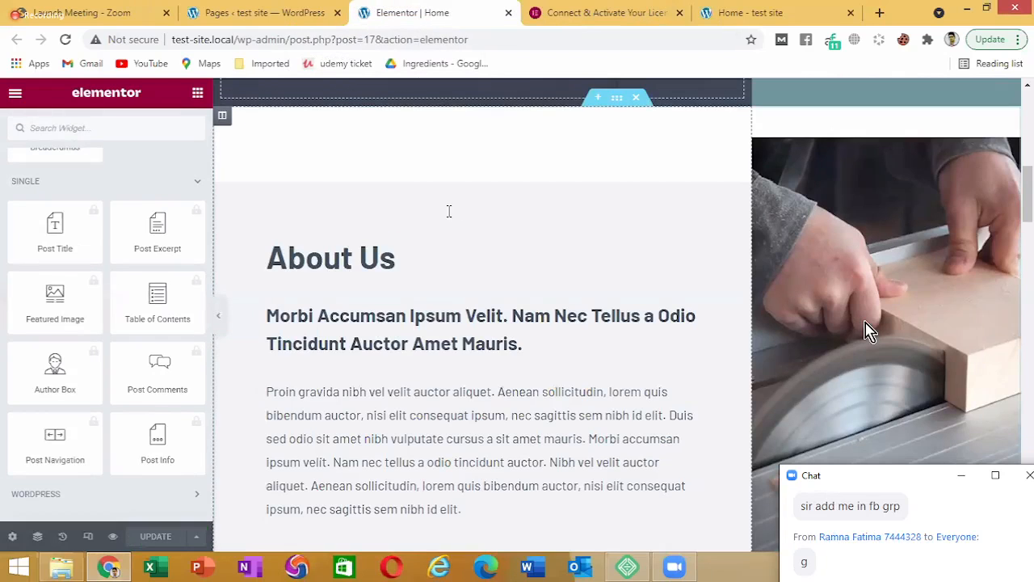
{"action": "scroll", "coordinate": [861, 237], "scroll_direction": "down", "scroll_amount": 3}
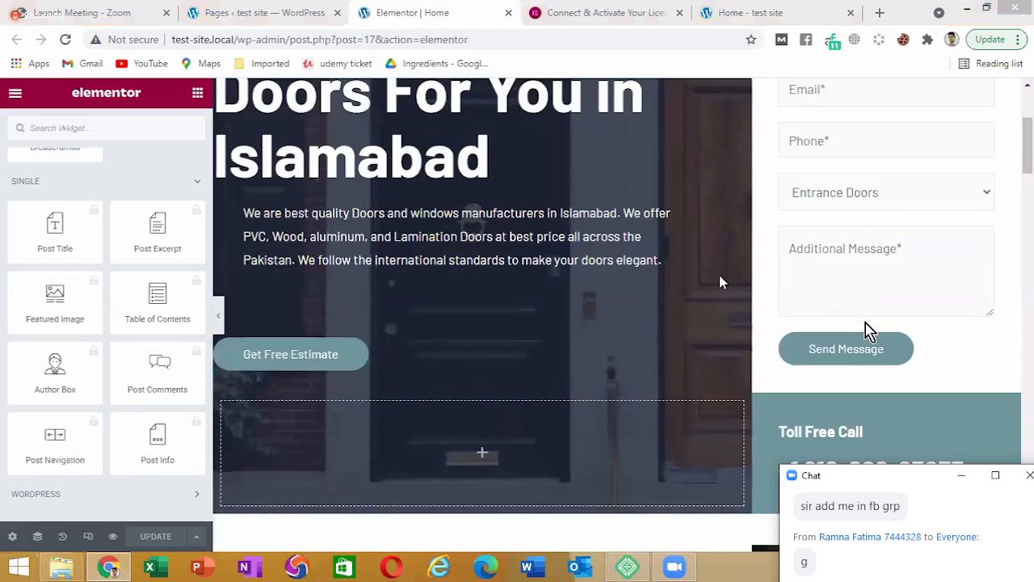
{"action": "scroll", "coordinate": [865, 330], "scroll_direction": "up", "scroll_amount": 2}
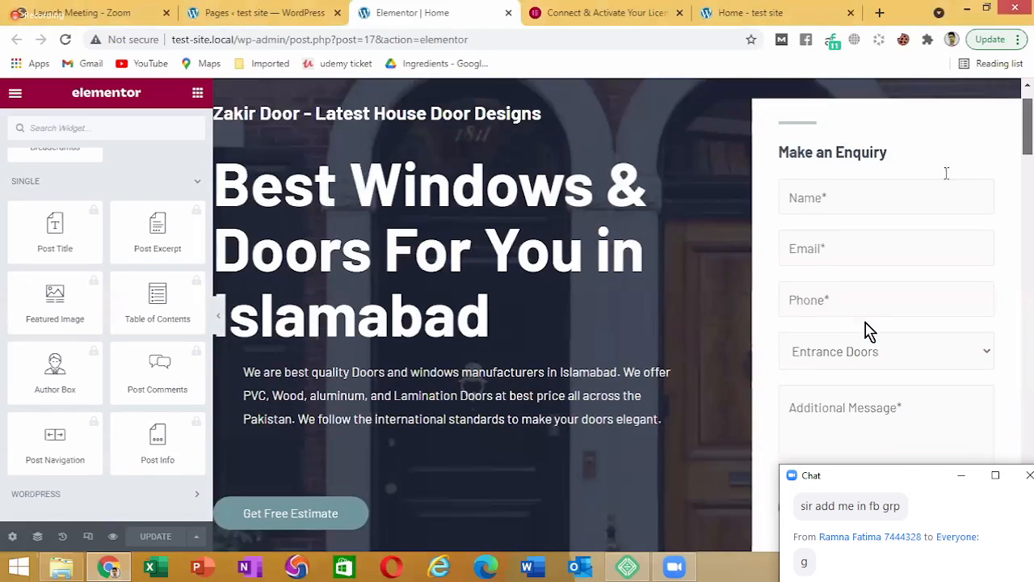
{"action": "scroll", "coordinate": [944, 171], "scroll_direction": "down", "scroll_amount": 2}
{"action": "scroll", "coordinate": [991, 158], "scroll_direction": "up", "scroll_amount": 1}
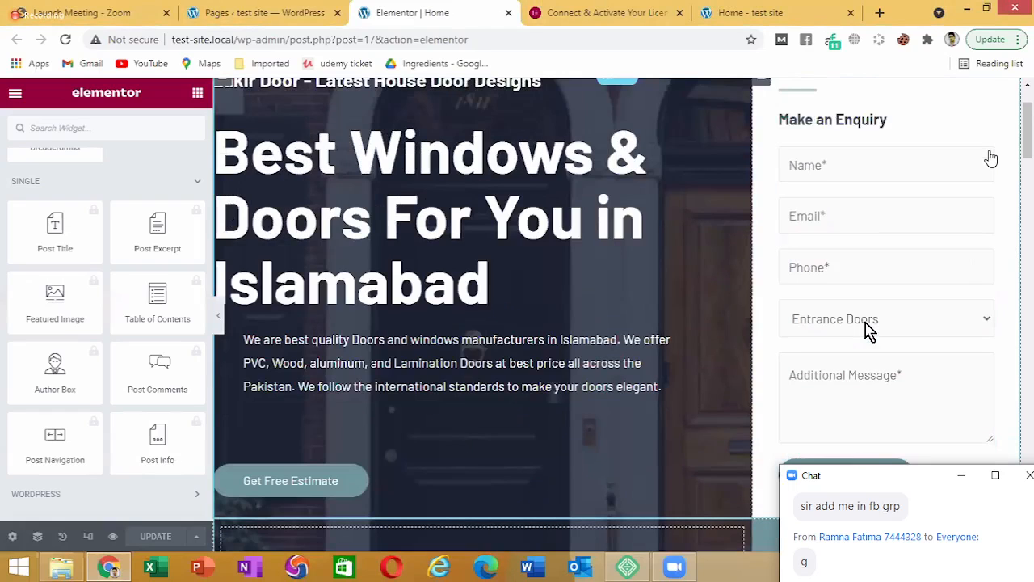
{"action": "left_click", "coordinate": [991, 158]}
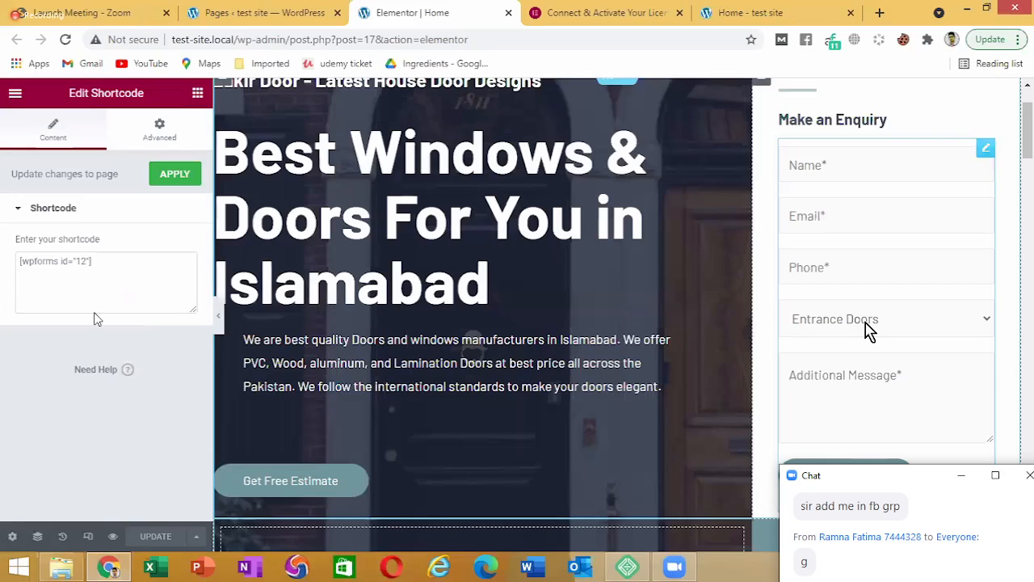
{"action": "left_click_drag", "start_coordinate": [93, 264], "coordinate": [30, 270]}
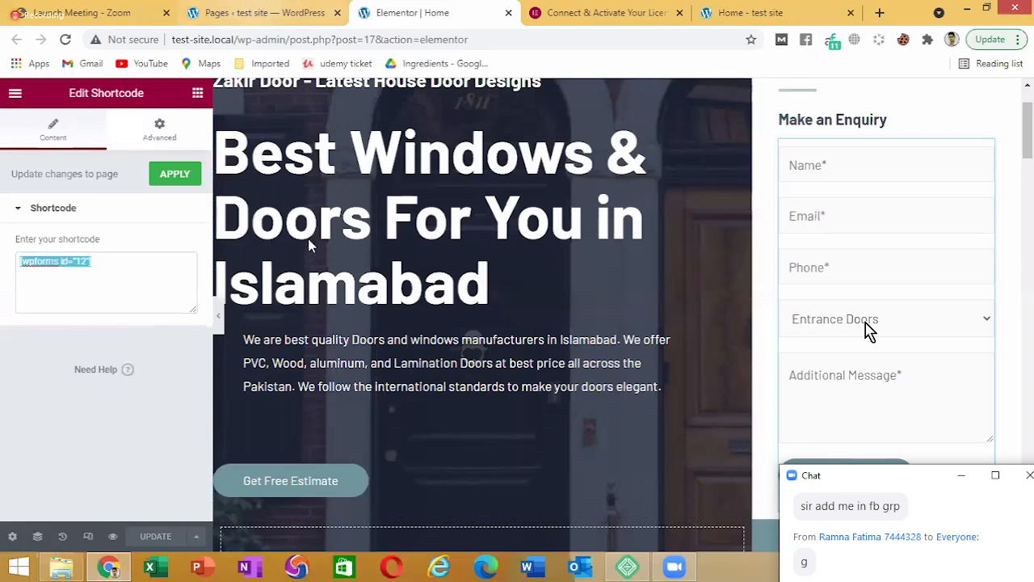
Return to the WordPress dashboard's Pages list and open the WPForms forms overview
{"action": "key", "text": "ctrl+shift+Tab"}
{"action": "scroll", "coordinate": [48, 290], "scroll_direction": "down", "scroll_amount": 1}
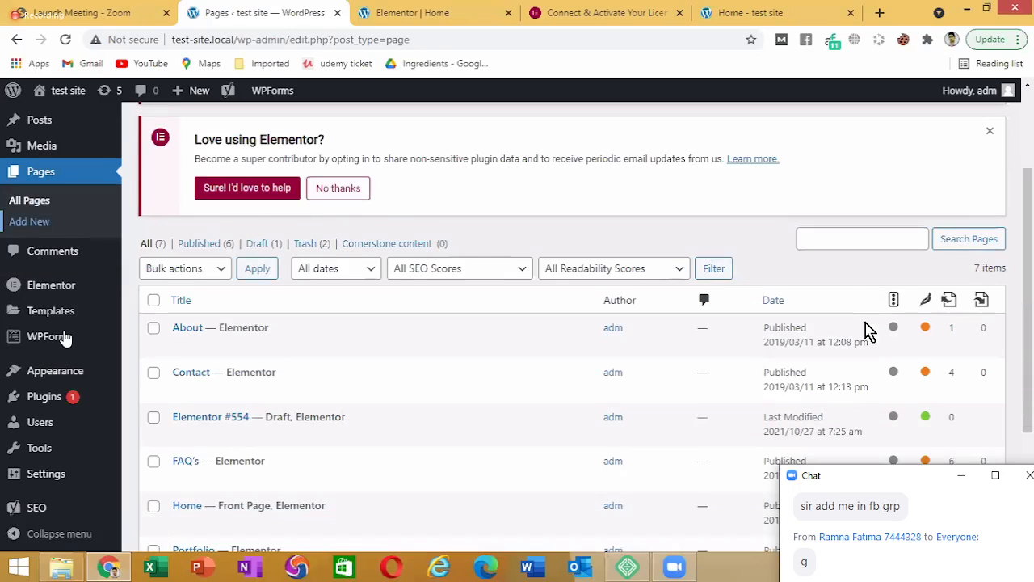
{"action": "scroll", "coordinate": [65, 339], "scroll_direction": "down", "scroll_amount": 1}
{"action": "left_click", "coordinate": [57, 334]}
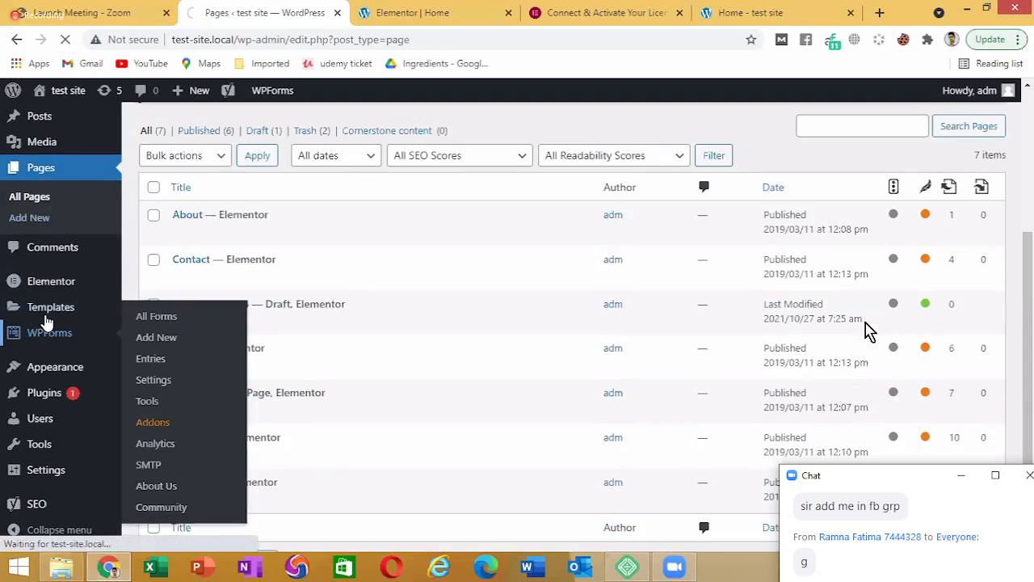
{"action": "mouse_move", "coordinate": [46, 322]}
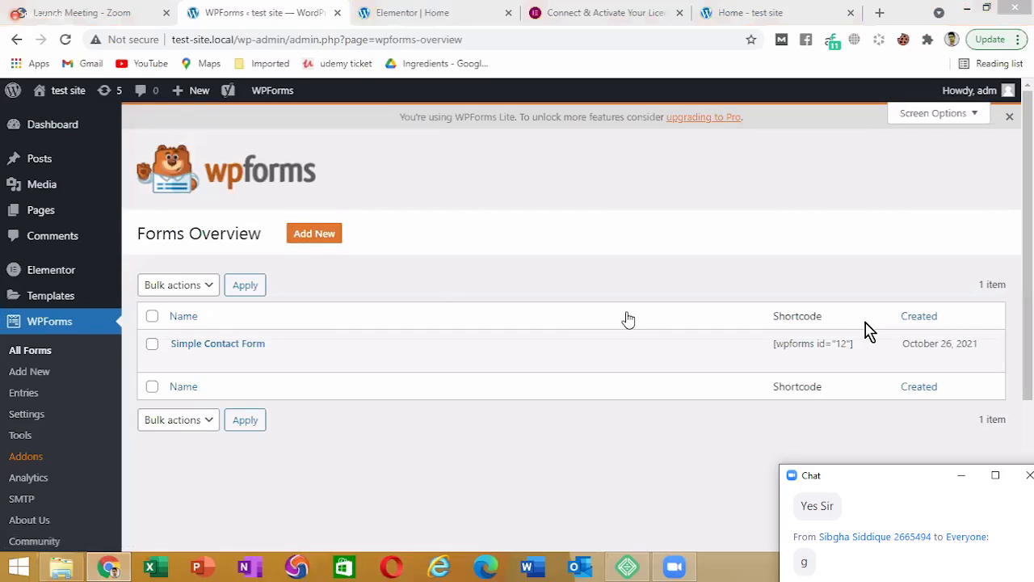
Select the Simple Contact Form's shortcode in the forms overview and compare it with the shortcode in the Home page's Elementor editor
{"action": "left_click_drag", "start_coordinate": [774, 344], "coordinate": [853, 344]}
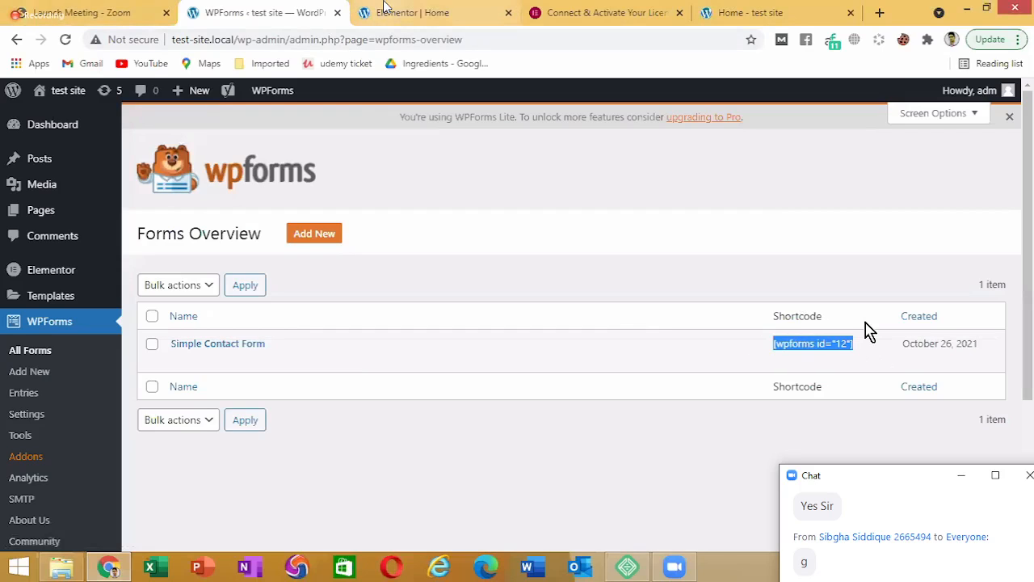
{"action": "left_click", "coordinate": [408, 12]}
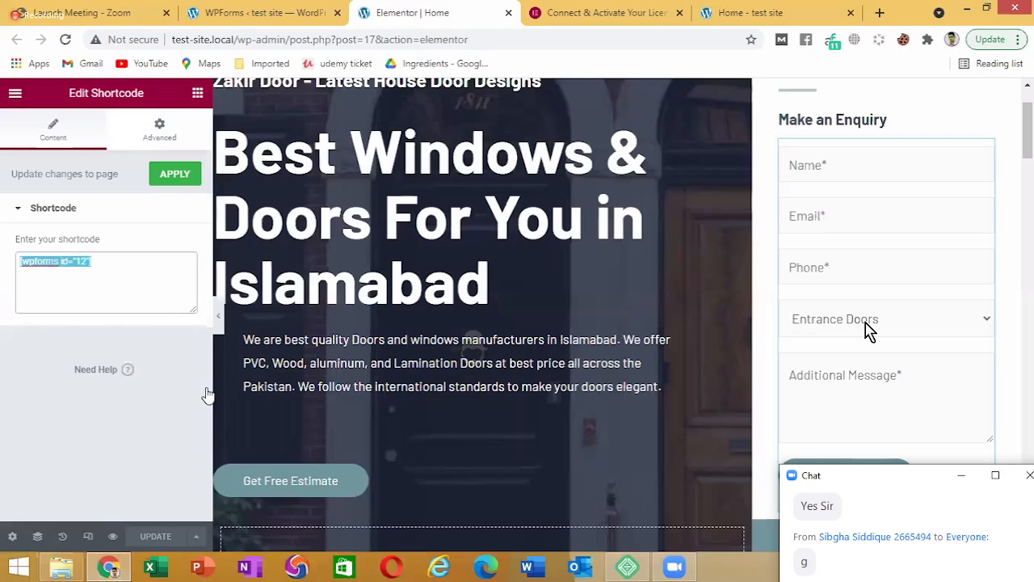
{"action": "left_click", "coordinate": [263, 13]}
Open the Simple Contact Form in the WPForms builder, examine its fields against the Home page form, and return to the forms overview
{"action": "left_click", "coordinate": [179, 361]}
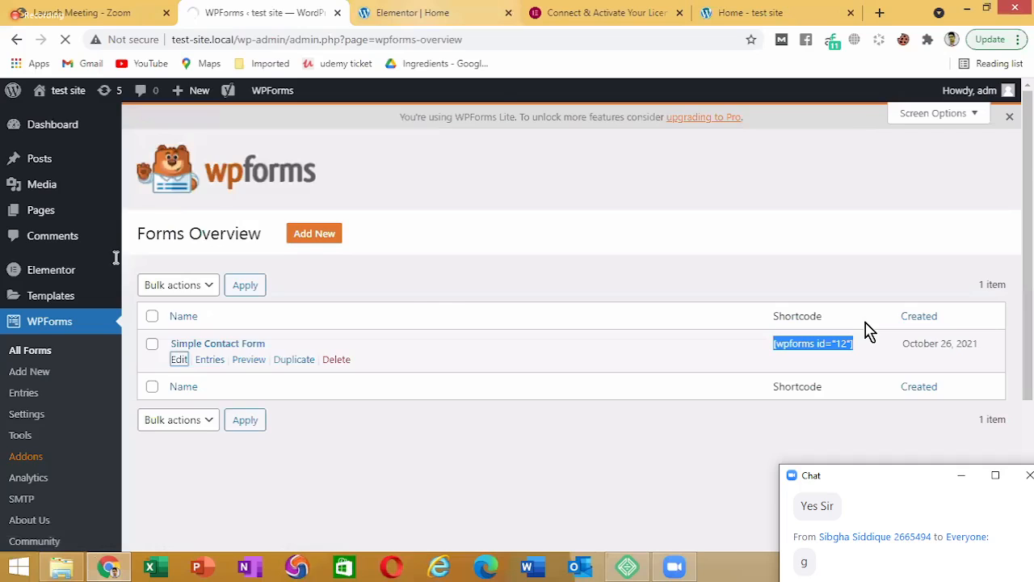
{"action": "left_click", "coordinate": [420, 25]}
{"action": "left_click", "coordinate": [279, 23]}
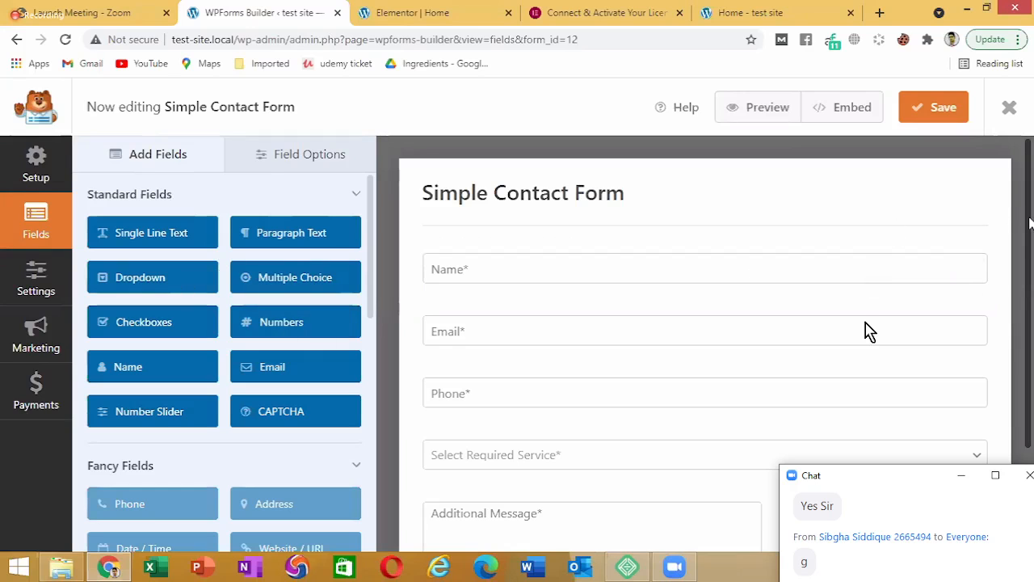
{"action": "scroll", "coordinate": [1030, 222], "scroll_direction": "down", "scroll_amount": 3}
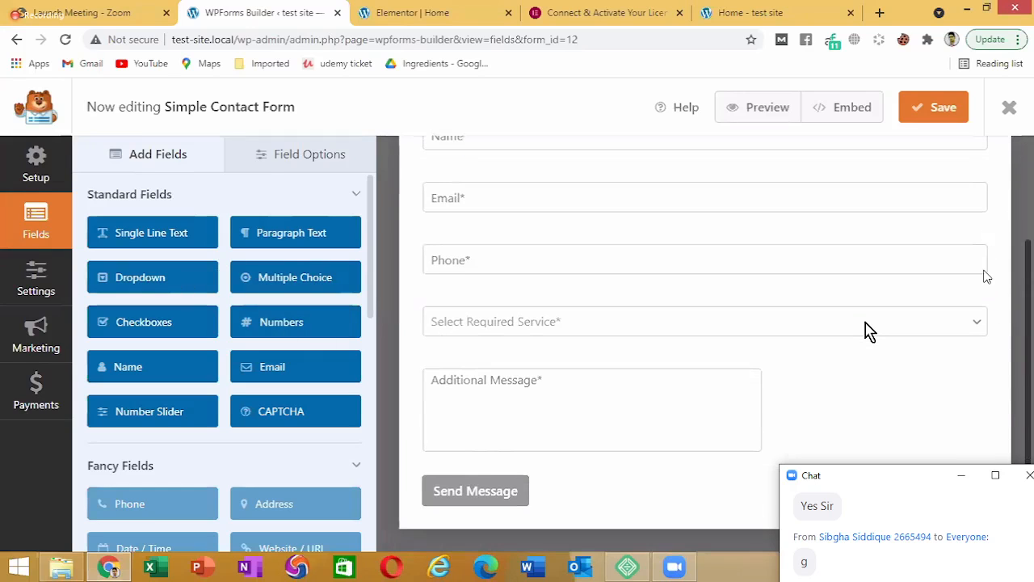
{"action": "scroll", "coordinate": [580, 282], "scroll_direction": "up", "scroll_amount": 2}
{"action": "scroll", "coordinate": [501, 311], "scroll_direction": "down", "scroll_amount": 1}
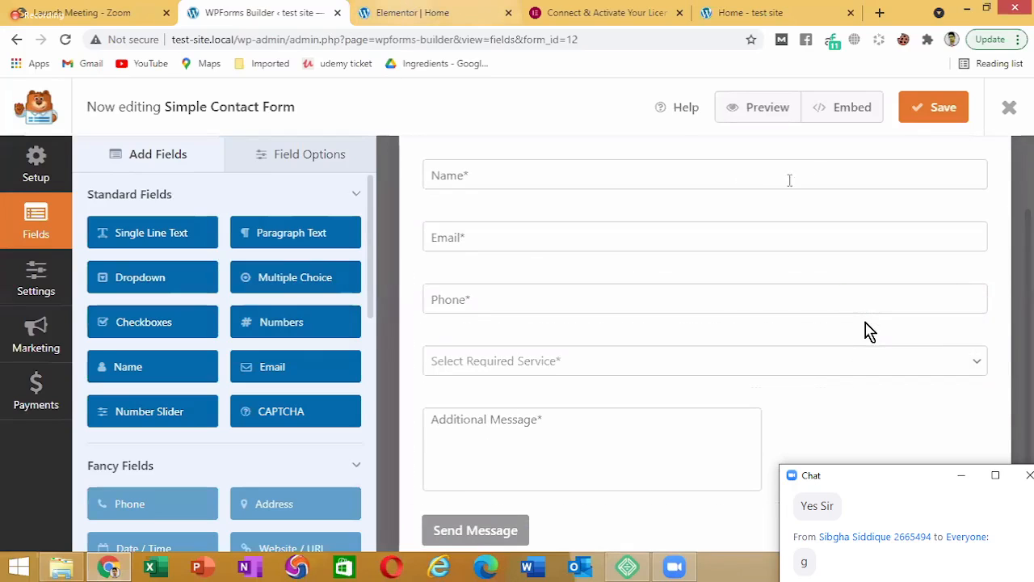
{"action": "key", "text": "ctrl+Tab"}
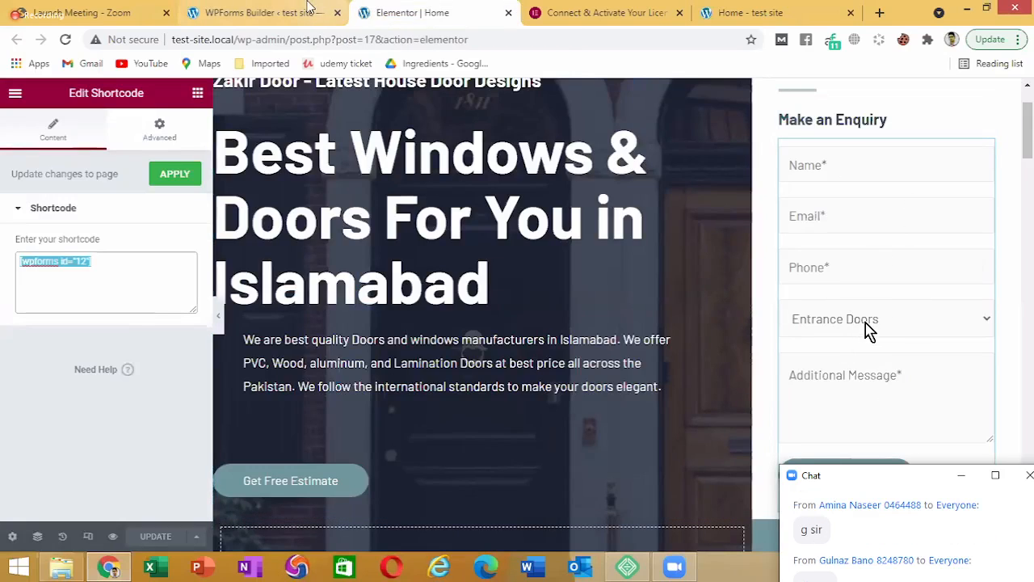
{"action": "key", "text": "ctrl+shift+Tab"}
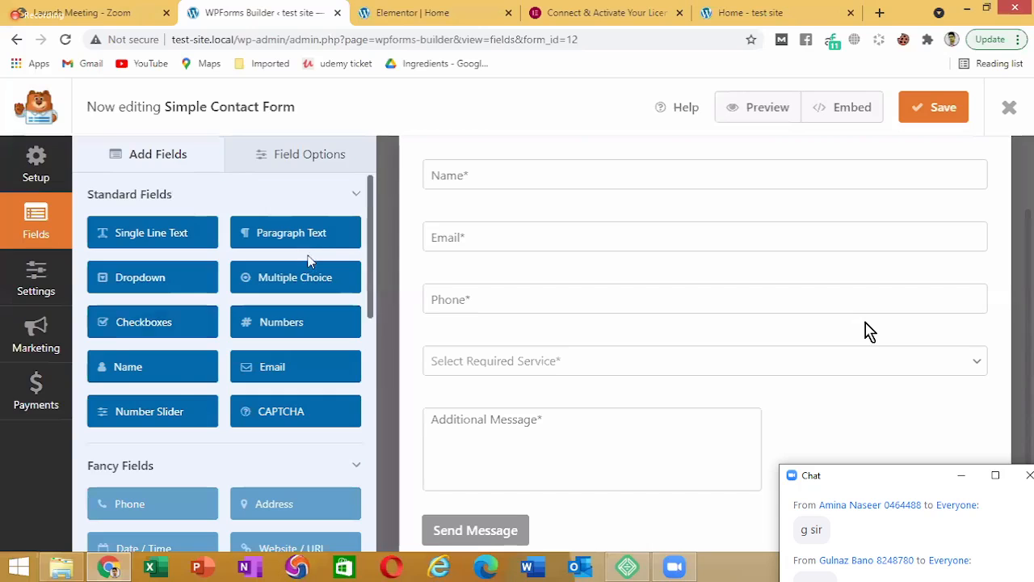
{"action": "left_click", "coordinate": [14, 41]}
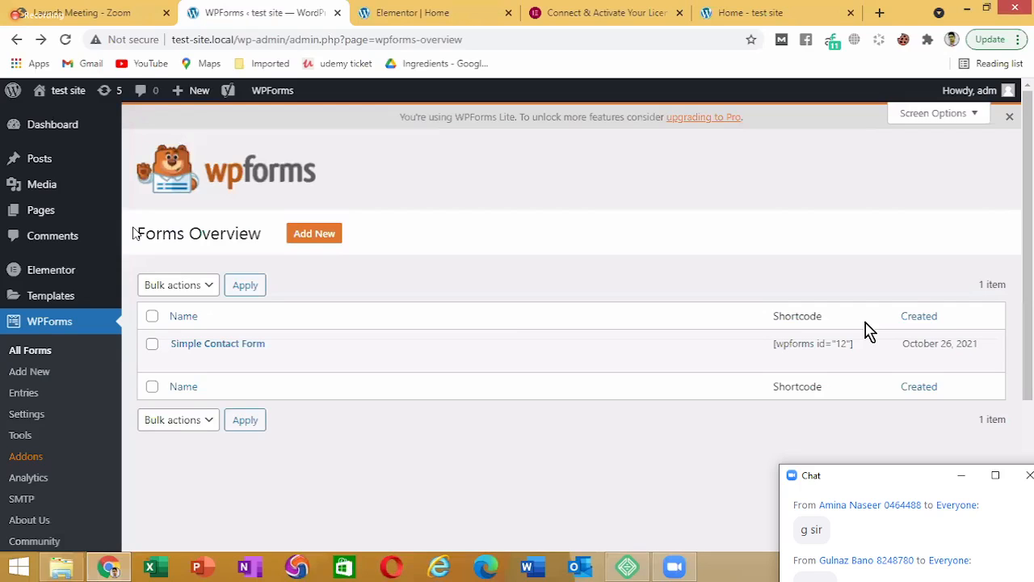
Examine the Make an Enquiry form and its surrounding section on the Home page in the Elementor editor
{"action": "left_click", "coordinate": [435, 6]}
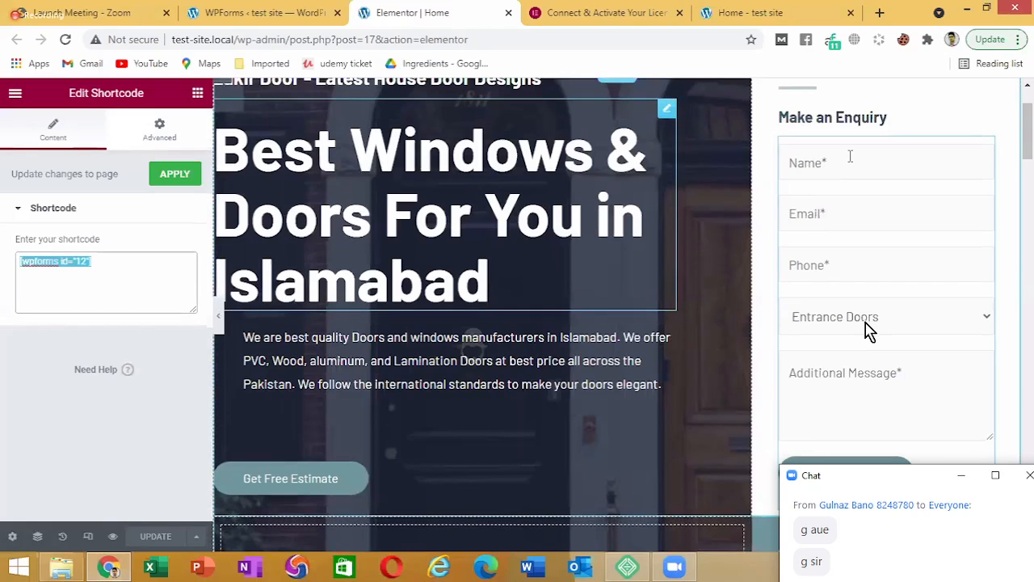
{"action": "scroll", "coordinate": [868, 329], "scroll_direction": "down", "scroll_amount": 2}
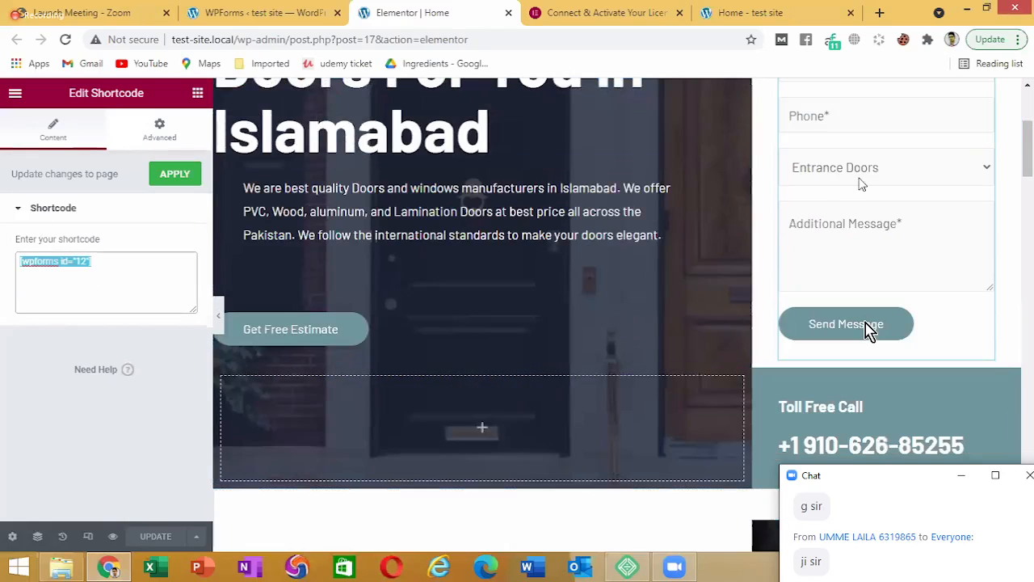
{"action": "scroll", "coordinate": [868, 329], "scroll_direction": "down", "scroll_amount": 2}
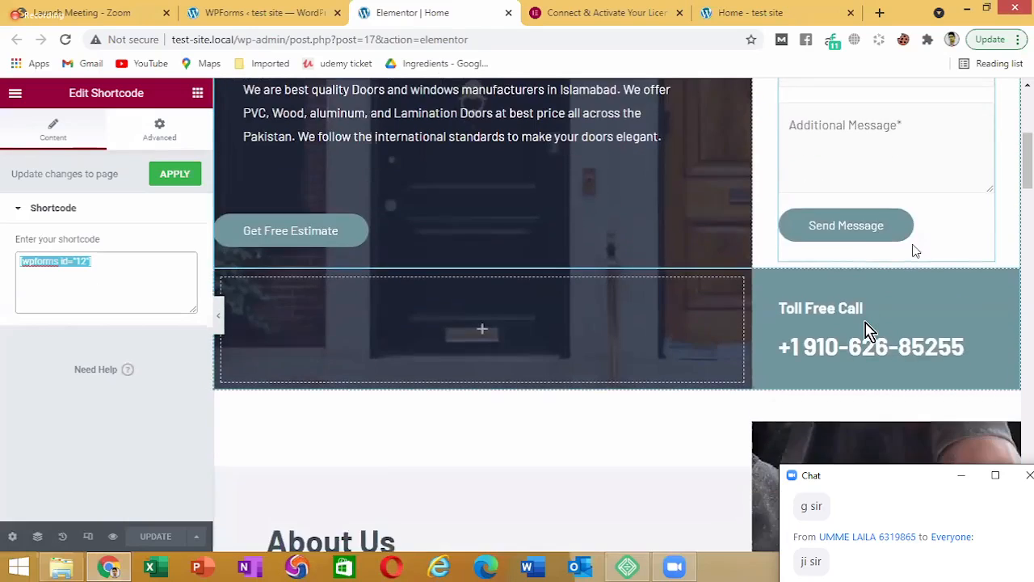
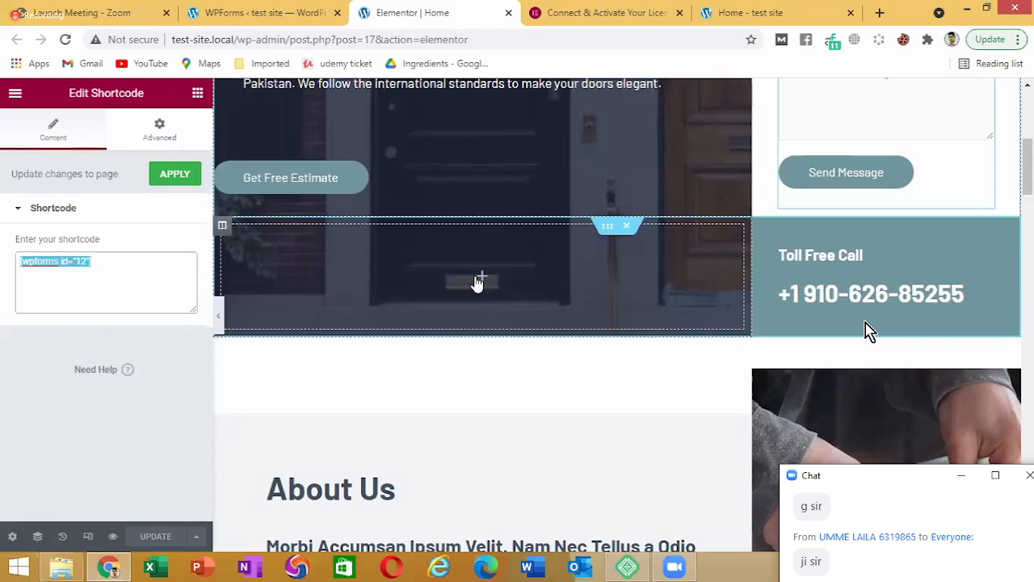
{"action": "scroll", "coordinate": [477, 281], "scroll_direction": "up", "scroll_amount": 2}
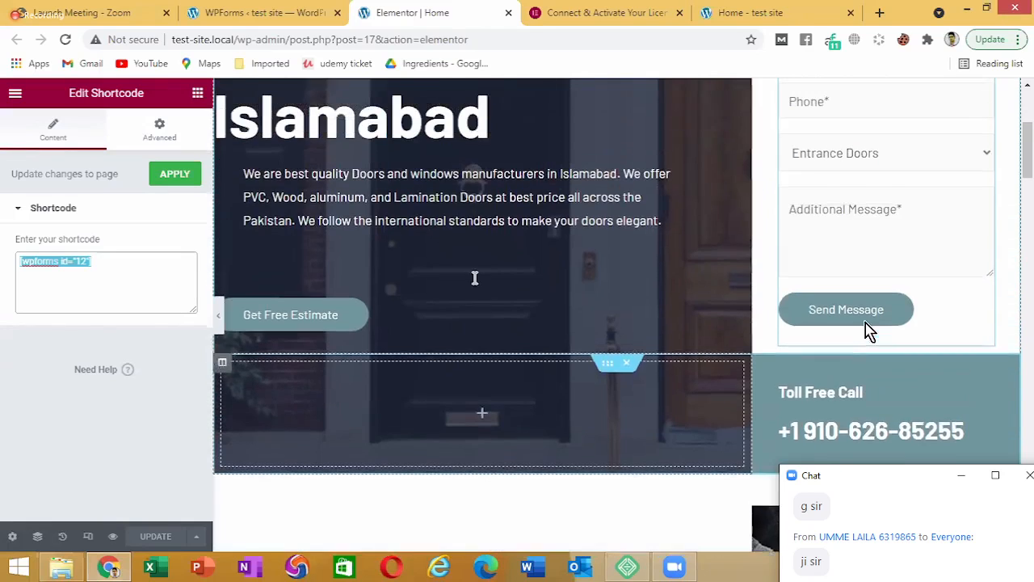
{"action": "scroll", "coordinate": [475, 277], "scroll_direction": "up", "scroll_amount": 3}
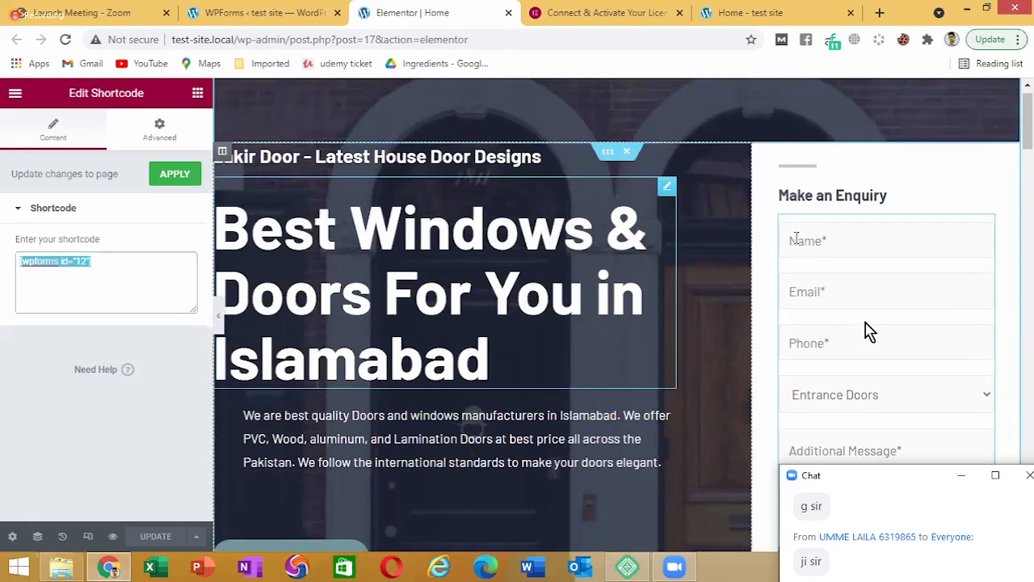
{"action": "scroll", "coordinate": [897, 261], "scroll_direction": "down", "scroll_amount": 1}
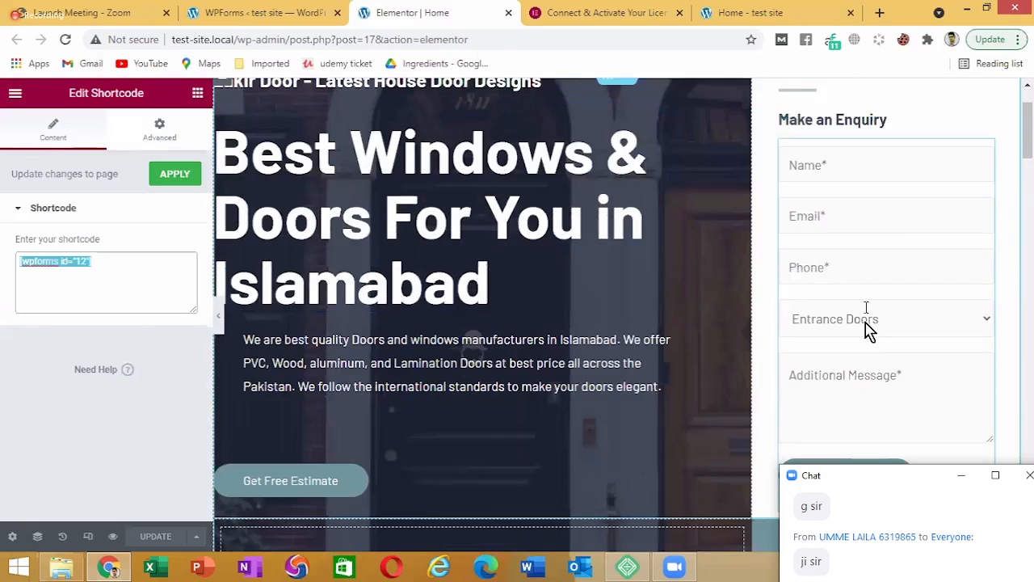
{"action": "scroll", "coordinate": [628, 278], "scroll_direction": "down", "scroll_amount": 2}
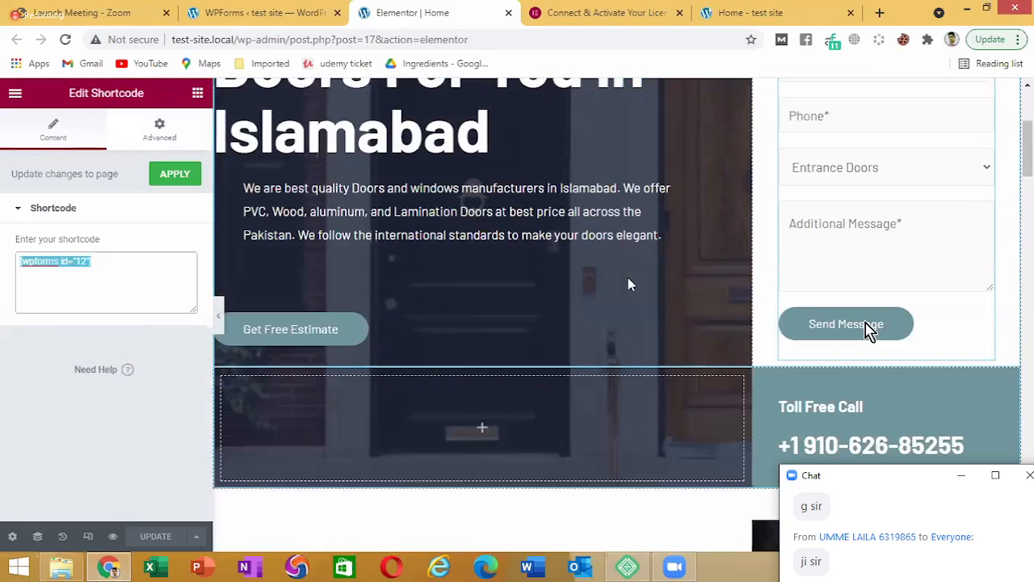
Open the text settings of the body paragraph in the Home page's About Us section
{"action": "scroll", "coordinate": [629, 285], "scroll_direction": "down", "scroll_amount": 6}
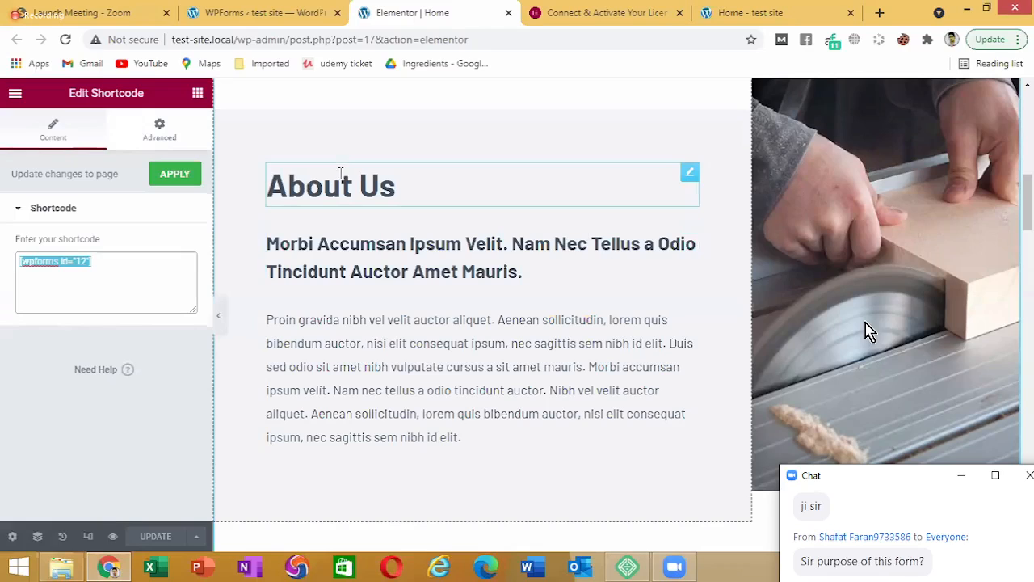
{"action": "left_click", "coordinate": [366, 334]}
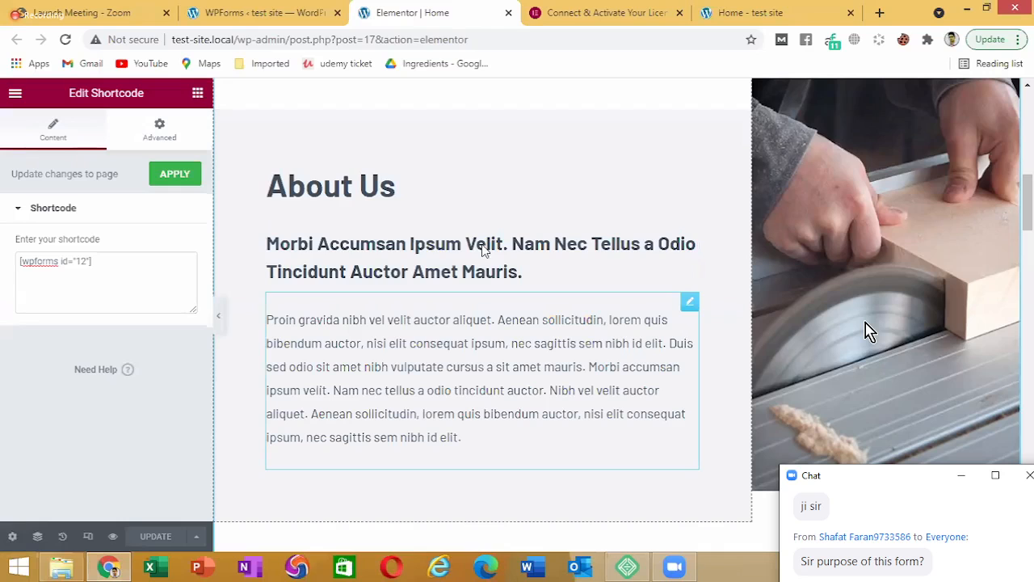
{"action": "scroll", "coordinate": [524, 234], "scroll_direction": "down", "scroll_amount": 1}
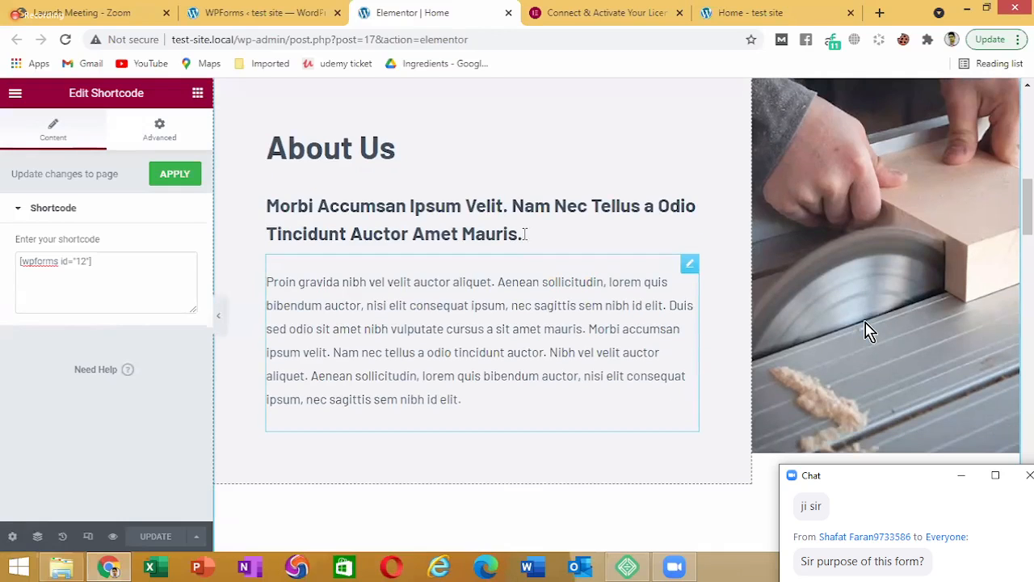
{"action": "left_click", "coordinate": [462, 399]}
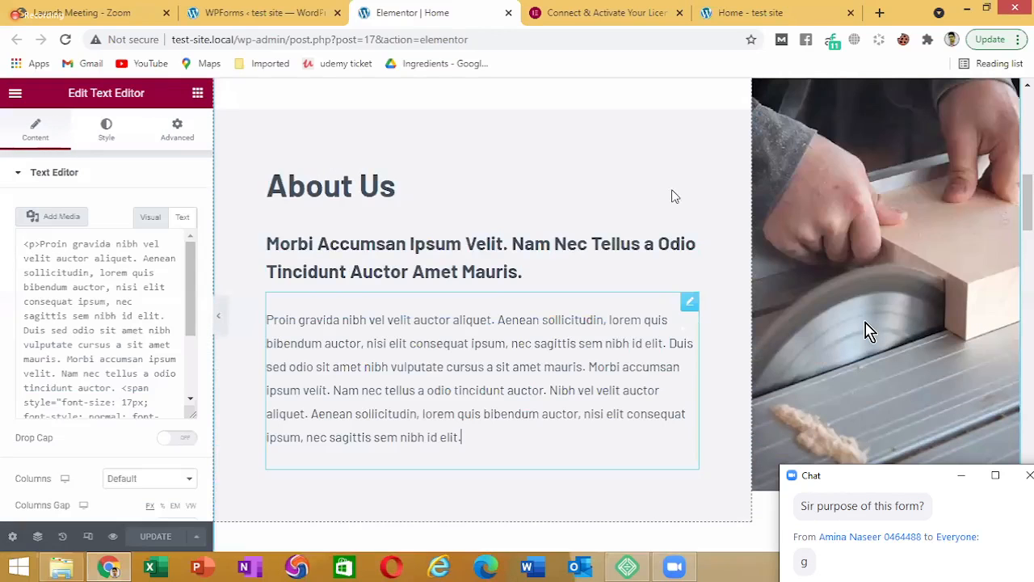
View the settings of the Entrance Doors card's image, heading and description in the Services section one after another
{"action": "scroll", "coordinate": [671, 191], "scroll_direction": "down", "scroll_amount": 4}
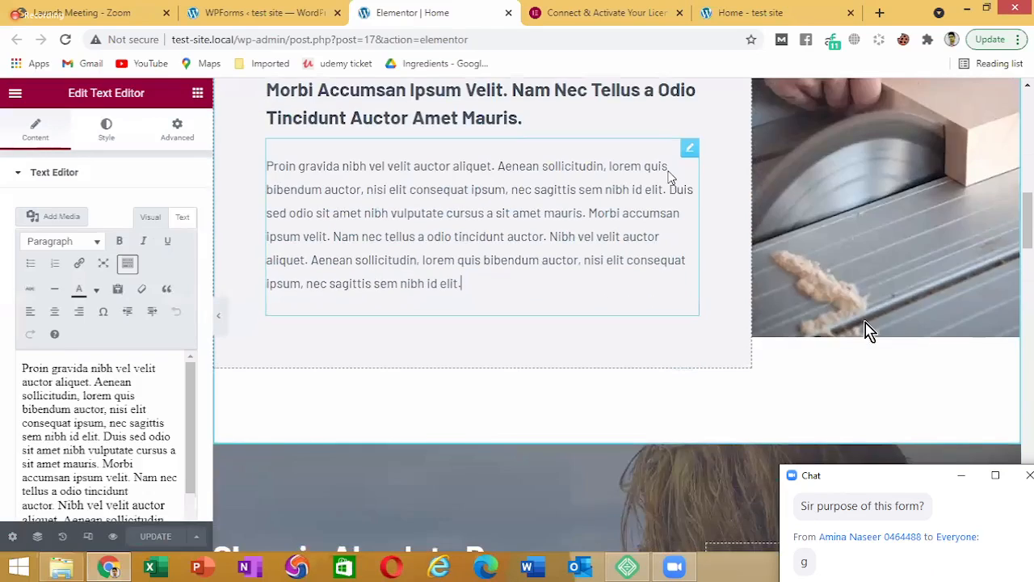
{"action": "scroll", "coordinate": [667, 173], "scroll_direction": "down", "scroll_amount": 5}
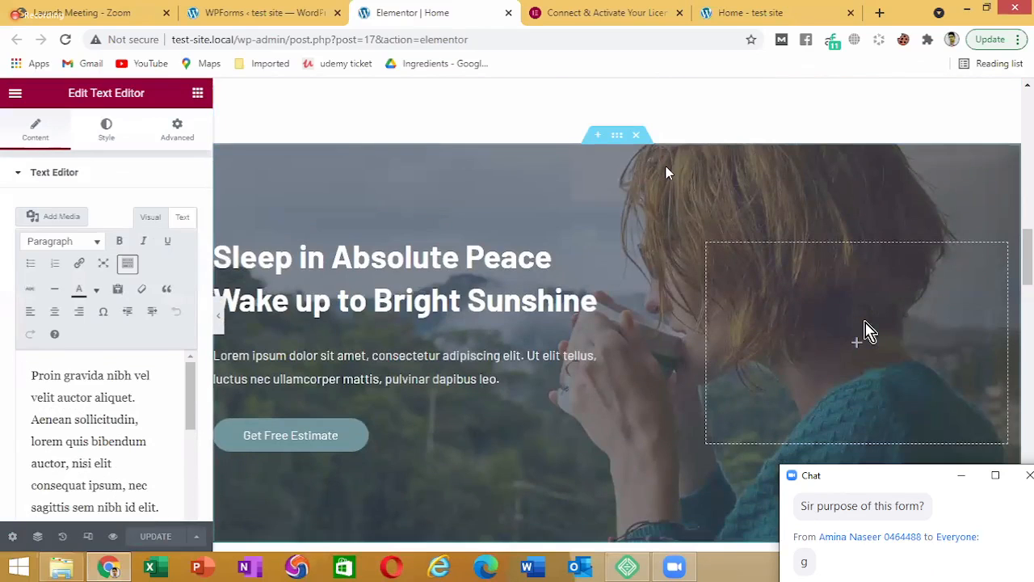
{"action": "scroll", "coordinate": [667, 173], "scroll_direction": "down", "scroll_amount": 1}
{"action": "scroll", "coordinate": [574, 259], "scroll_direction": "up", "scroll_amount": 3}
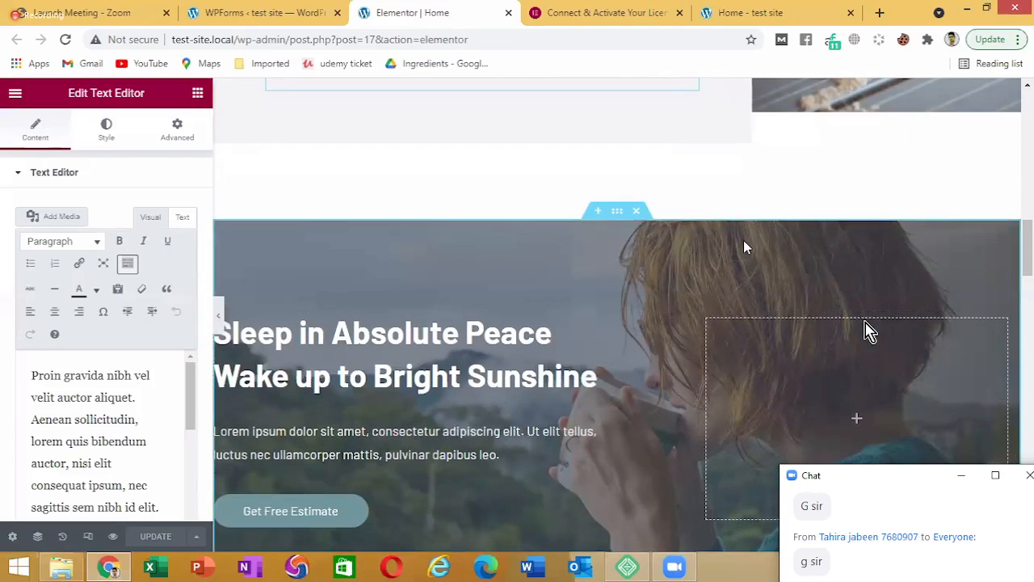
{"action": "scroll", "coordinate": [557, 299], "scroll_direction": "down", "scroll_amount": 3}
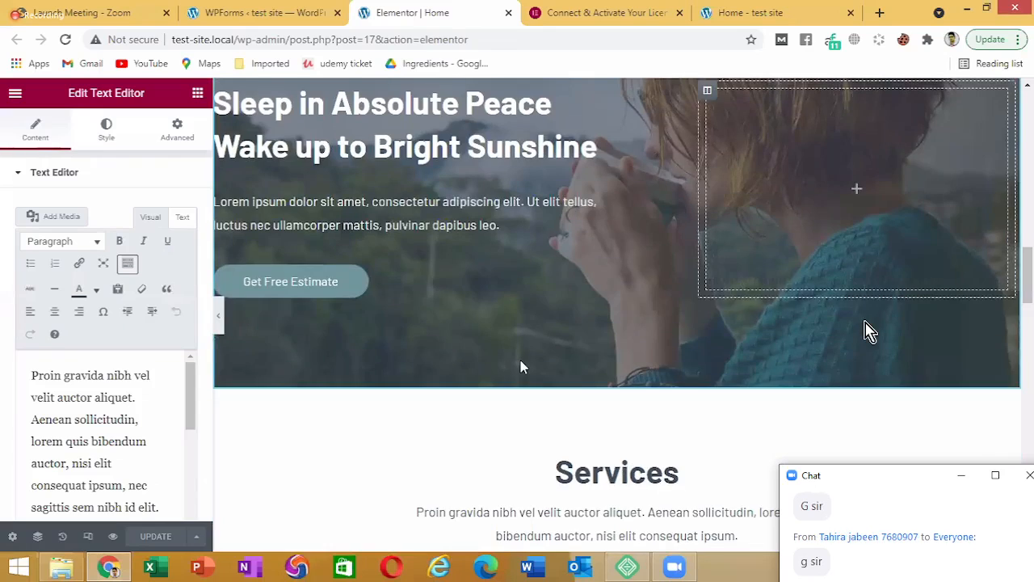
{"action": "scroll", "coordinate": [517, 356], "scroll_direction": "down", "scroll_amount": 4}
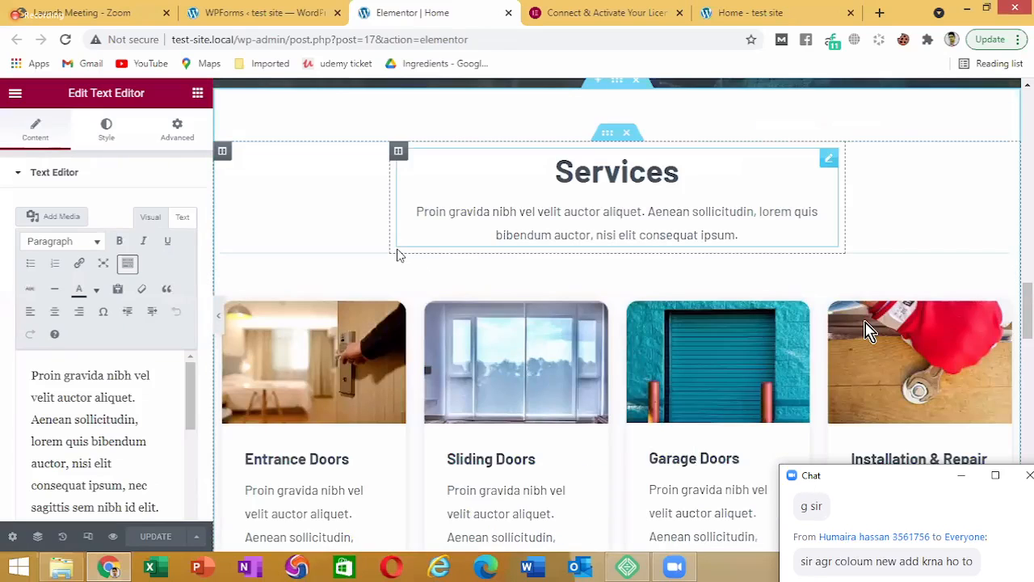
{"action": "scroll", "coordinate": [397, 255], "scroll_direction": "down", "scroll_amount": 2}
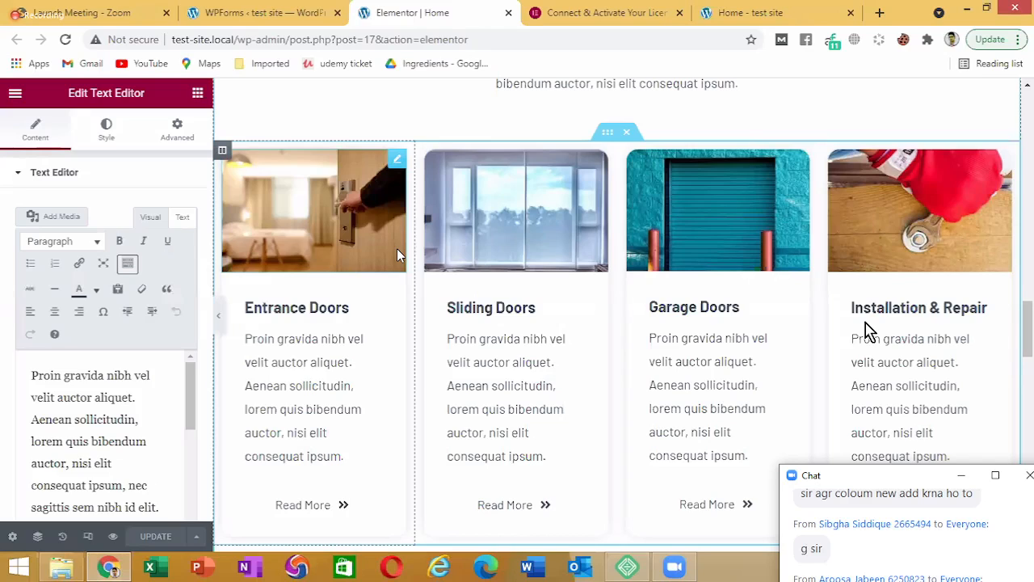
{"action": "left_click", "coordinate": [396, 164]}
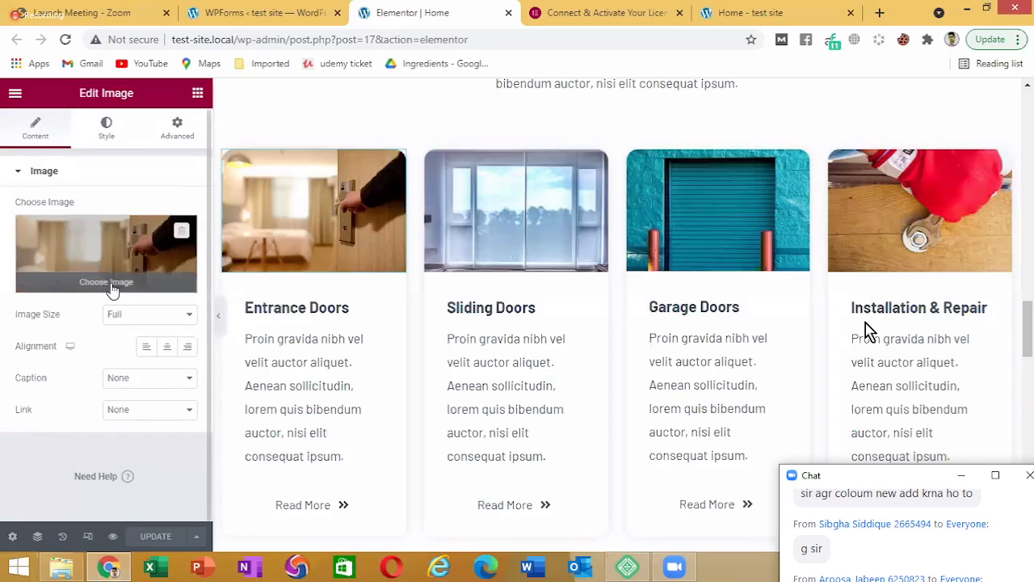
{"action": "left_click", "coordinate": [315, 300]}
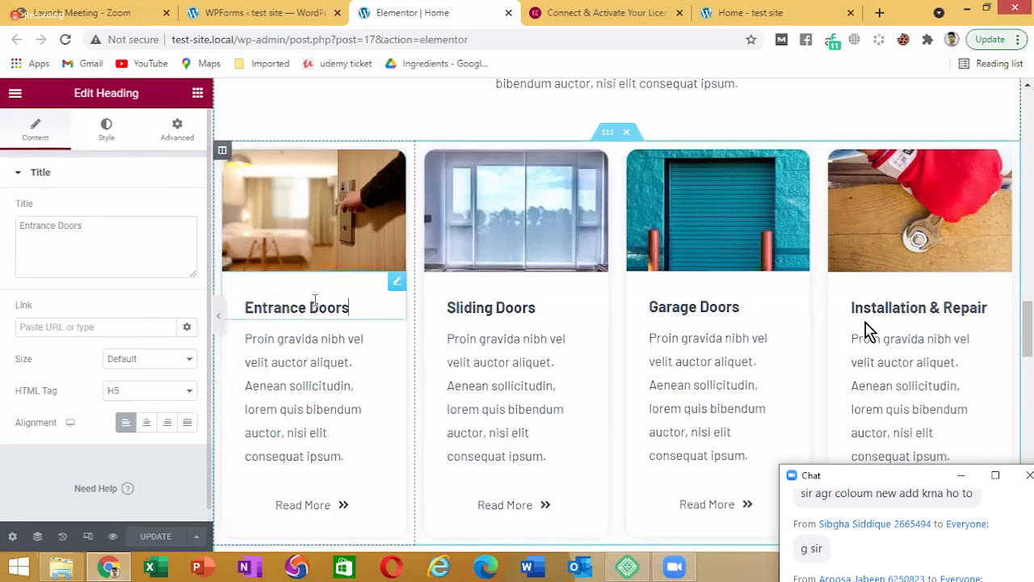
{"action": "left_click", "coordinate": [246, 368]}
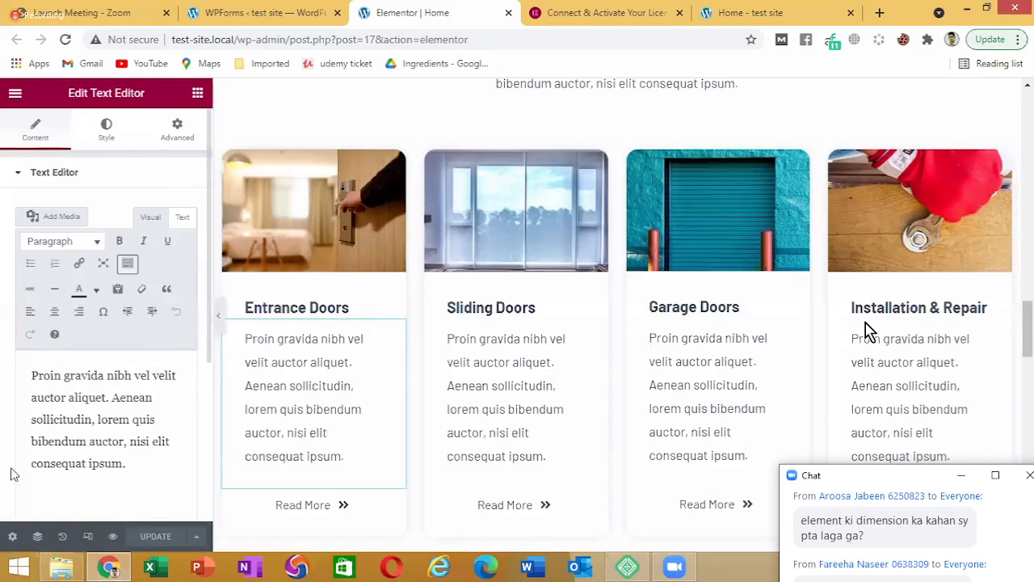
Open the settings of the Entrance Doors card's Read More button and select its link value
{"action": "scroll", "coordinate": [311, 408], "scroll_direction": "down", "scroll_amount": 1}
{"action": "scroll", "coordinate": [311, 408], "scroll_direction": "down", "scroll_amount": 3}
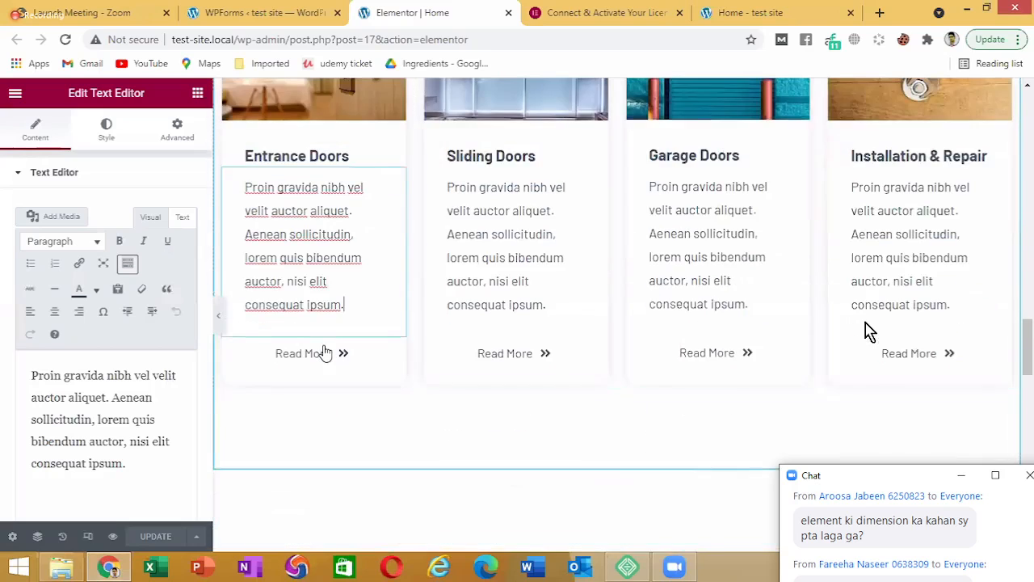
{"action": "left_click", "coordinate": [343, 380]}
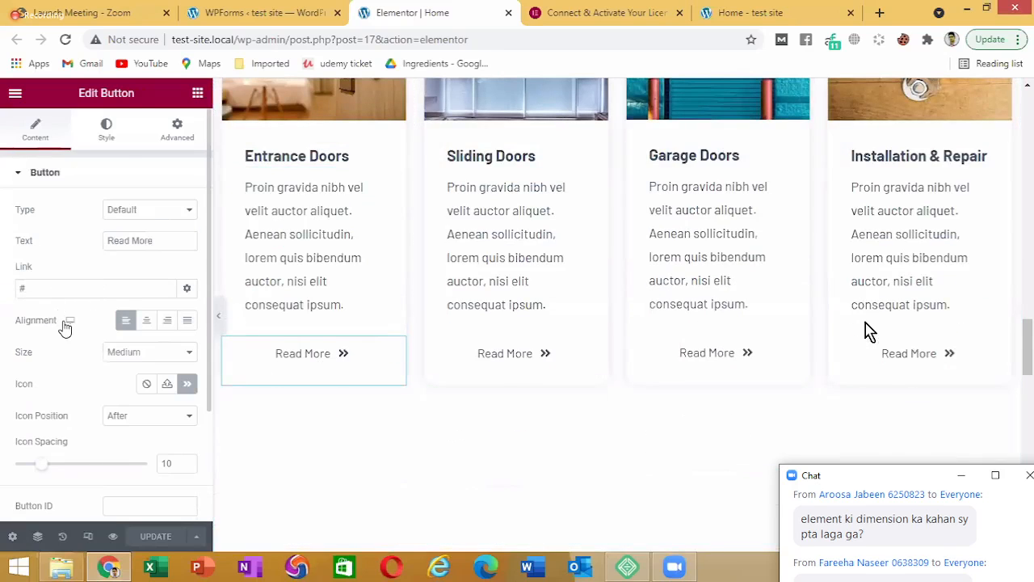
{"action": "scroll", "coordinate": [69, 331], "scroll_direction": "down", "scroll_amount": 1}
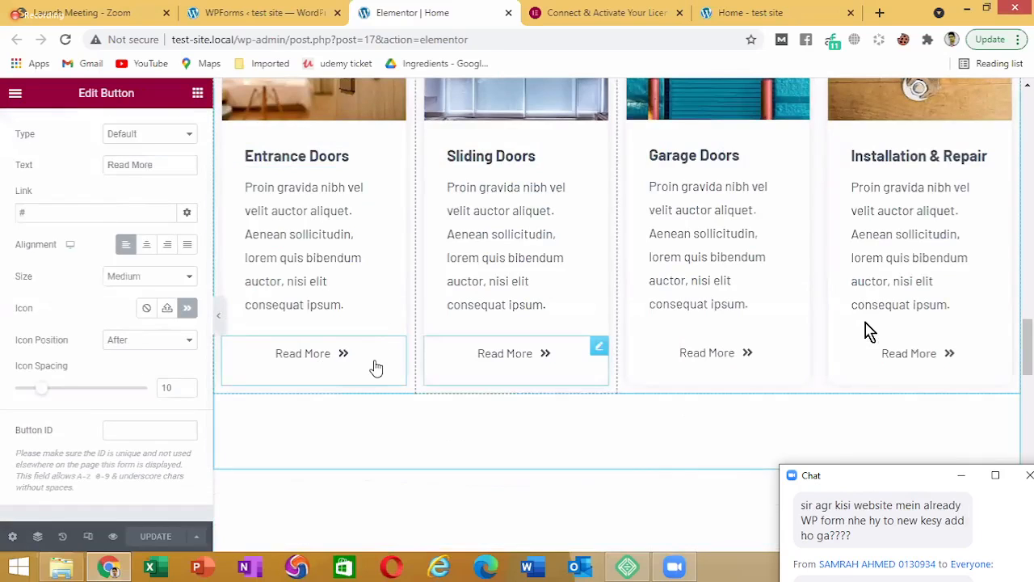
{"action": "scroll", "coordinate": [277, 346], "scroll_direction": "up", "scroll_amount": 1}
{"action": "scroll", "coordinate": [57, 309], "scroll_direction": "up", "scroll_amount": 1}
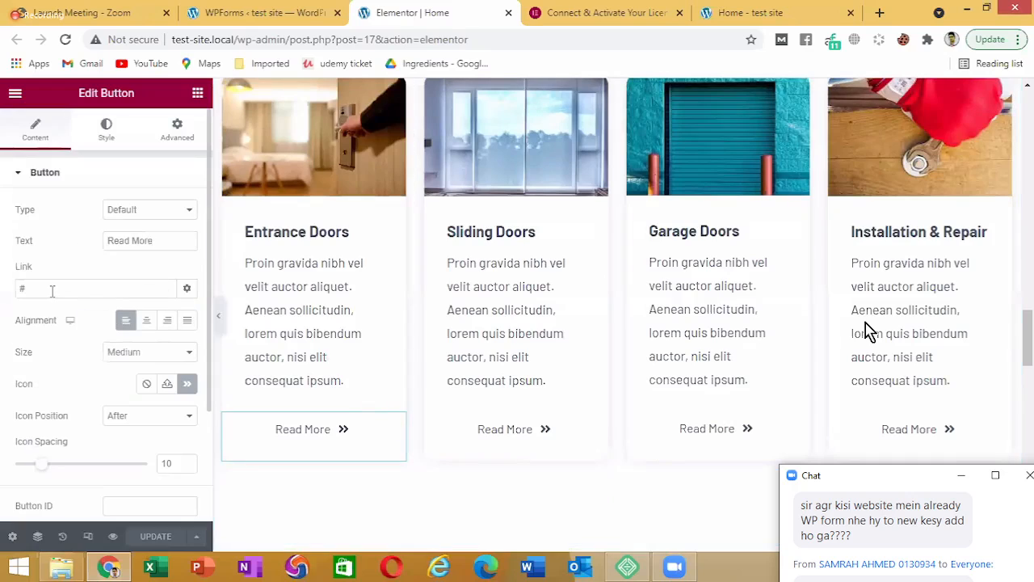
{"action": "left_click", "coordinate": [51, 288]}
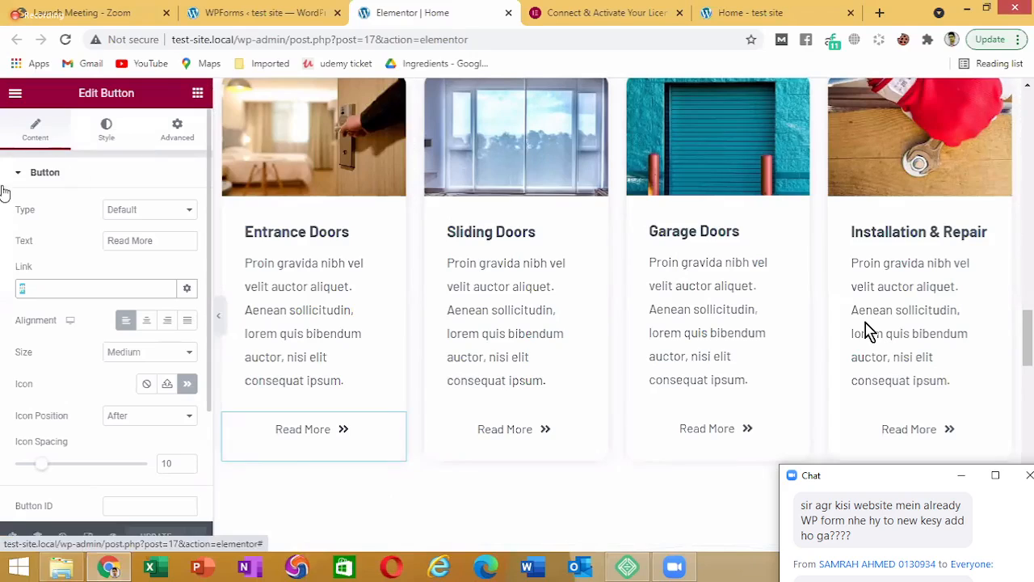
Review the Entrance Doors card's Read More button style settings and set its border type to Solid
{"action": "left_click", "coordinate": [38, 234]}
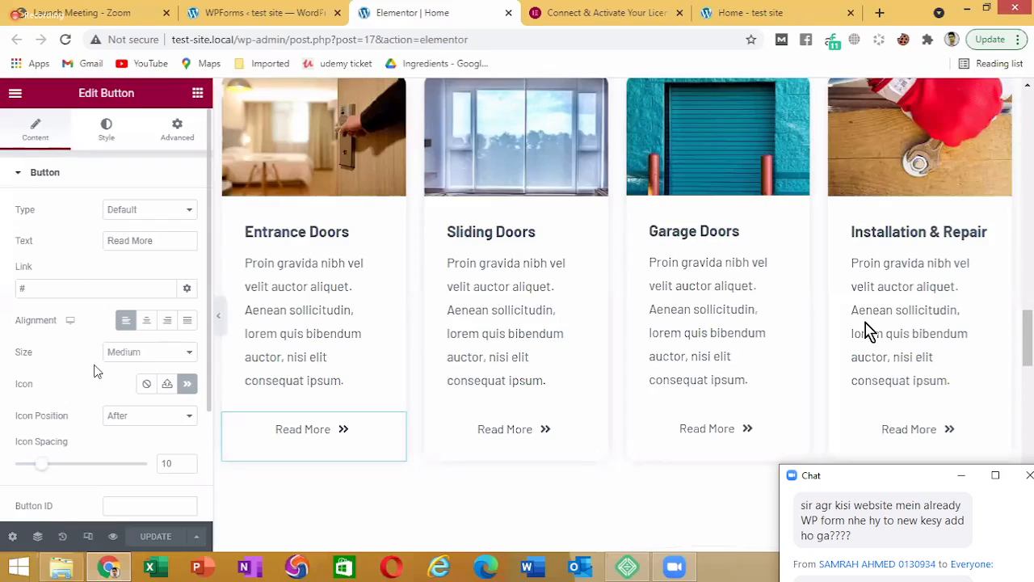
{"action": "left_click", "coordinate": [106, 152]}
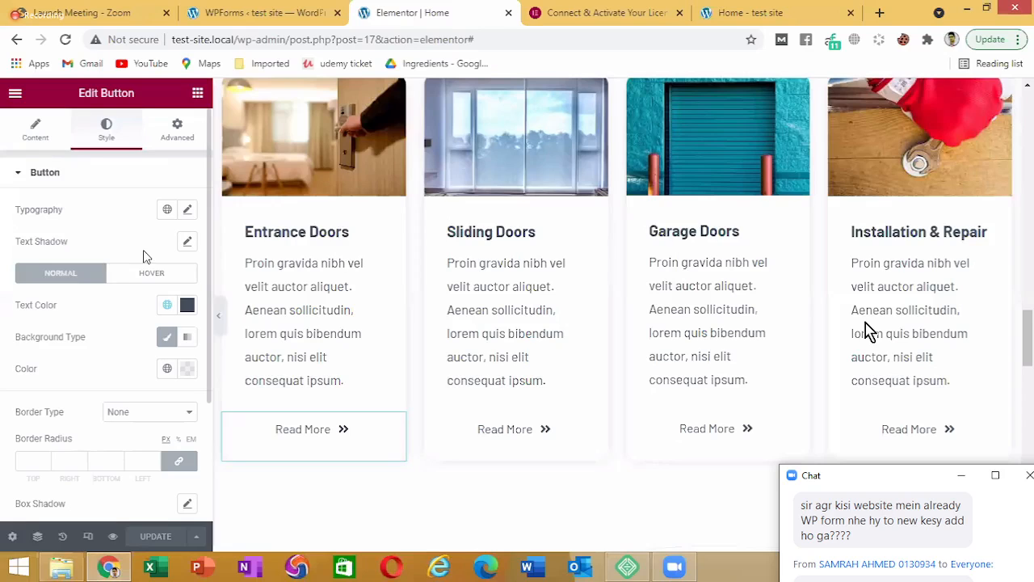
{"action": "scroll", "coordinate": [124, 230], "scroll_direction": "down", "scroll_amount": 1}
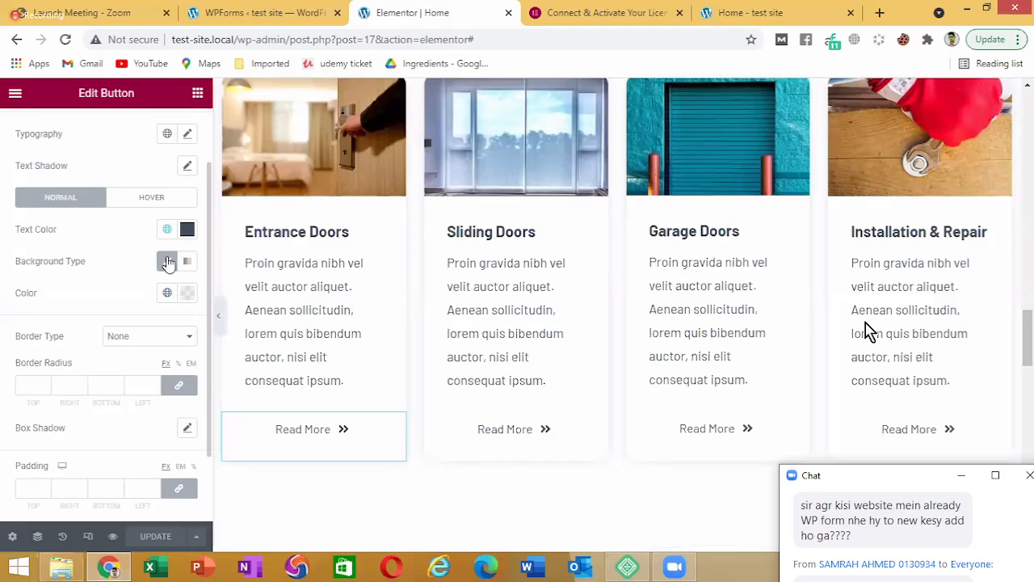
{"action": "scroll", "coordinate": [161, 258], "scroll_direction": "down", "scroll_amount": 1}
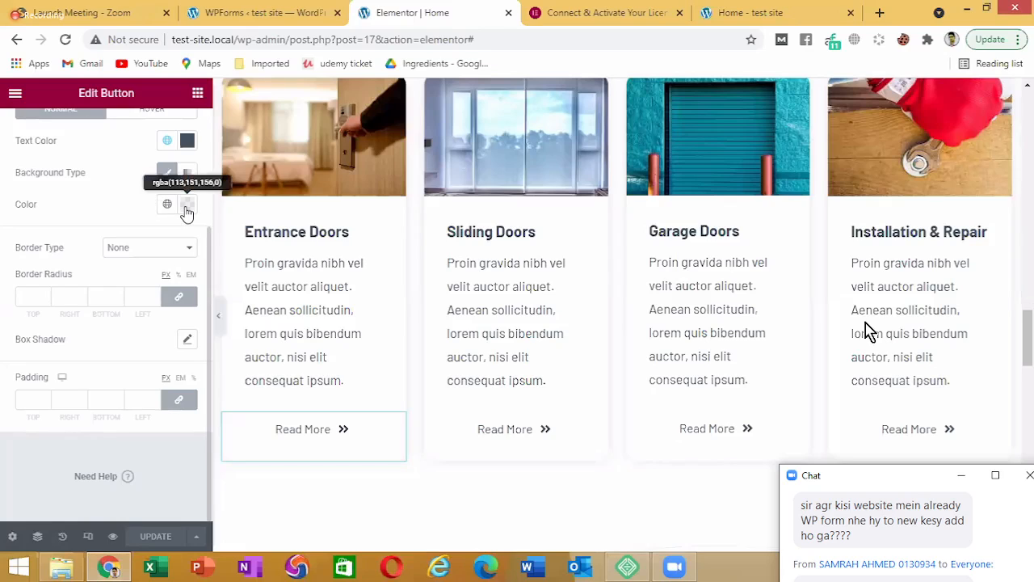
{"action": "left_click", "coordinate": [127, 252]}
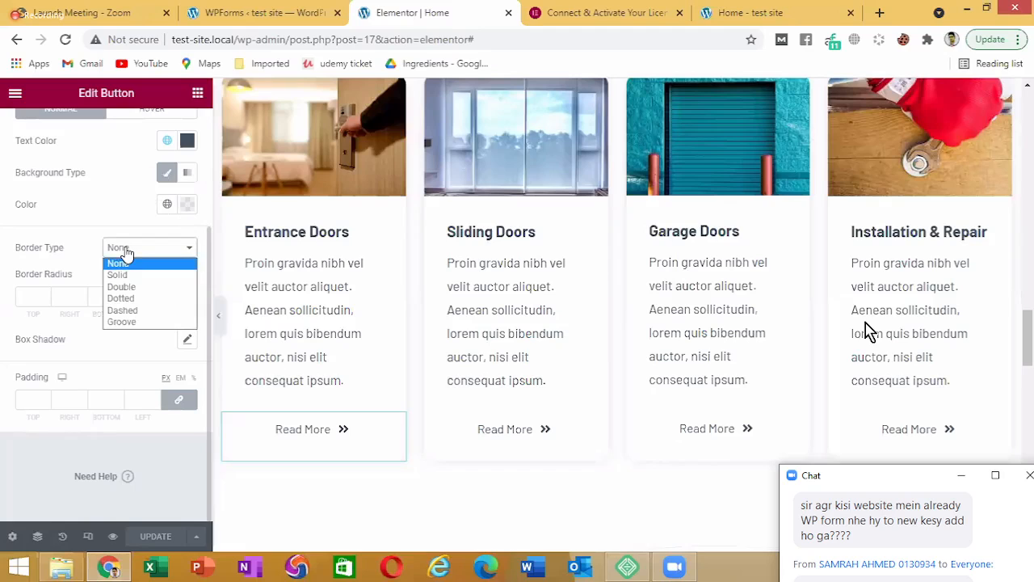
{"action": "left_click", "coordinate": [117, 274]}
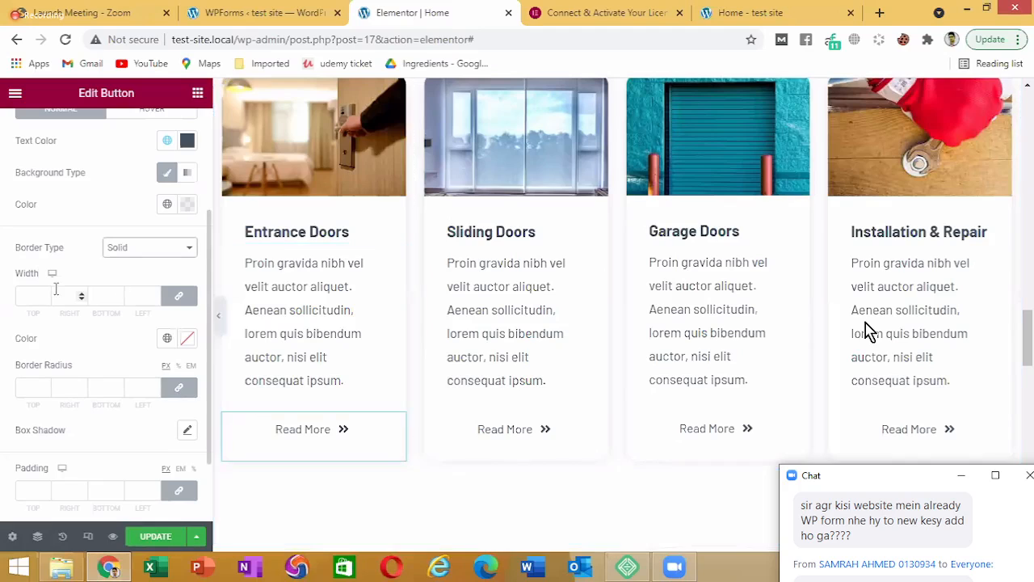
Set the border width of the Entrance Doors card's Read More button to 1 on all four sides
{"action": "left_click", "coordinate": [23, 298]}
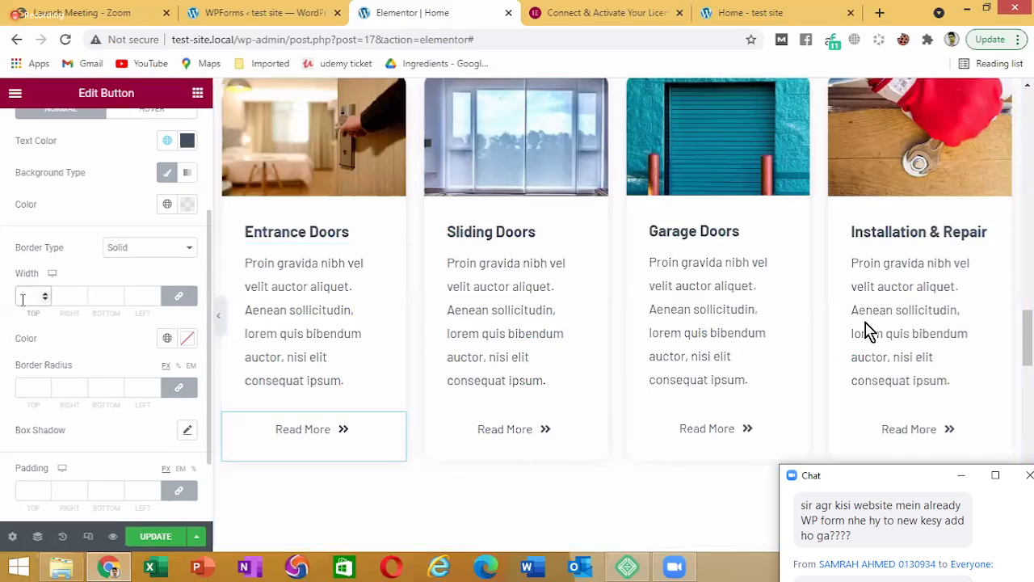
{"action": "type", "text": "1"}
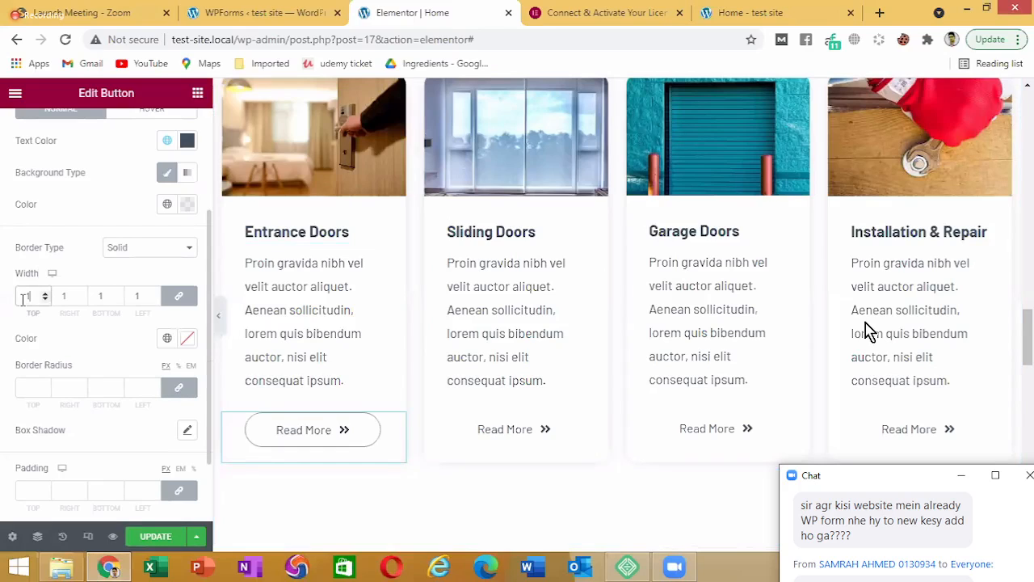
{"action": "type", "text": "2"}
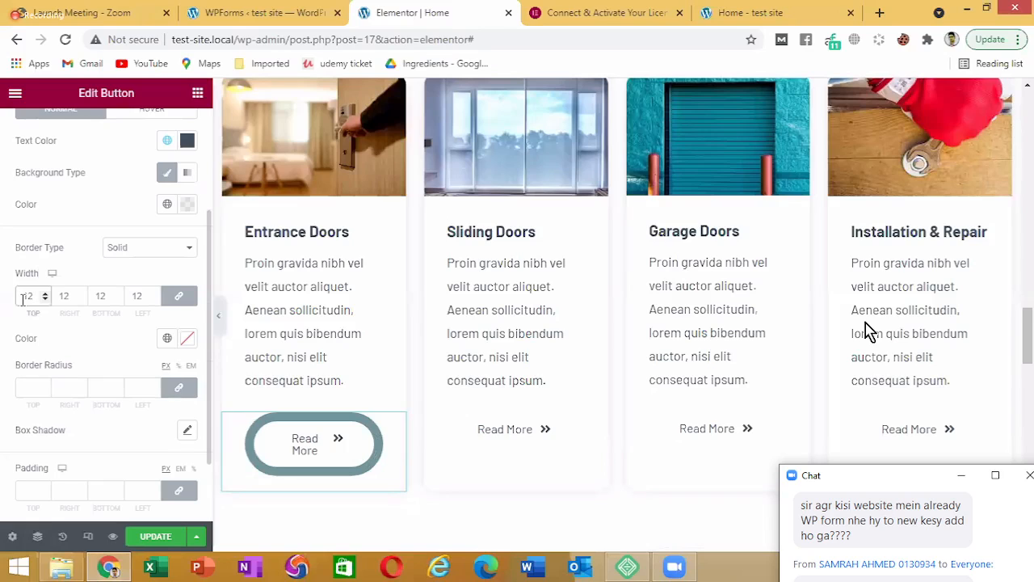
{"action": "key", "text": "BackSpace"}
{"action": "key", "text": "BackSpace"}
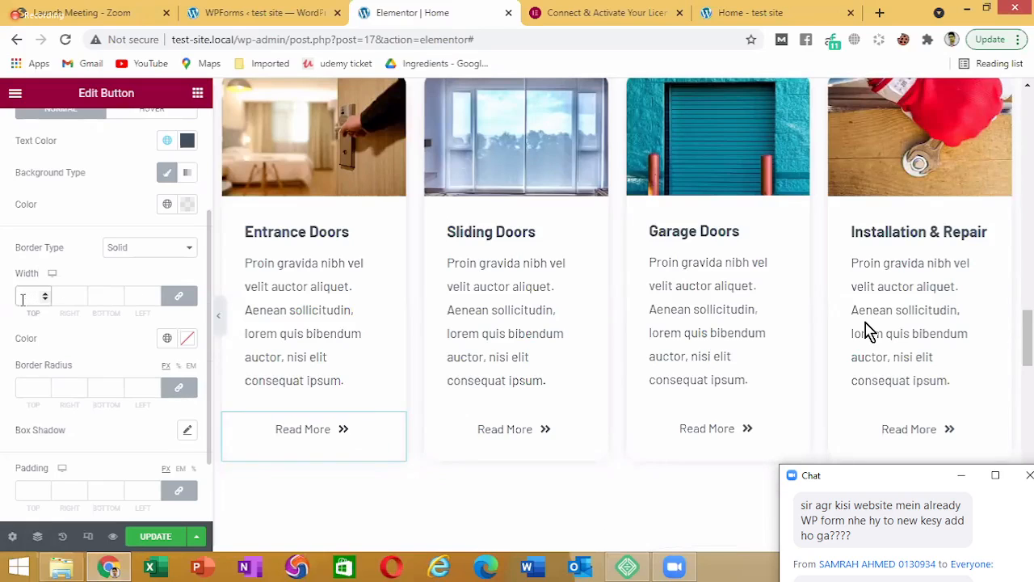
{"action": "type", "text": "1"}
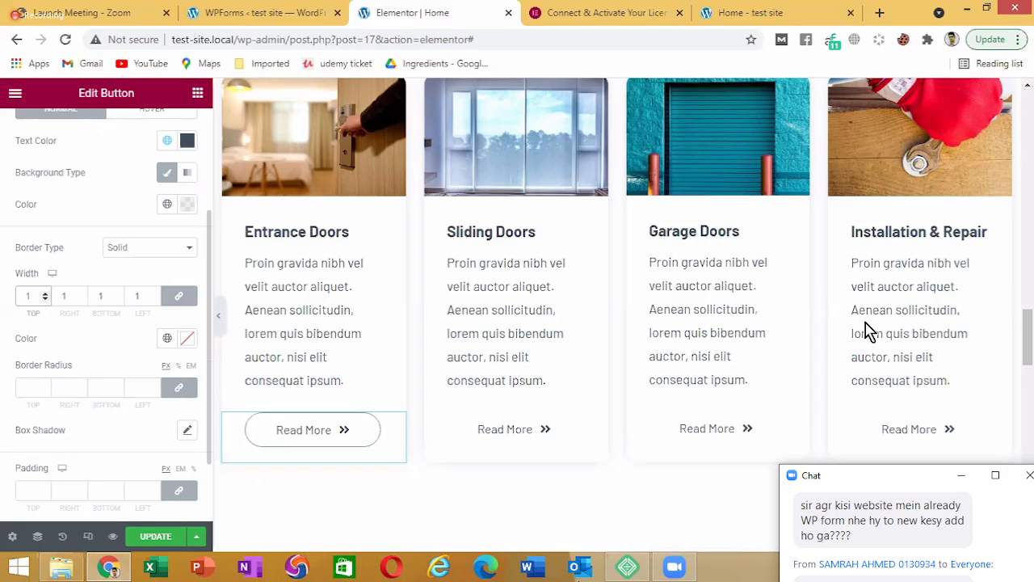
{"action": "left_click", "coordinate": [529, 371]}
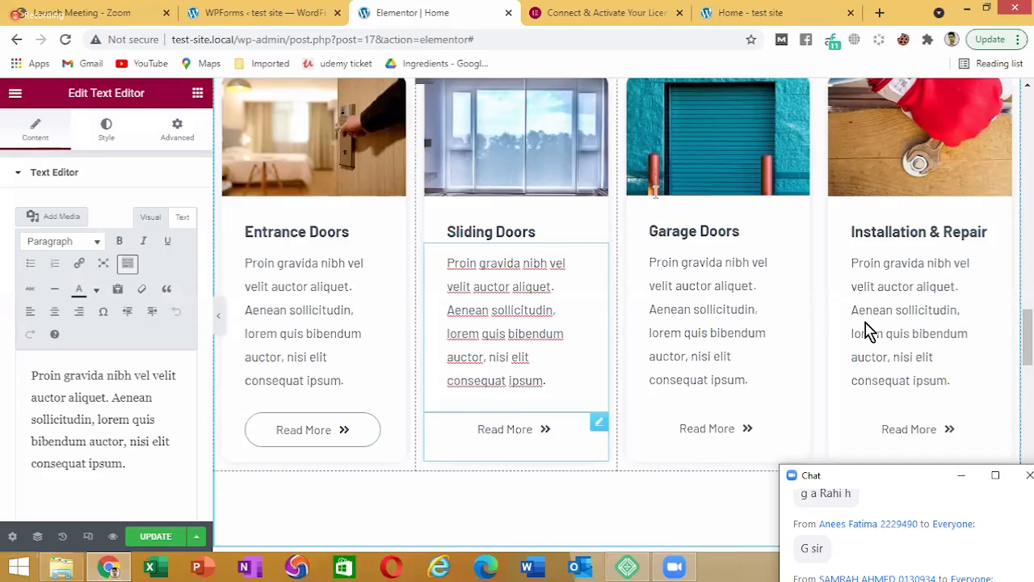
{"action": "left_click", "coordinate": [796, 390]}
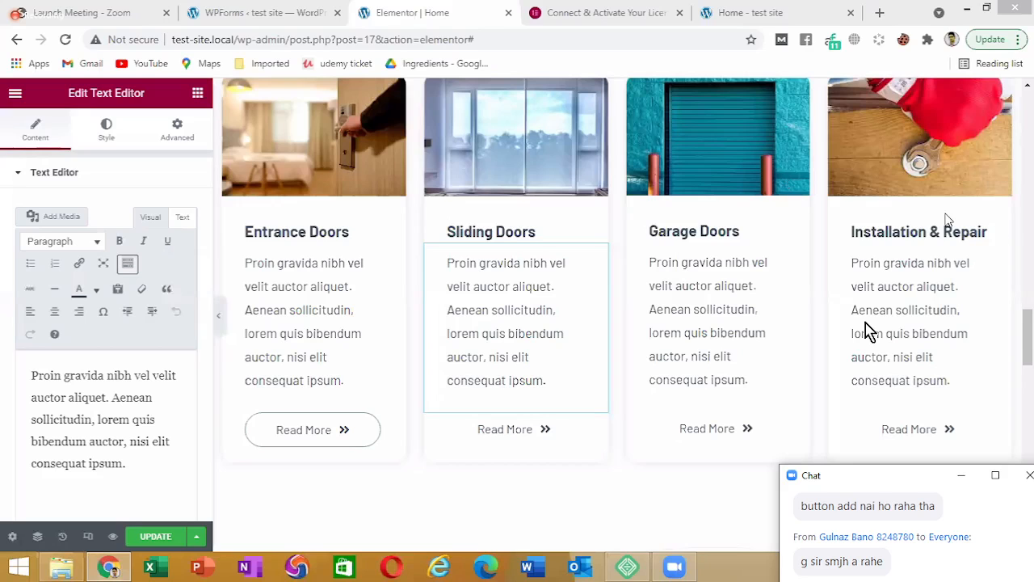
Add a new single-column section below the last section of the Home page
{"action": "scroll", "coordinate": [868, 332], "scroll_direction": "down", "scroll_amount": 10}
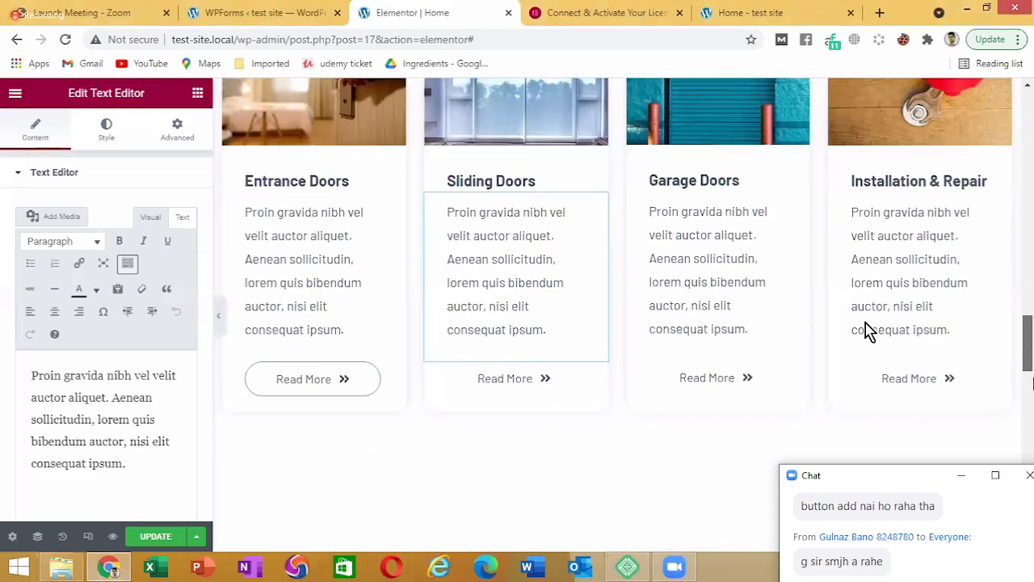
{"action": "scroll", "coordinate": [869, 331], "scroll_direction": "down", "scroll_amount": 5}
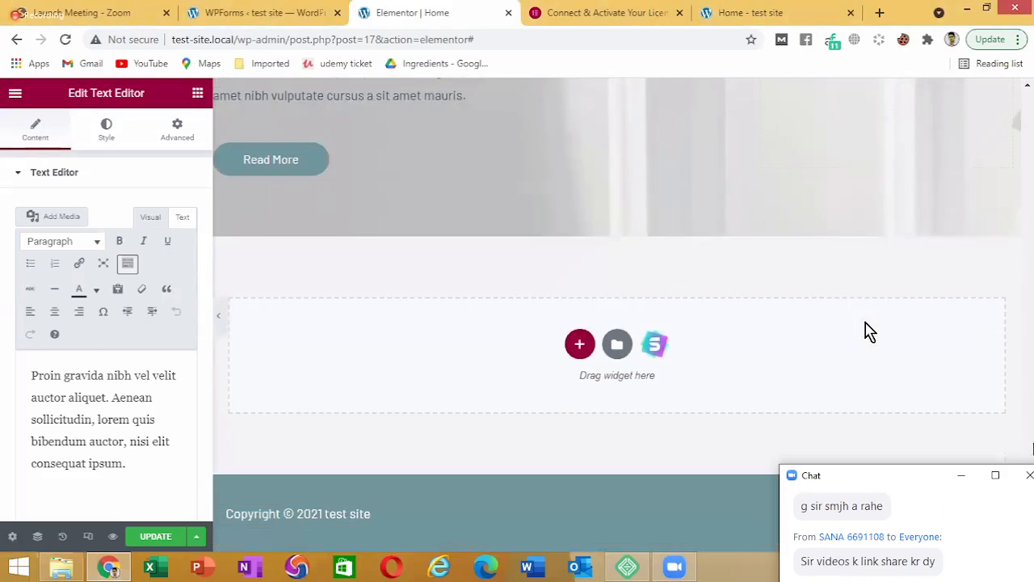
{"action": "scroll", "coordinate": [868, 331], "scroll_direction": "up", "scroll_amount": 8}
{"action": "scroll", "coordinate": [869, 332], "scroll_direction": "down", "scroll_amount": 5}
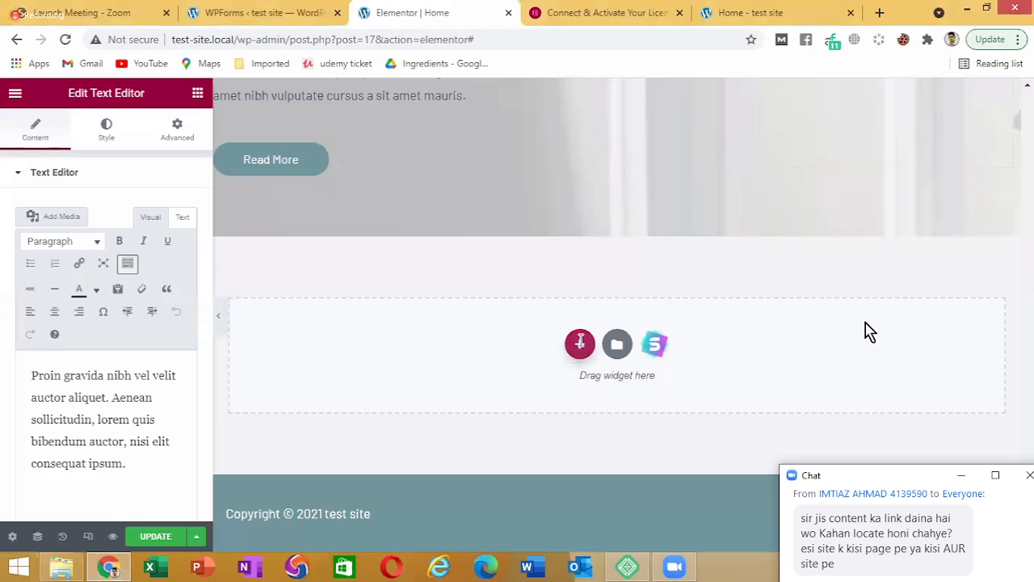
{"action": "left_click", "coordinate": [580, 343]}
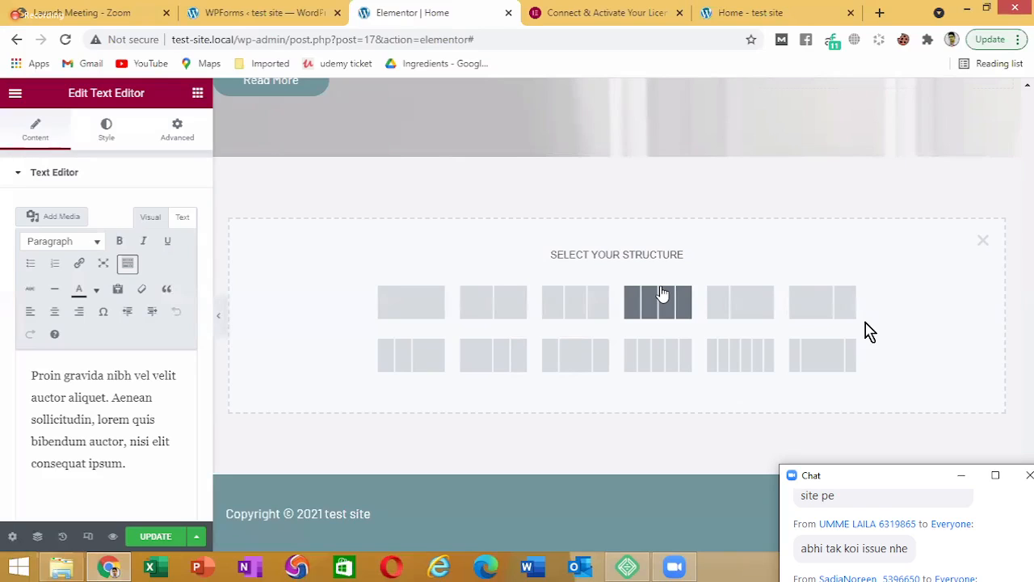
{"action": "left_click", "coordinate": [430, 301]}
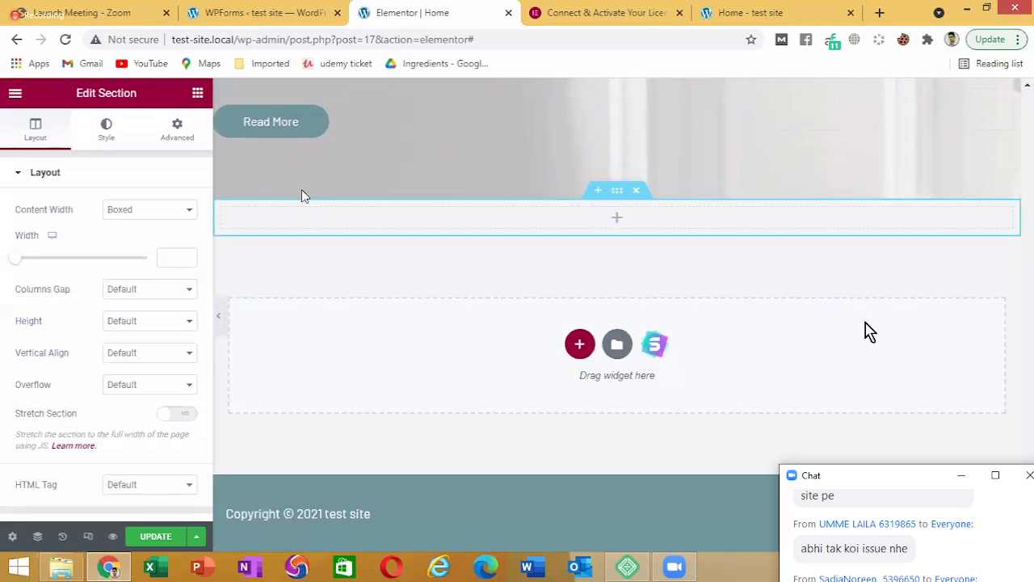
Open the widget list for the new section's empty column and search it for "call"
{"action": "left_click", "coordinate": [614, 221]}
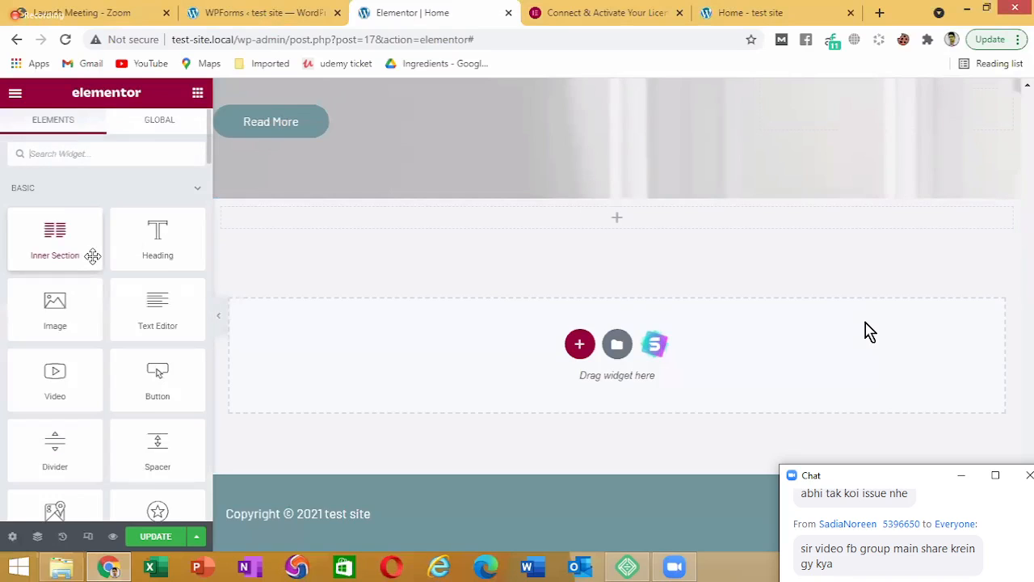
{"action": "scroll", "coordinate": [93, 255], "scroll_direction": "down", "scroll_amount": 12}
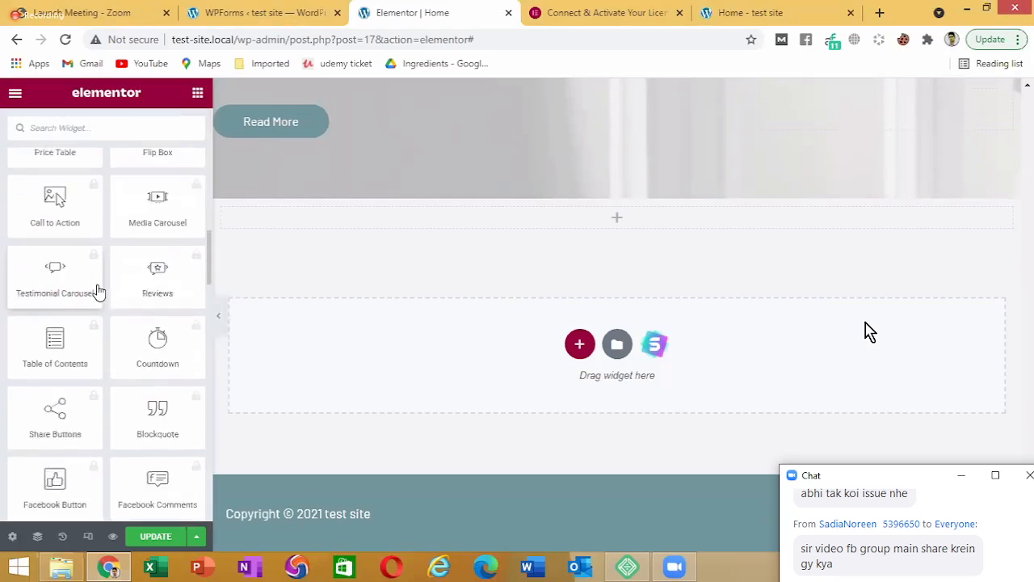
{"action": "scroll", "coordinate": [98, 287], "scroll_direction": "down", "scroll_amount": 2}
{"action": "scroll", "coordinate": [101, 287], "scroll_direction": "up", "scroll_amount": 10}
{"action": "left_click", "coordinate": [122, 133]}
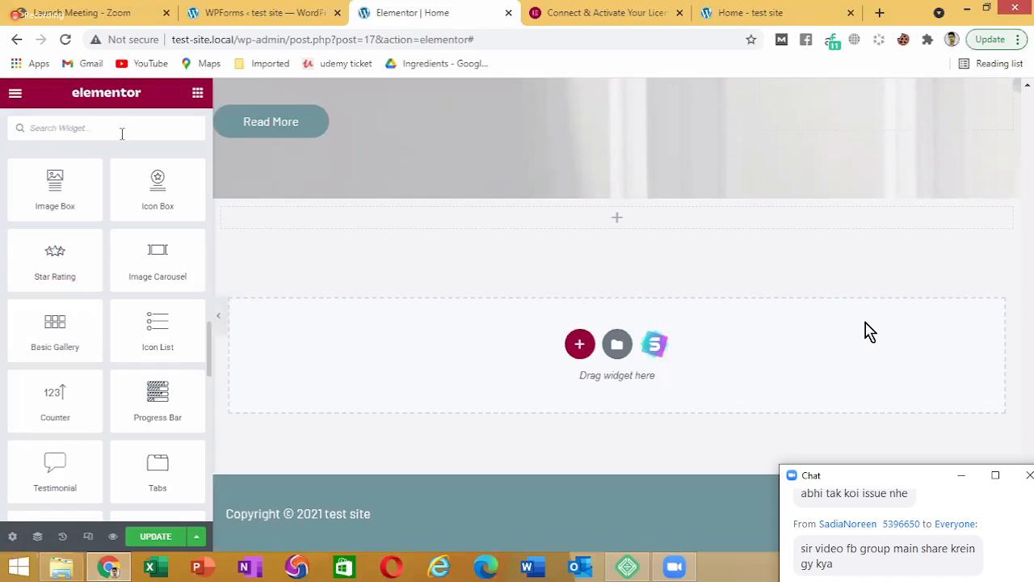
{"action": "type", "text": "call"}
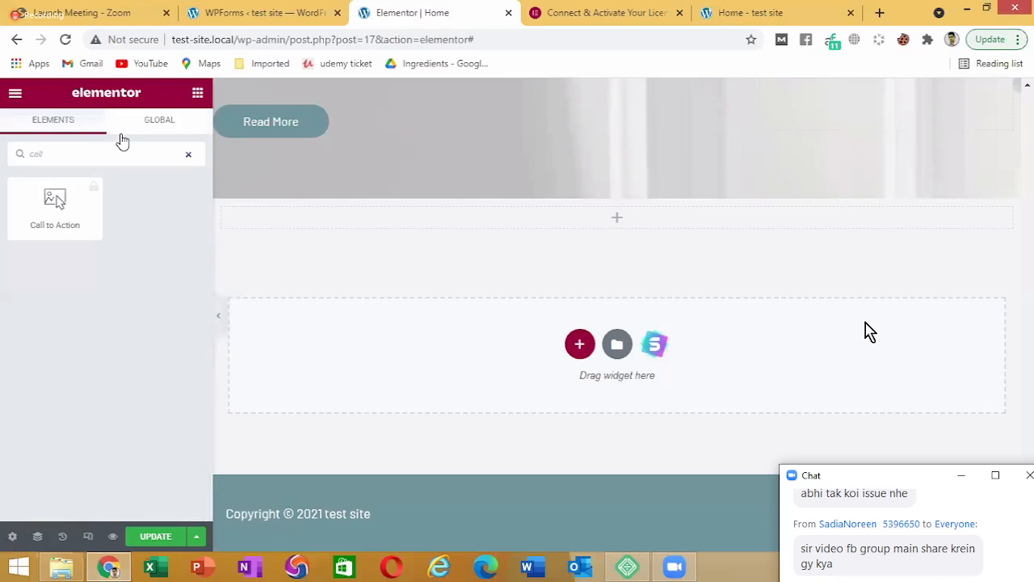
View the Call to Action widget's Pro notice, open its See It in Action page and close that page again
{"action": "left_click", "coordinate": [58, 224]}
{"action": "left_click", "coordinate": [315, 193]}
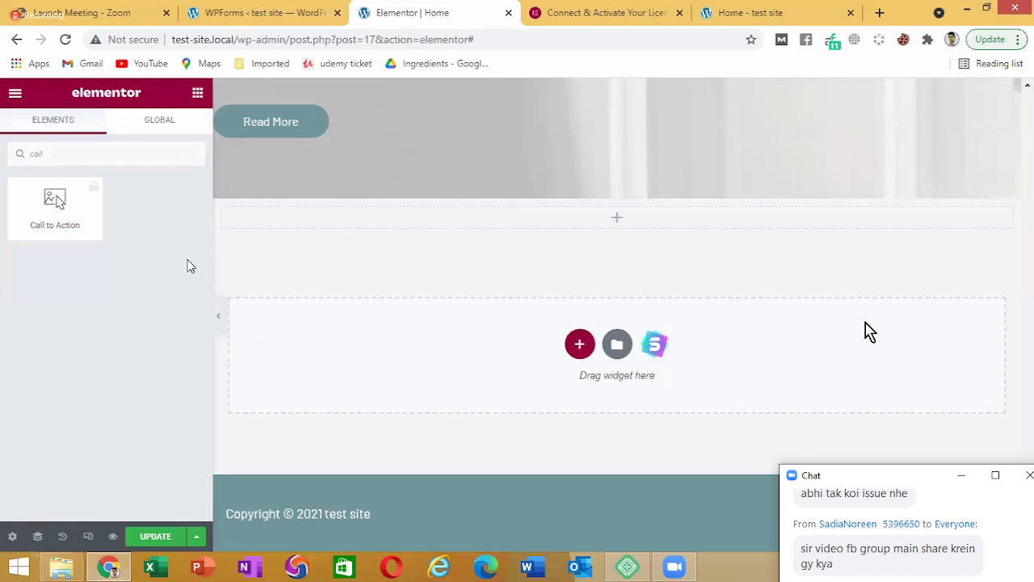
{"action": "left_click", "coordinate": [54, 201]}
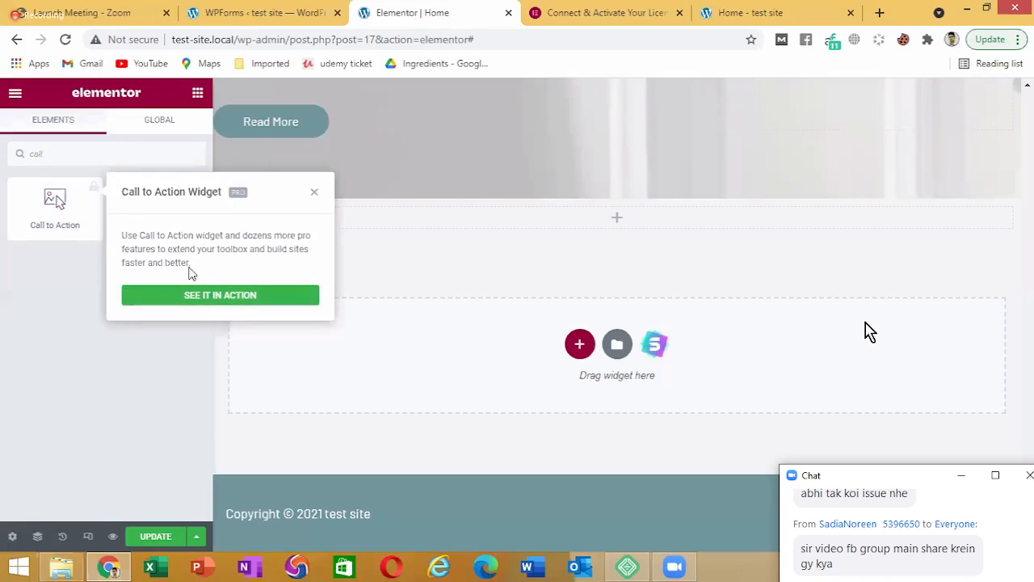
{"action": "left_click", "coordinate": [196, 296]}
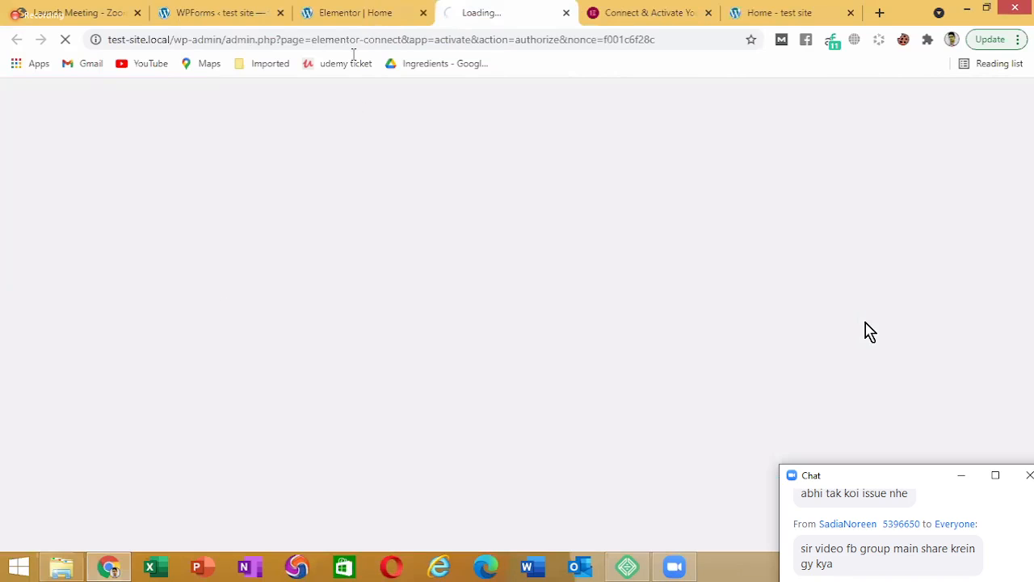
{"action": "left_click", "coordinate": [349, 9]}
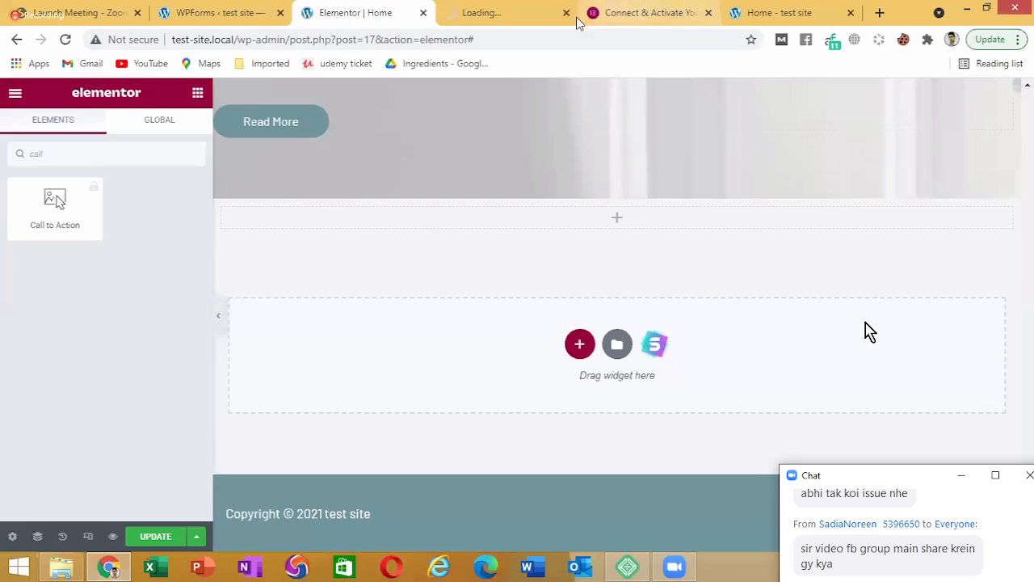
{"action": "left_click", "coordinate": [567, 13]}
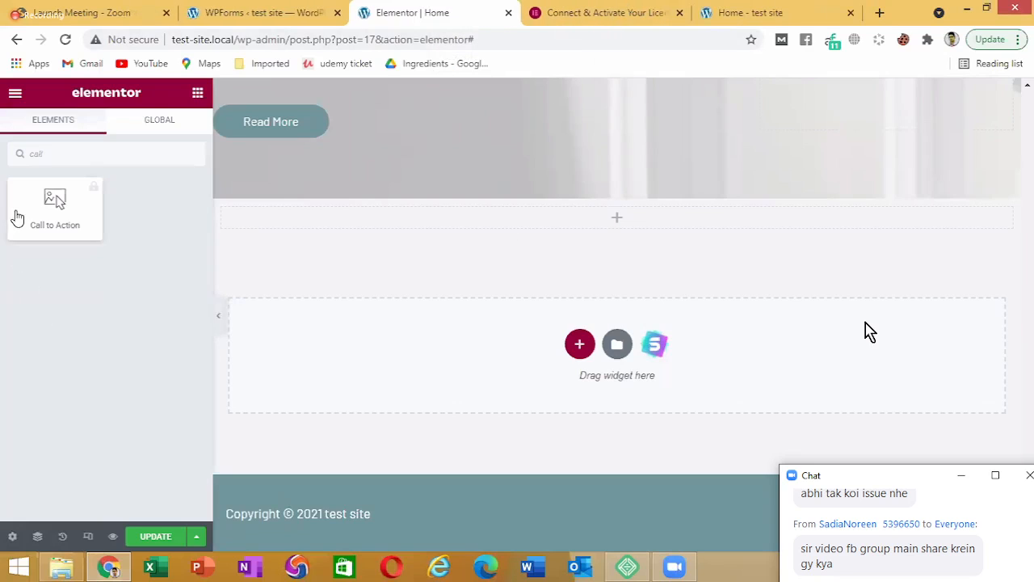
Clear the widget search and look through the available widgets, from the Basic to the Single category
{"action": "double_click", "coordinate": [46, 154]}
{"action": "key", "text": "BackSpace"}
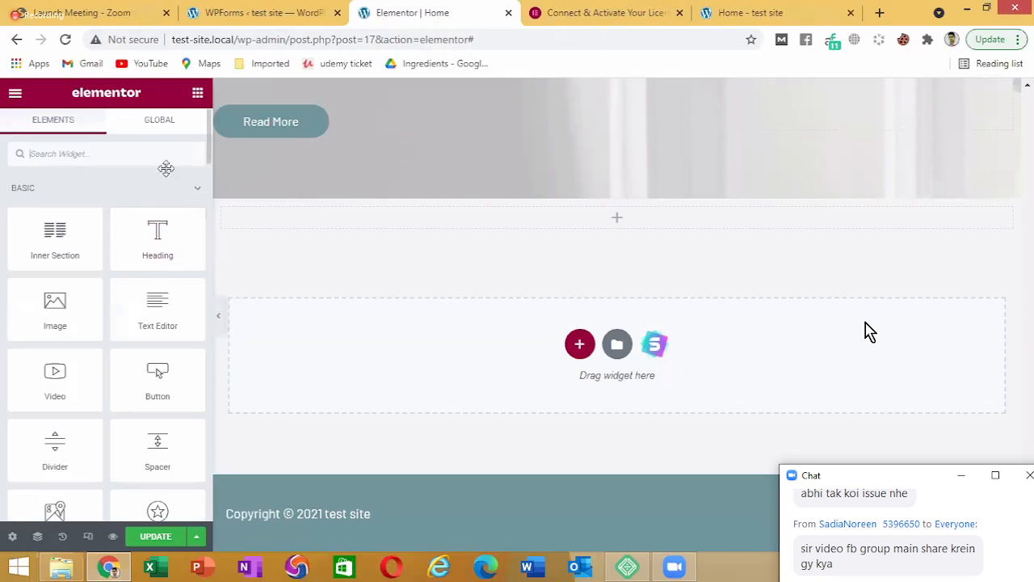
{"action": "scroll", "coordinate": [145, 334], "scroll_direction": "down", "scroll_amount": 20}
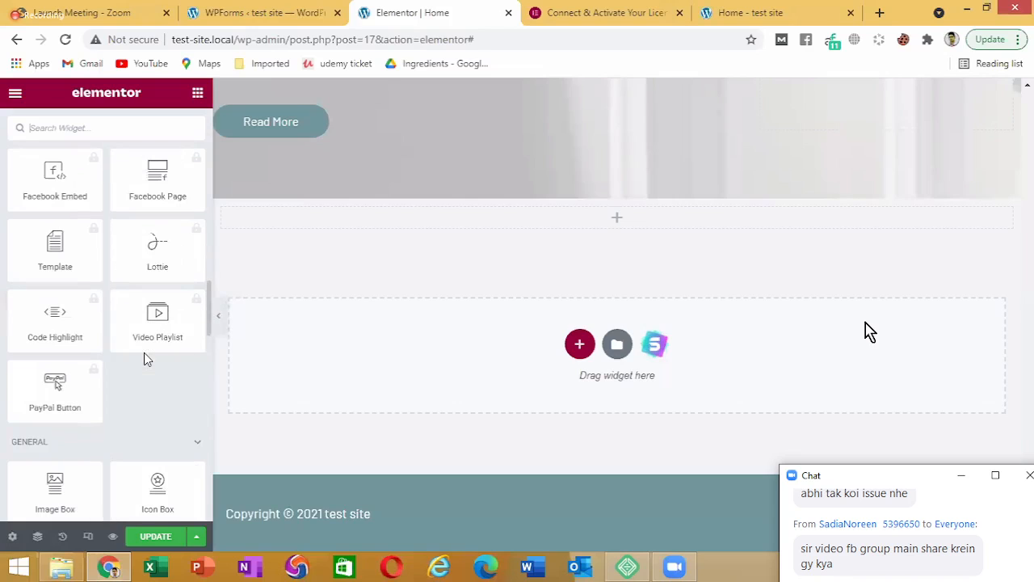
{"action": "scroll", "coordinate": [144, 359], "scroll_direction": "down", "scroll_amount": 3}
{"action": "scroll", "coordinate": [139, 342], "scroll_direction": "down", "scroll_amount": 1}
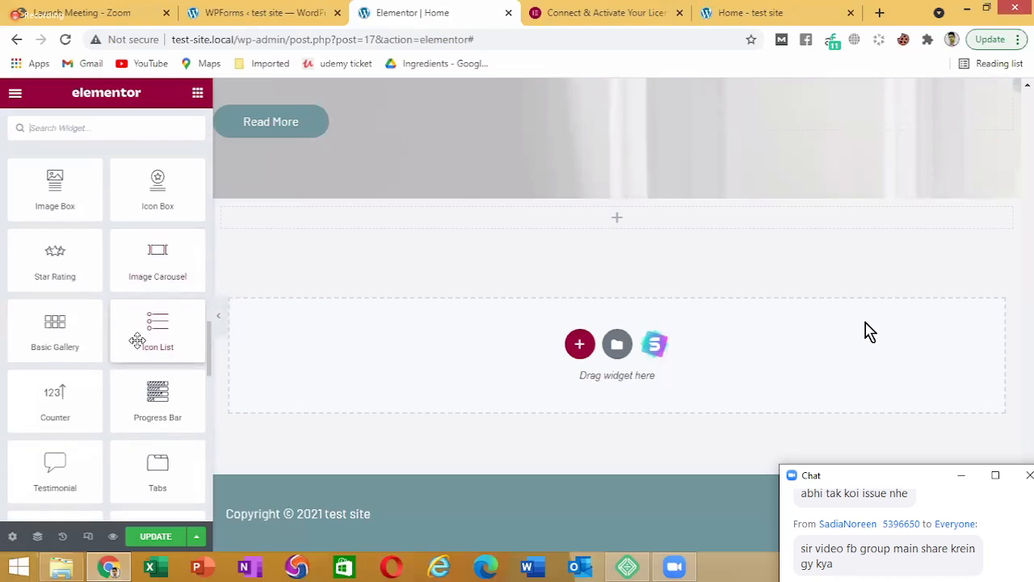
{"action": "scroll", "coordinate": [137, 339], "scroll_direction": "down", "scroll_amount": 1}
{"action": "scroll", "coordinate": [138, 339], "scroll_direction": "down", "scroll_amount": 2}
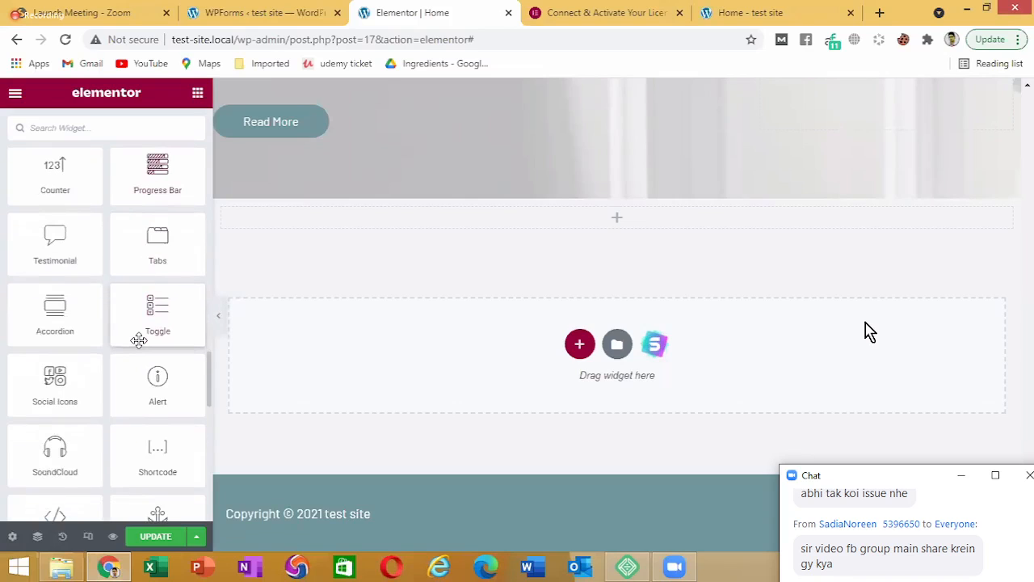
{"action": "scroll", "coordinate": [139, 340], "scroll_direction": "down", "scroll_amount": 1}
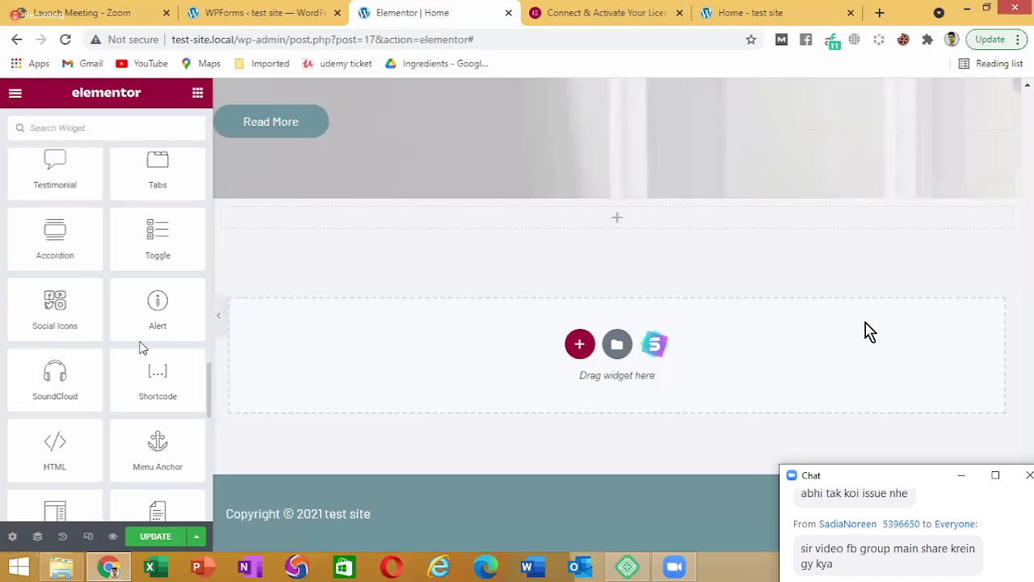
{"action": "scroll", "coordinate": [139, 347], "scroll_direction": "down", "scroll_amount": 1}
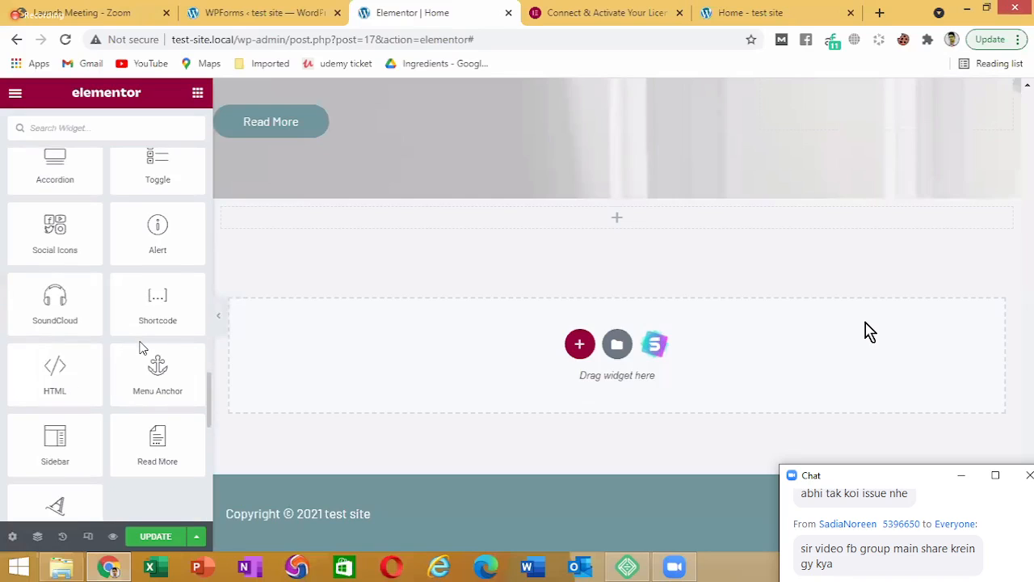
{"action": "scroll", "coordinate": [139, 347], "scroll_direction": "down", "scroll_amount": 2}
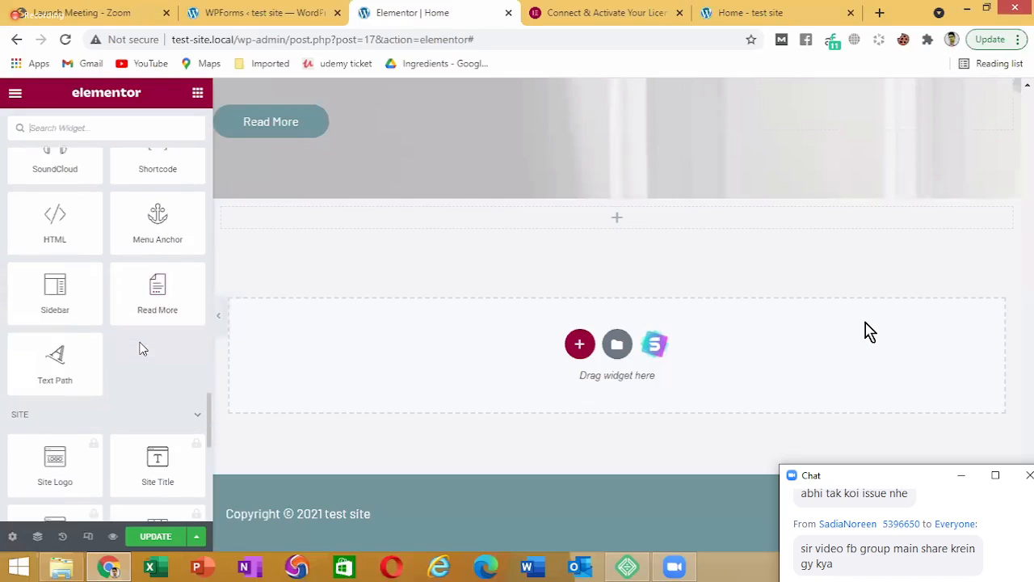
{"action": "scroll", "coordinate": [139, 348], "scroll_direction": "down", "scroll_amount": 2}
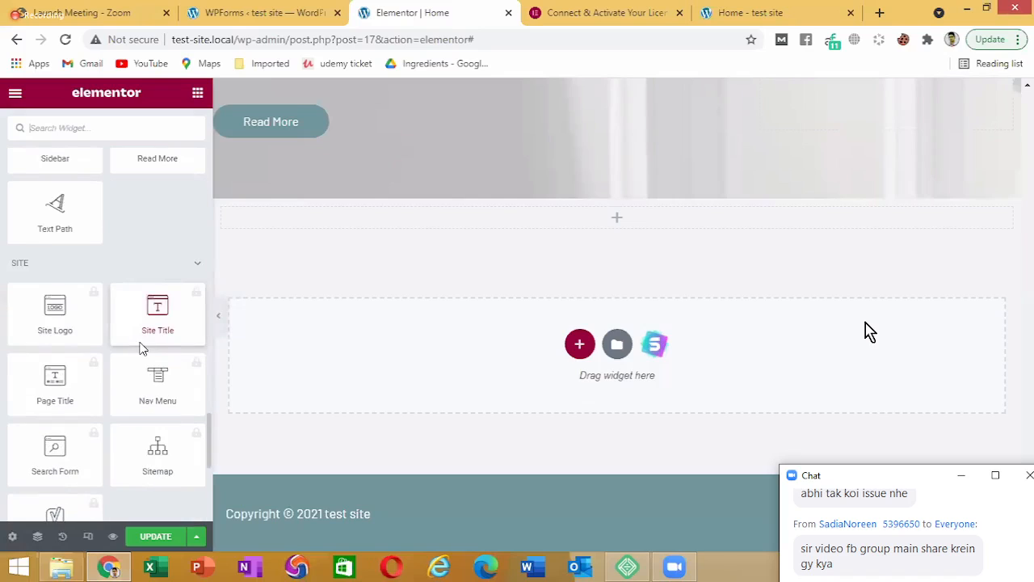
{"action": "scroll", "coordinate": [139, 348], "scroll_direction": "down", "scroll_amount": 1}
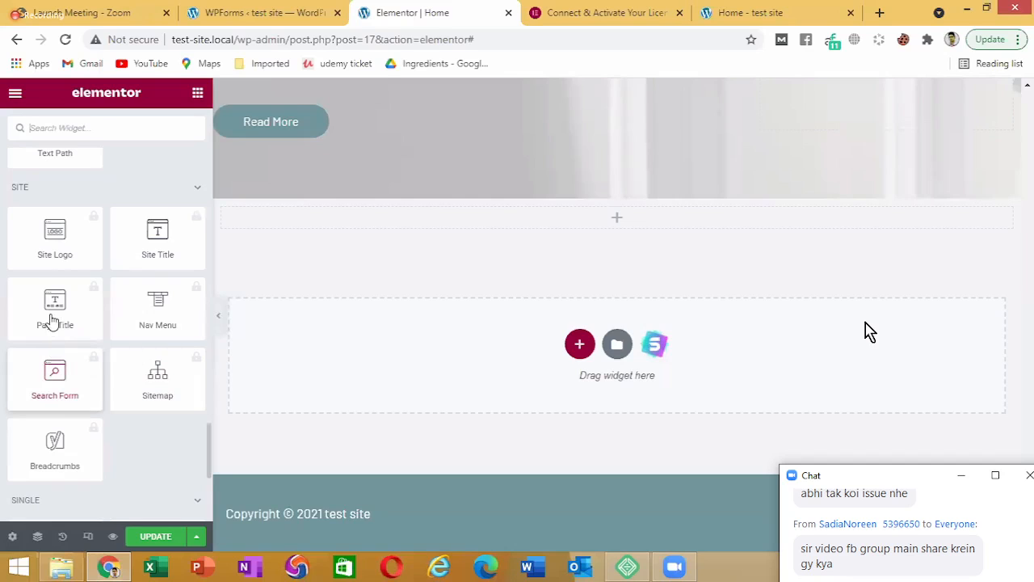
{"action": "scroll", "coordinate": [103, 332], "scroll_direction": "down", "scroll_amount": 3}
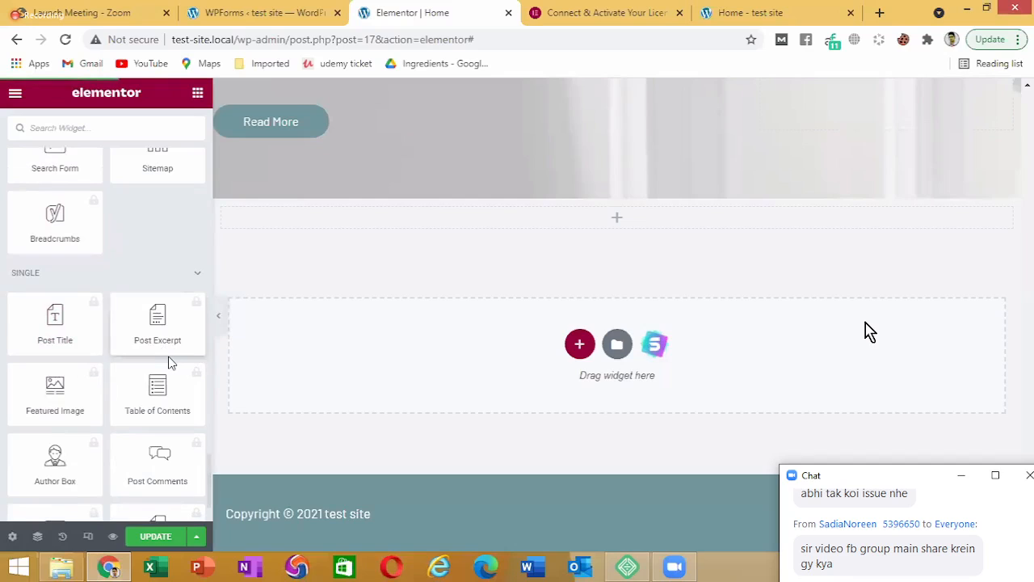
{"action": "scroll", "coordinate": [167, 363], "scroll_direction": "down", "scroll_amount": 1}
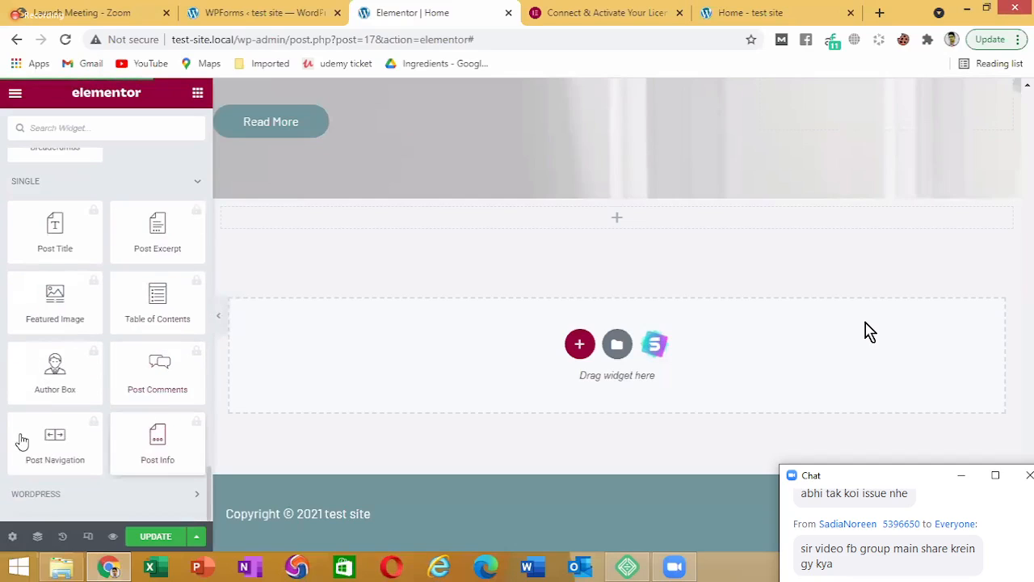
{"action": "scroll", "coordinate": [57, 399], "scroll_direction": "up", "scroll_amount": 10}
{"action": "scroll", "coordinate": [56, 420], "scroll_direction": "up", "scroll_amount": 15}
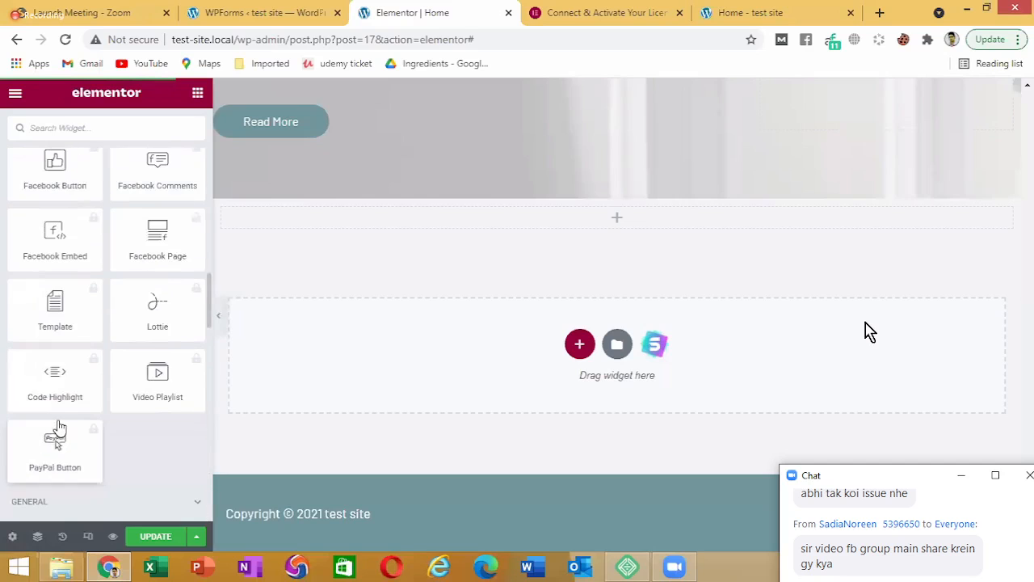
{"action": "scroll", "coordinate": [55, 443], "scroll_direction": "up", "scroll_amount": 4}
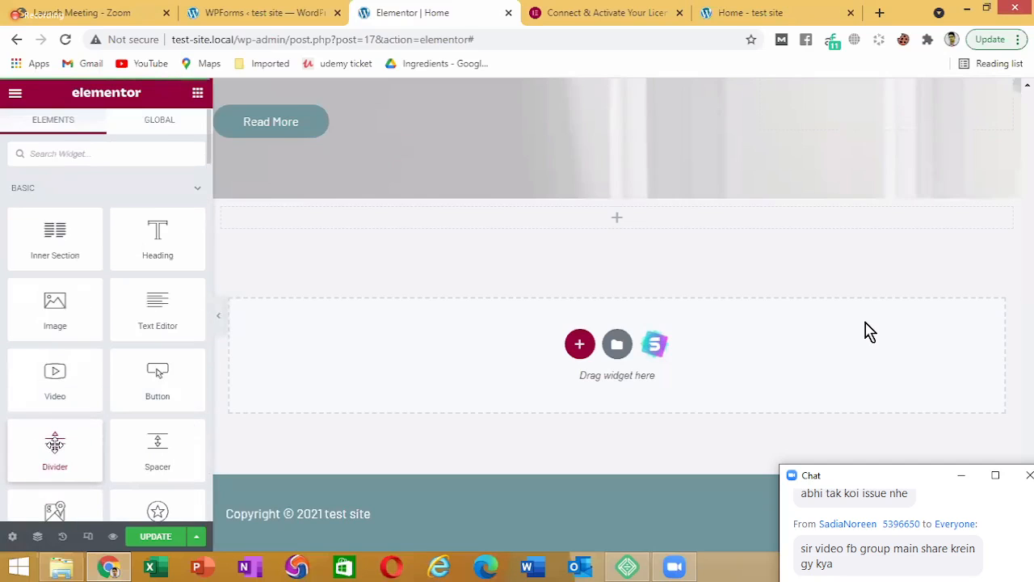
Place a Google Maps widget in the empty column of the new section below the page's last section
{"action": "scroll", "coordinate": [55, 443], "scroll_direction": "down", "scroll_amount": 2}
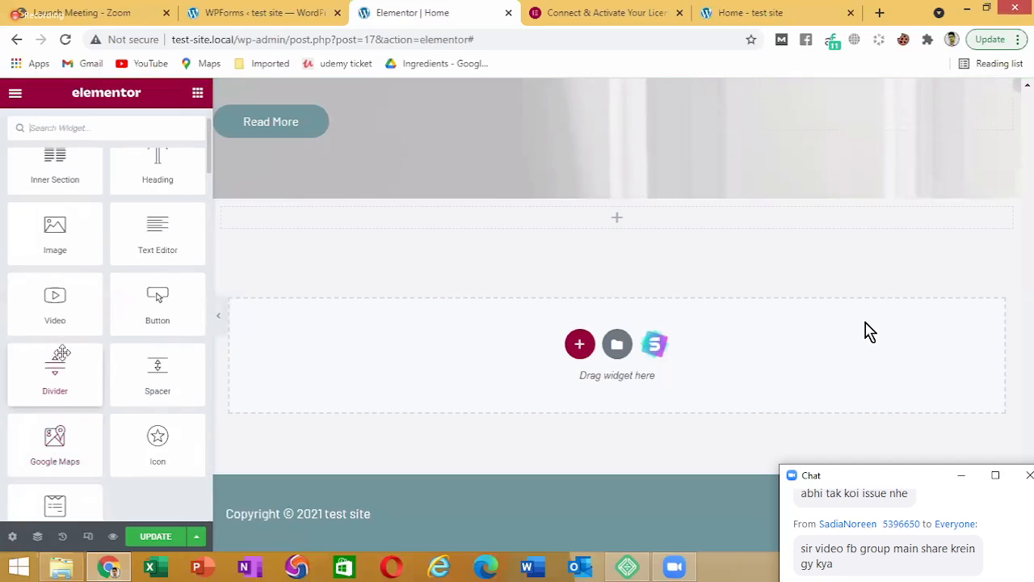
{"action": "left_click_drag", "start_coordinate": [59, 432], "coordinate": [549, 216]}
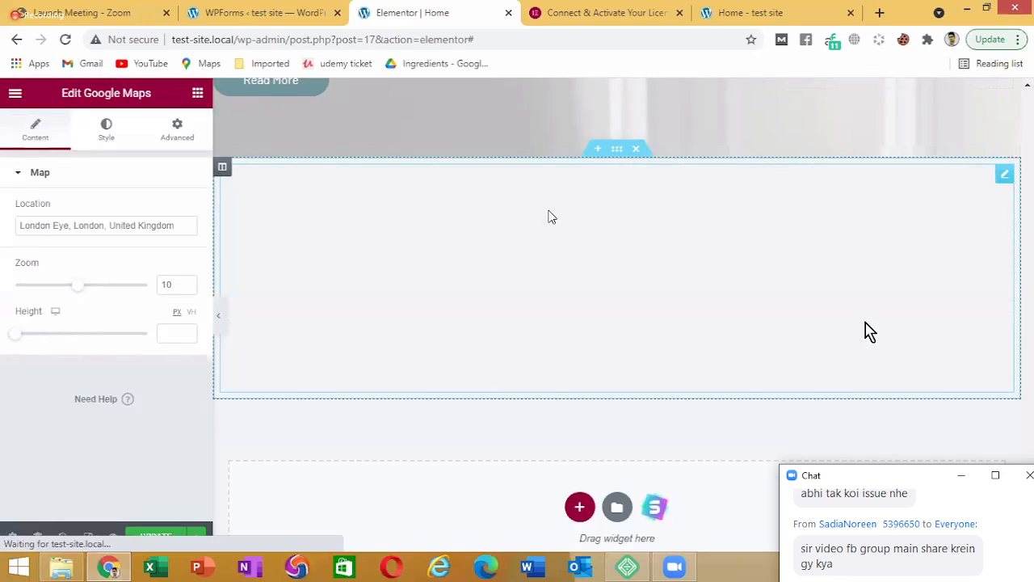
{"action": "scroll", "coordinate": [868, 331], "scroll_direction": "up", "scroll_amount": 3}
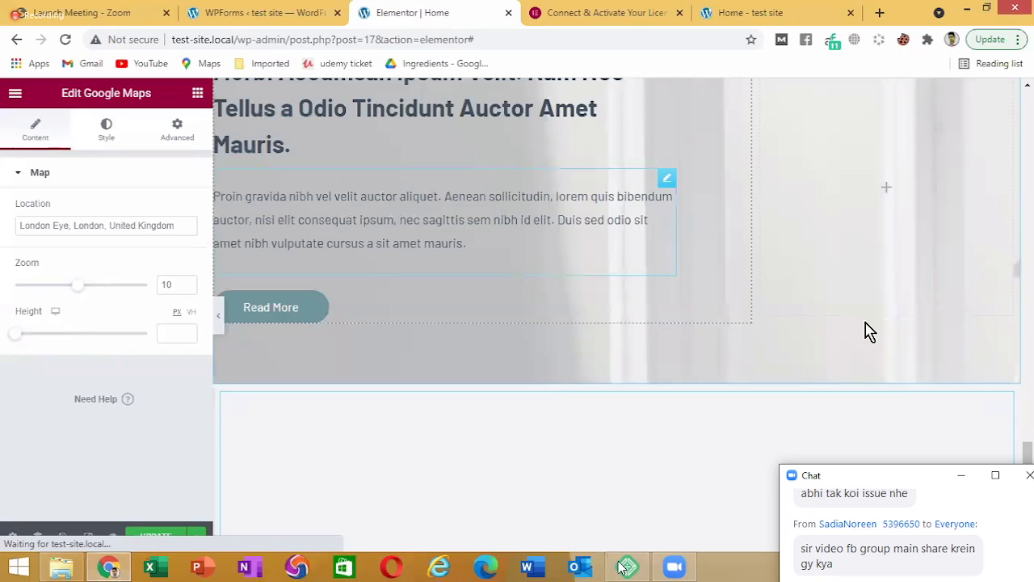
{"action": "scroll", "coordinate": [553, 416], "scroll_direction": "up", "scroll_amount": 3}
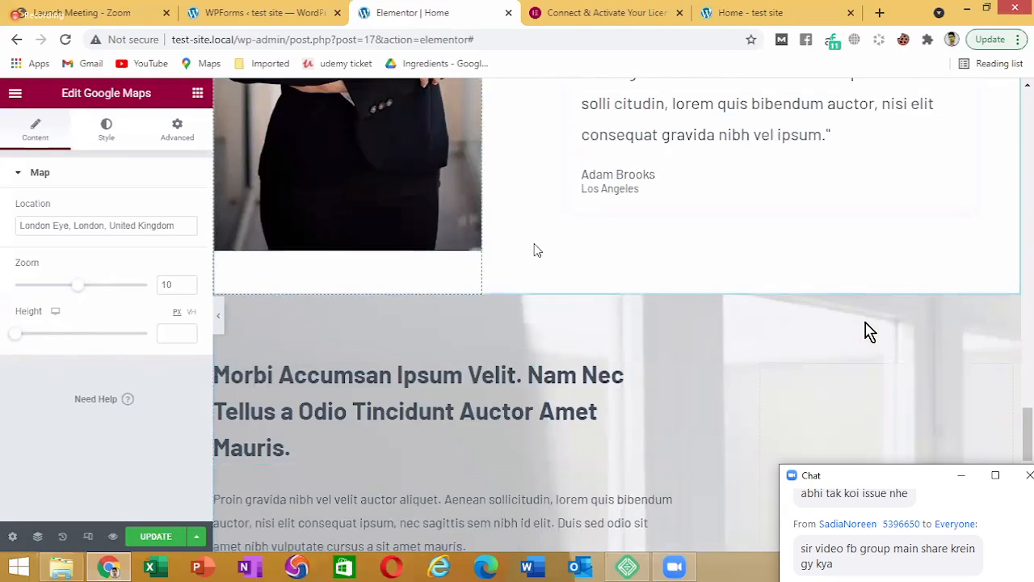
{"action": "scroll", "coordinate": [533, 306], "scroll_direction": "up", "scroll_amount": 10}
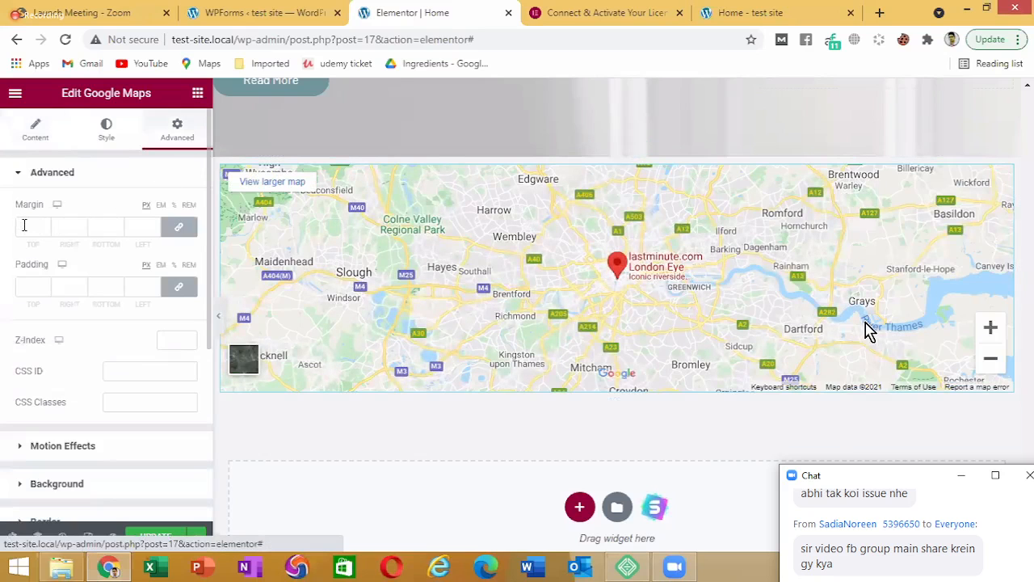
Try linked margins of 10 px and 5 px on the map widget, ending with 50 px on all four sides
{"action": "left_click", "coordinate": [25, 225]}
{"action": "type", "text": "1"}
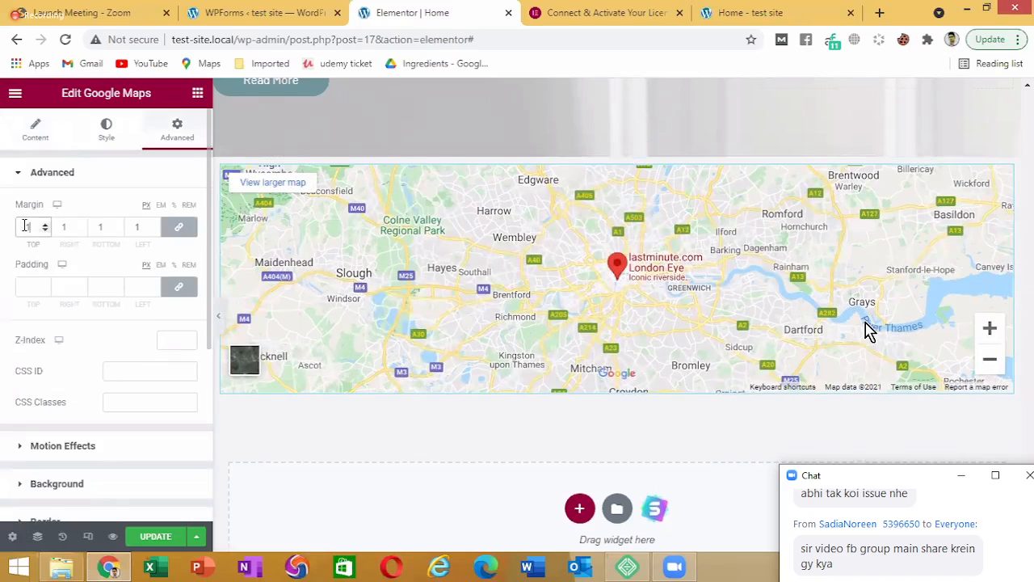
{"action": "type", "text": "0"}
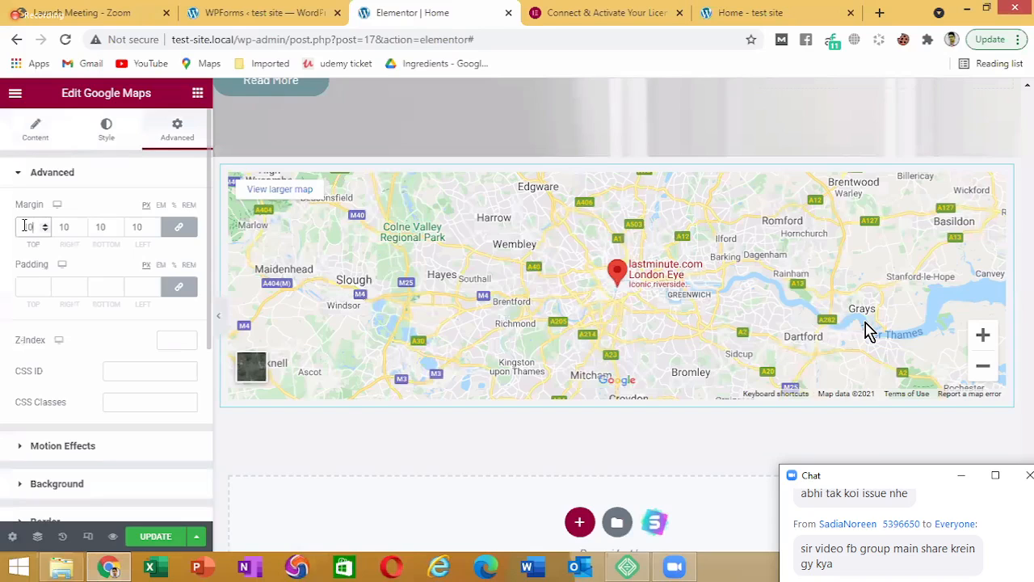
{"action": "key", "text": "BackSpace"}
{"action": "key", "text": "BackSpace"}
{"action": "type", "text": "5"}
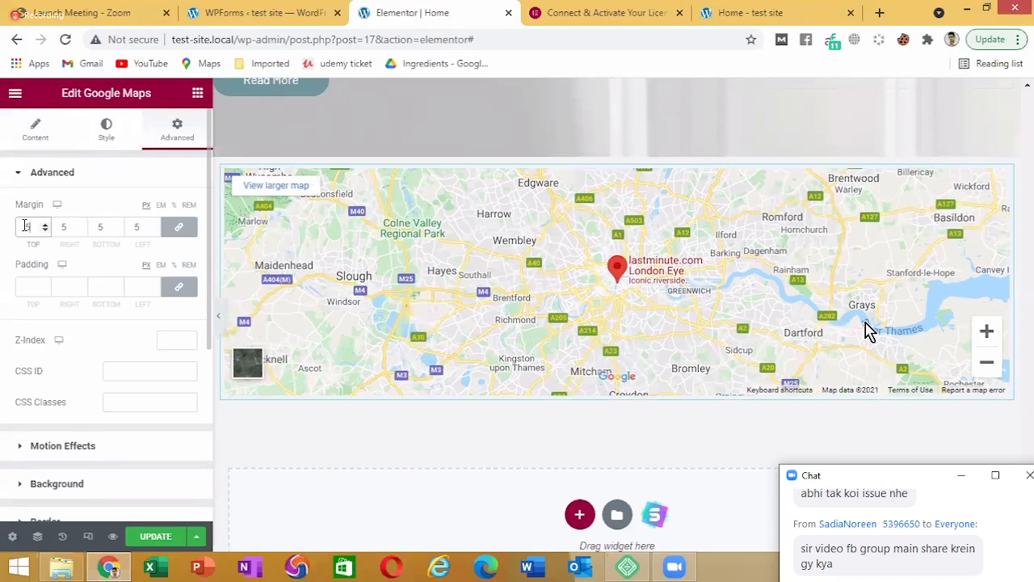
{"action": "type", "text": "0"}
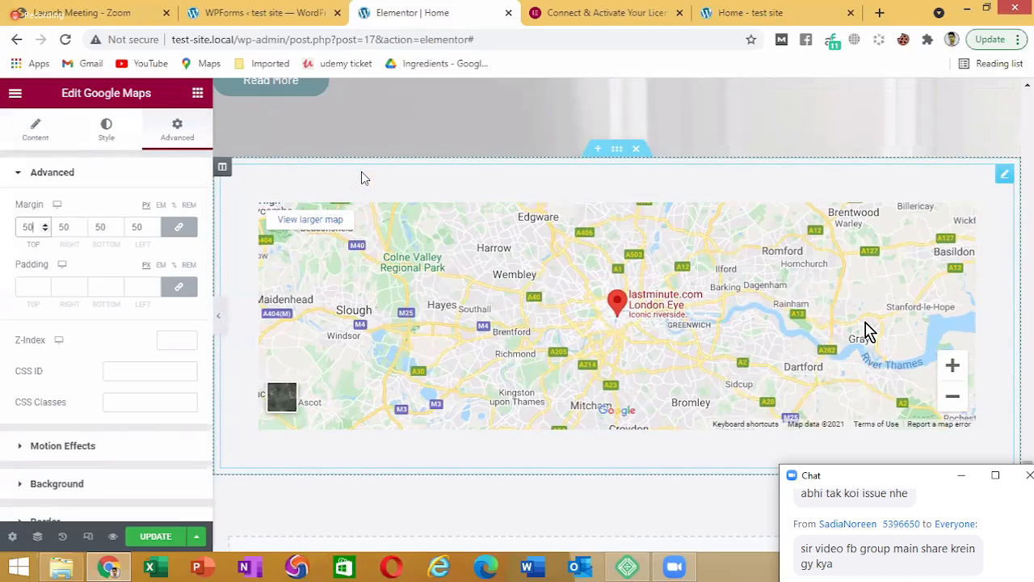
Unlink the map widget's margin values, try a top margin of 0 px and set it back to 50 px
{"action": "left_click", "coordinate": [189, 228]}
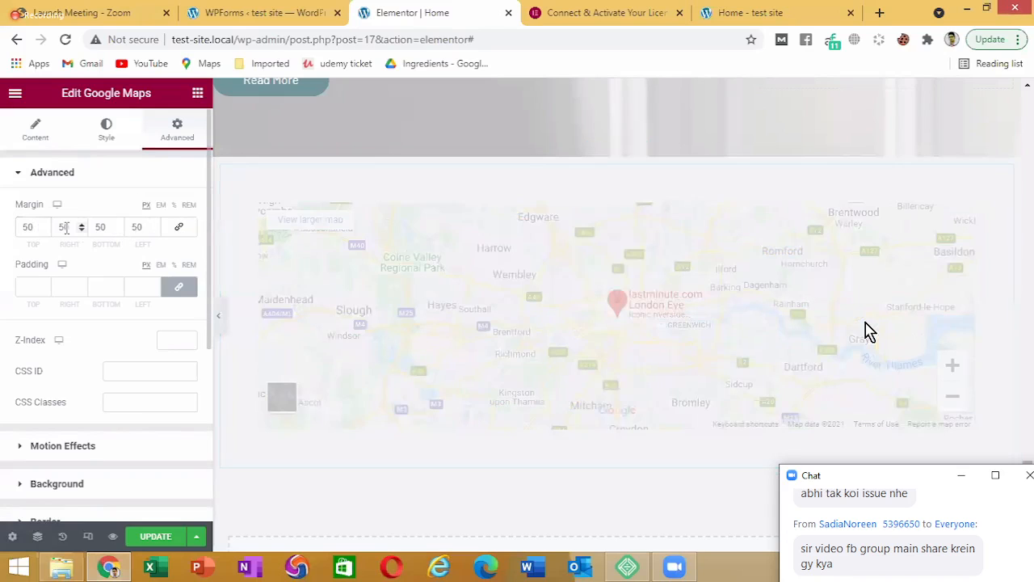
{"action": "left_click", "coordinate": [40, 231]}
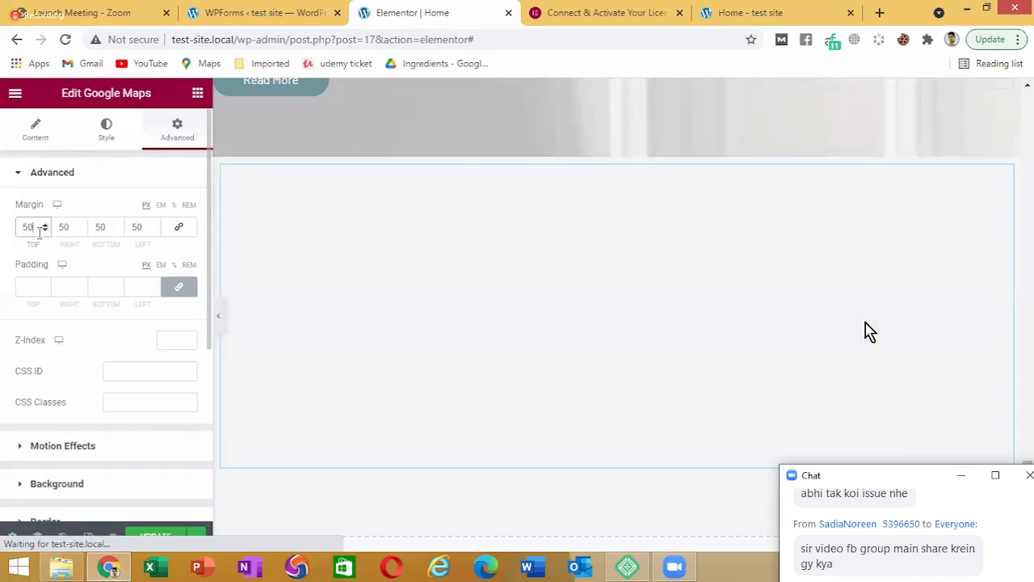
{"action": "double_click", "coordinate": [39, 233]}
{"action": "type", "text": "0"}
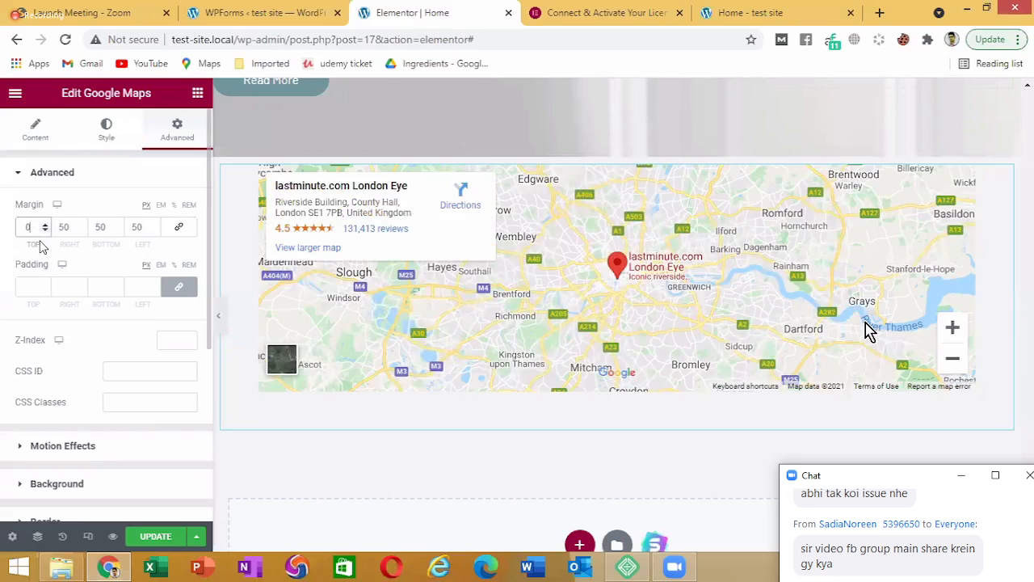
{"action": "type", "text": "50"}
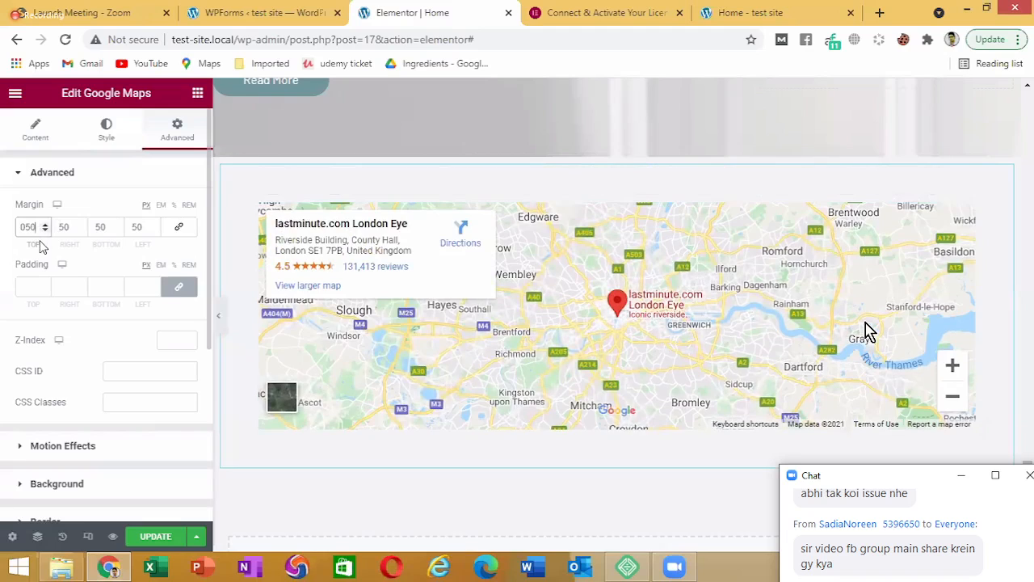
Set the map widget's right, bottom, left and top margins to 0 px one by one
{"action": "key", "text": "Tab"}
{"action": "type", "text": "0"}
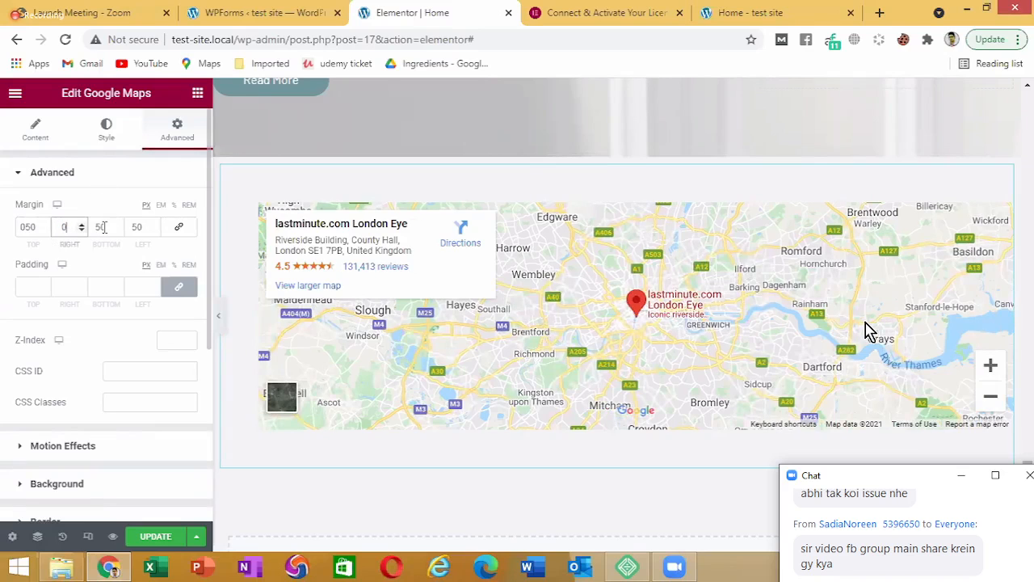
{"action": "key", "text": "Tab"}
{"action": "type", "text": "0"}
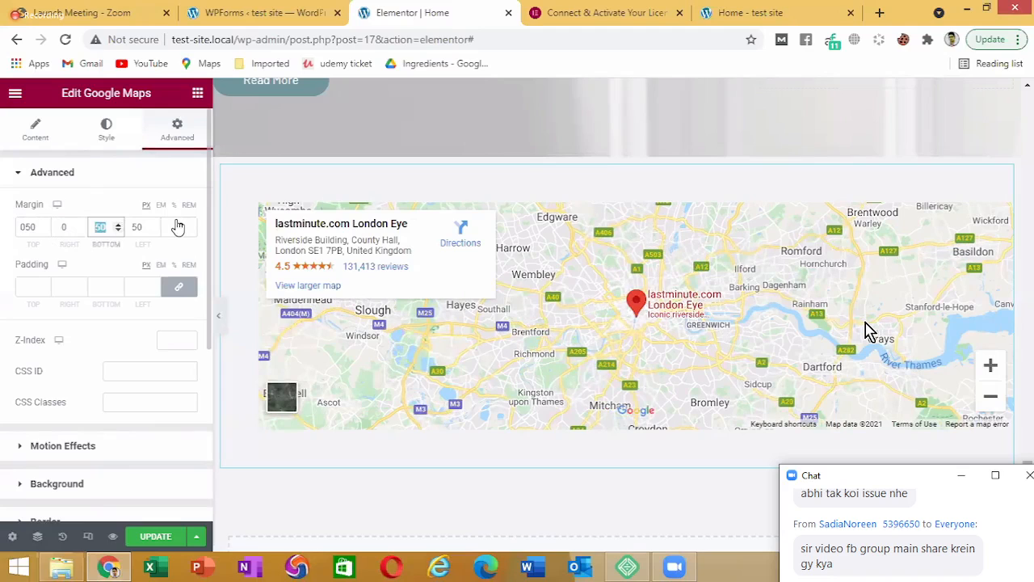
{"action": "left_click", "coordinate": [155, 225]}
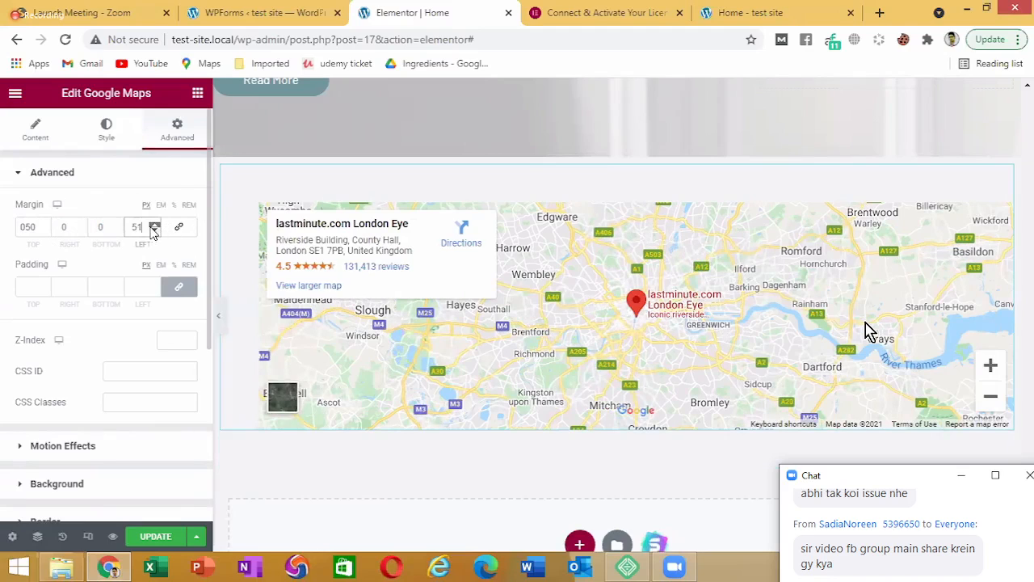
{"action": "left_click", "coordinate": [155, 224]}
{"action": "left_click", "coordinate": [155, 224]}
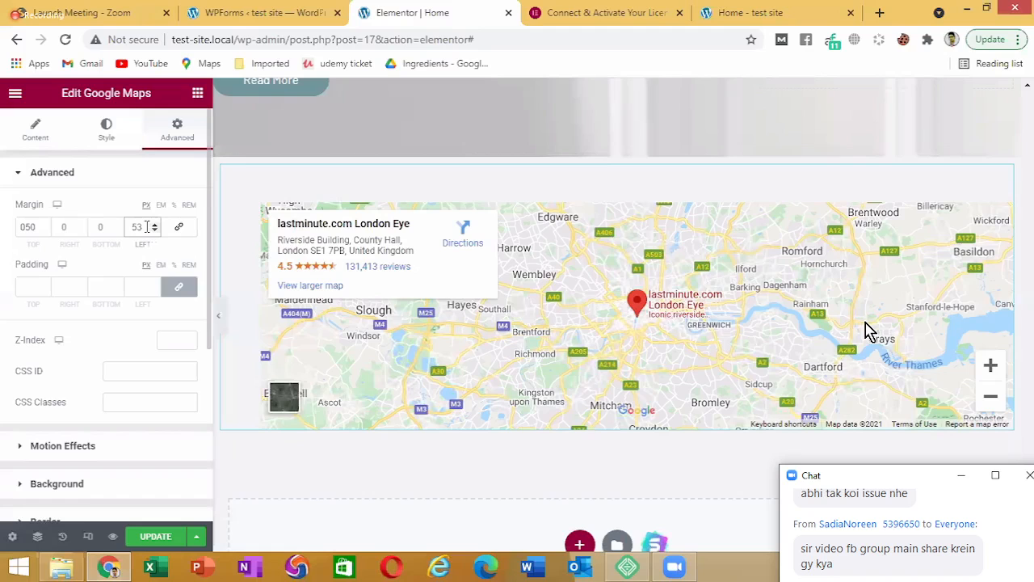
{"action": "double_click", "coordinate": [147, 226]}
{"action": "type", "text": "0"}
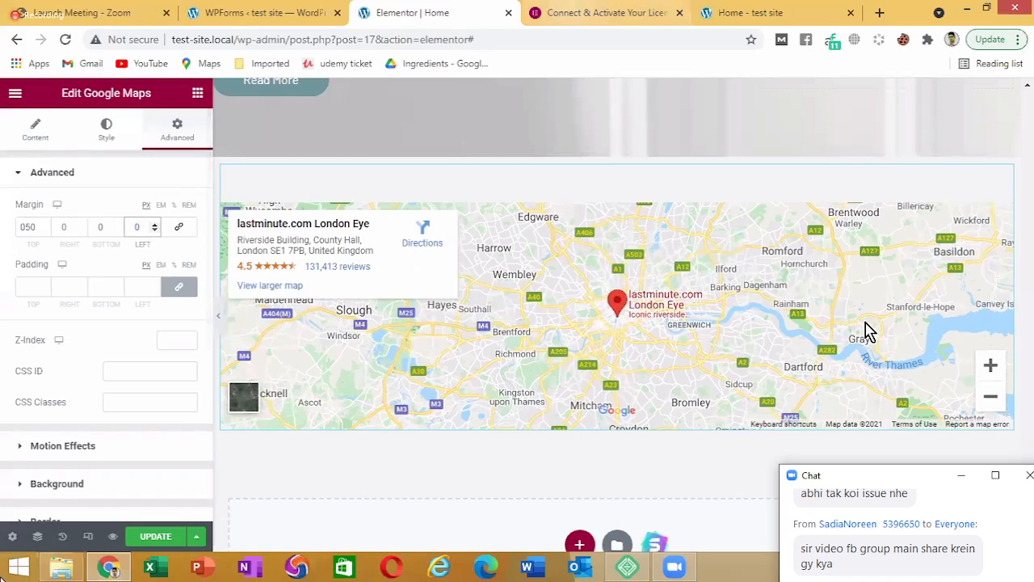
{"action": "double_click", "coordinate": [32, 230]}
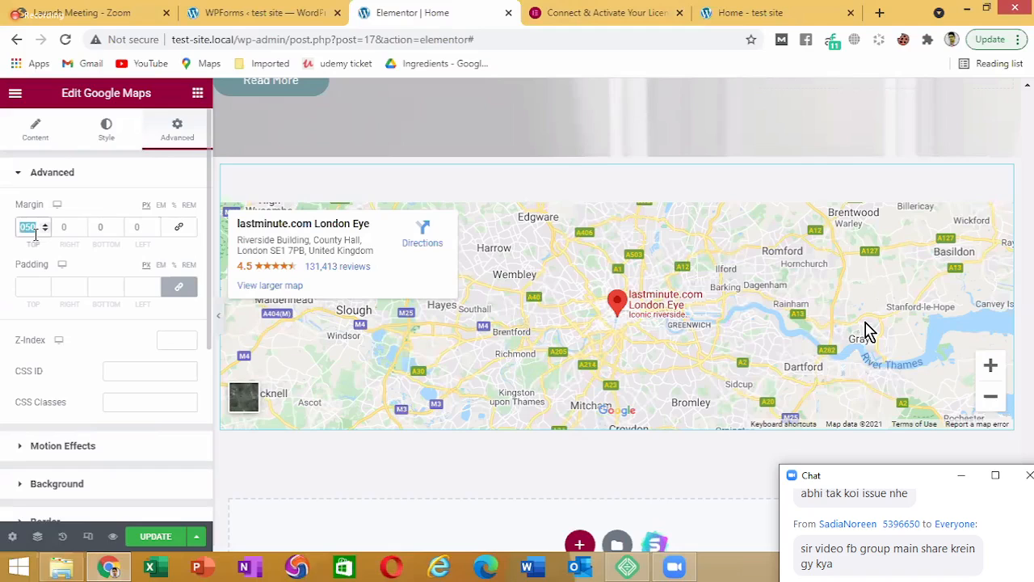
{"action": "type", "text": "0"}
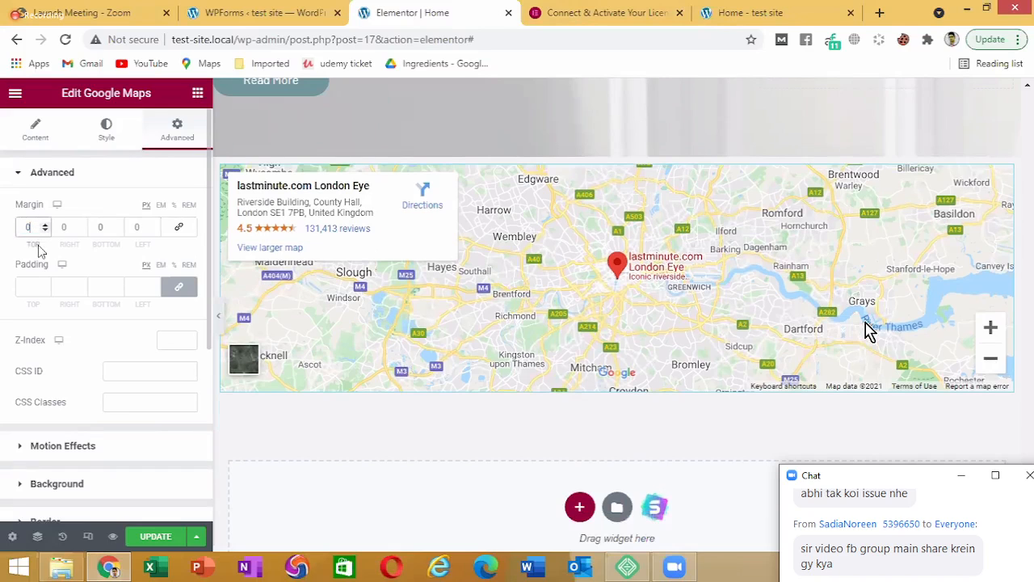
Try a padding of 50 px on all four sides of the map widget, reset it to 0 and unlink the padding values
{"action": "left_click", "coordinate": [25, 288]}
{"action": "type", "text": "50"}
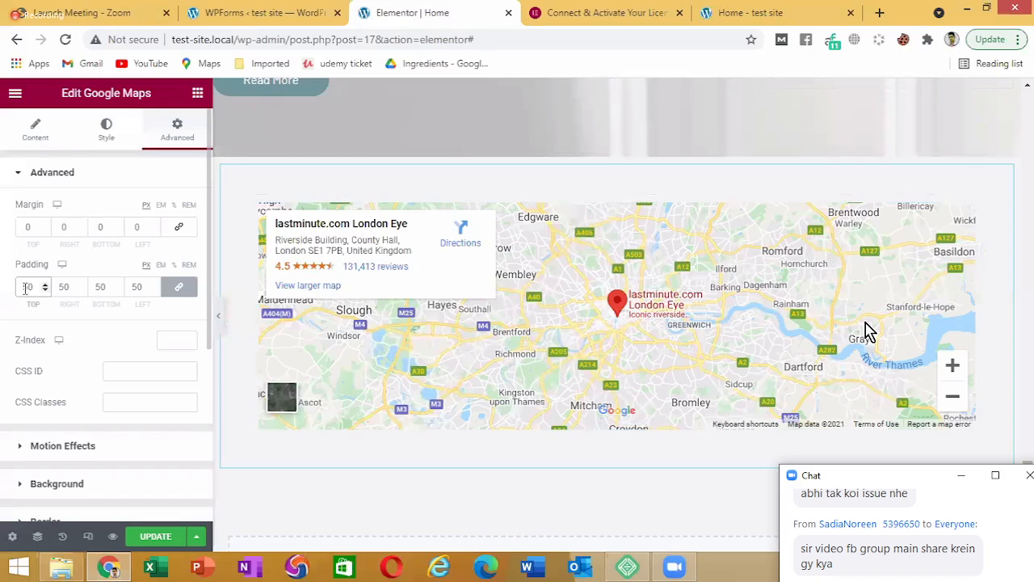
{"action": "key", "text": "BackSpace"}
{"action": "key", "text": "BackSpace"}
{"action": "left_click", "coordinate": [162, 295]}
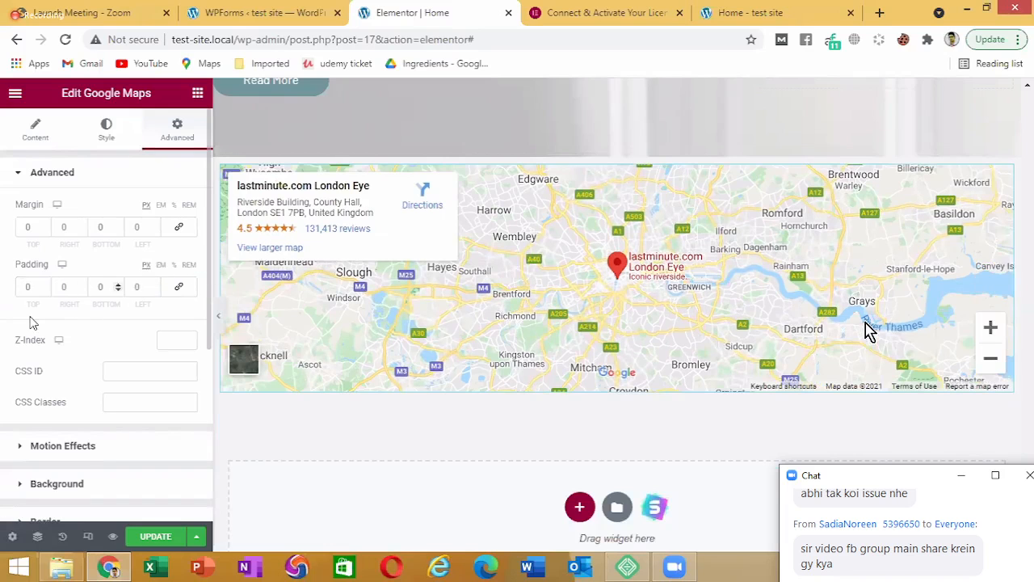
Set the map widget's top padding to 50 px
{"action": "left_click", "coordinate": [27, 288]}
{"action": "type", "text": "50"}
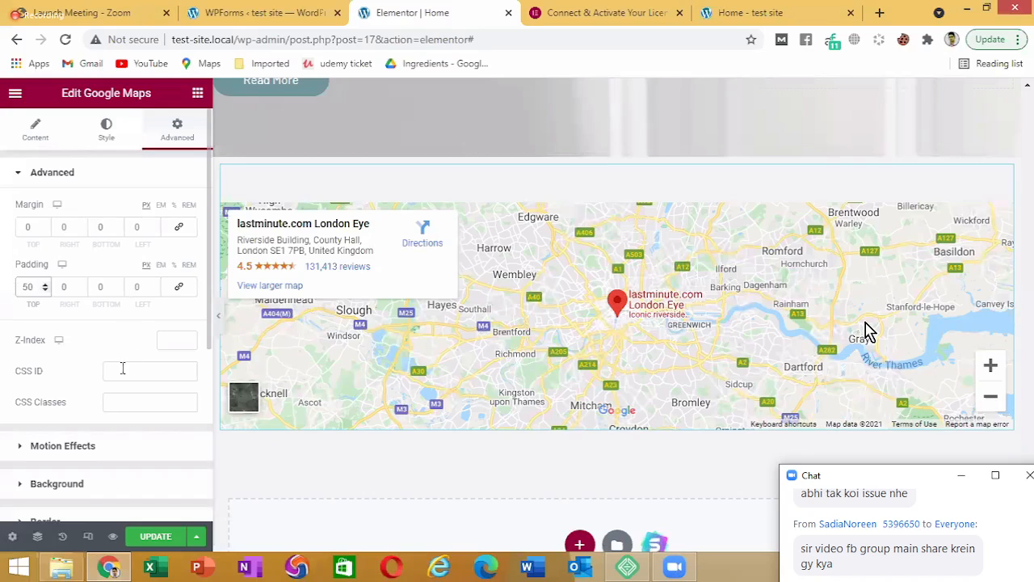
Examine the map widget's motion effects, its remaining advanced setting groups and its content settings
{"action": "scroll", "coordinate": [19, 221], "scroll_direction": "down", "scroll_amount": 3}
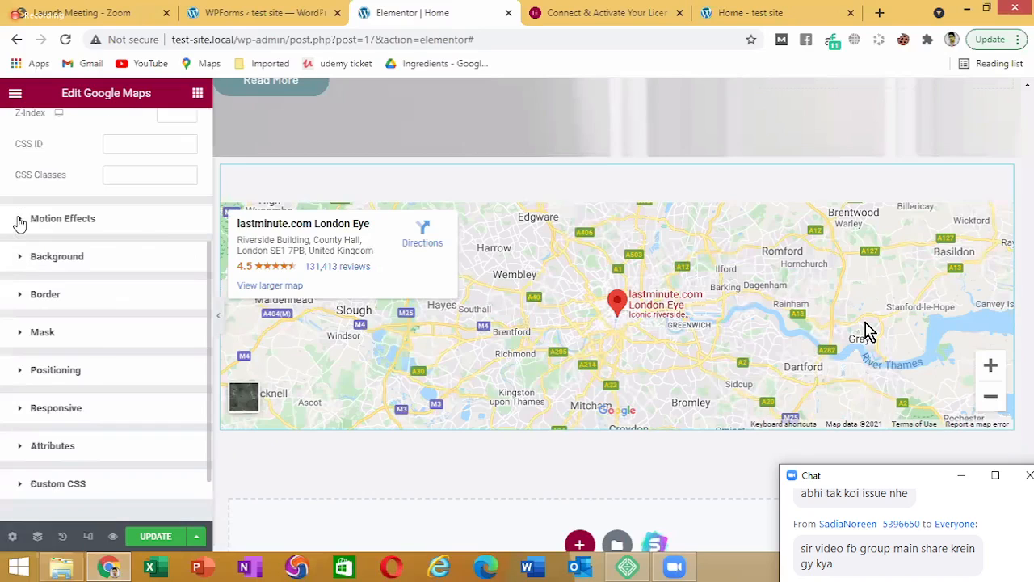
{"action": "left_click", "coordinate": [47, 224]}
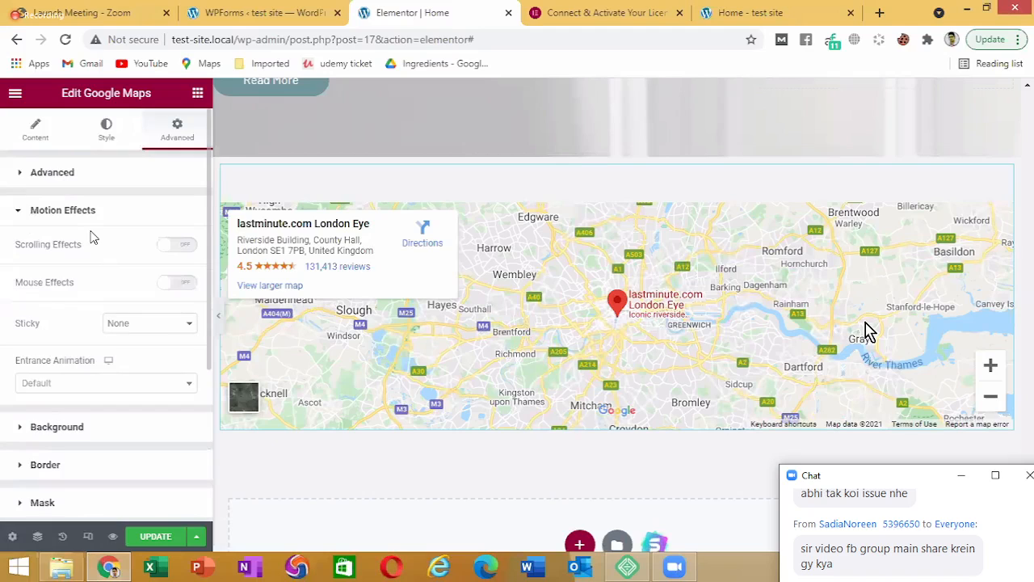
{"action": "scroll", "coordinate": [90, 237], "scroll_direction": "down", "scroll_amount": 2}
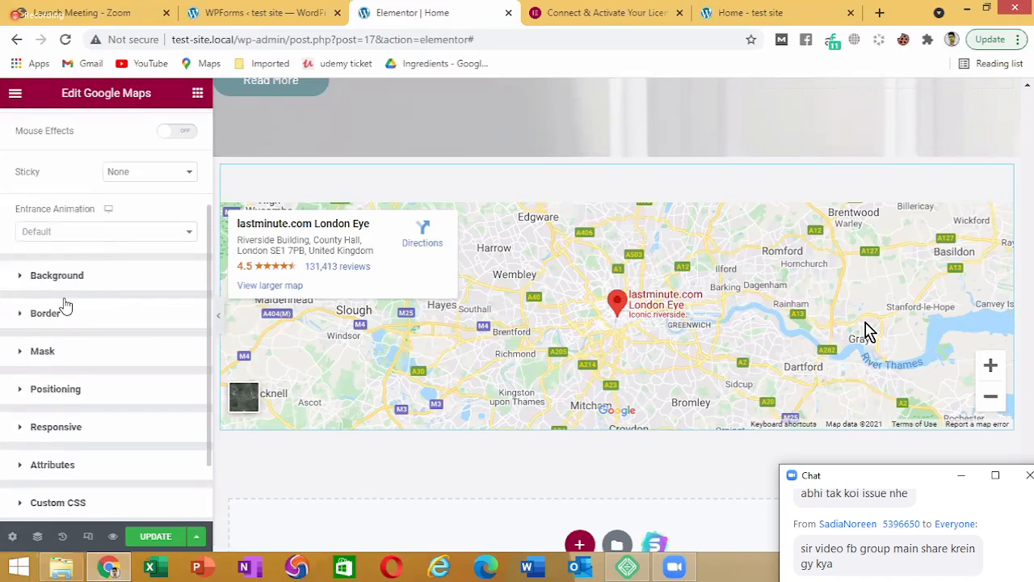
{"action": "scroll", "coordinate": [64, 319], "scroll_direction": "down", "scroll_amount": 1}
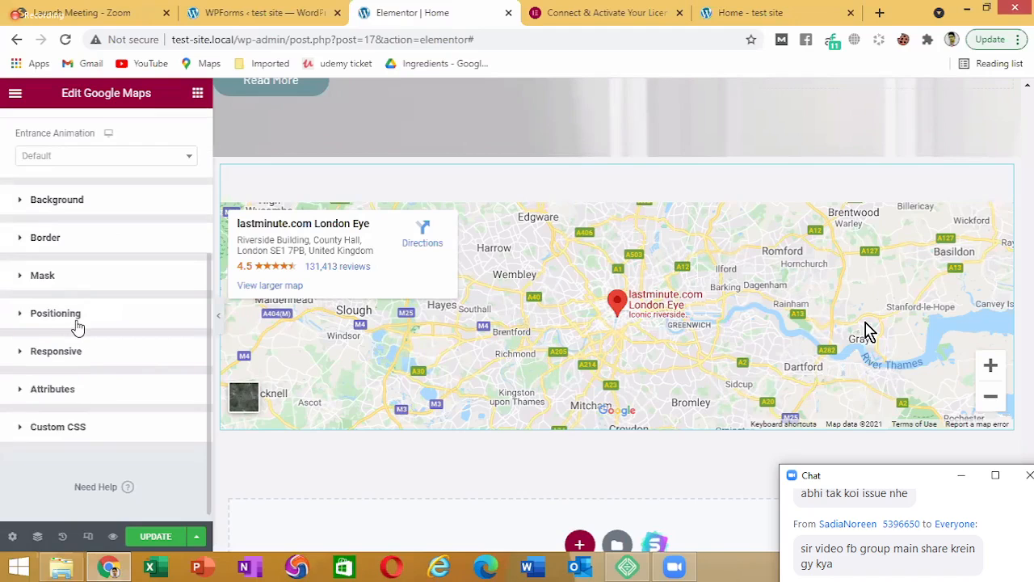
{"action": "scroll", "coordinate": [75, 273], "scroll_direction": "down", "scroll_amount": 1}
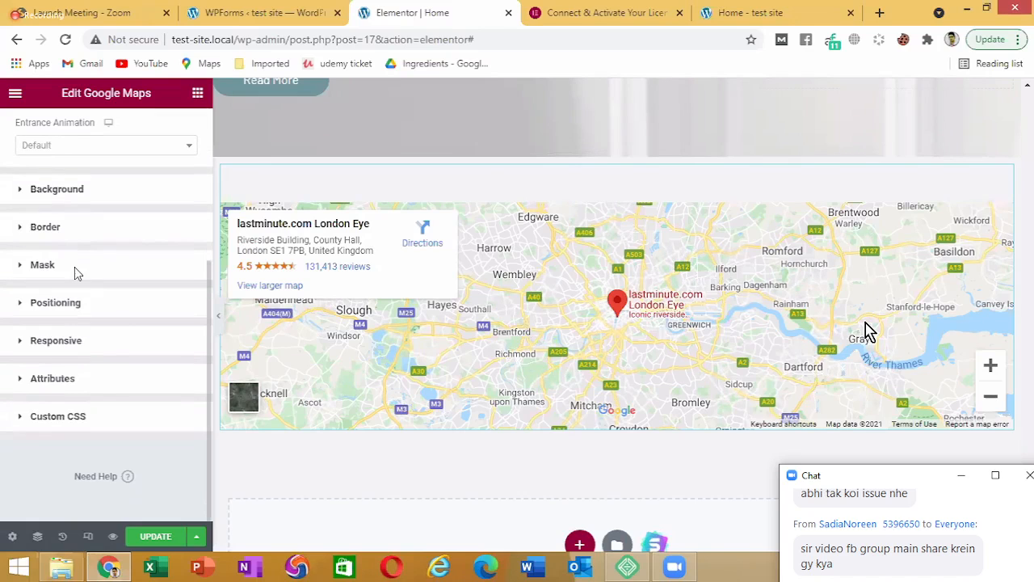
{"action": "scroll", "coordinate": [76, 266], "scroll_direction": "up", "scroll_amount": 3}
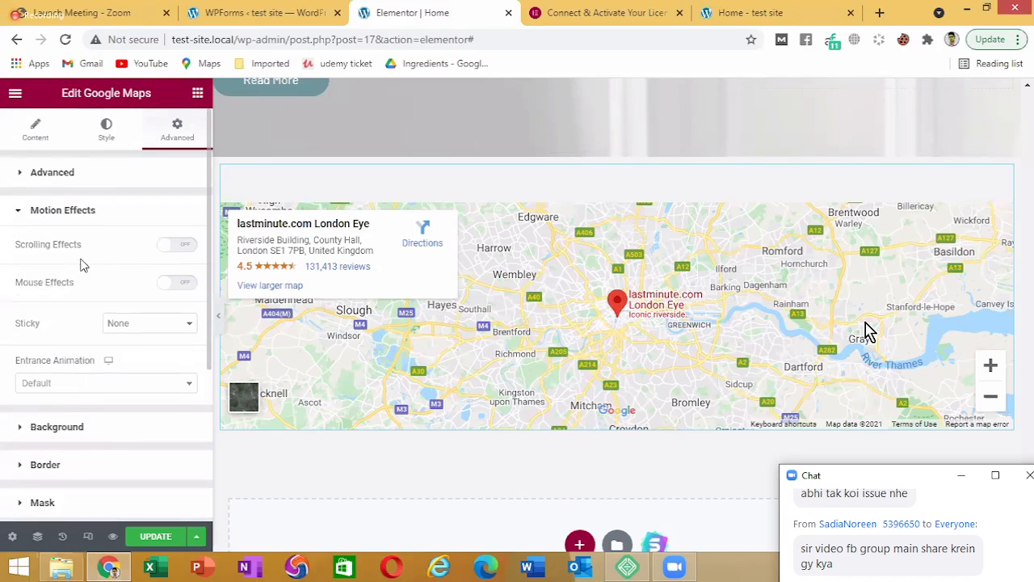
{"action": "left_click", "coordinate": [119, 144]}
{"action": "left_click", "coordinate": [32, 138]}
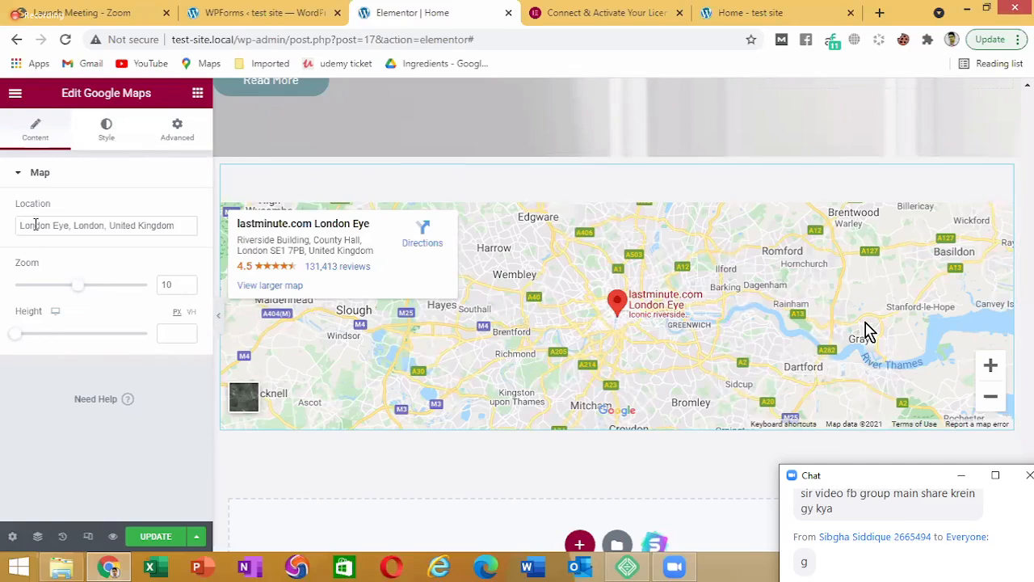
Reset the map widget's top padding to 0 and set its top margin to 50 px
{"action": "left_click", "coordinate": [30, 286]}
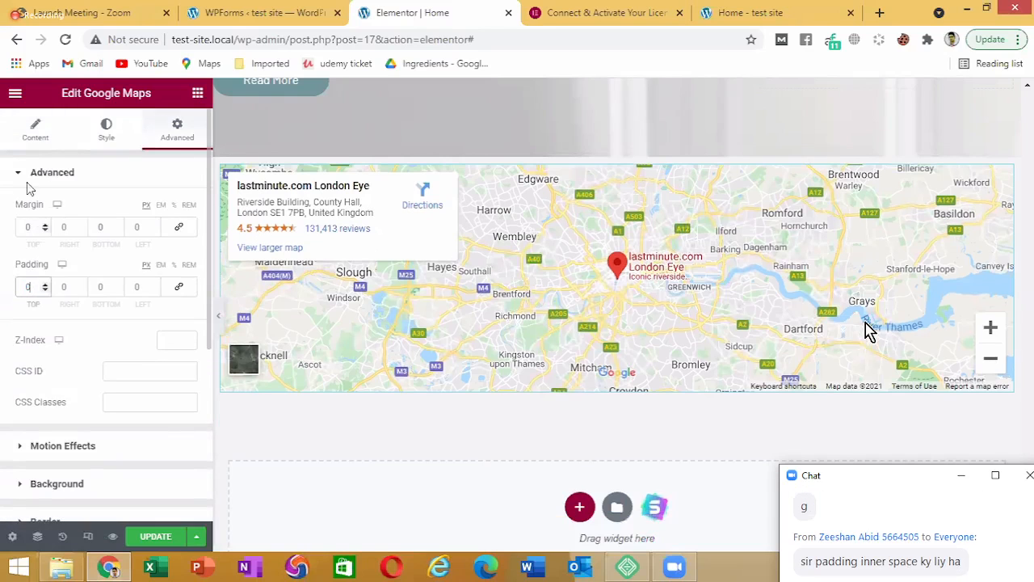
{"action": "left_click", "coordinate": [29, 223]}
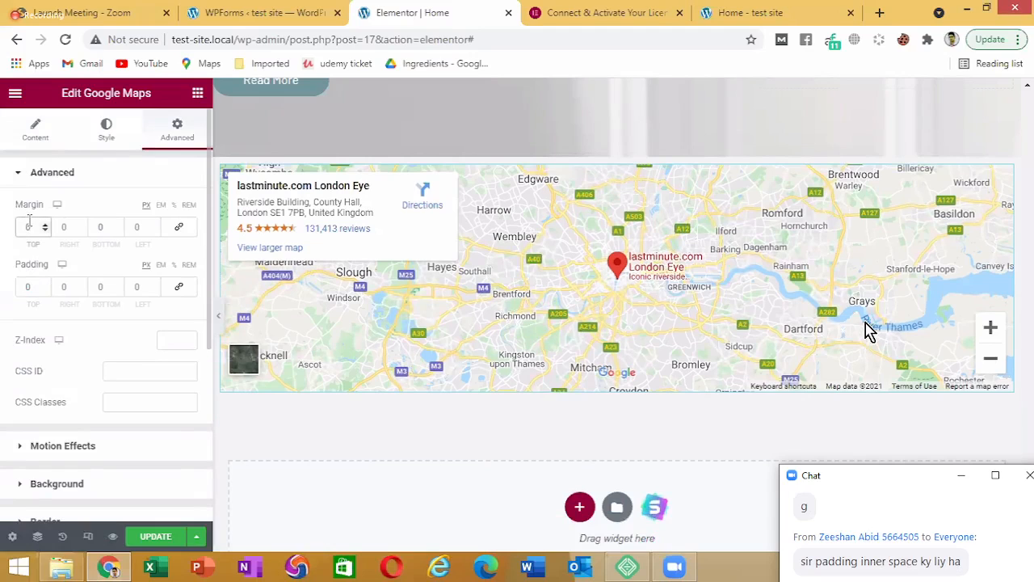
{"action": "type", "text": "0"}
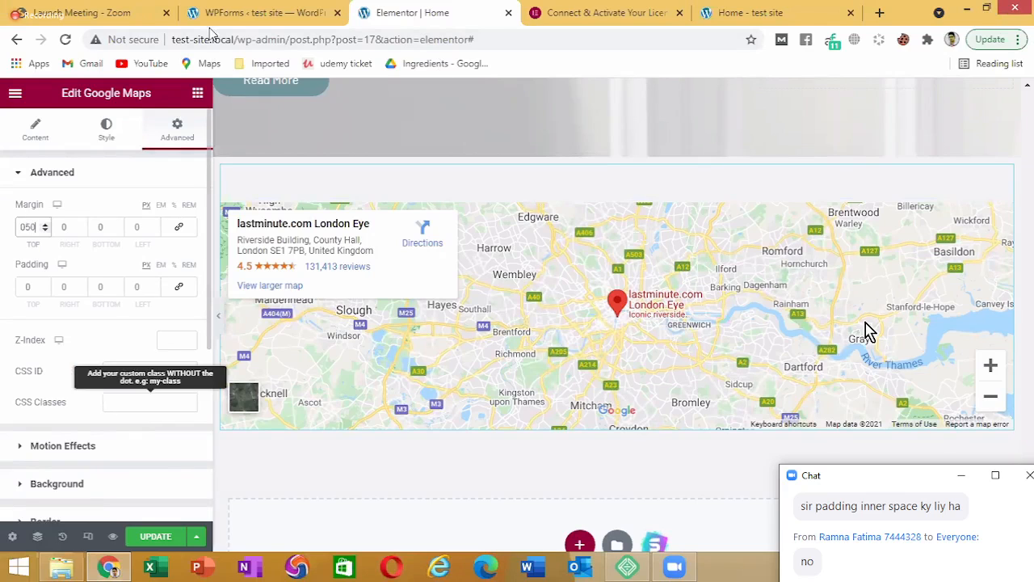
Add a Spacer widget directly above the map in the same section
{"action": "left_click", "coordinate": [195, 97]}
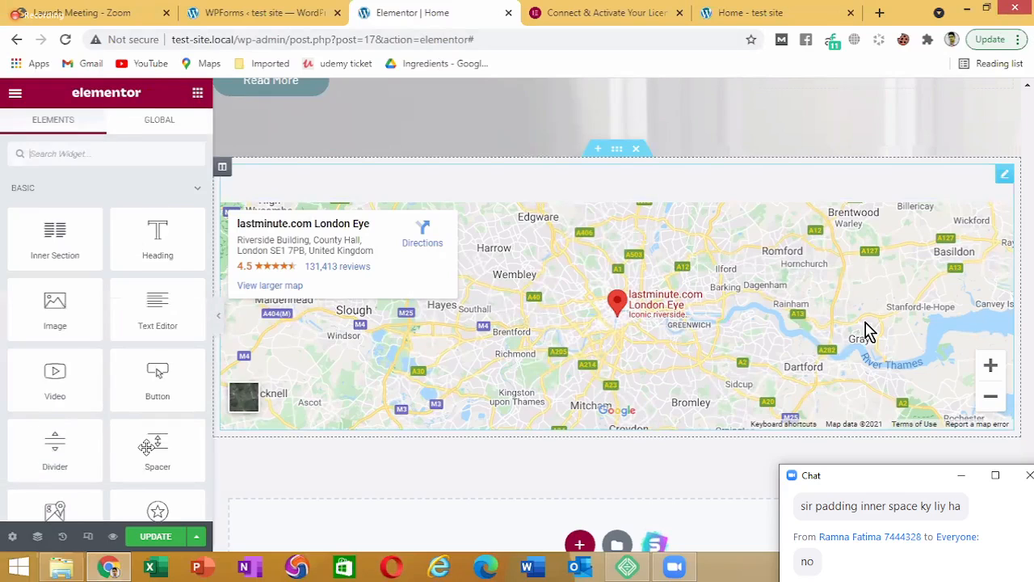
{"action": "left_click_drag", "start_coordinate": [146, 447], "coordinate": [444, 171]}
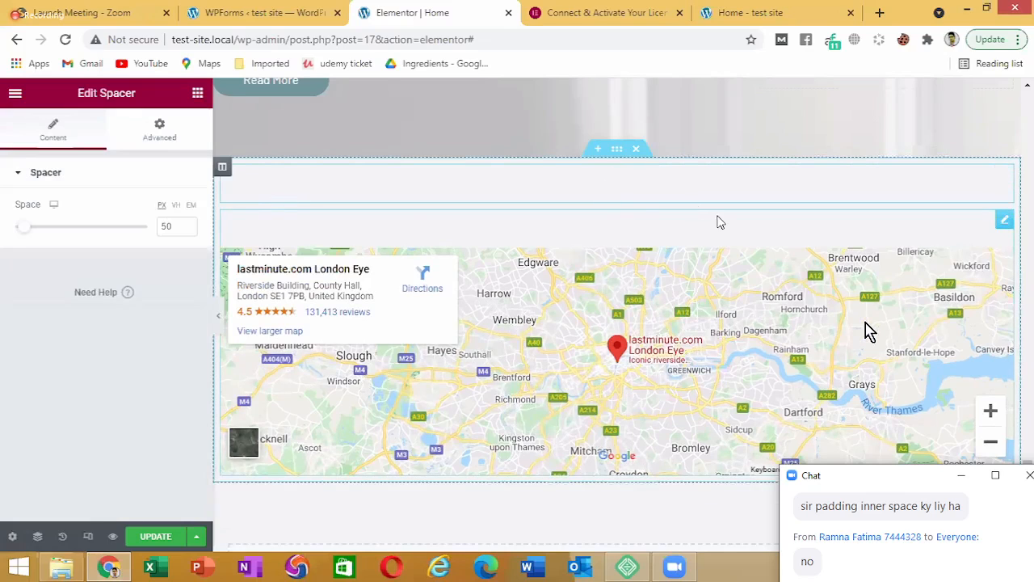
Reduce the map widget's top margin to 30 px
{"action": "left_click", "coordinate": [610, 233]}
{"action": "left_click_drag", "start_coordinate": [34, 224], "coordinate": [12, 232]}
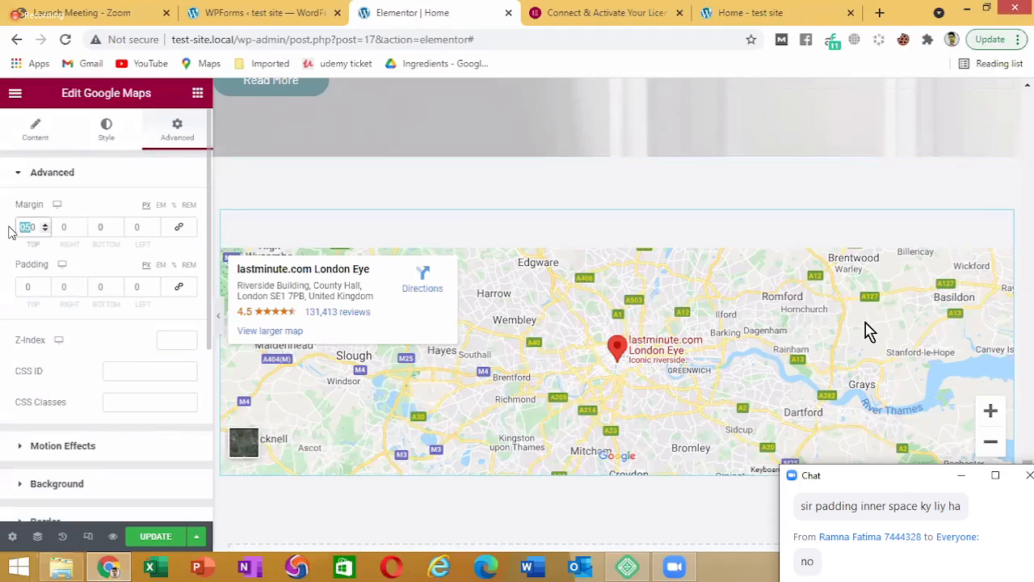
{"action": "type", "text": "30"}
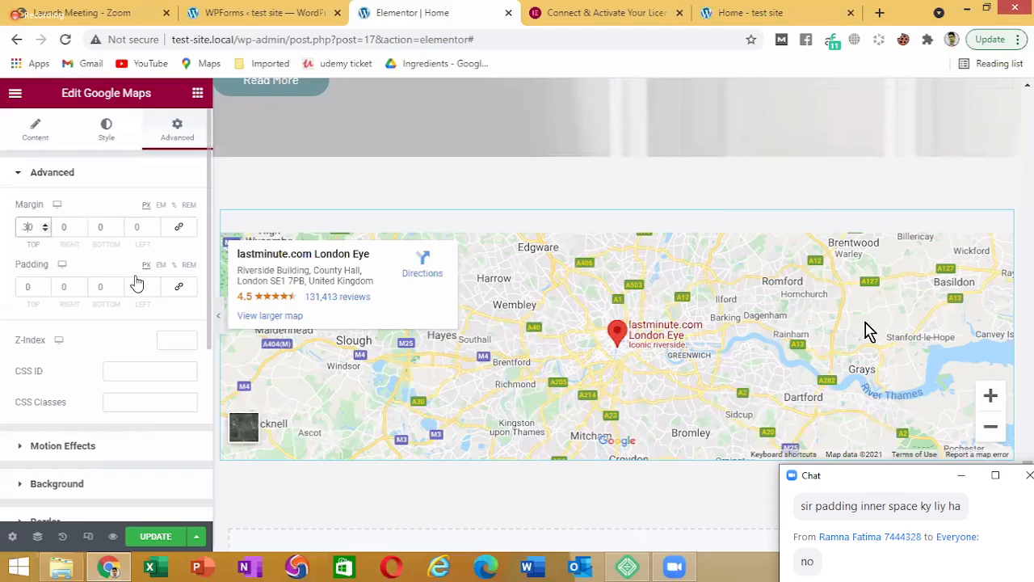
Check the enclosing section's advanced spacing settings and set the map widget's top margin to 0 px
{"action": "left_click", "coordinate": [1012, 230]}
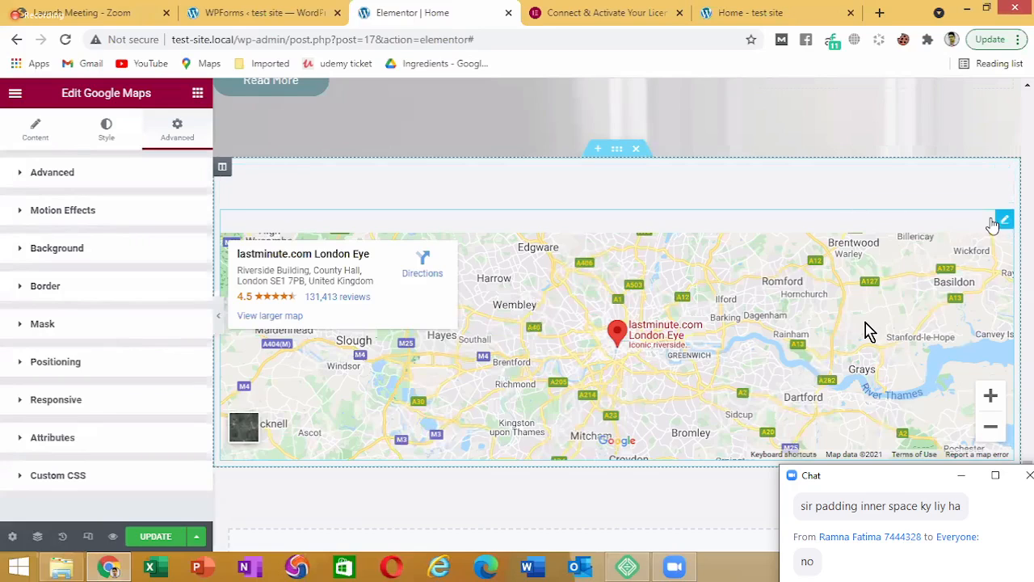
{"action": "left_click", "coordinate": [615, 152]}
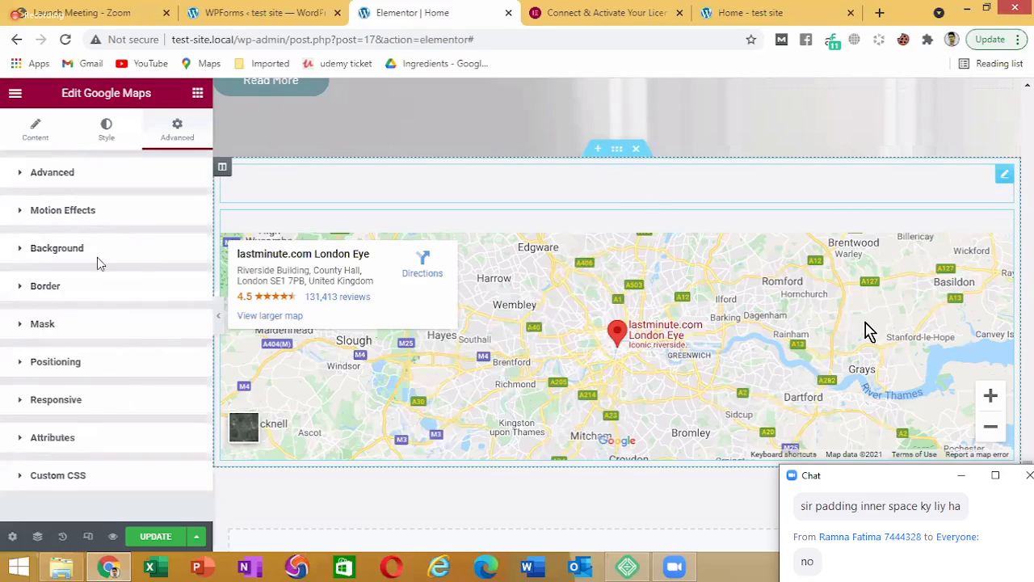
{"action": "left_click", "coordinate": [157, 139]}
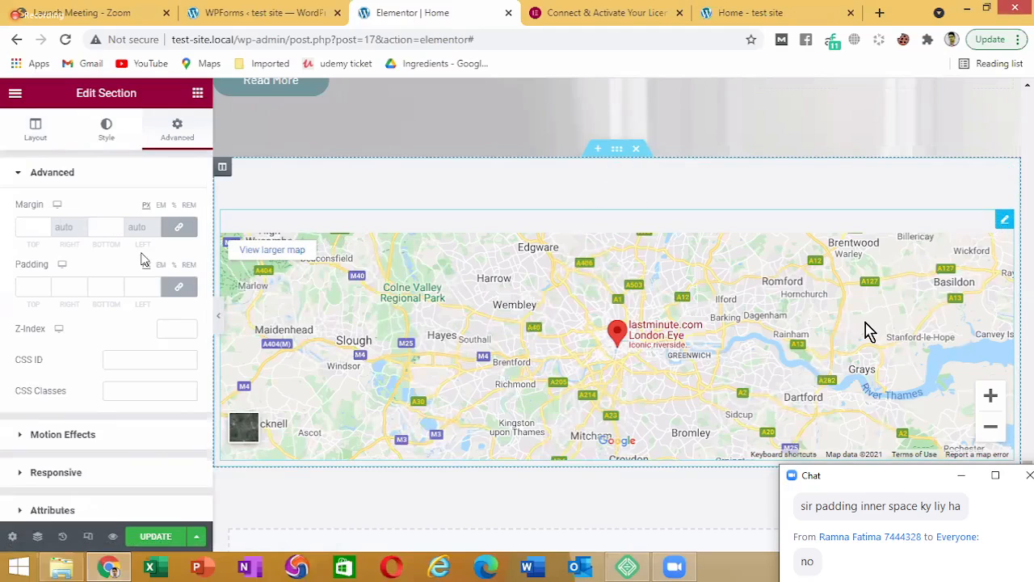
{"action": "double_click", "coordinate": [18, 226]}
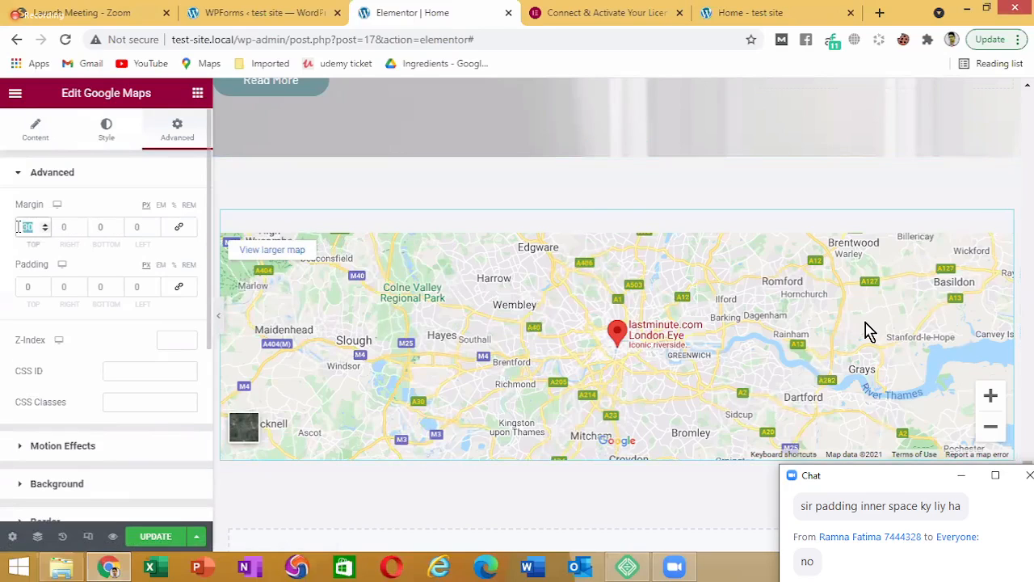
{"action": "type", "text": "0"}
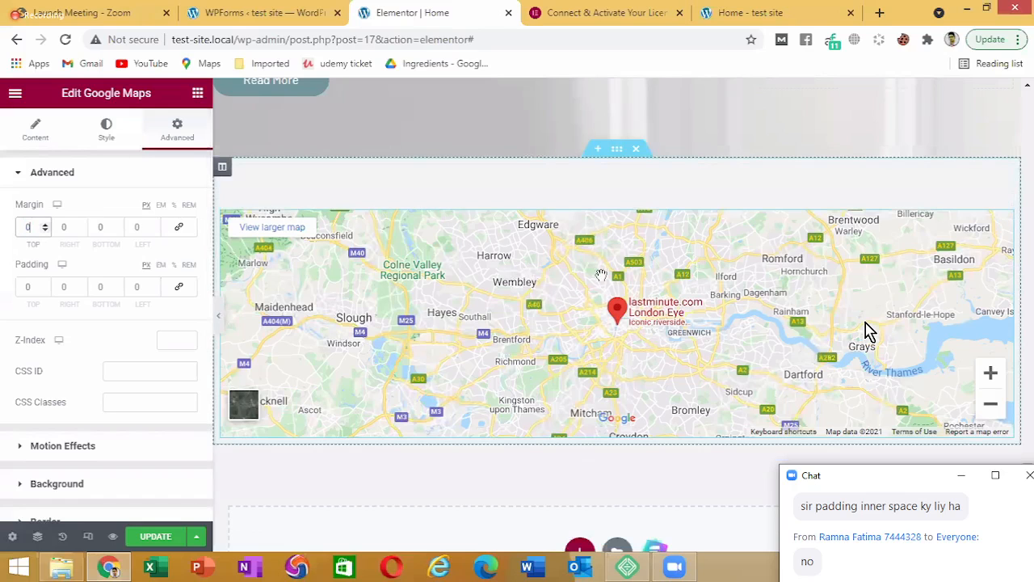
Add a Heading widget between the spacer and the map with the text "Find us on Map!"
{"action": "left_click", "coordinate": [35, 133]}
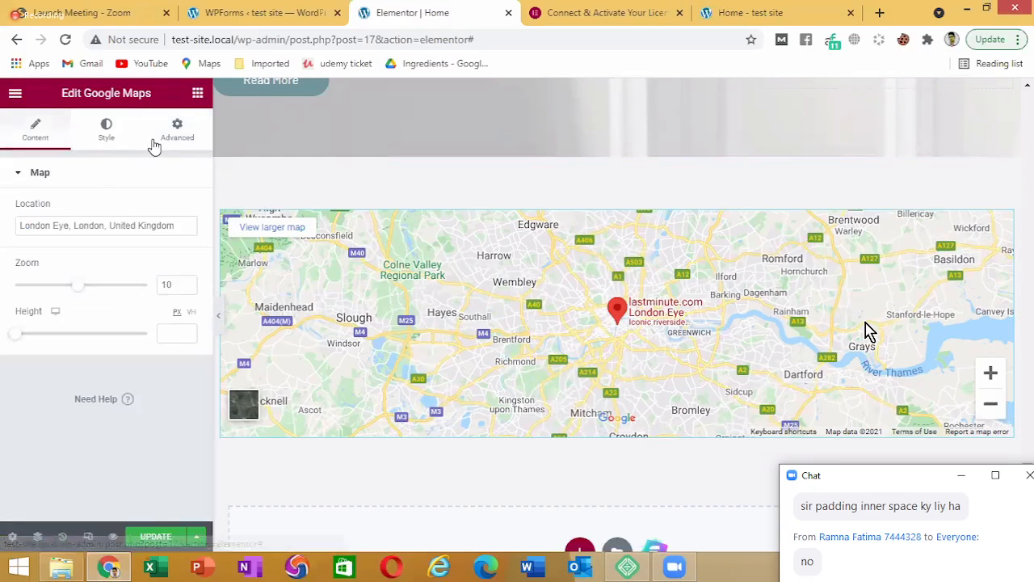
{"action": "left_click", "coordinate": [477, 184]}
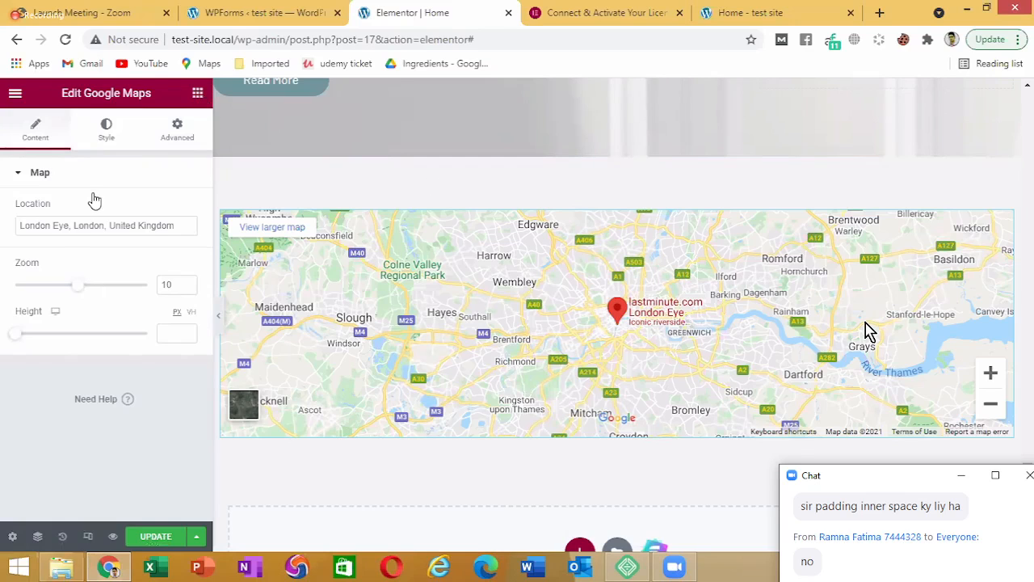
{"action": "left_click_drag", "start_coordinate": [152, 246], "coordinate": [476, 235]}
{"action": "triple_click", "coordinate": [477, 235]}
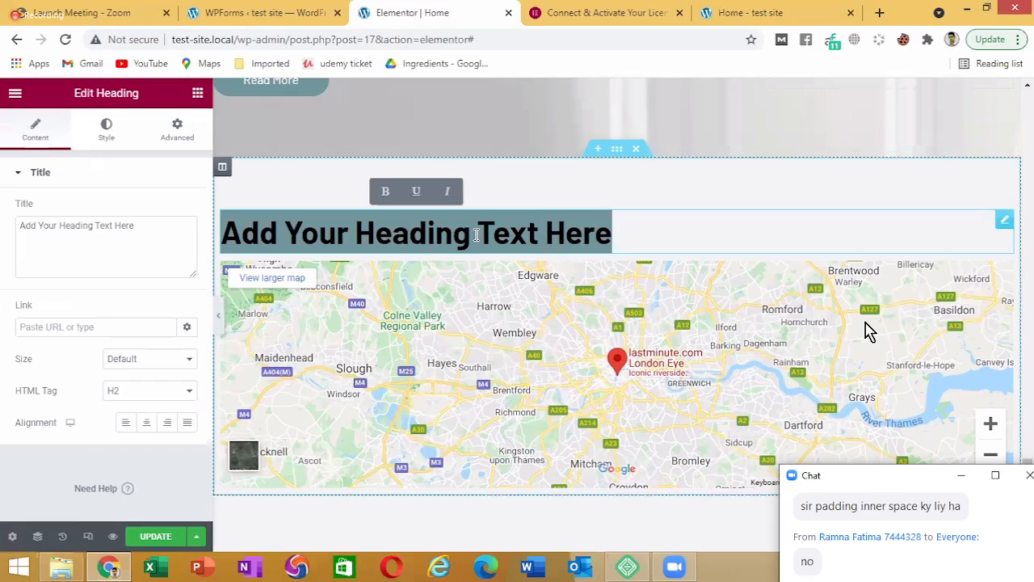
{"action": "type", "text": "Find"}
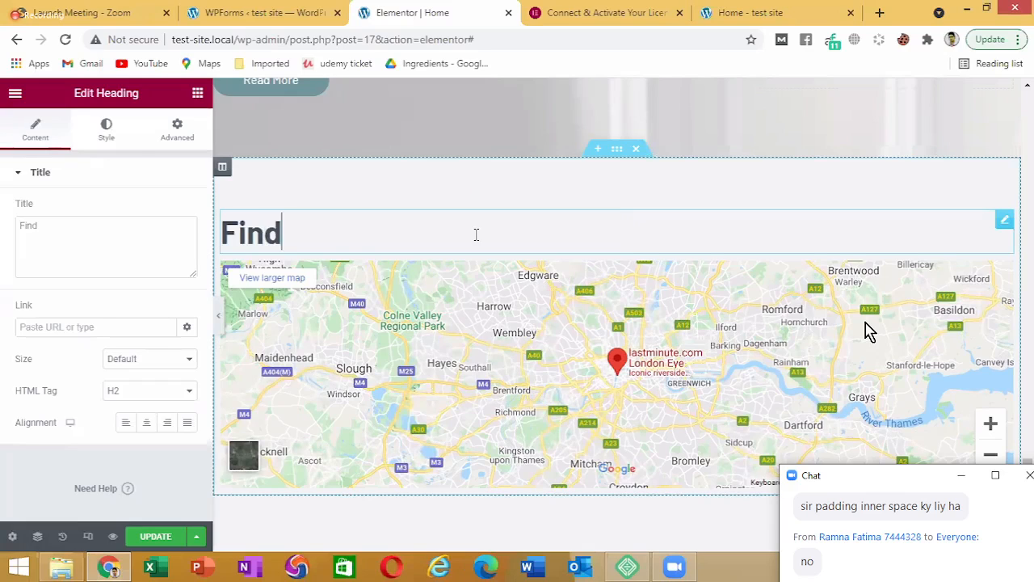
{"action": "type", "text": " us on "}
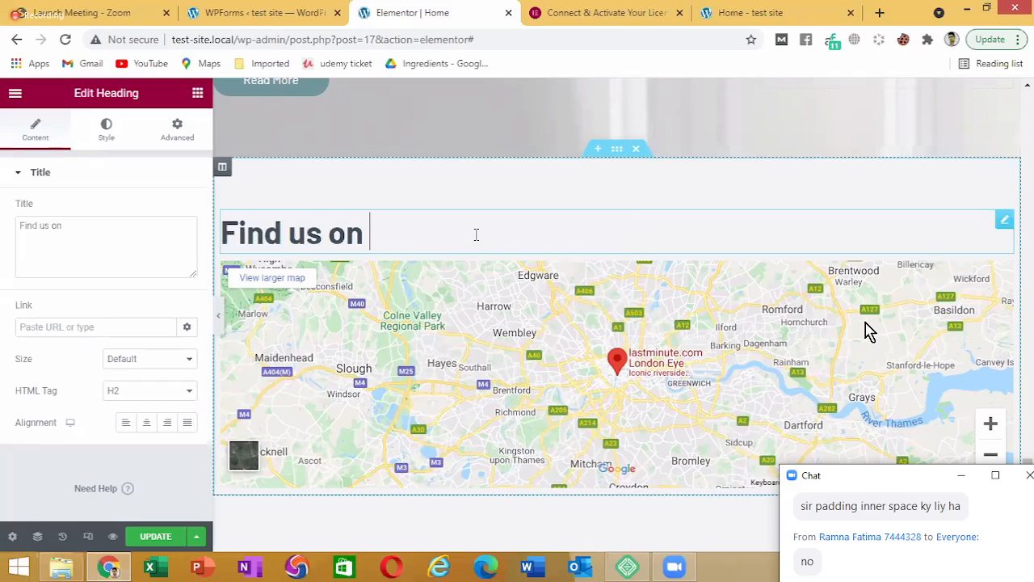
{"action": "type", "text": "Map!"}
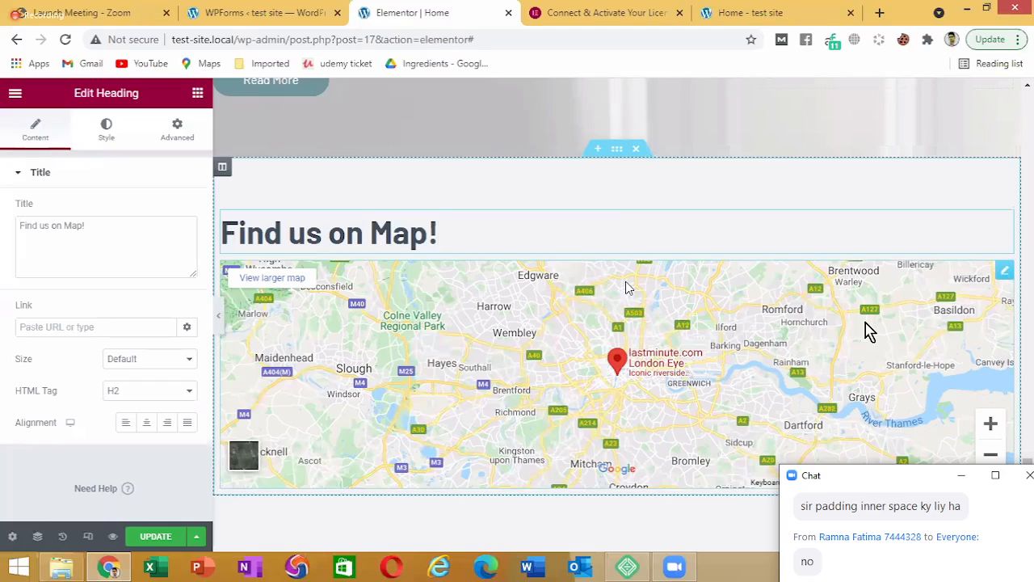
Change the map heading's HTML tag to H3 and align it to the center
{"action": "key", "text": "ctrl+a"}
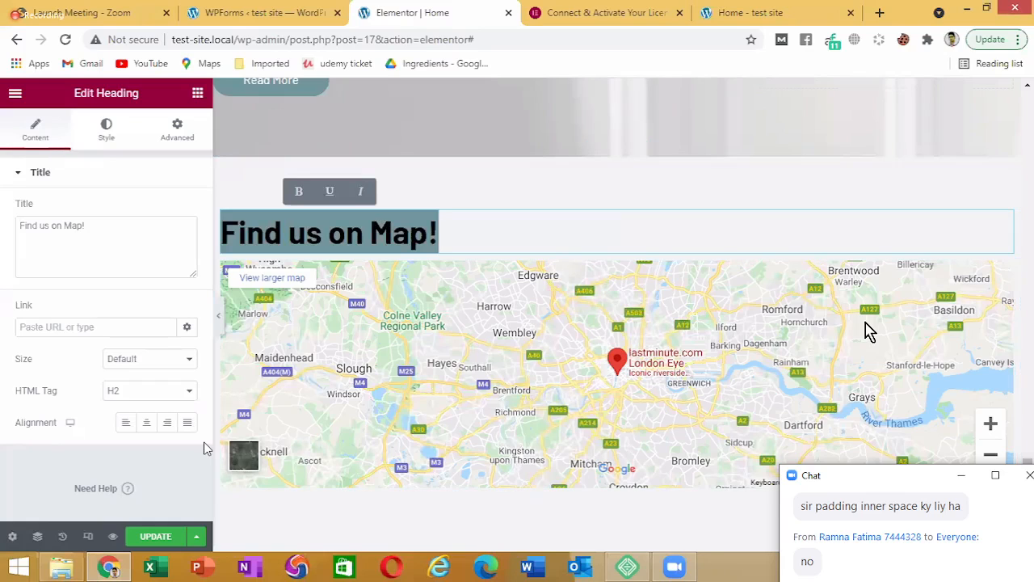
{"action": "left_click", "coordinate": [168, 396]}
{"action": "left_click", "coordinate": [156, 428]}
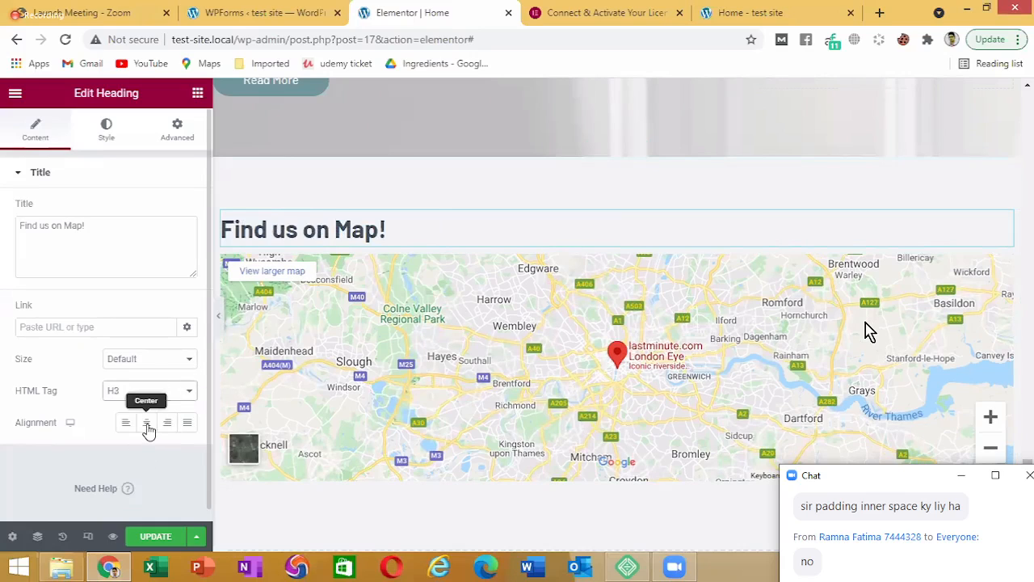
{"action": "left_click", "coordinate": [148, 429]}
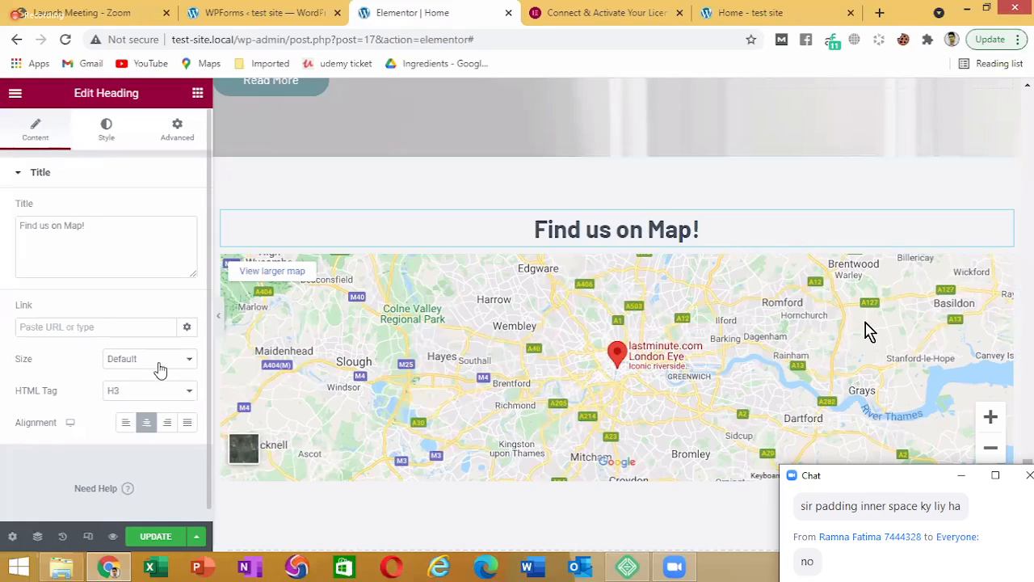
{"action": "left_click", "coordinate": [110, 121]}
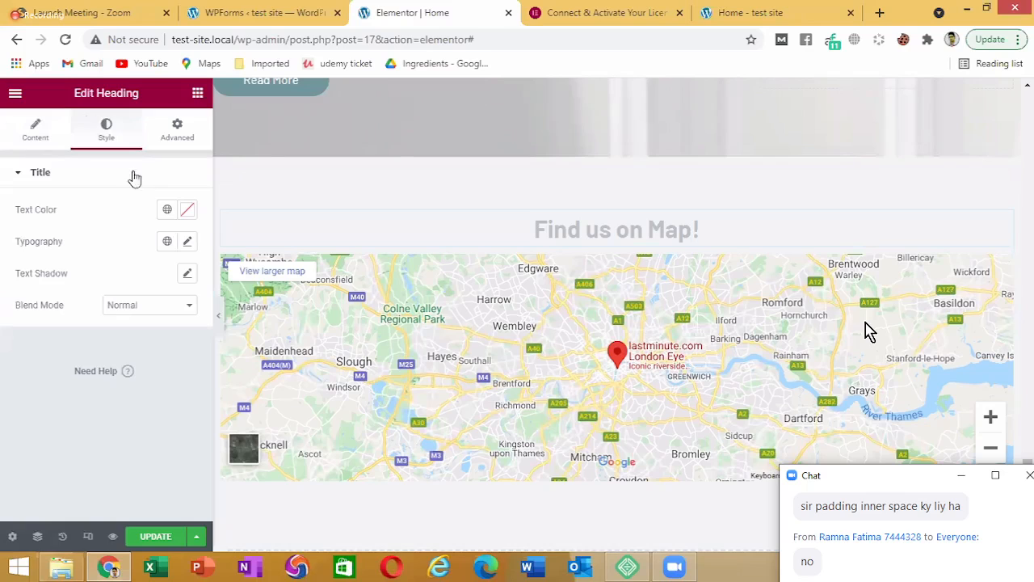
{"action": "left_click", "coordinate": [38, 129]}
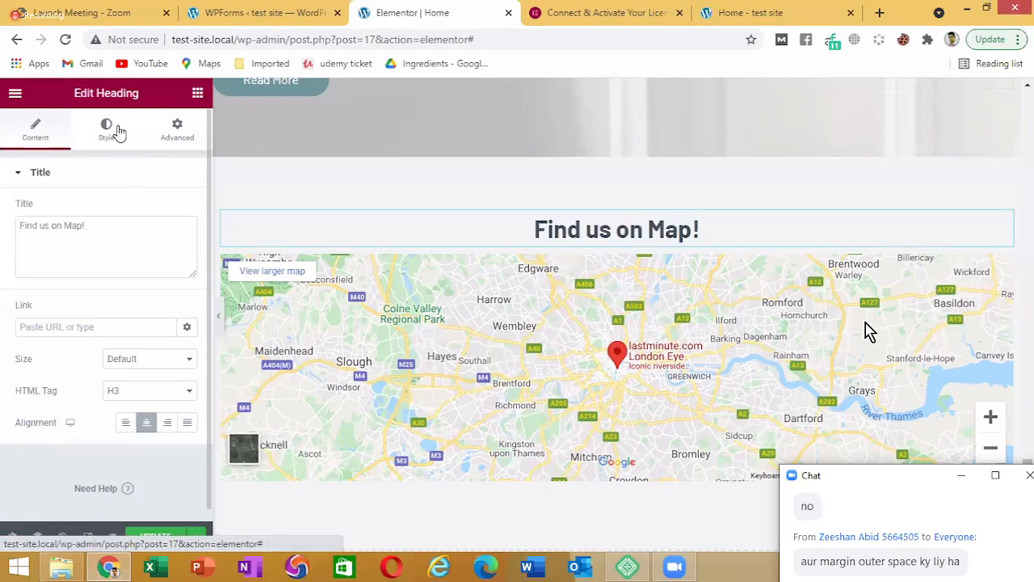
{"action": "left_click", "coordinate": [119, 131]}
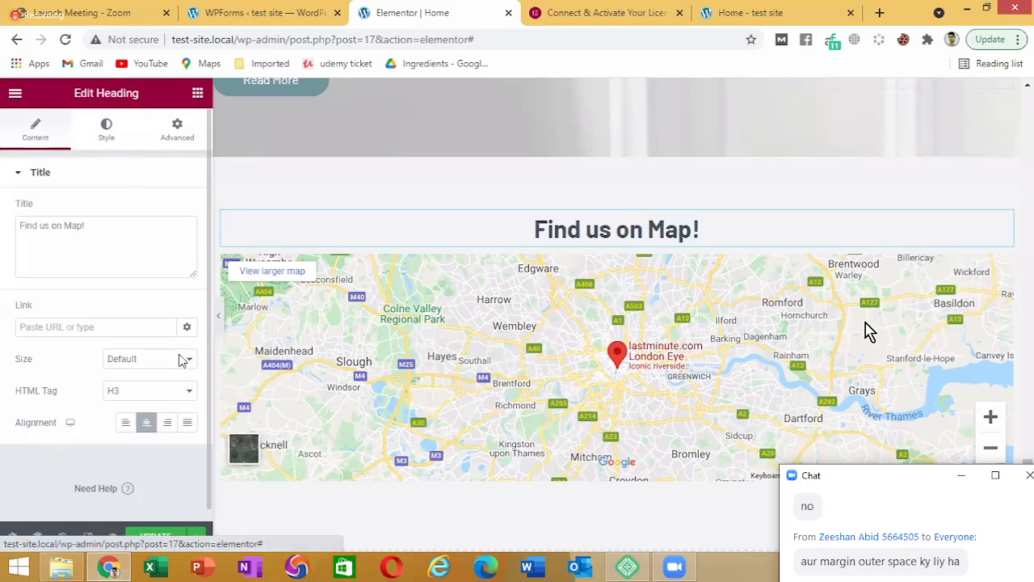
Try a linked margin of 10 px on all four sides of the heading and clear it
{"action": "left_click", "coordinate": [182, 127]}
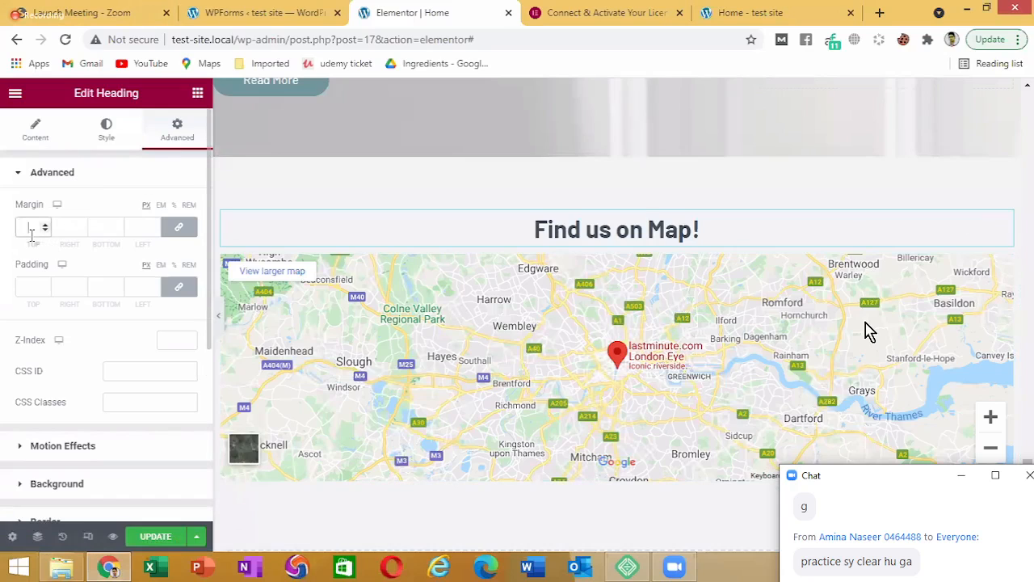
{"action": "type", "text": "10"}
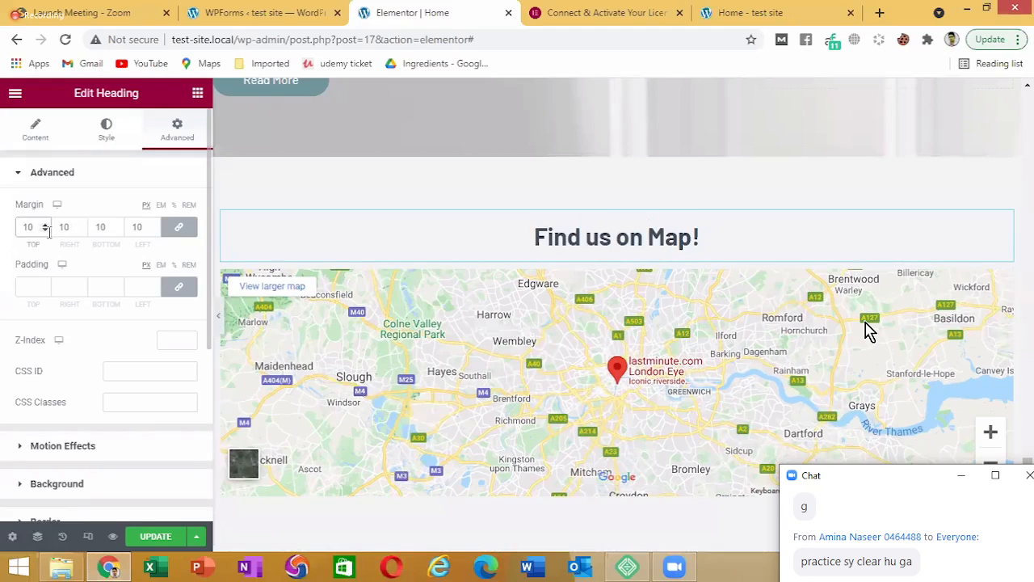
{"action": "key", "text": "BackSpace"}
{"action": "key", "text": "BackSpace"}
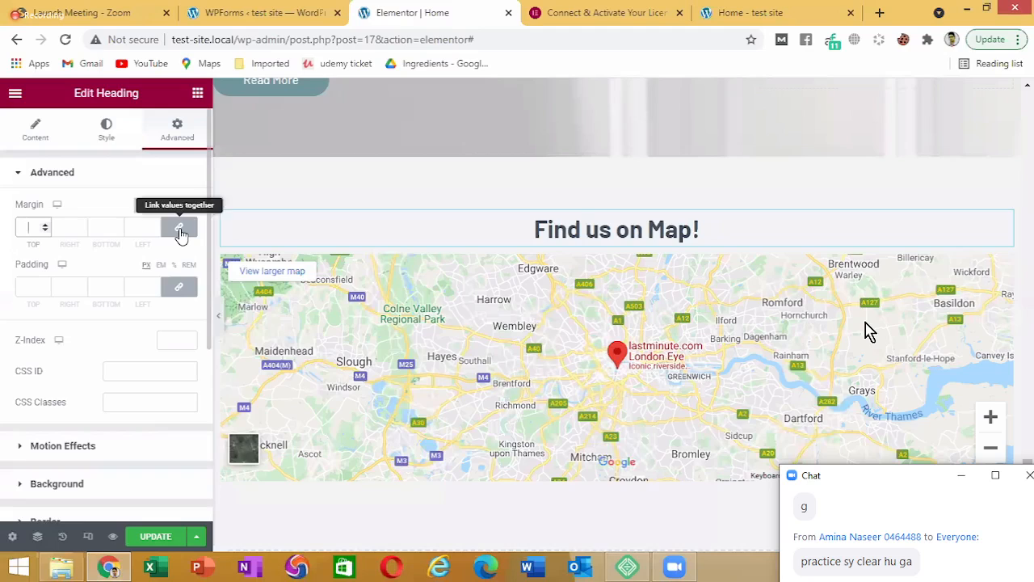
Unlink the heading's margin values and set only its bottom margin to 10 px
{"action": "left_click", "coordinate": [179, 229]}
{"action": "left_click", "coordinate": [179, 227]}
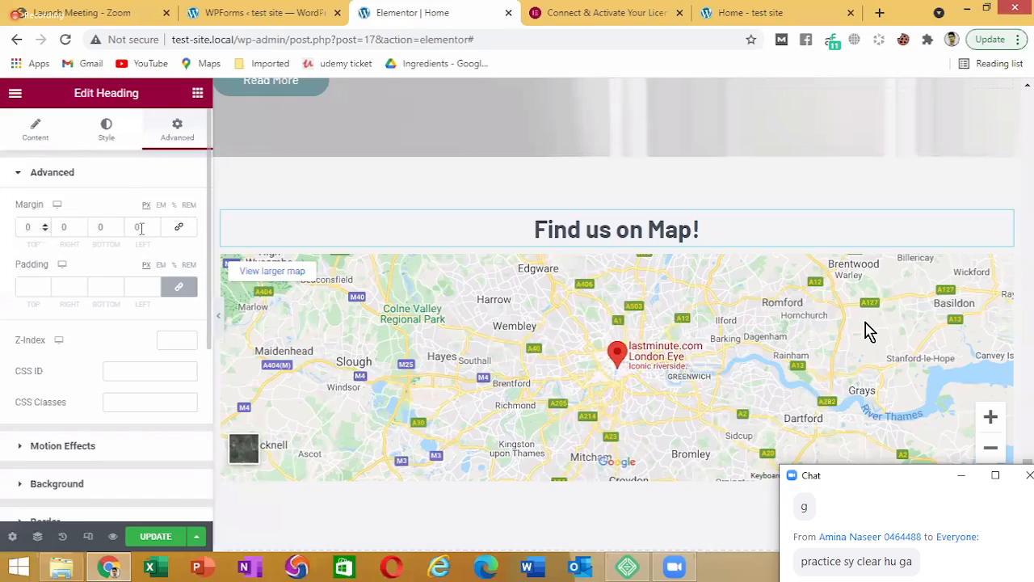
{"action": "left_click_drag", "start_coordinate": [141, 227], "coordinate": [118, 234]}
{"action": "left_click", "coordinate": [105, 228]}
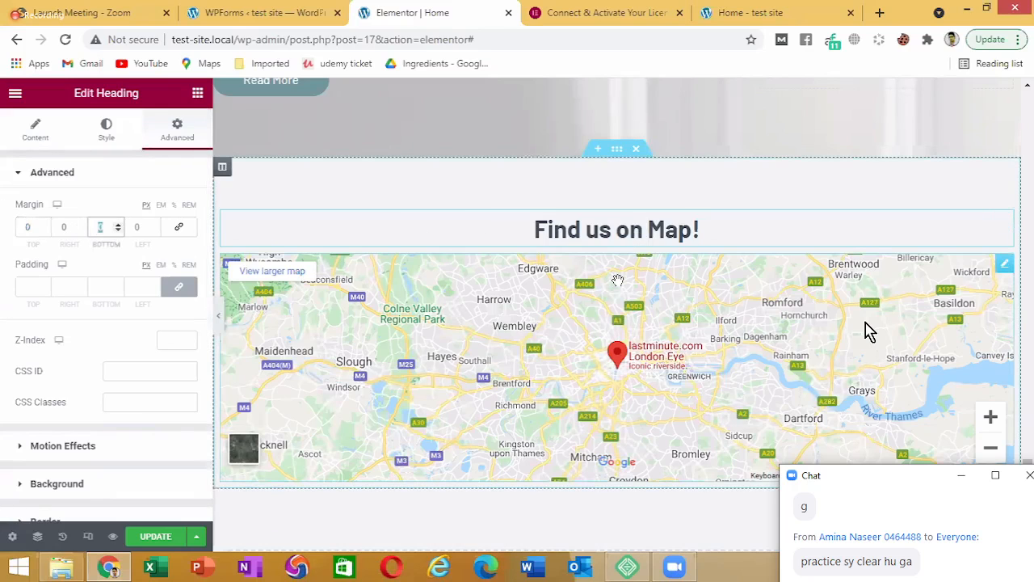
{"action": "type", "text": "10"}
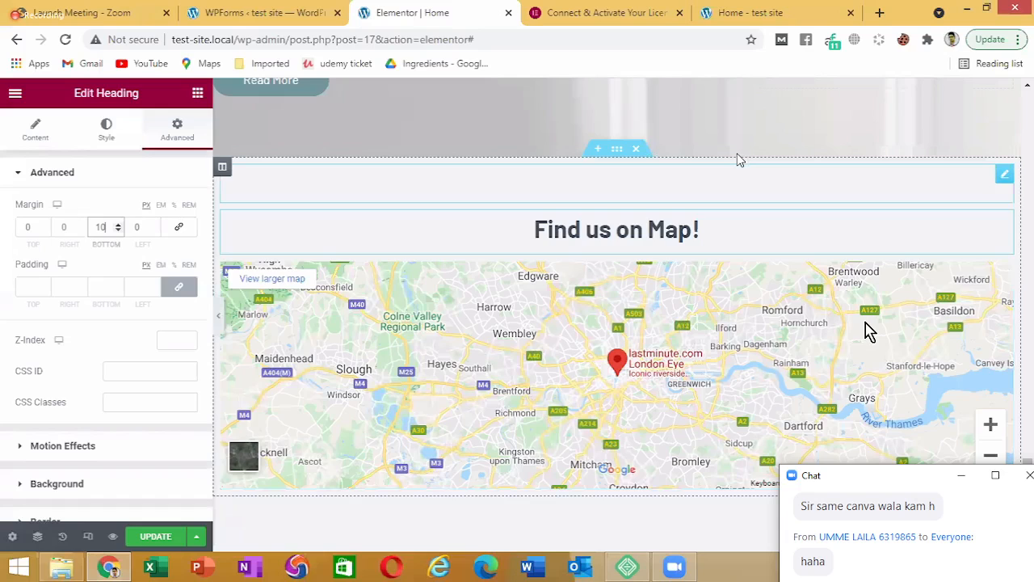
Review the whole Home page in the editor, from the hero banner through Services and testimonials to the map section and footer
{"action": "scroll", "coordinate": [737, 159], "scroll_direction": "up", "scroll_amount": 10}
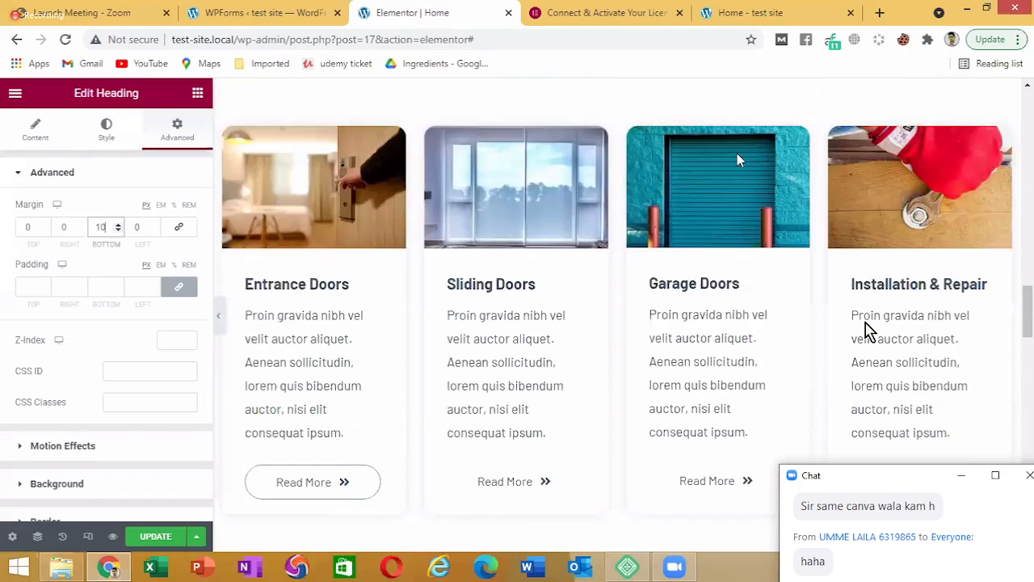
{"action": "scroll", "coordinate": [736, 159], "scroll_direction": "up", "scroll_amount": 10}
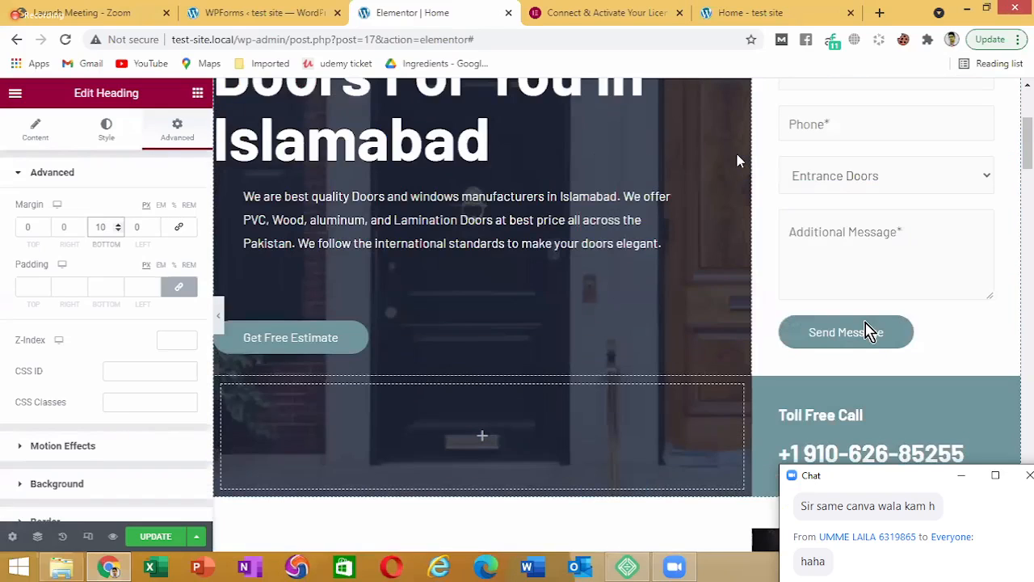
{"action": "scroll", "coordinate": [523, 165], "scroll_direction": "down", "scroll_amount": 15}
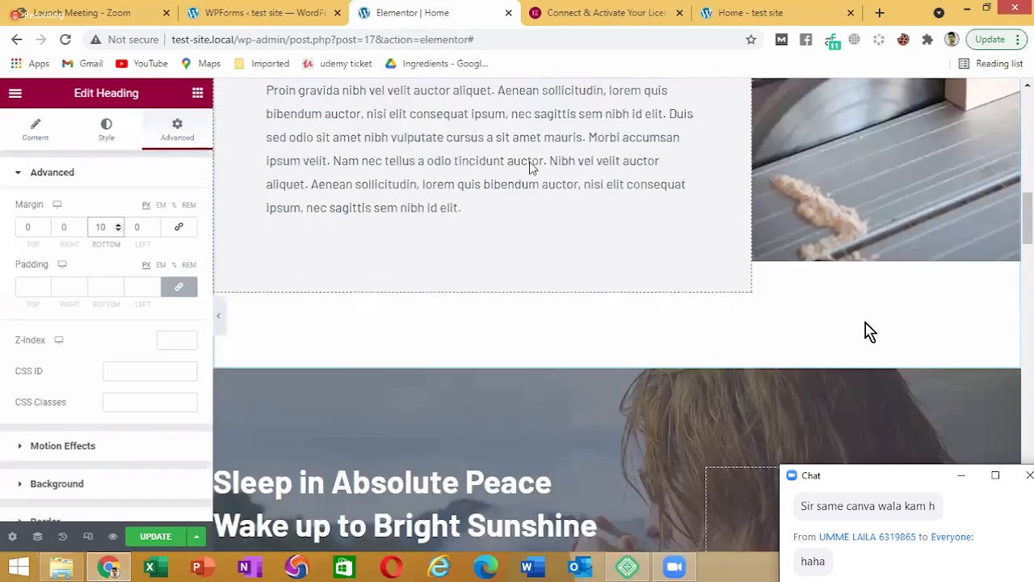
{"action": "scroll", "coordinate": [531, 165], "scroll_direction": "down", "scroll_amount": 15}
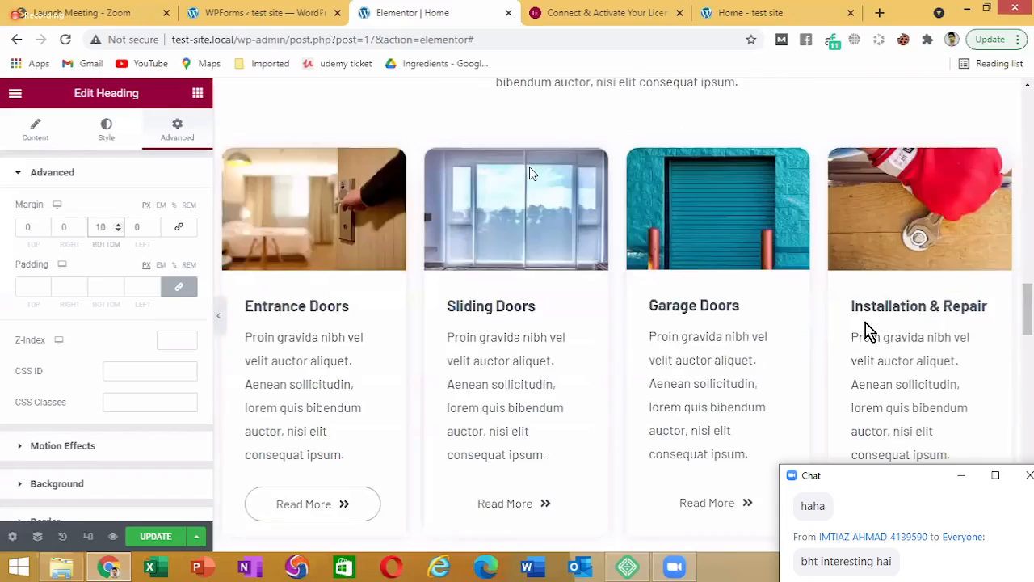
{"action": "scroll", "coordinate": [529, 169], "scroll_direction": "down", "scroll_amount": 4}
{"action": "scroll", "coordinate": [266, 436], "scroll_direction": "down", "scroll_amount": 8}
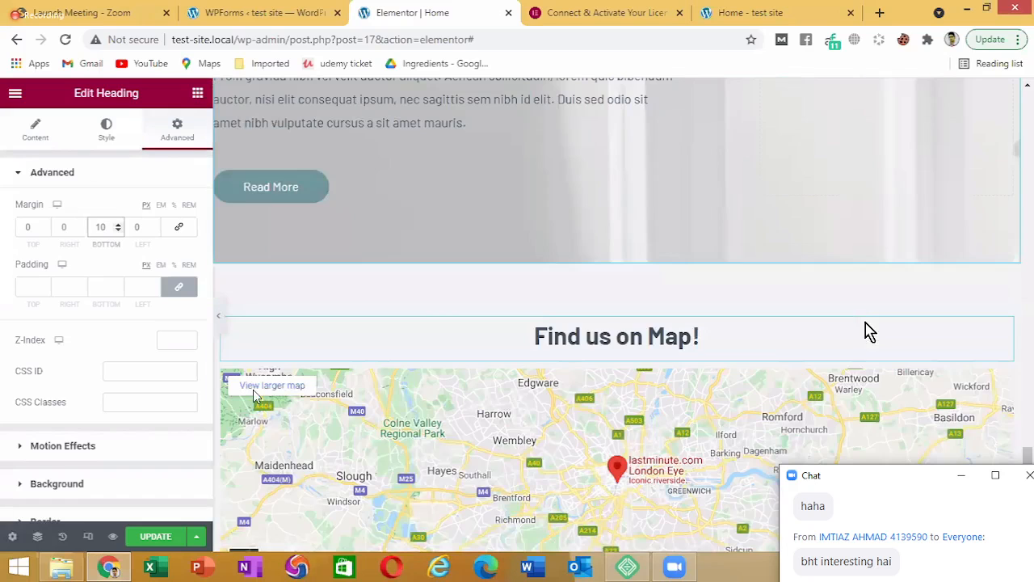
{"action": "scroll", "coordinate": [360, 301], "scroll_direction": "down", "scroll_amount": 1}
{"action": "scroll", "coordinate": [364, 299], "scroll_direction": "up", "scroll_amount": 15}
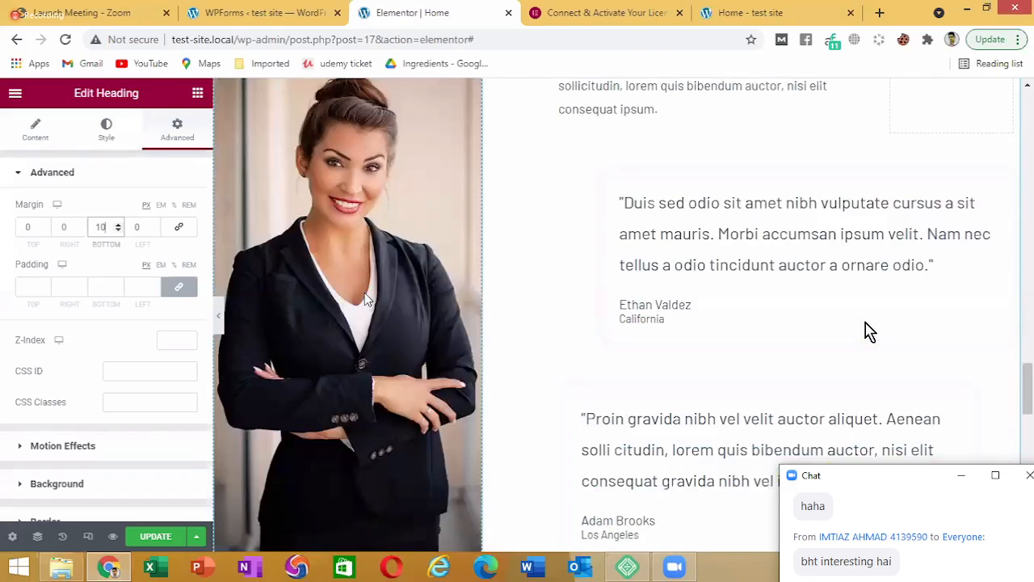
{"action": "scroll", "coordinate": [364, 299], "scroll_direction": "up", "scroll_amount": 10}
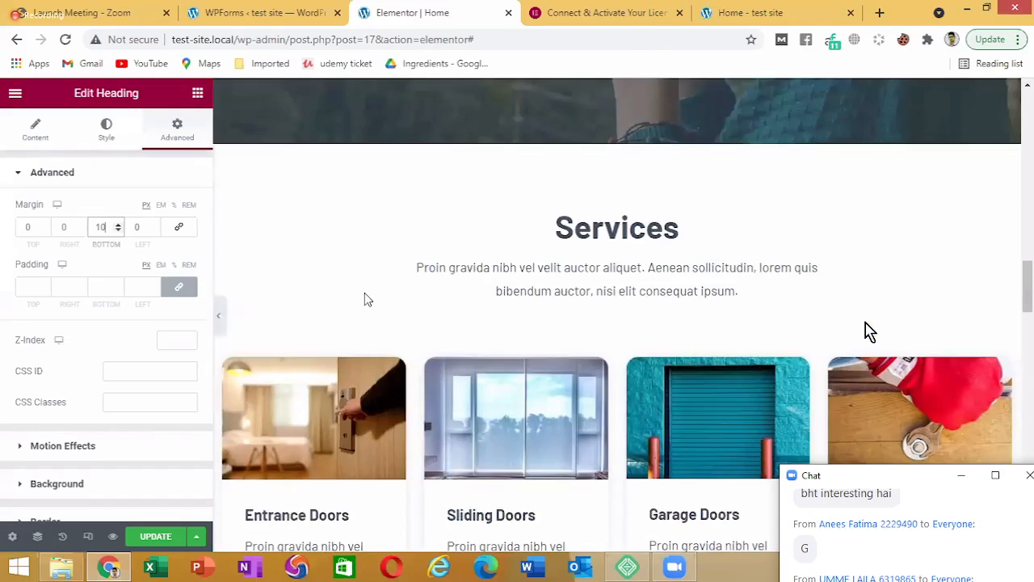
{"action": "scroll", "coordinate": [364, 293], "scroll_direction": "up", "scroll_amount": 10}
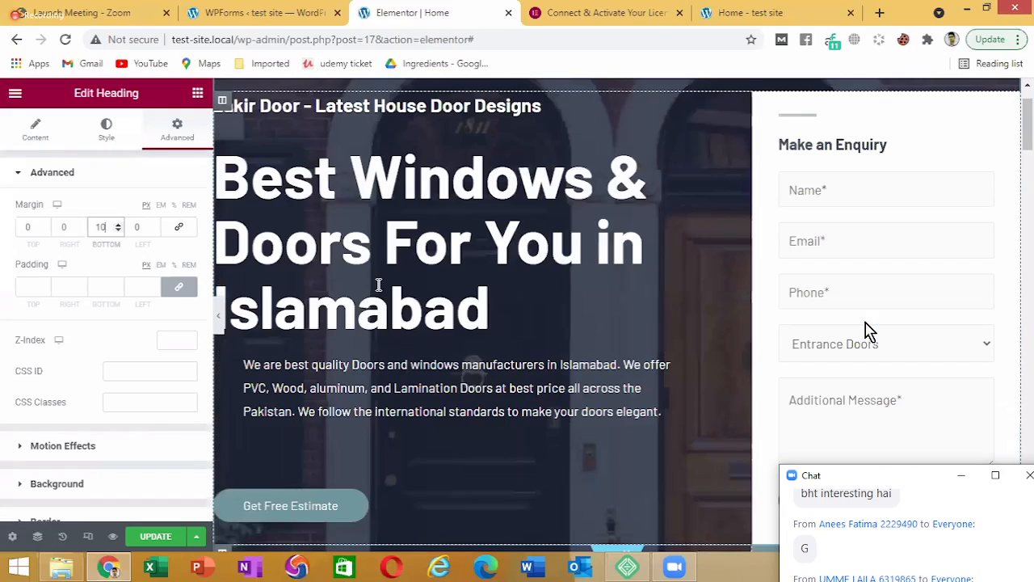
{"action": "scroll", "coordinate": [407, 311], "scroll_direction": "down", "scroll_amount": 10}
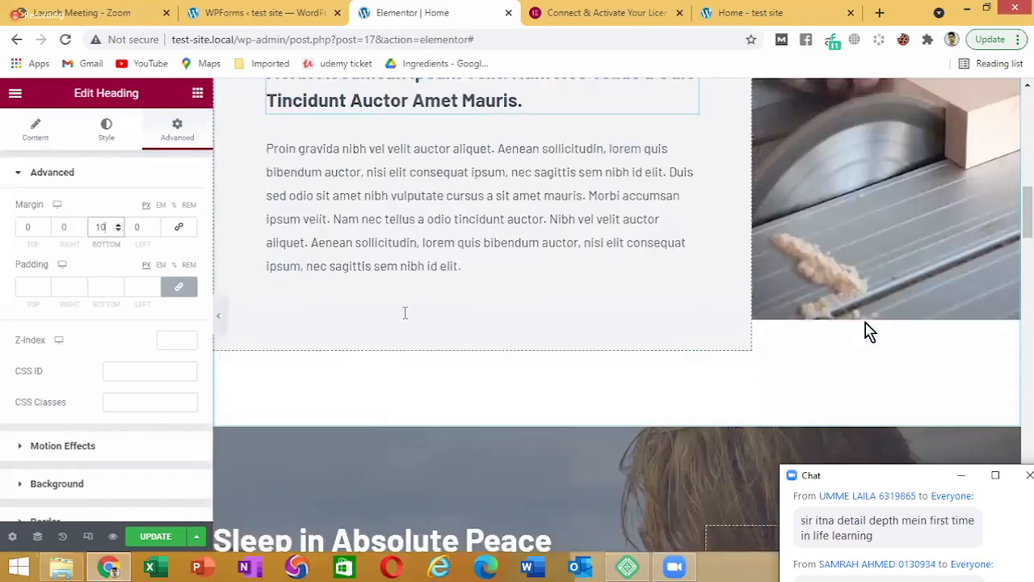
{"action": "scroll", "coordinate": [403, 320], "scroll_direction": "down", "scroll_amount": 10}
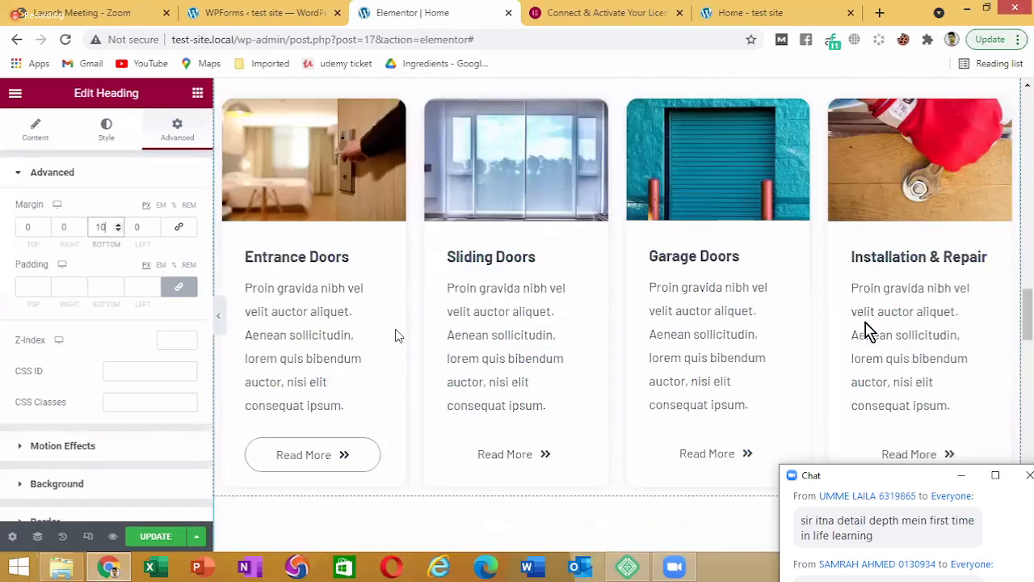
{"action": "scroll", "coordinate": [375, 319], "scroll_direction": "down", "scroll_amount": 10}
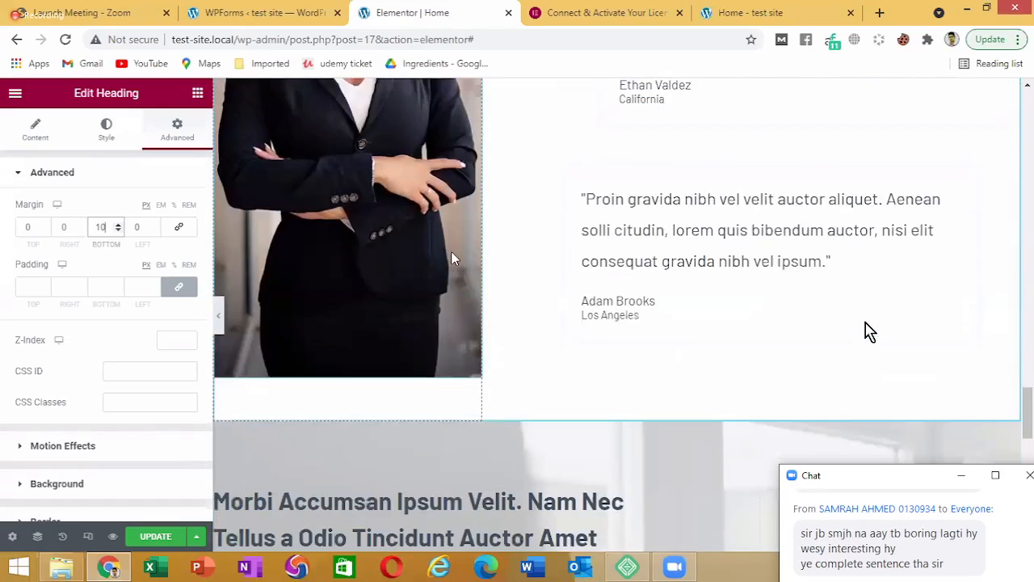
{"action": "scroll", "coordinate": [506, 500], "scroll_direction": "down", "scroll_amount": 5}
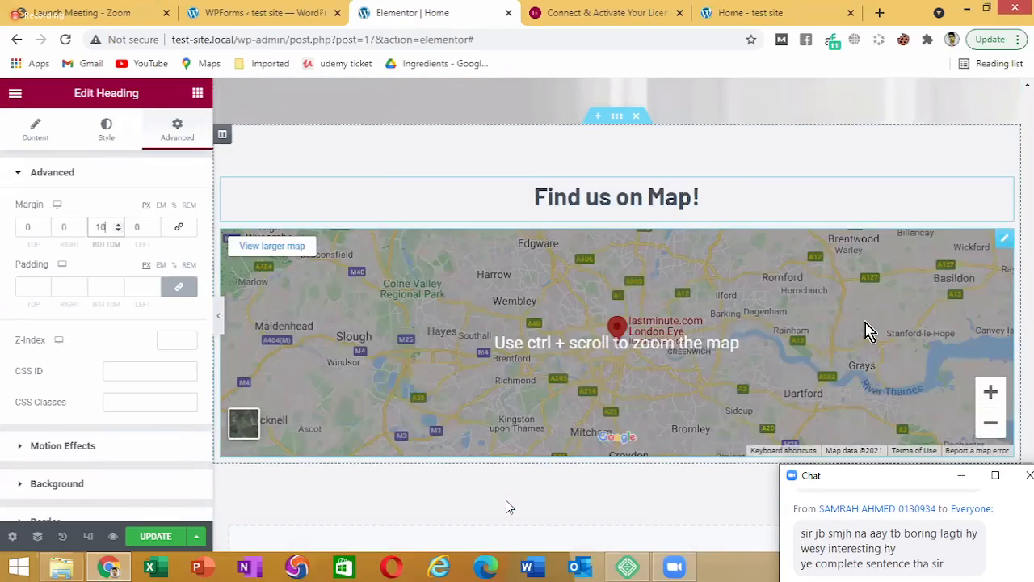
{"action": "scroll", "coordinate": [505, 506], "scroll_direction": "down", "scroll_amount": 3}
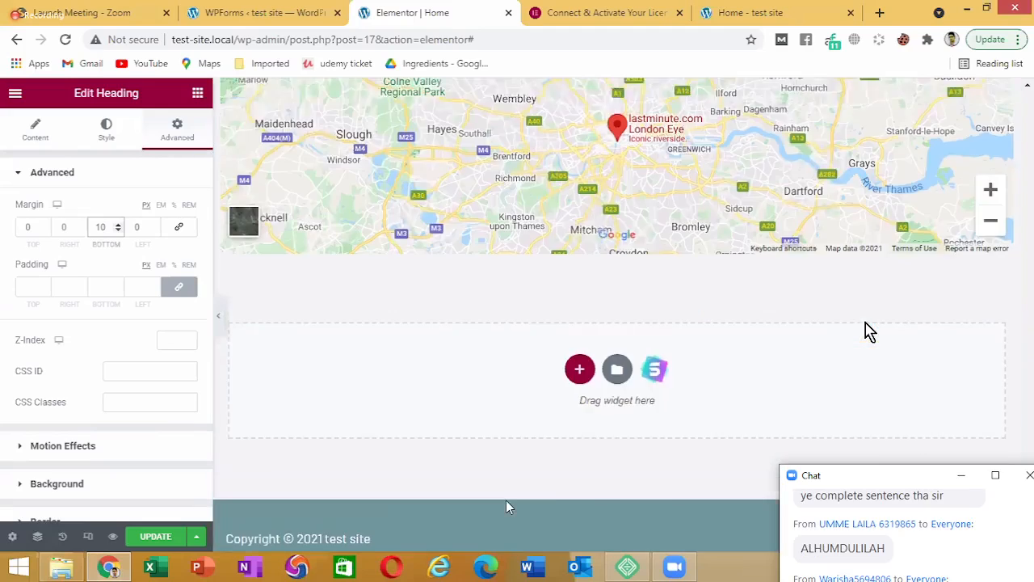
{"action": "scroll", "coordinate": [506, 505], "scroll_direction": "up", "scroll_amount": 6}
{"action": "scroll", "coordinate": [506, 501], "scroll_direction": "up", "scroll_amount": 10}
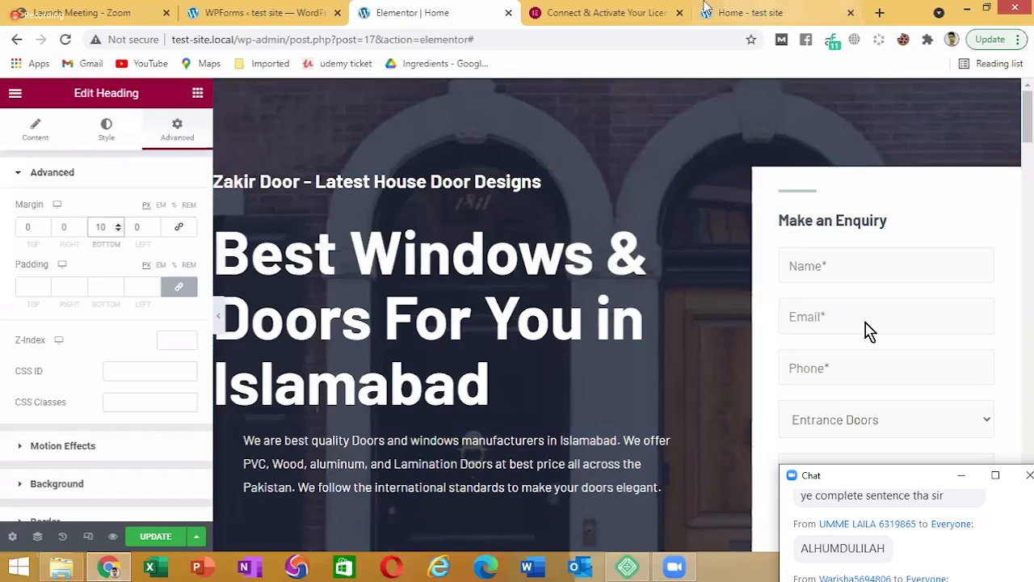
Switch to the live Home page's browser tab and search Google there for "elementor yutube"
{"action": "left_click", "coordinate": [737, 9]}
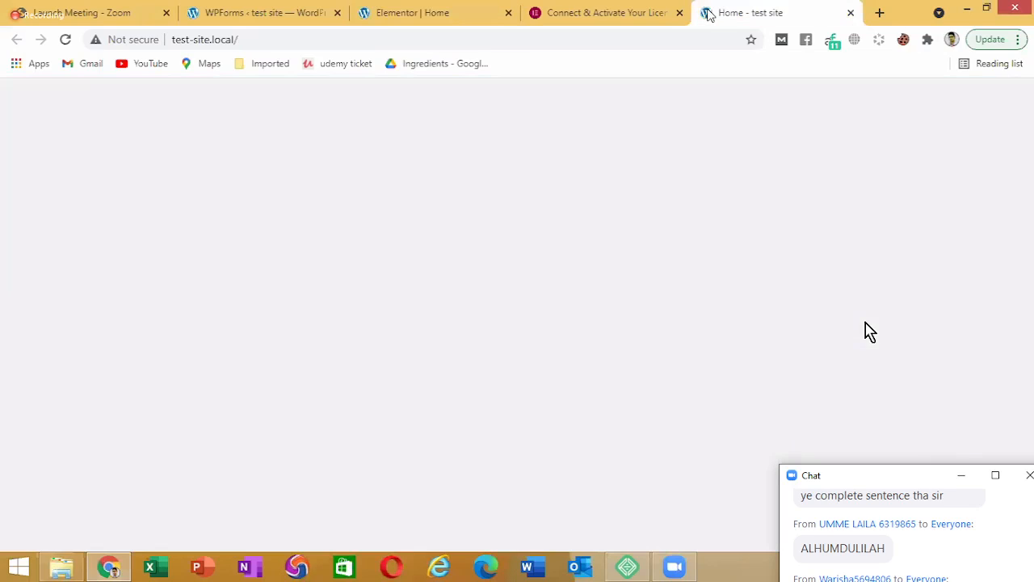
{"action": "left_click", "coordinate": [450, 36]}
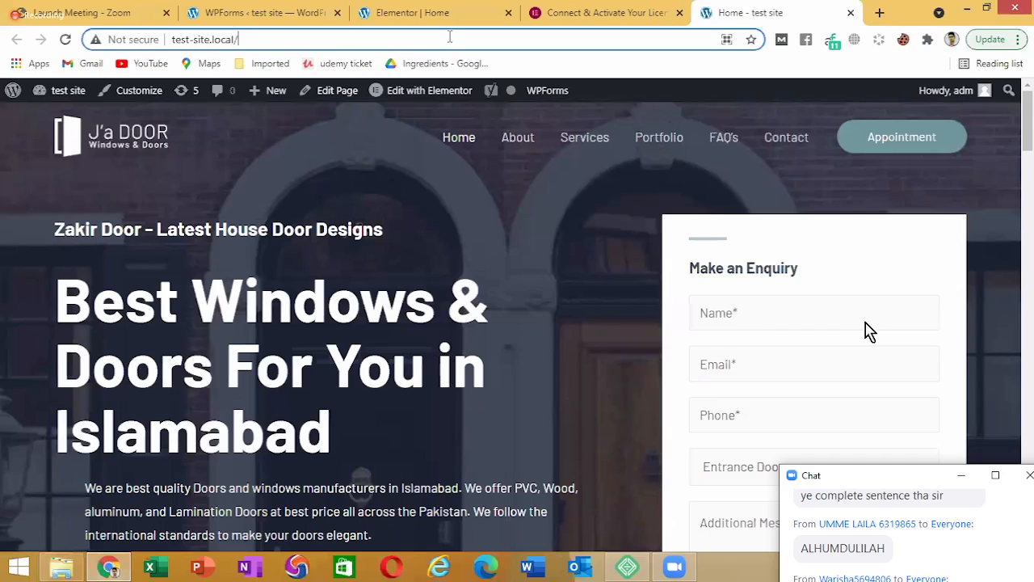
{"action": "left_click", "coordinate": [450, 36]}
{"action": "type", "text": "elemento"}
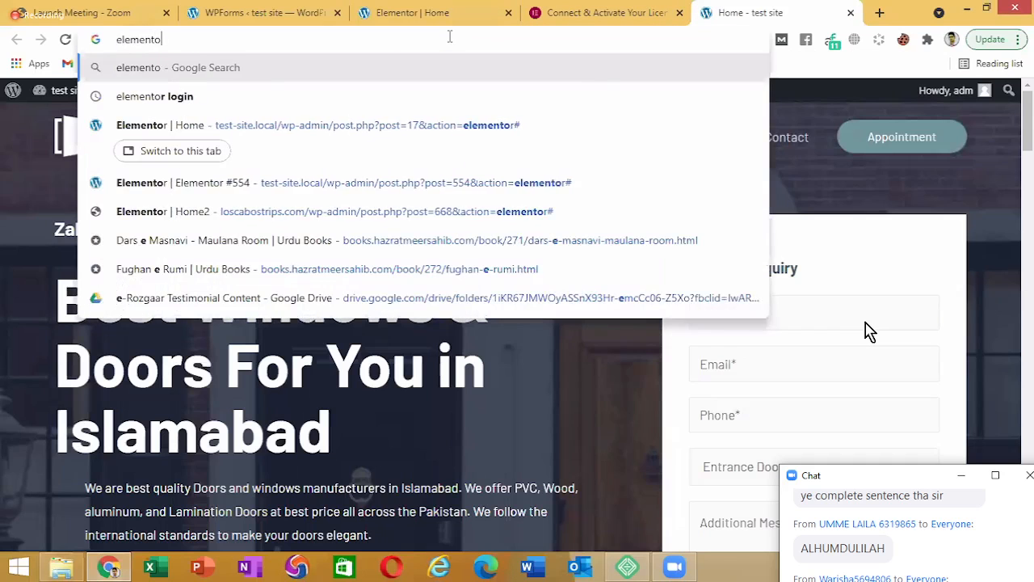
{"action": "type", "text": "r yutube"}
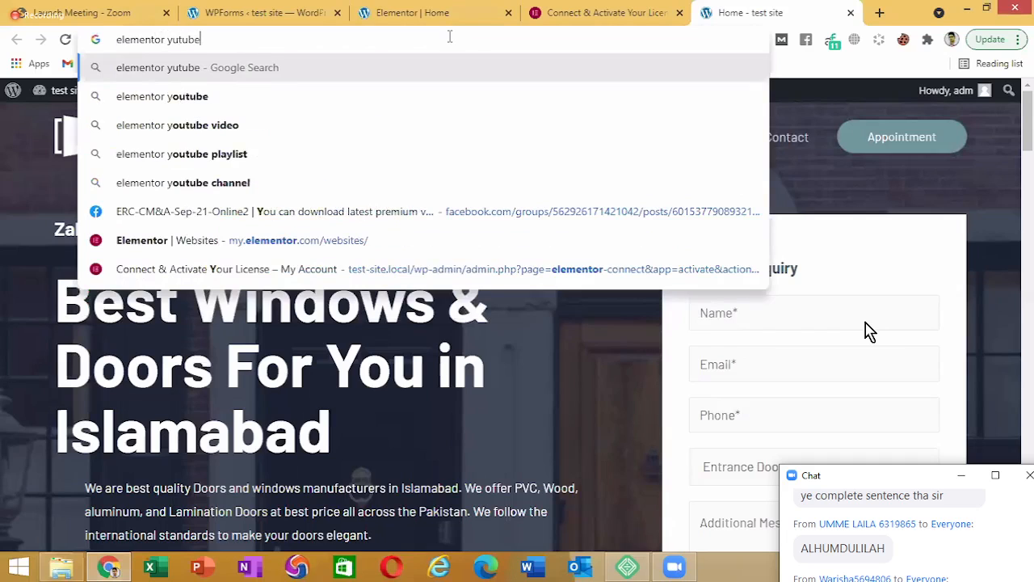
{"action": "key", "text": "Return"}
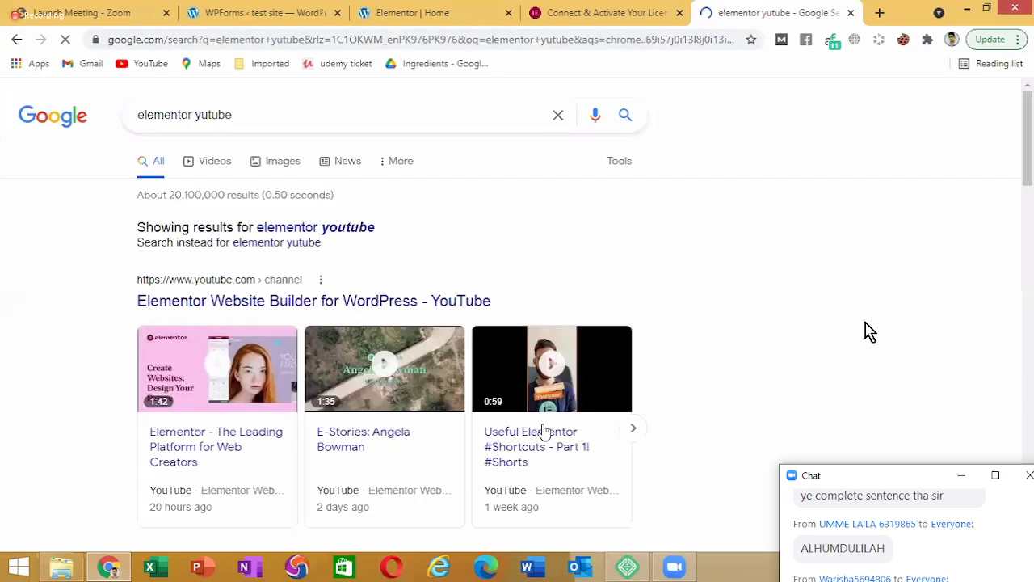
Open the video "Elementor - The Leading Platform for Web Creators" from the results and go to its channel, Elementor Website Builder for WordPress
{"action": "scroll", "coordinate": [250, 411], "scroll_direction": "down", "scroll_amount": 2}
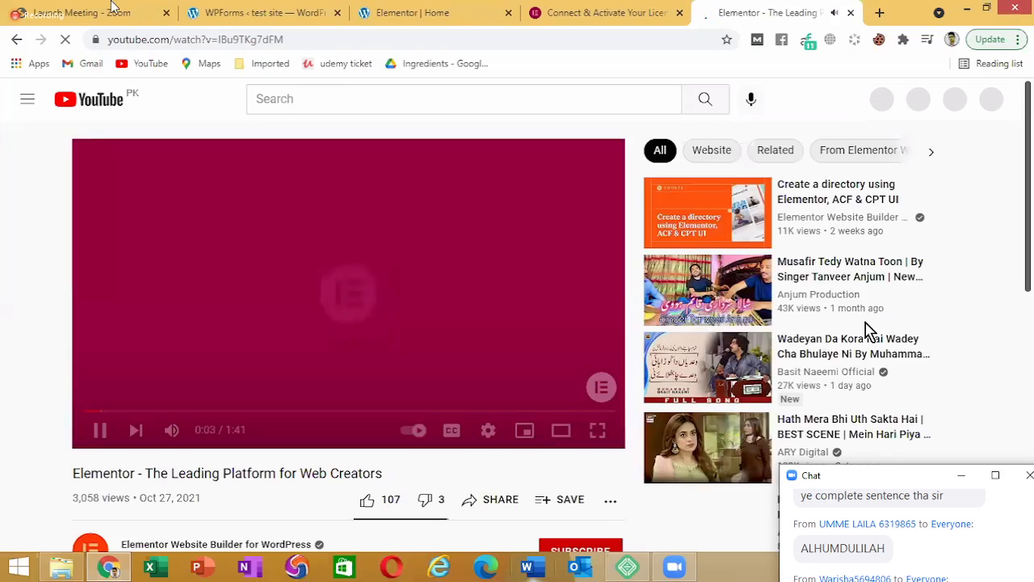
{"action": "scroll", "coordinate": [339, 234], "scroll_direction": "down", "scroll_amount": 3}
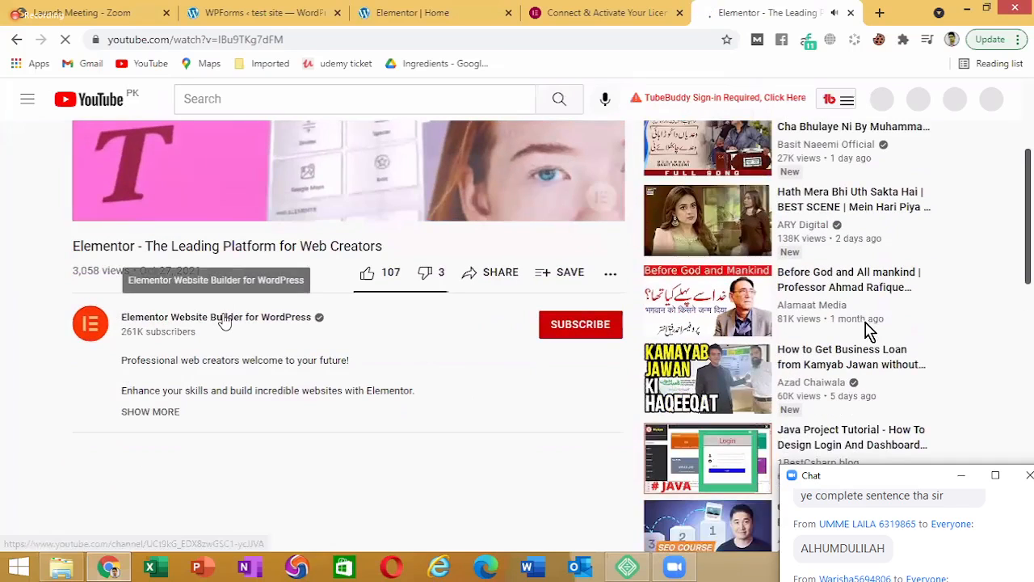
{"action": "left_click", "coordinate": [284, 312]}
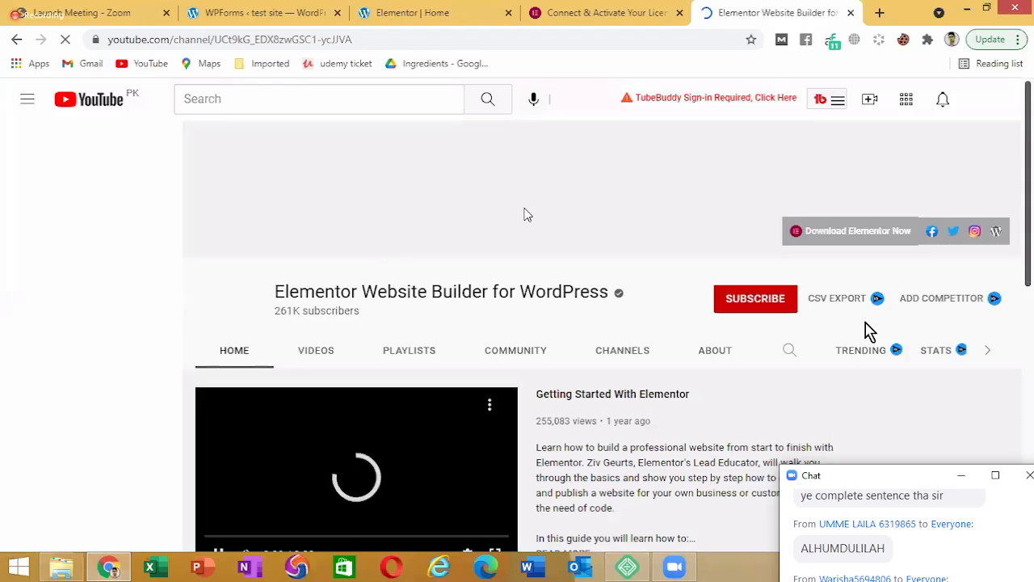
Show the Elementor channel's list of videos and browse its uploaded tutorials
{"action": "scroll", "coordinate": [330, 309], "scroll_direction": "down", "scroll_amount": 2}
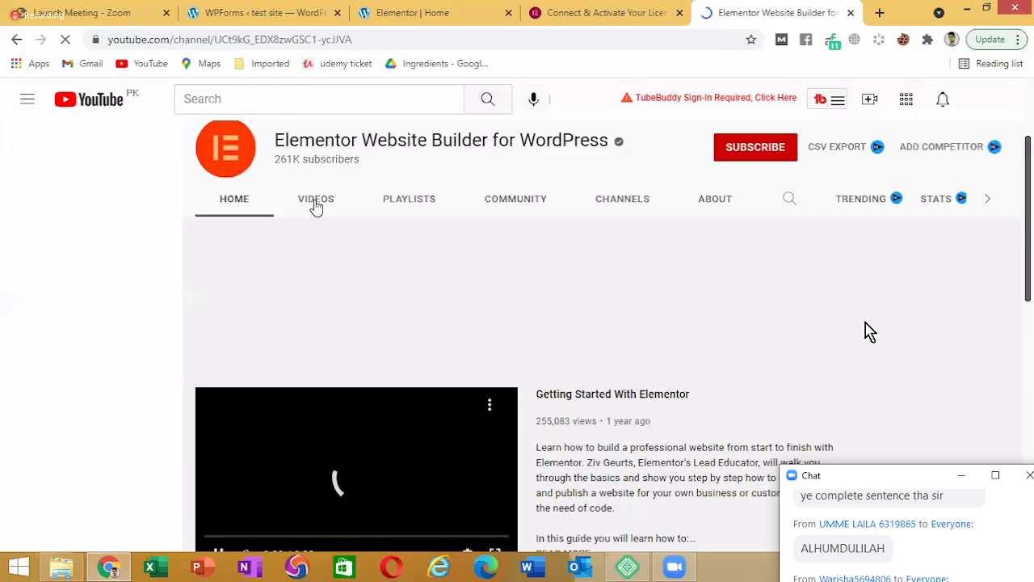
{"action": "left_click", "coordinate": [310, 350]}
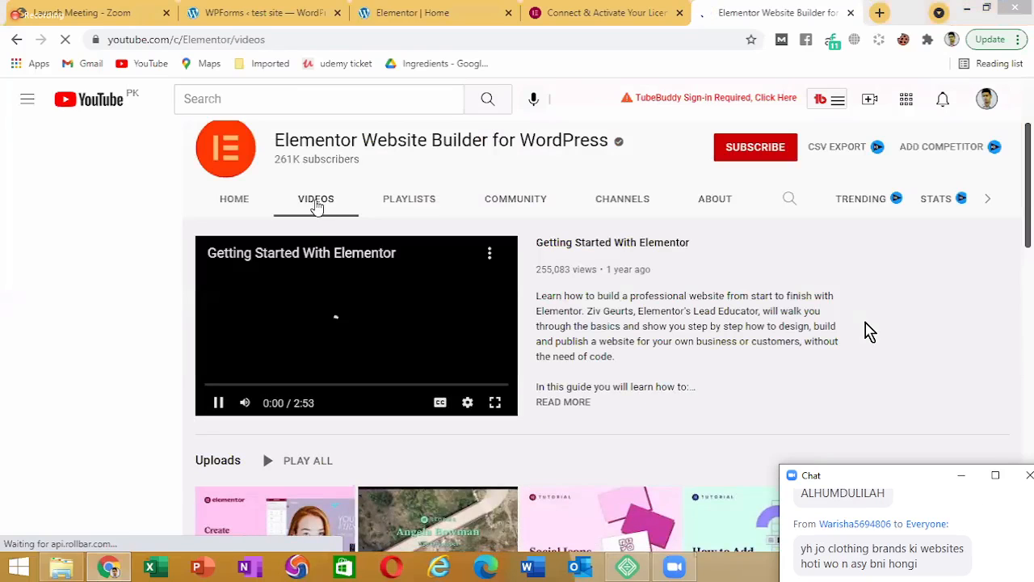
{"action": "left_click", "coordinate": [317, 205]}
{"action": "scroll", "coordinate": [869, 331], "scroll_direction": "down", "scroll_amount": 3}
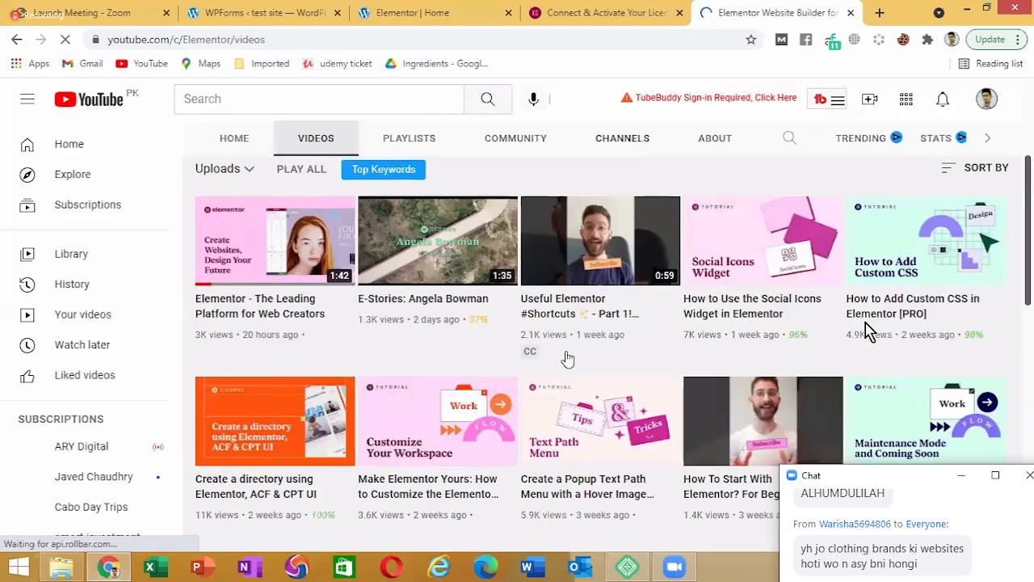
{"action": "scroll", "coordinate": [606, 347], "scroll_direction": "down", "scroll_amount": 2}
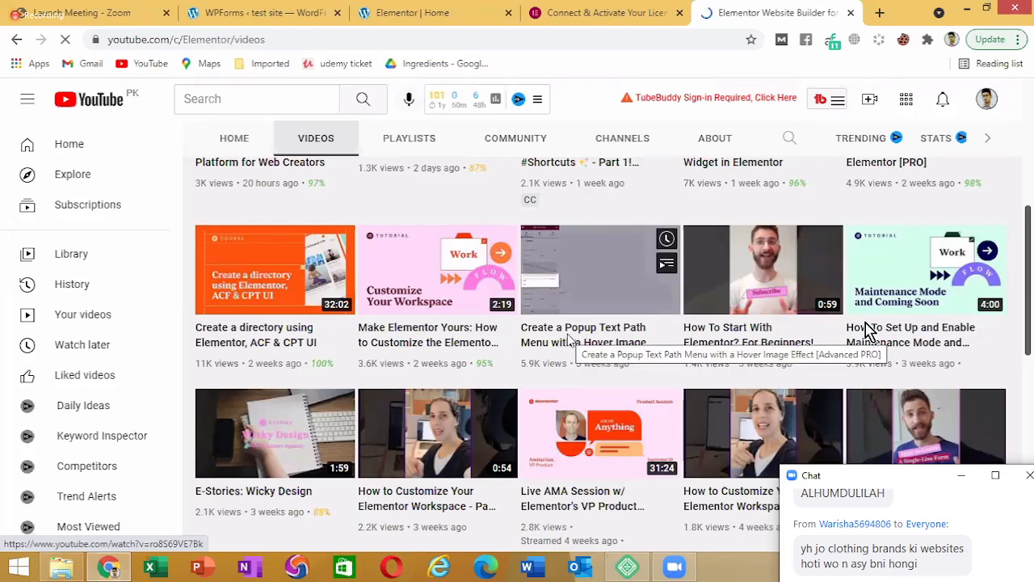
Open the Popup Text Path Menu and "Make Elementor Yours: How to Customize the Elementor Editor" videos in new tabs and view the latter
{"action": "right_click", "coordinate": [573, 338]}
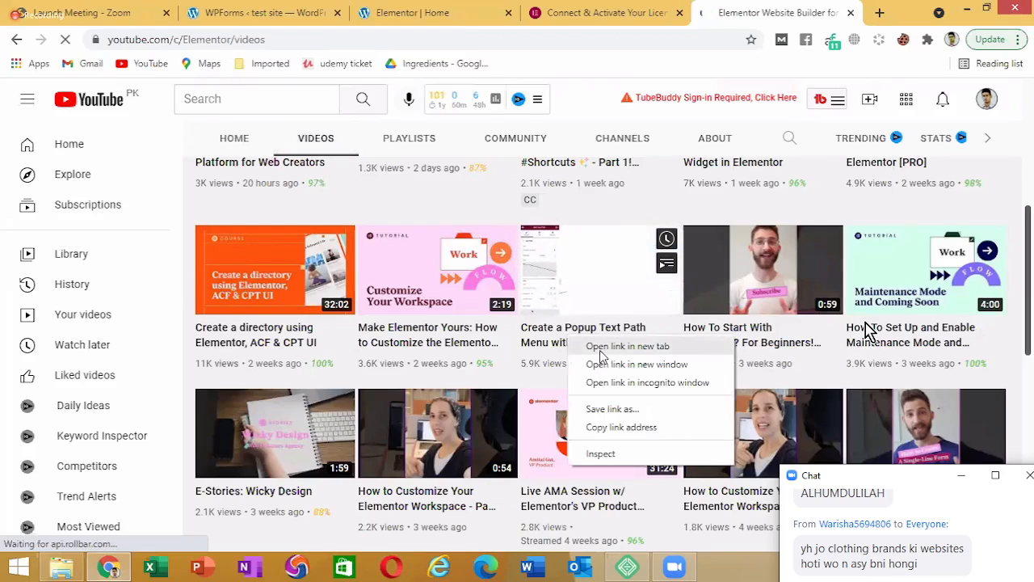
{"action": "left_click", "coordinate": [614, 347]}
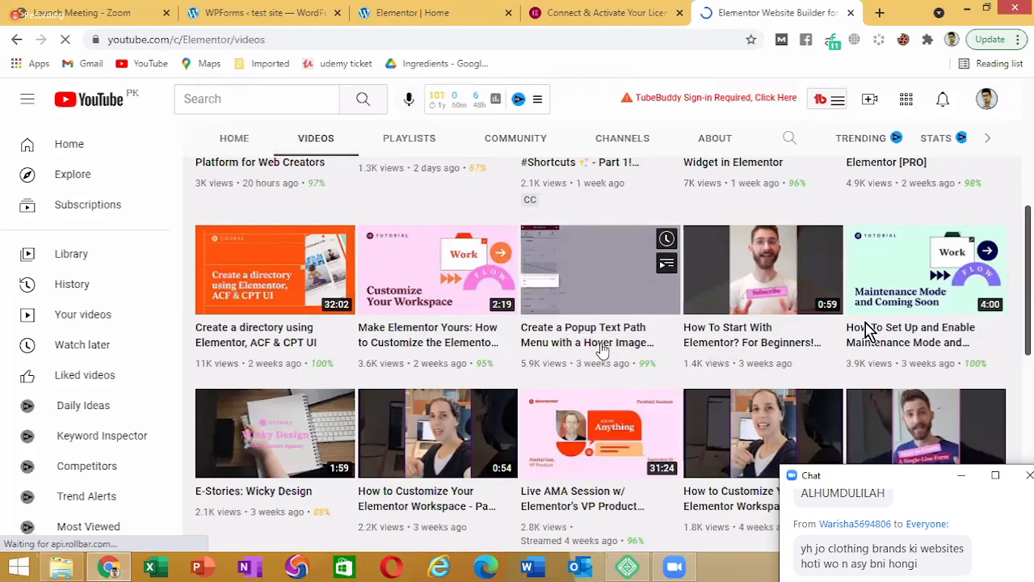
{"action": "right_click", "coordinate": [433, 338]}
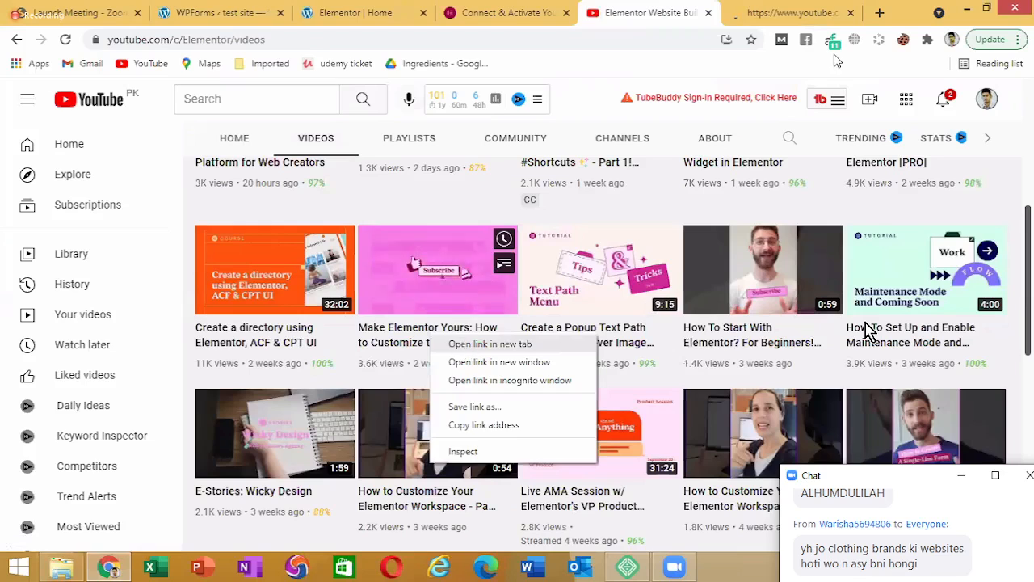
{"action": "left_click", "coordinate": [468, 346]}
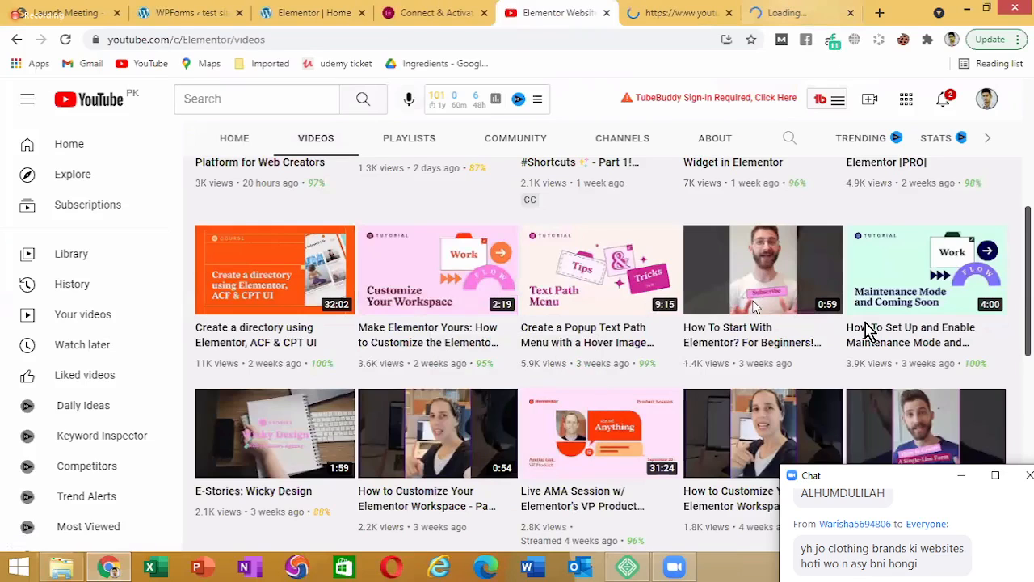
{"action": "left_click", "coordinate": [787, 13]}
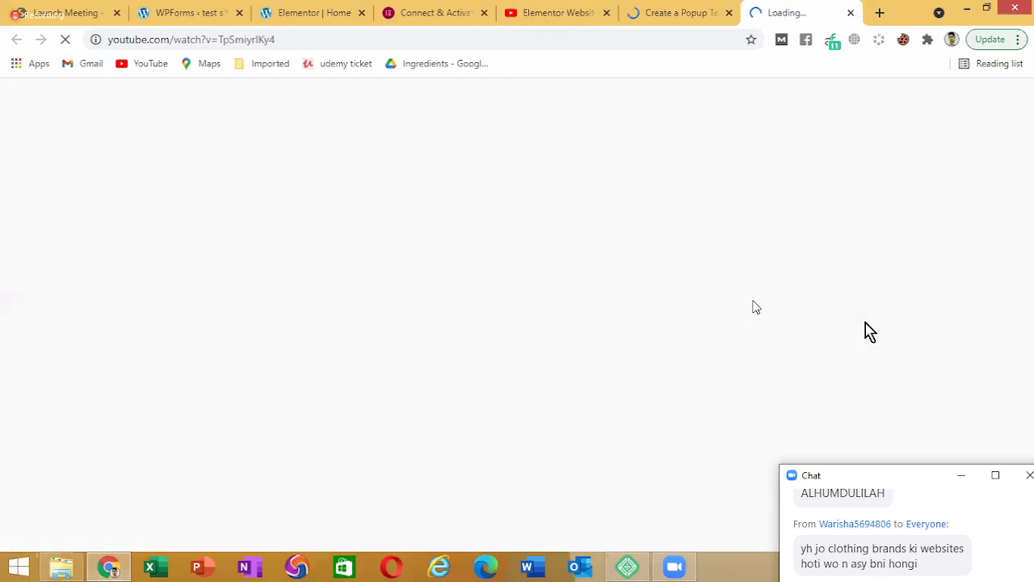
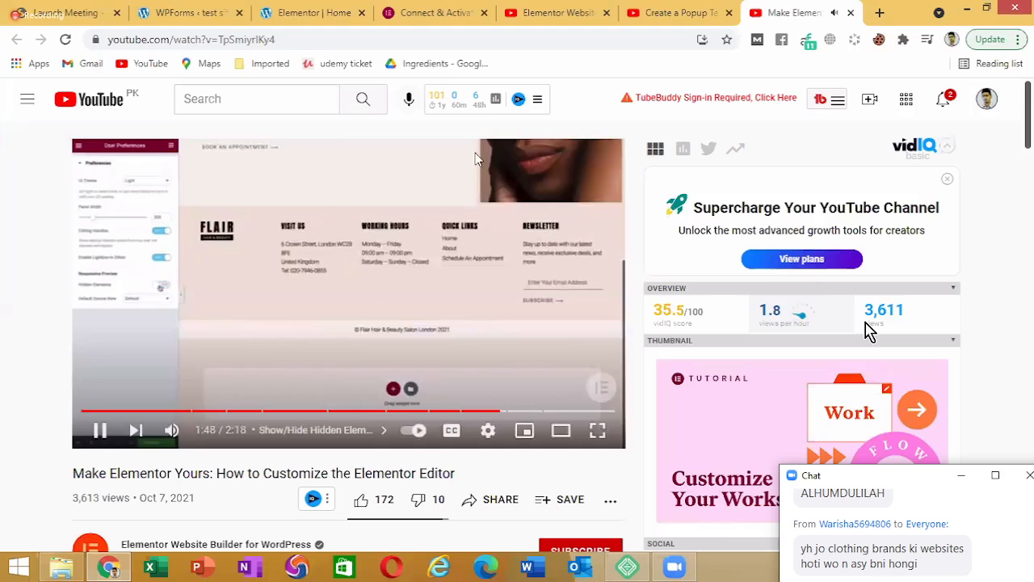
View the "Create a Popup Text Path Menu" video from its "Creating the popup" chapter at 1:34, pause it and look over its description
{"action": "left_click", "coordinate": [701, 12]}
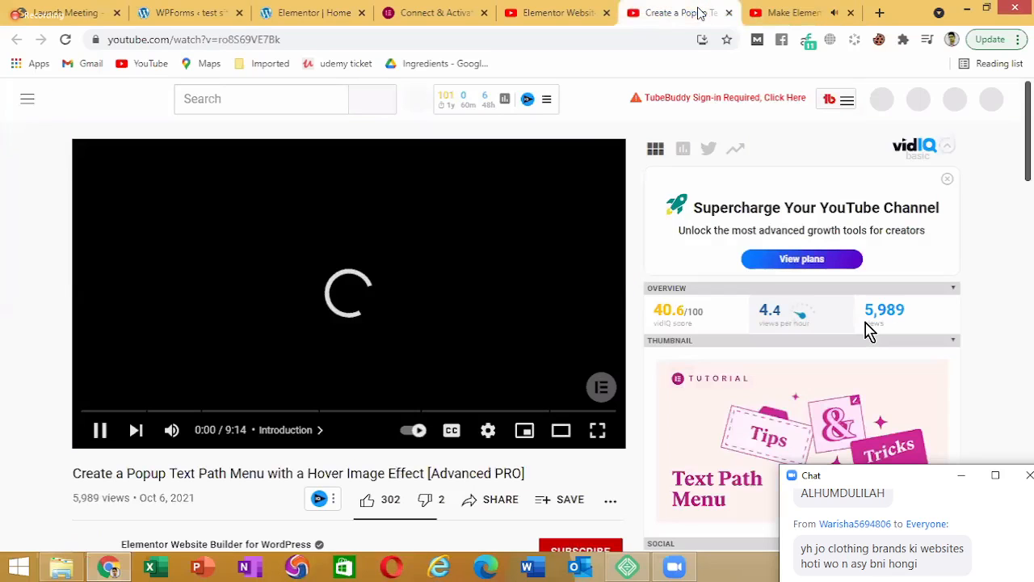
{"action": "left_click", "coordinate": [102, 412]}
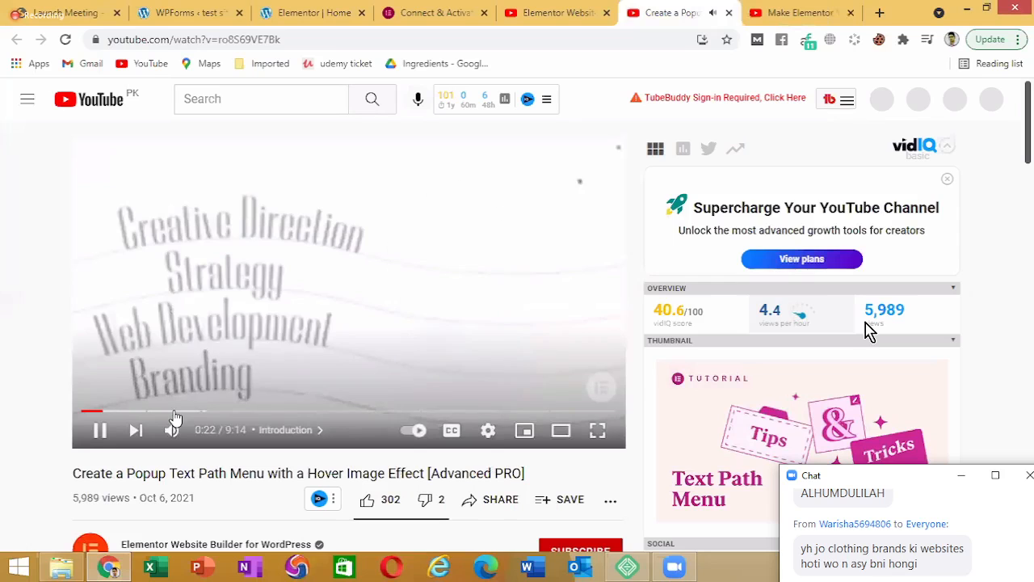
{"action": "left_click", "coordinate": [174, 413]}
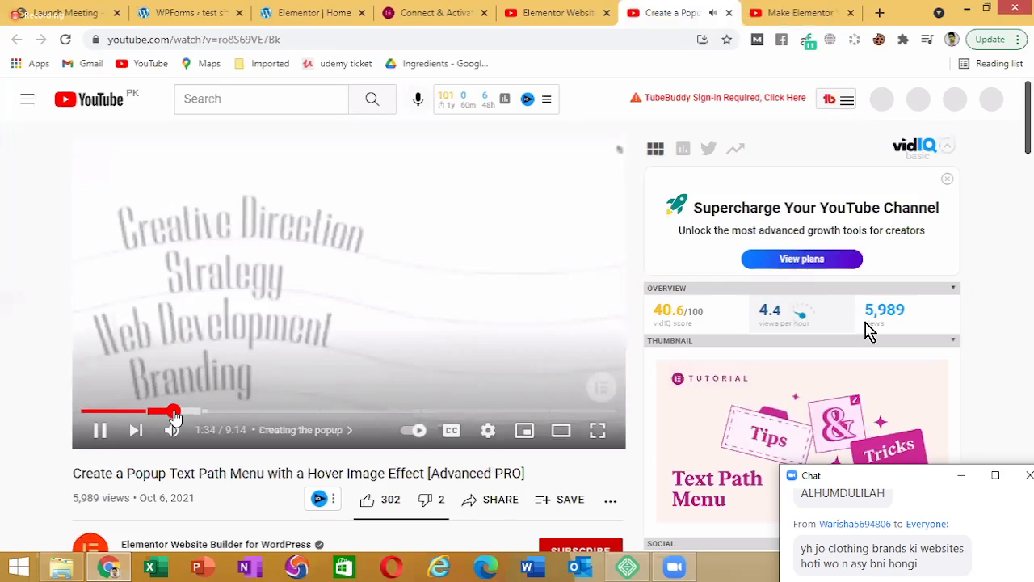
{"action": "left_click", "coordinate": [437, 306]}
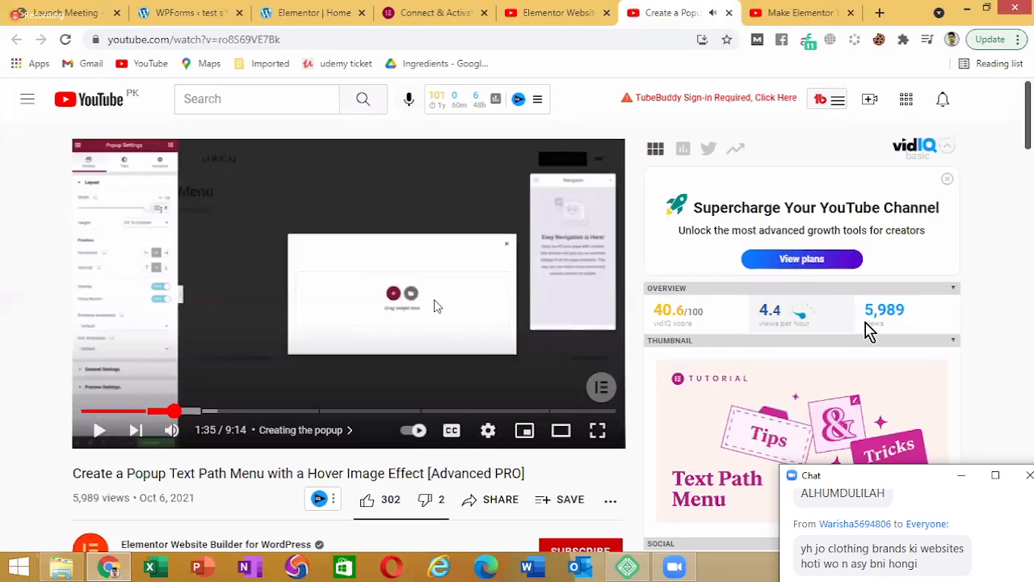
{"action": "scroll", "coordinate": [868, 330], "scroll_direction": "down", "scroll_amount": 3}
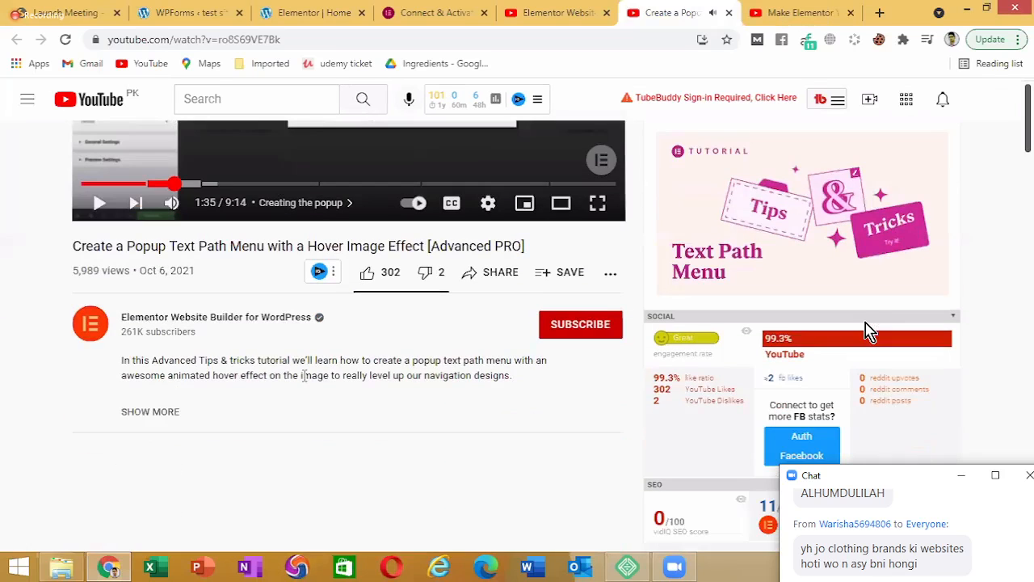
{"action": "scroll", "coordinate": [868, 329], "scroll_direction": "up", "scroll_amount": 3}
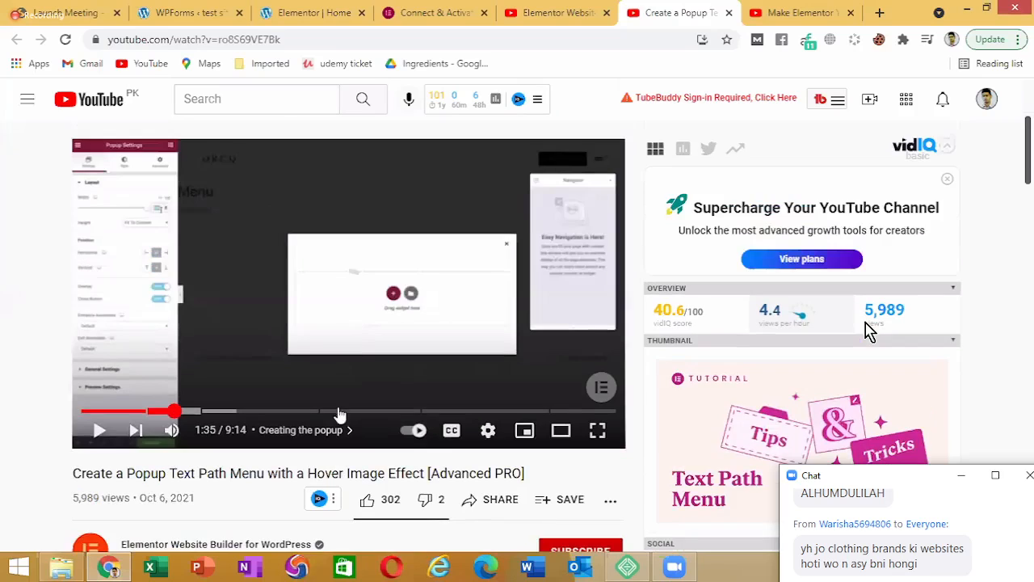
Search YouTube for "elementor tutorials for beginners"
{"action": "left_click", "coordinate": [259, 97]}
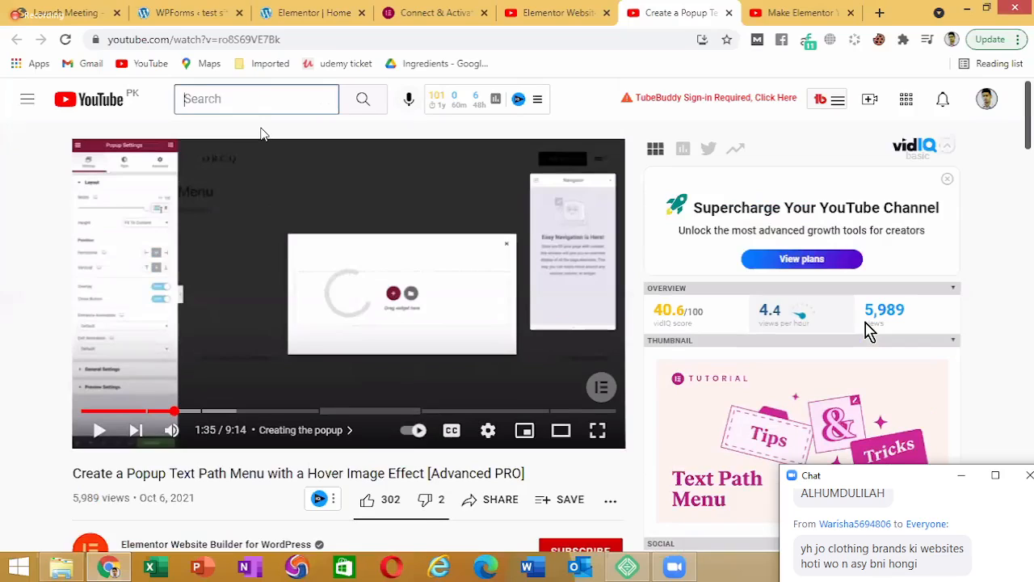
{"action": "type", "text": "elementor tutorials for beg"}
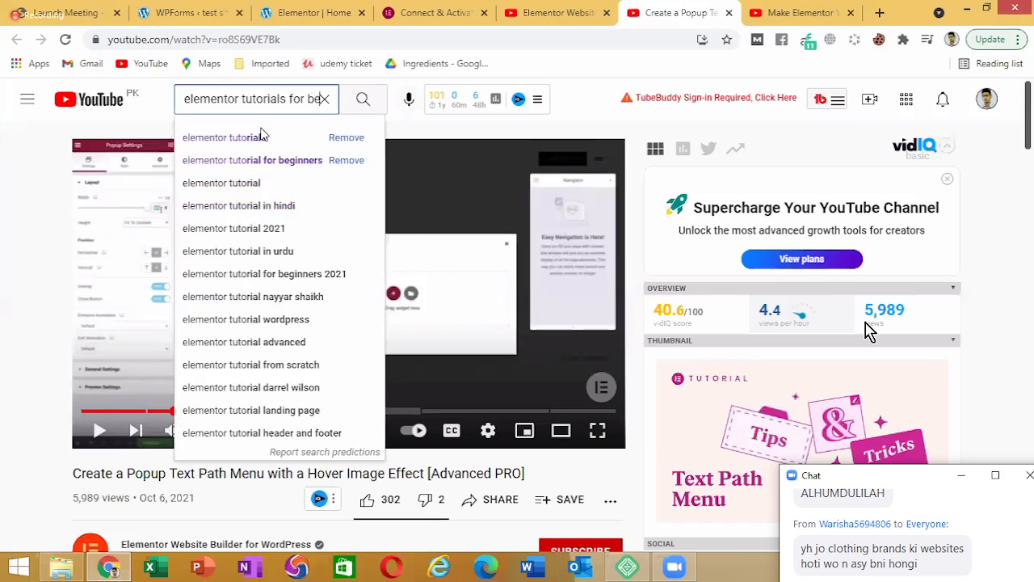
{"action": "type", "text": "inners"}
{"action": "key", "text": "Return"}
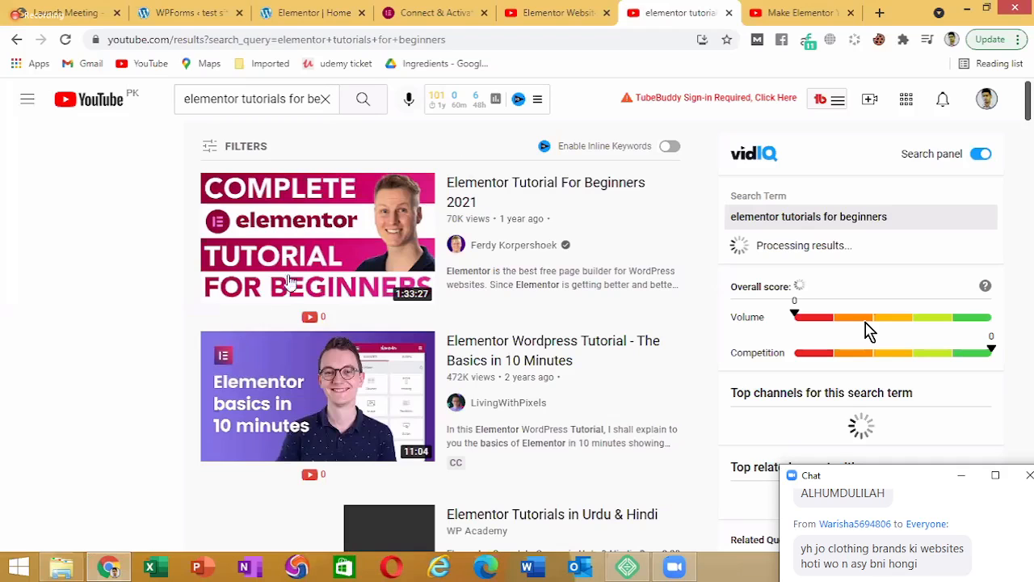
Browse the beginner Elementor tutorial results, including full courses, playlists and the "[02] Elementor Editor Basics" video preview, and return to the first result
{"action": "scroll", "coordinate": [472, 282], "scroll_direction": "down", "scroll_amount": 3}
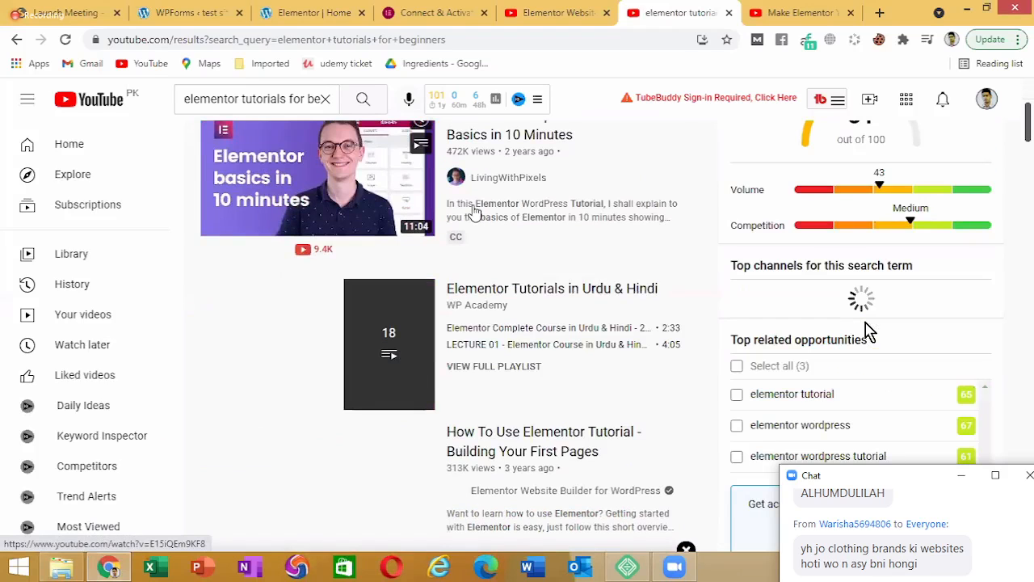
{"action": "scroll", "coordinate": [474, 214], "scroll_direction": "down", "scroll_amount": 3}
{"action": "scroll", "coordinate": [432, 275], "scroll_direction": "down", "scroll_amount": 6}
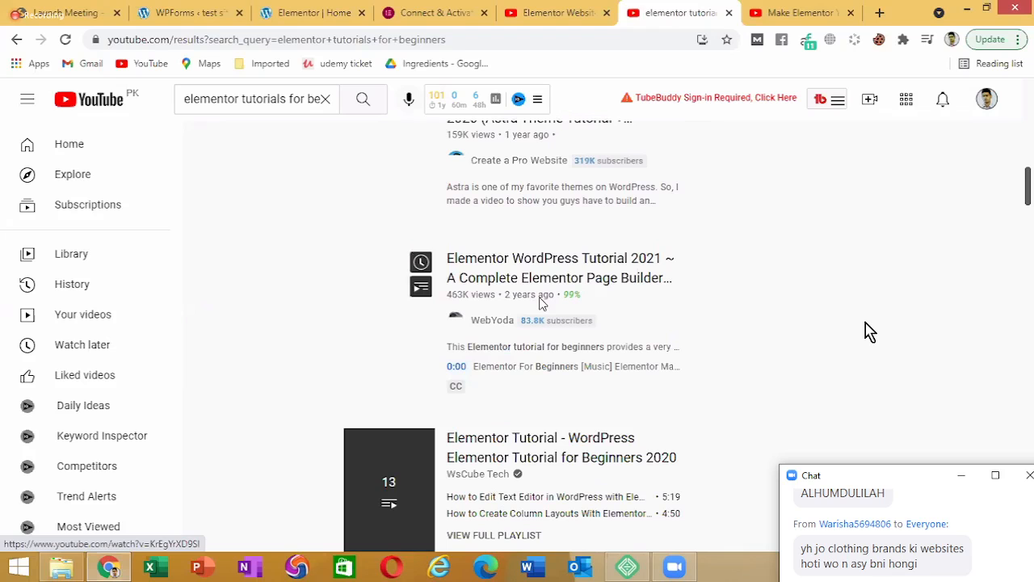
{"action": "scroll", "coordinate": [565, 335], "scroll_direction": "up", "scroll_amount": 2}
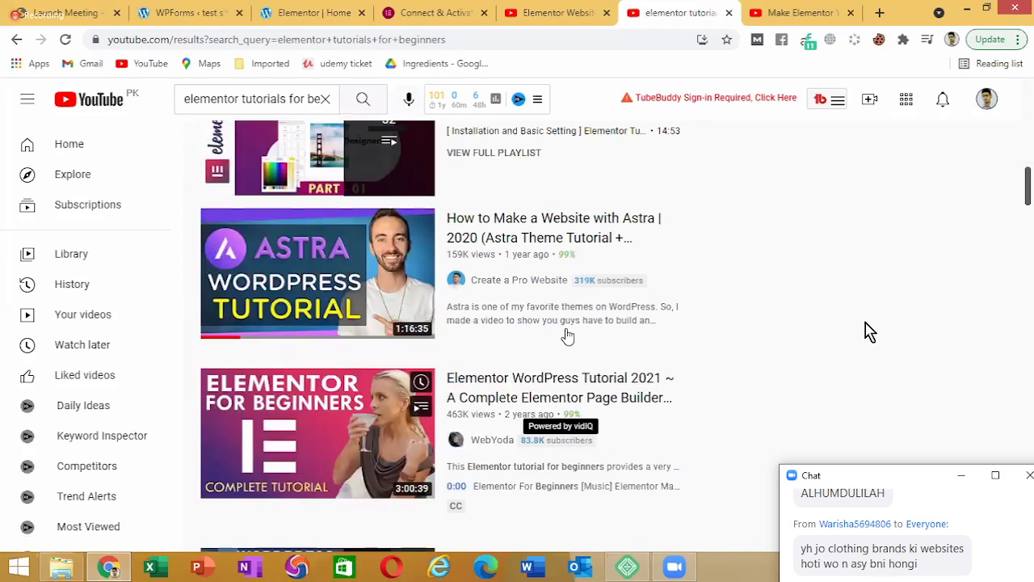
{"action": "scroll", "coordinate": [406, 390], "scroll_direction": "up", "scroll_amount": 1}
{"action": "scroll", "coordinate": [392, 404], "scroll_direction": "down", "scroll_amount": 1}
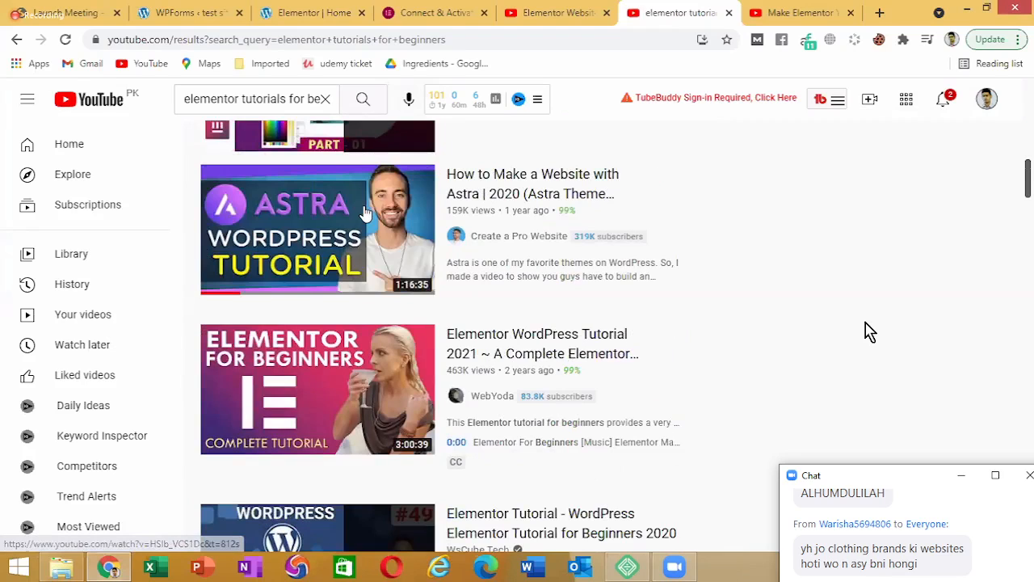
{"action": "scroll", "coordinate": [323, 234], "scroll_direction": "down", "scroll_amount": 6}
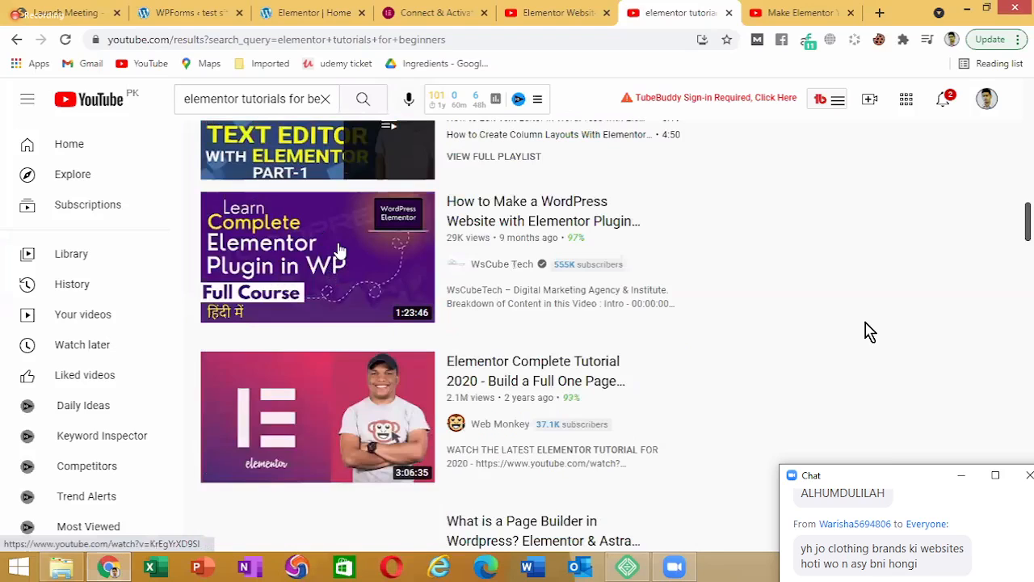
{"action": "scroll", "coordinate": [344, 187], "scroll_direction": "down", "scroll_amount": 3}
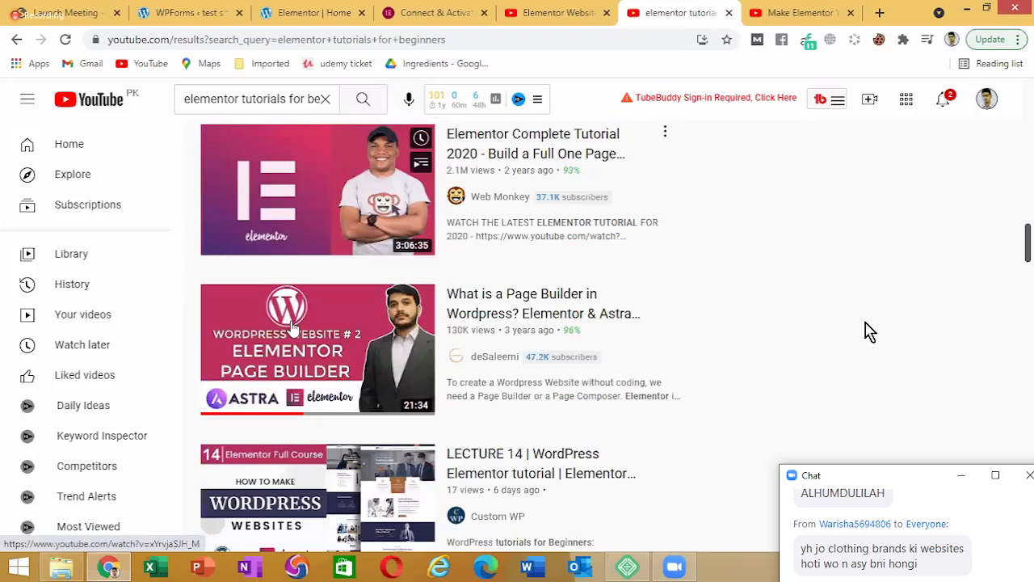
{"action": "scroll", "coordinate": [328, 277], "scroll_direction": "down", "scroll_amount": 2}
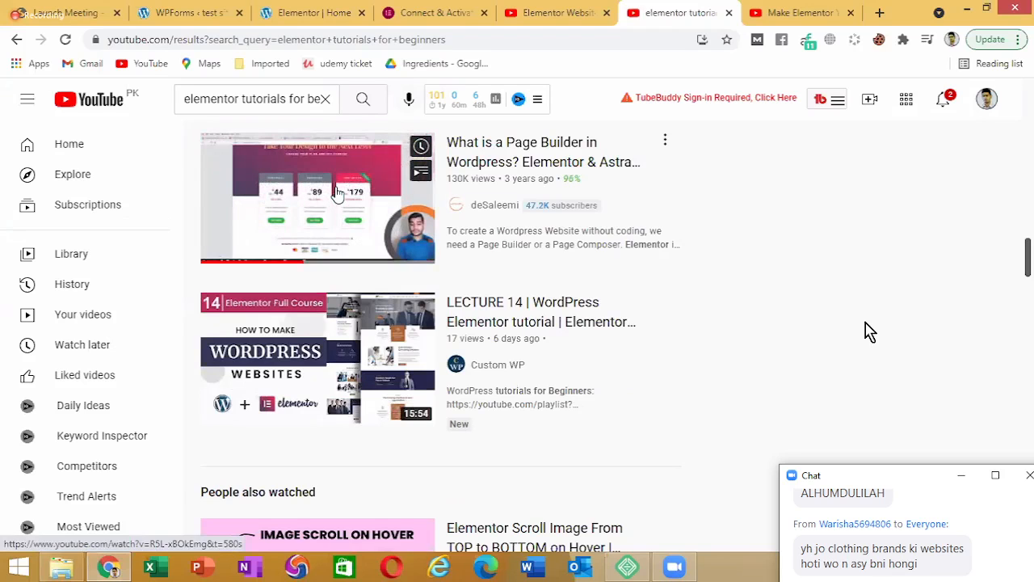
{"action": "scroll", "coordinate": [338, 194], "scroll_direction": "down", "scroll_amount": 3}
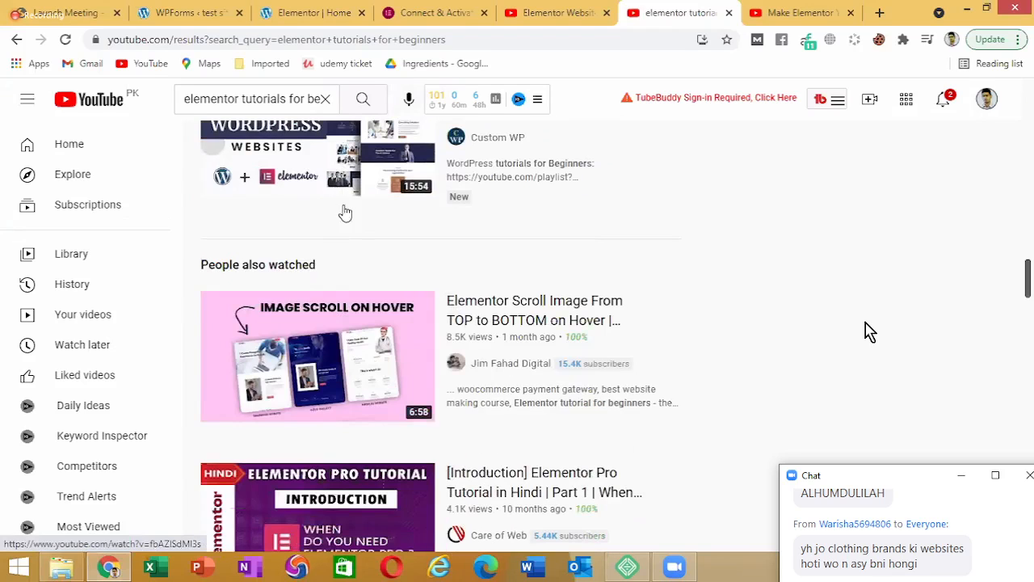
{"action": "scroll", "coordinate": [341, 242], "scroll_direction": "down", "scroll_amount": 5}
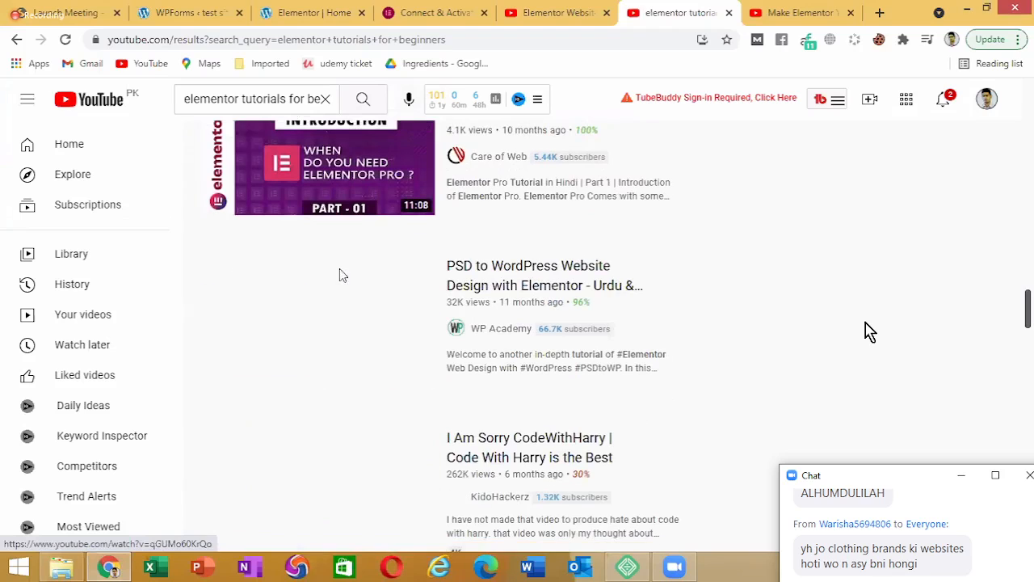
{"action": "scroll", "coordinate": [364, 307], "scroll_direction": "down", "scroll_amount": 2}
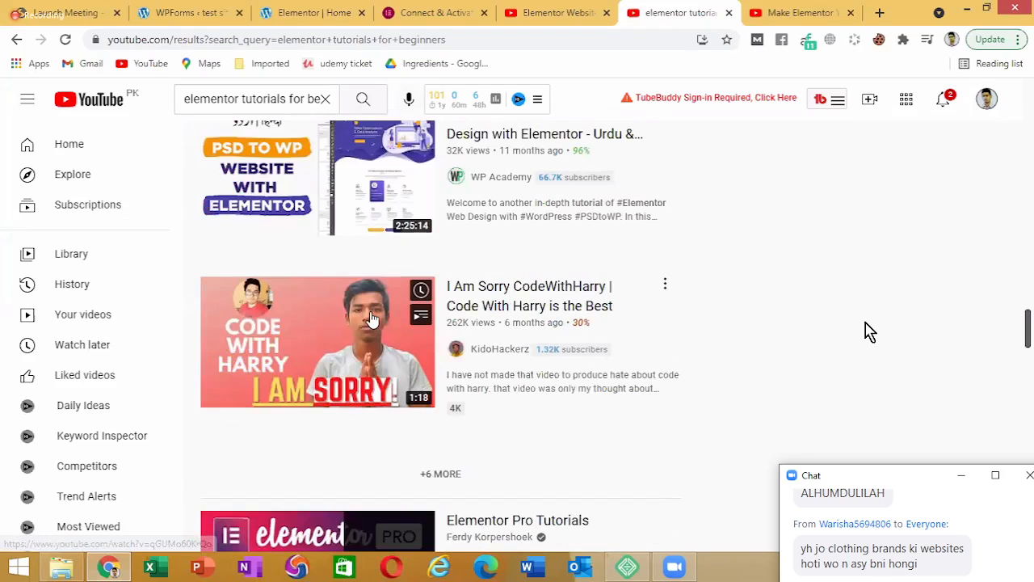
{"action": "scroll", "coordinate": [348, 311], "scroll_direction": "up", "scroll_amount": 2}
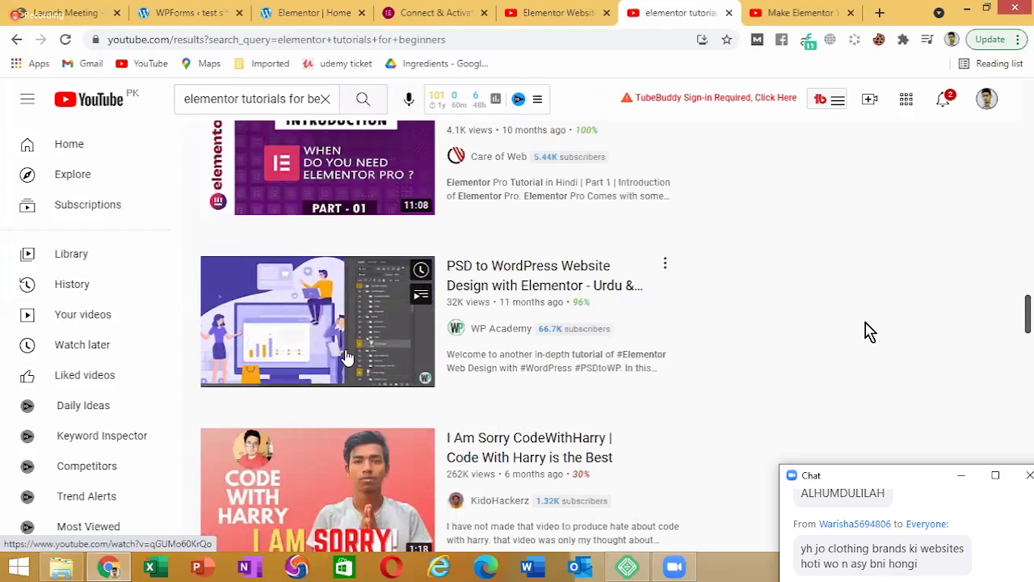
{"action": "scroll", "coordinate": [345, 355], "scroll_direction": "down", "scroll_amount": 2}
{"action": "scroll", "coordinate": [345, 352], "scroll_direction": "down", "scroll_amount": 2}
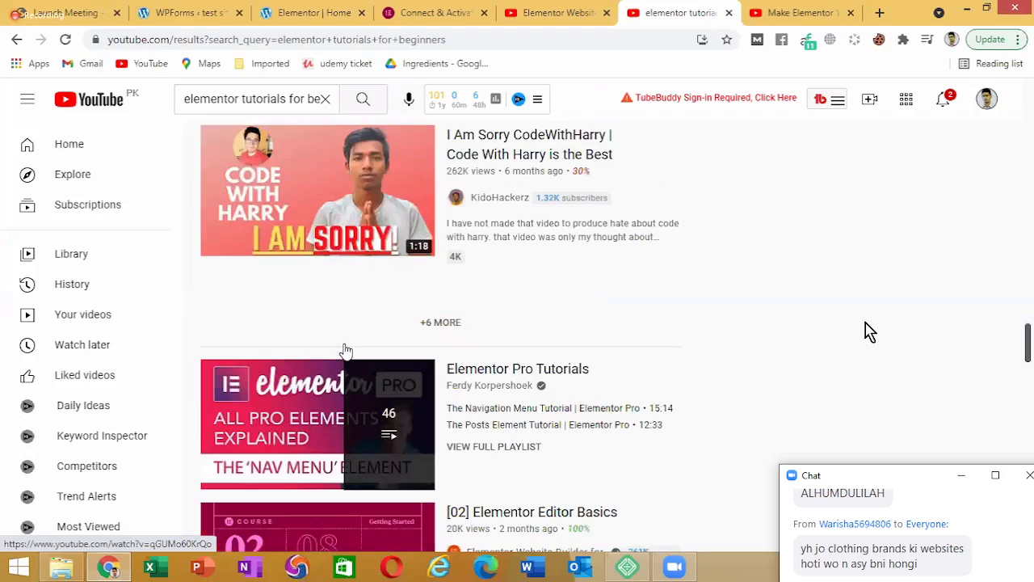
{"action": "scroll", "coordinate": [344, 348], "scroll_direction": "down", "scroll_amount": 4}
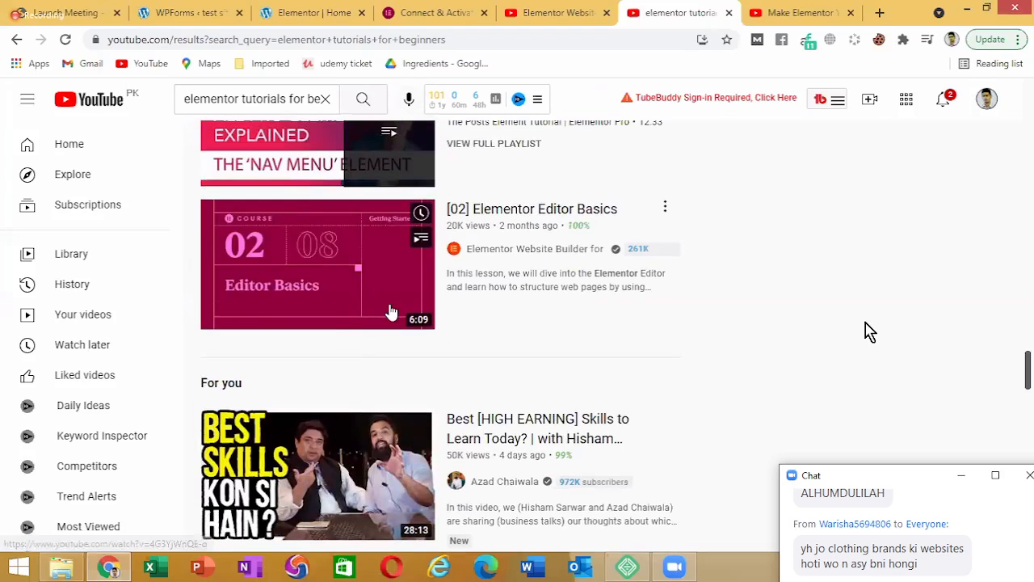
{"action": "mouse_move", "coordinate": [391, 312]}
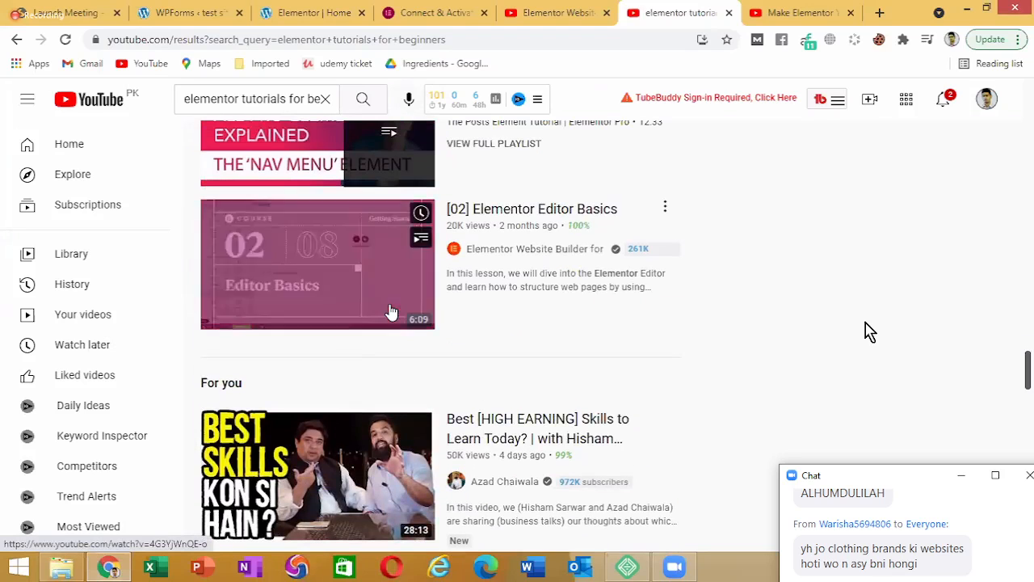
{"action": "scroll", "coordinate": [391, 312], "scroll_direction": "up", "scroll_amount": 15}
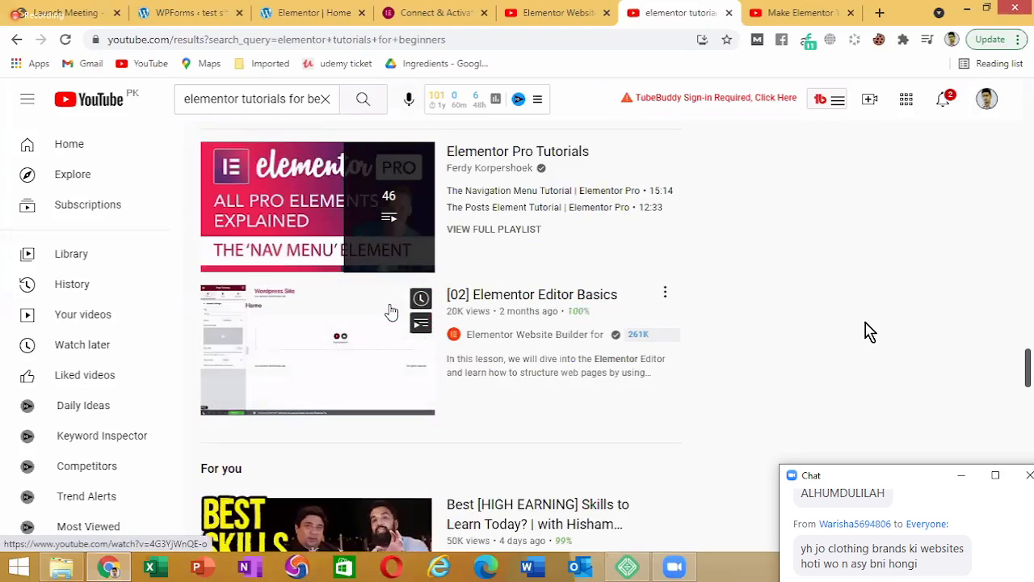
{"action": "scroll", "coordinate": [391, 311], "scroll_direction": "up", "scroll_amount": 10}
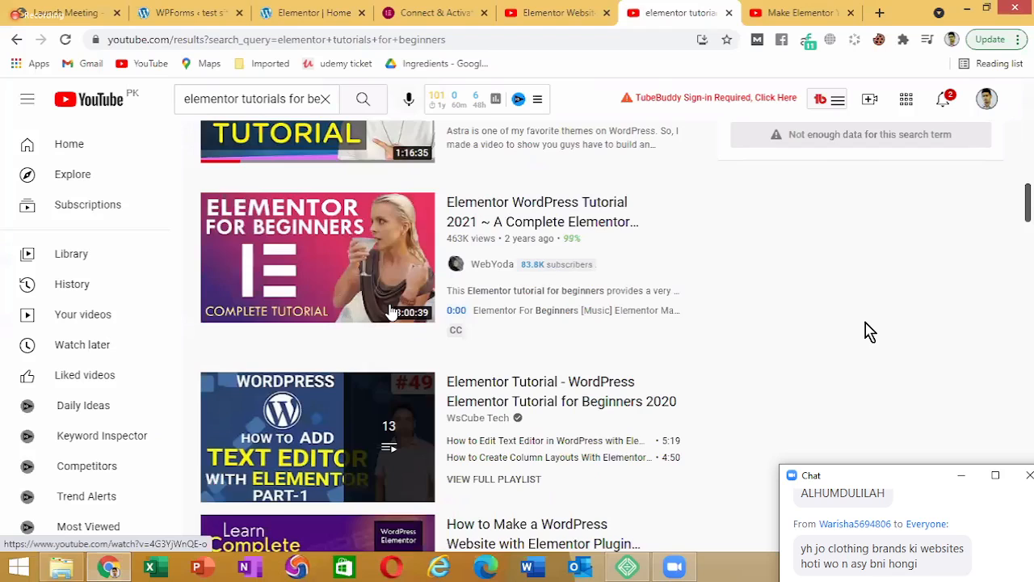
{"action": "scroll", "coordinate": [868, 331], "scroll_direction": "up", "scroll_amount": 10}
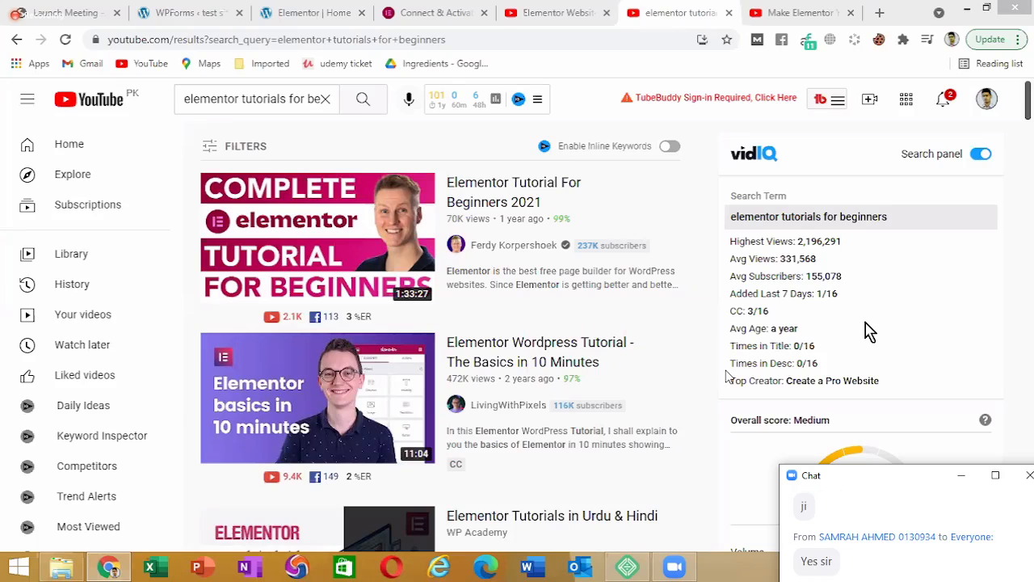
Return to the Home page's Elementor editor and load the live site at test-site.local/ in its place
{"action": "left_click", "coordinate": [185, 11]}
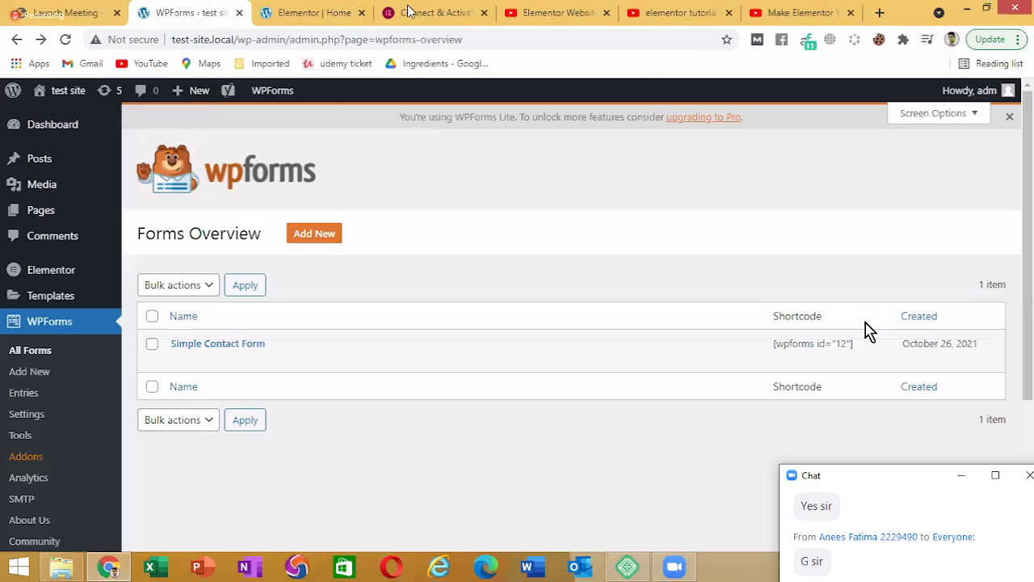
{"action": "left_click", "coordinate": [304, 10]}
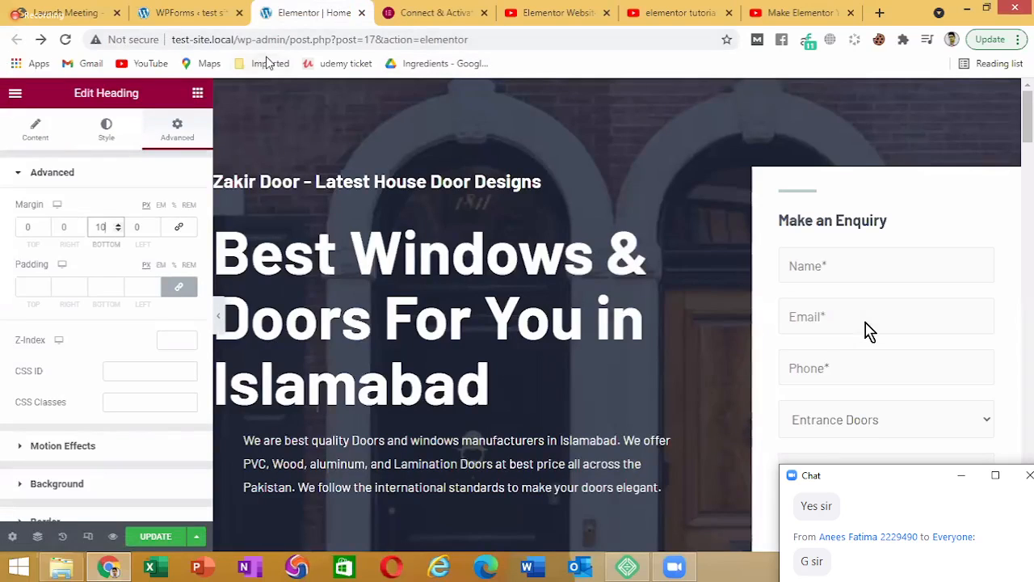
{"action": "left_click_drag", "start_coordinate": [237, 40], "coordinate": [492, 98]}
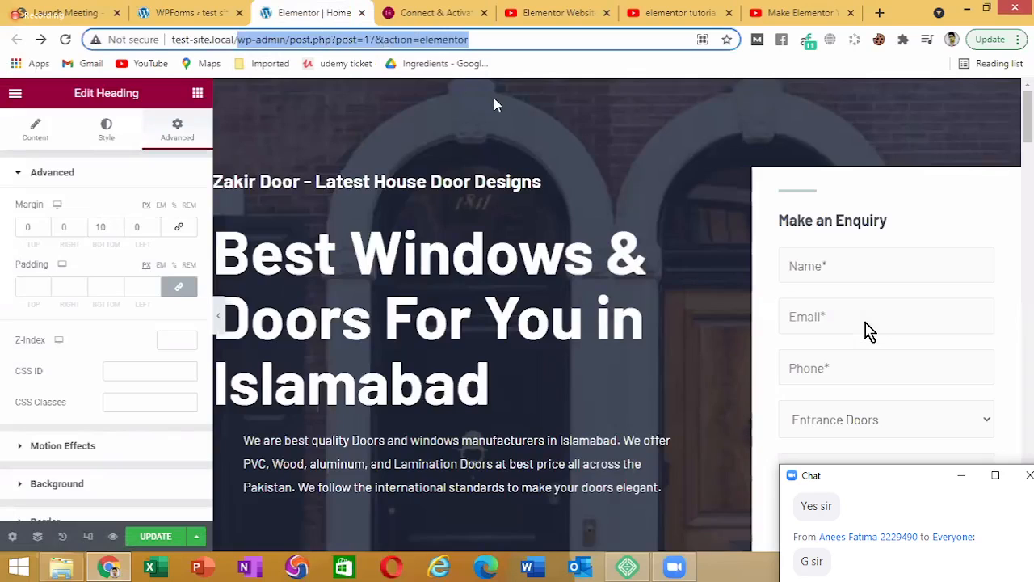
{"action": "key", "text": "BackSpace"}
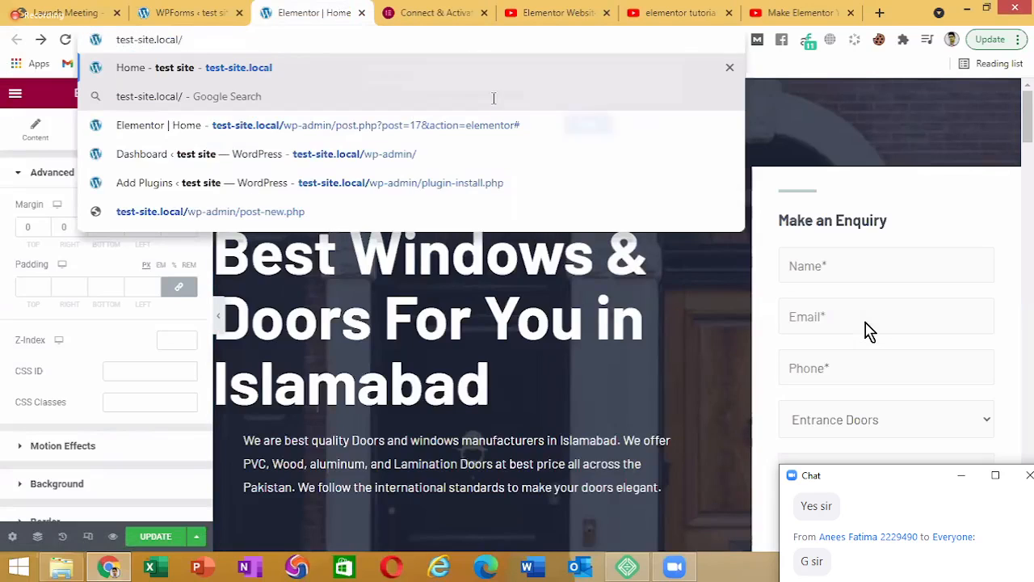
{"action": "key", "text": "Return"}
{"action": "key", "text": "Return"}
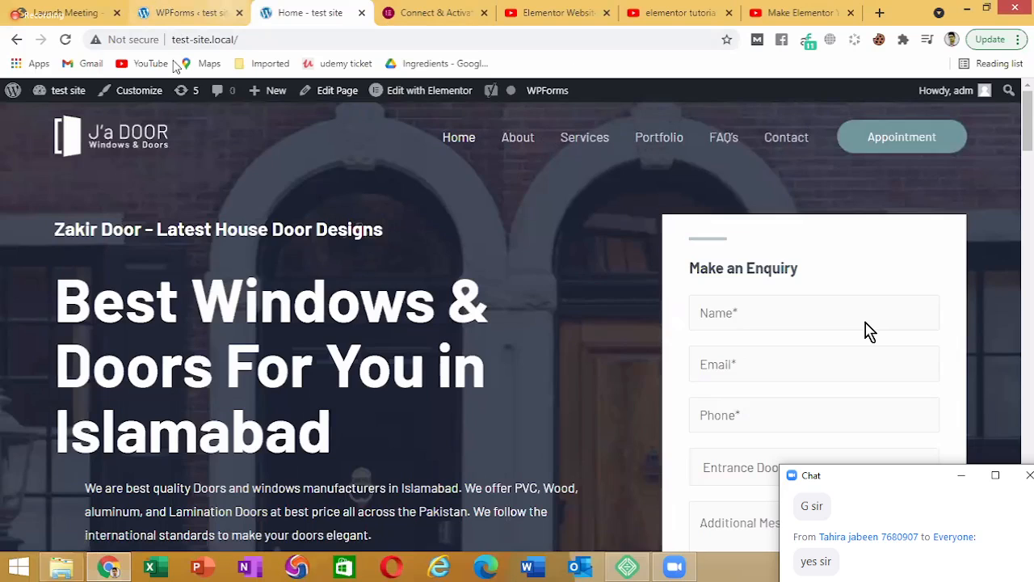
Go back to the WordPress dashboard, open the Menus page for the site's appearance and show the menu structure's items
{"action": "key", "text": "ctrl+shift+Tab"}
{"action": "scroll", "coordinate": [74, 185], "scroll_direction": "down", "scroll_amount": 3}
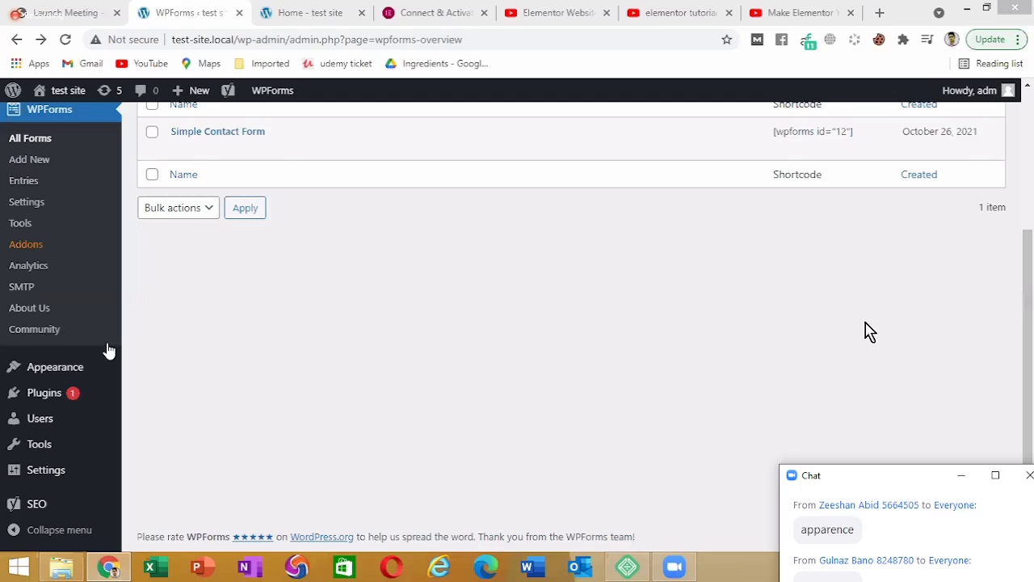
{"action": "mouse_move", "coordinate": [70, 367]}
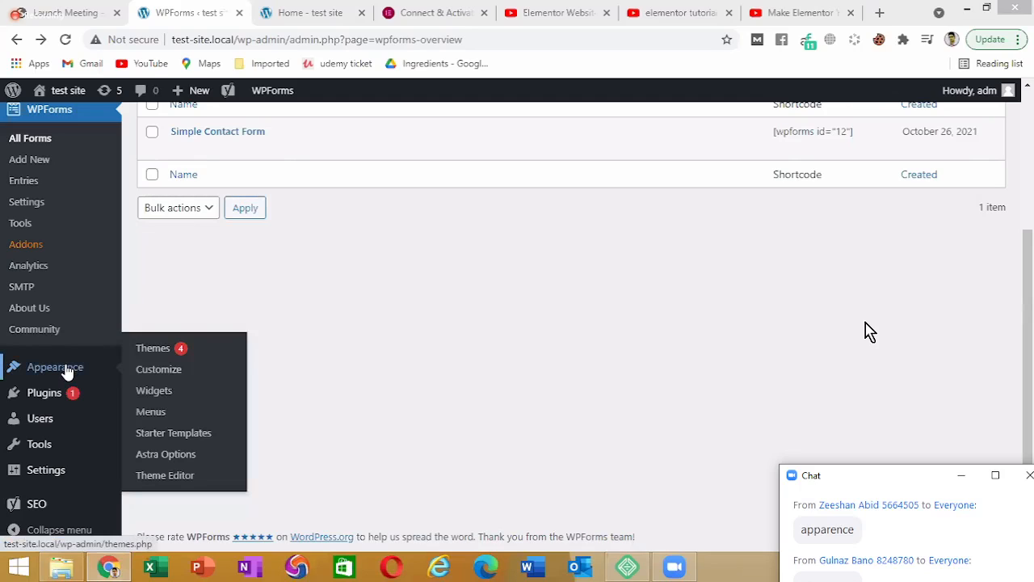
{"action": "left_click", "coordinate": [162, 414]}
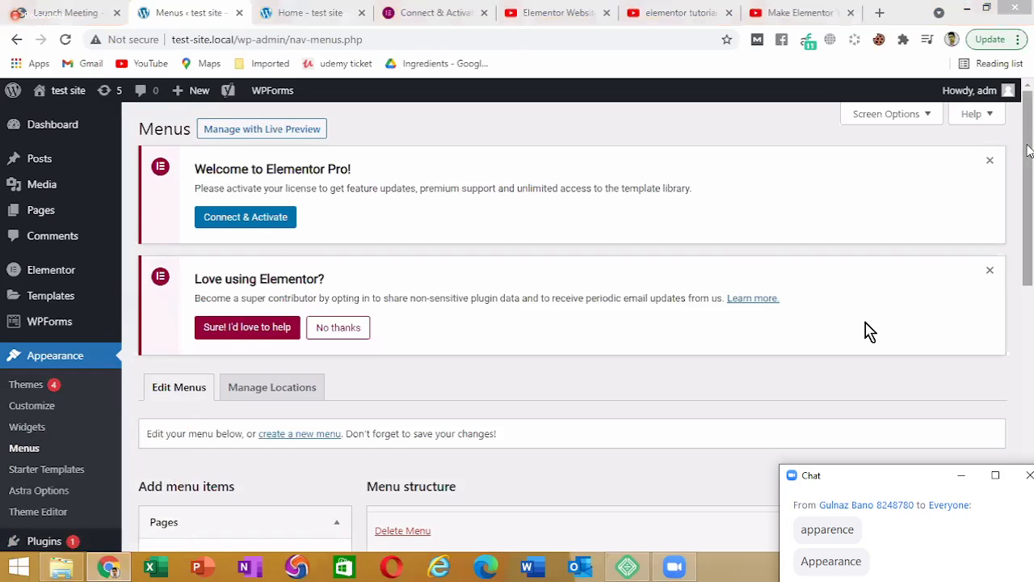
{"action": "left_click_drag", "start_coordinate": [1027, 153], "coordinate": [1028, 334]}
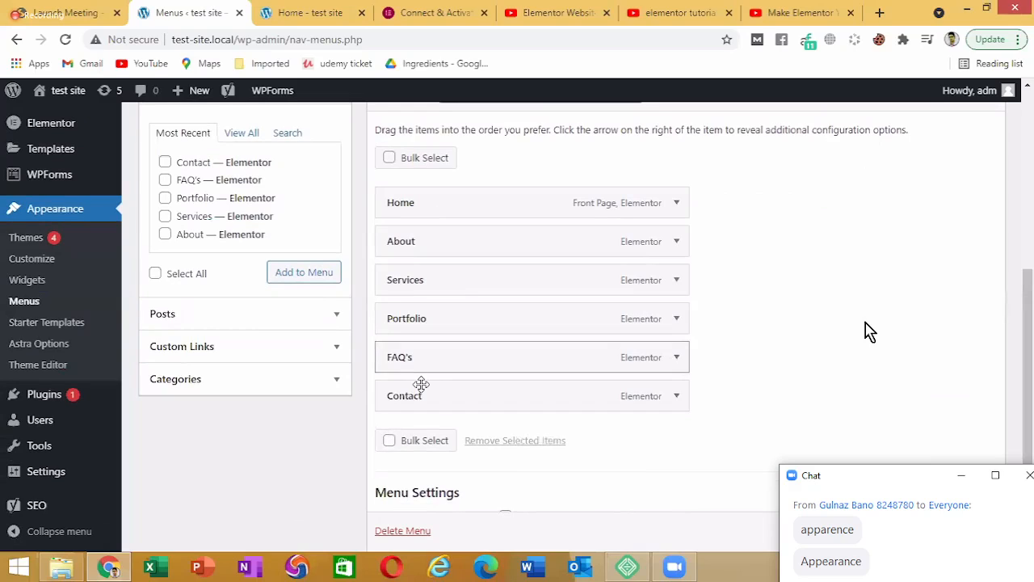
Compare the live site's navigation links with the menu items and settings listed on the WordPress Menus page
{"action": "left_click", "coordinate": [283, 9]}
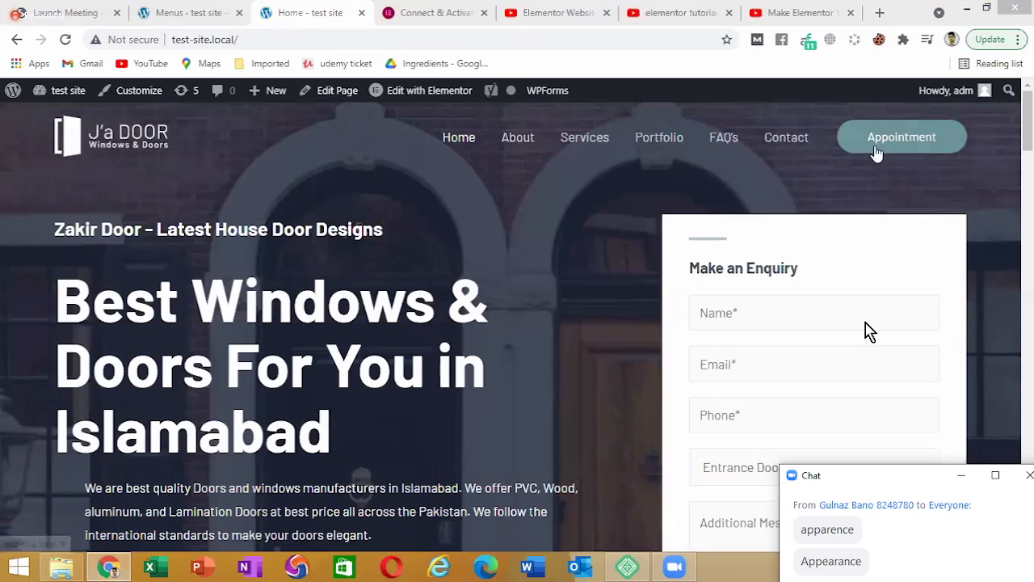
{"action": "left_click", "coordinate": [229, 10]}
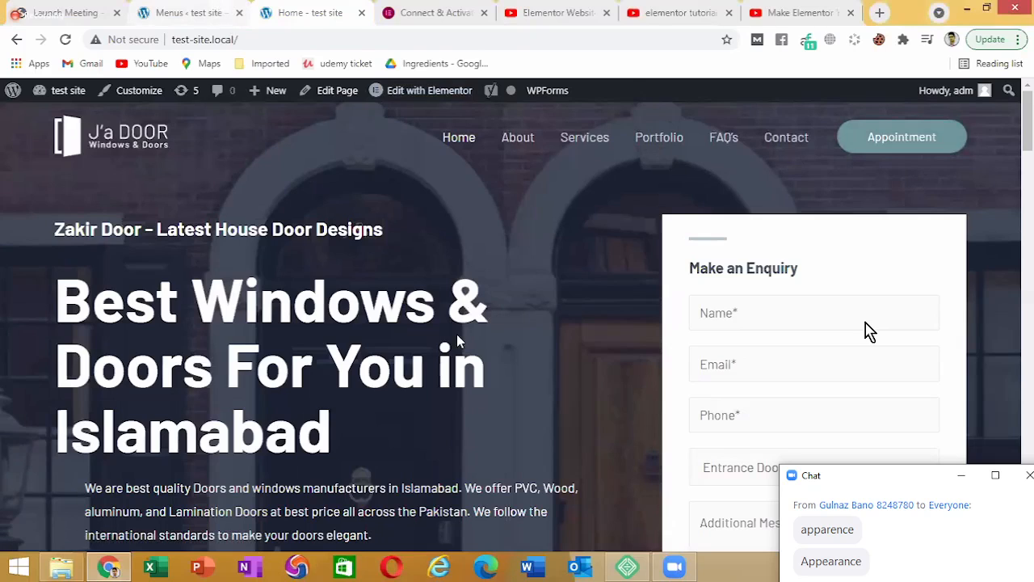
{"action": "scroll", "coordinate": [517, 230], "scroll_direction": "down", "scroll_amount": 1}
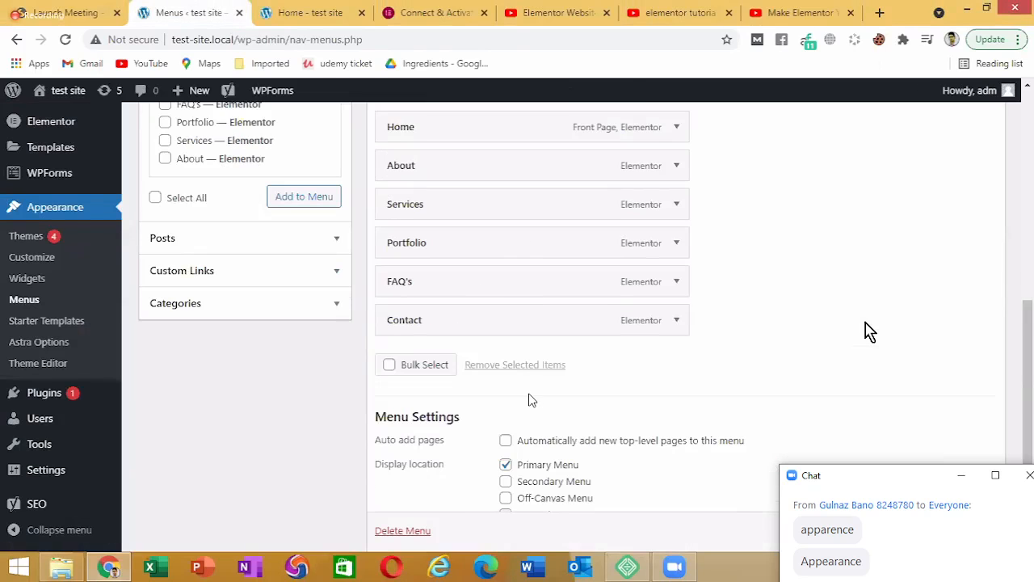
{"action": "scroll", "coordinate": [491, 280], "scroll_direction": "up", "scroll_amount": 1}
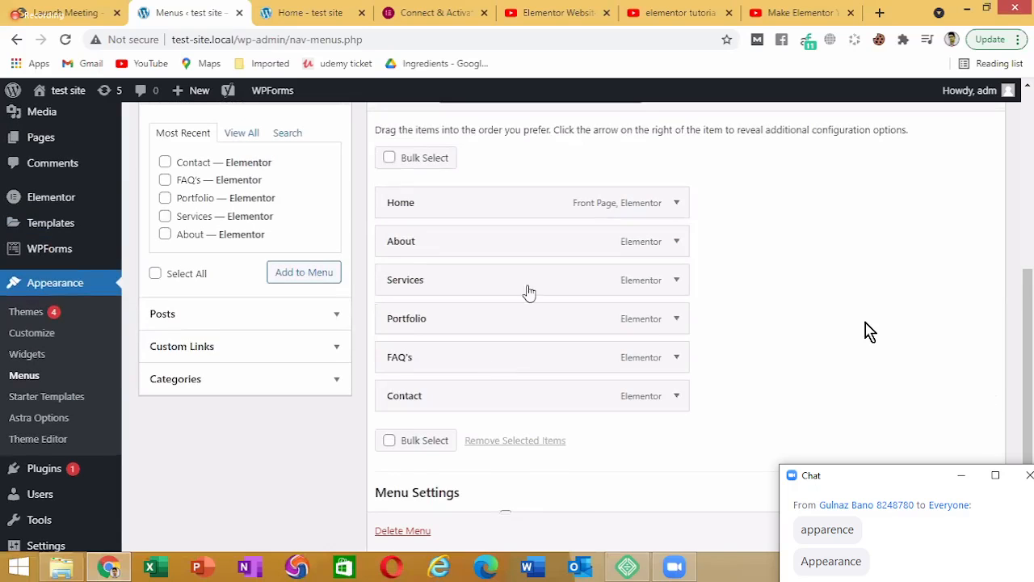
{"action": "scroll", "coordinate": [420, 315], "scroll_direction": "up", "scroll_amount": 1}
{"action": "scroll", "coordinate": [423, 346], "scroll_direction": "down", "scroll_amount": 2}
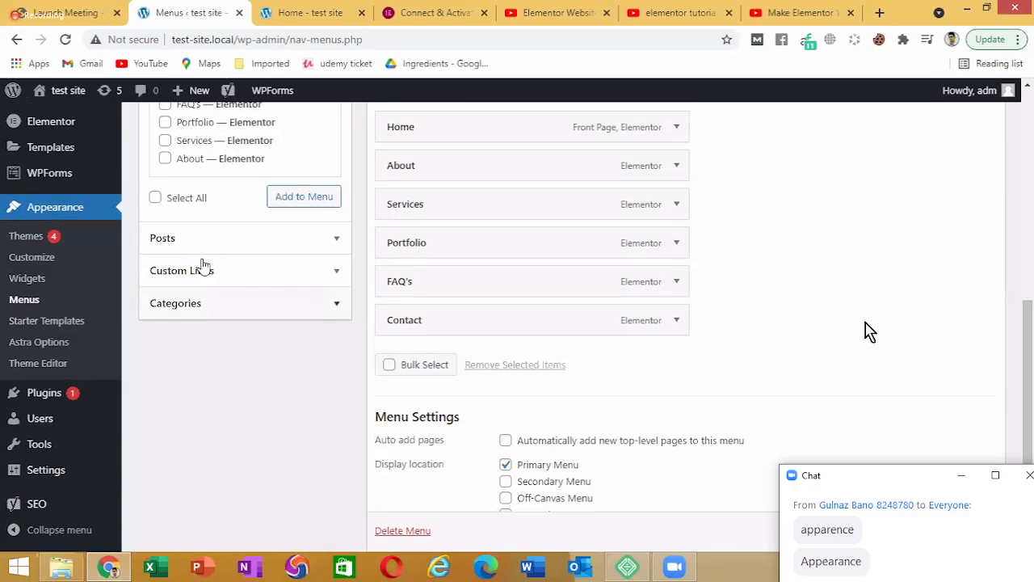
{"action": "scroll", "coordinate": [208, 283], "scroll_direction": "up", "scroll_amount": 1}
{"action": "scroll", "coordinate": [208, 283], "scroll_direction": "up", "scroll_amount": 1}
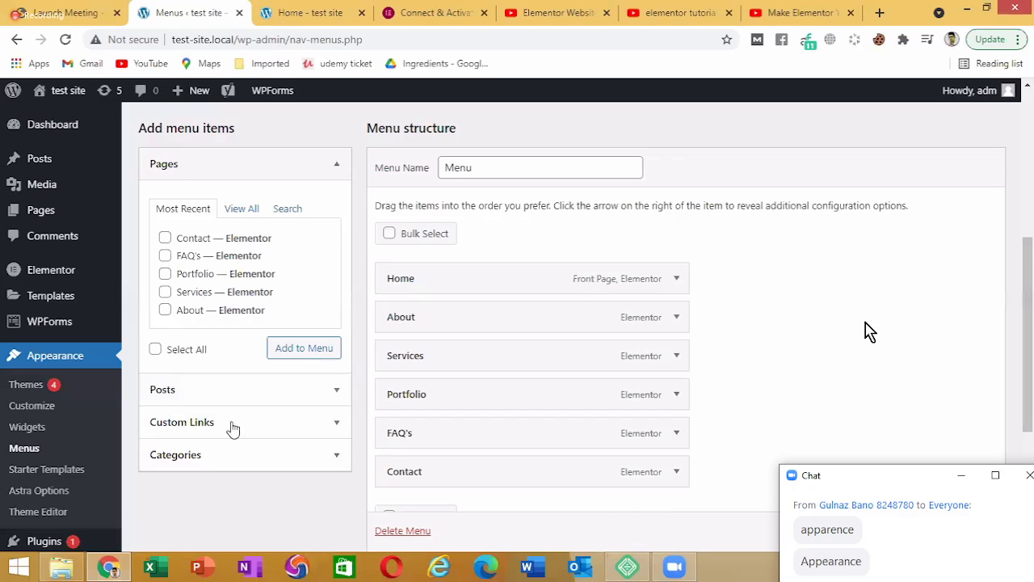
Examine the sources for adding menu items: all pages, posts, custom links and categories, ending with the full page list
{"action": "left_click", "coordinate": [245, 213]}
{"action": "scroll", "coordinate": [337, 251], "scroll_direction": "down", "scroll_amount": 1}
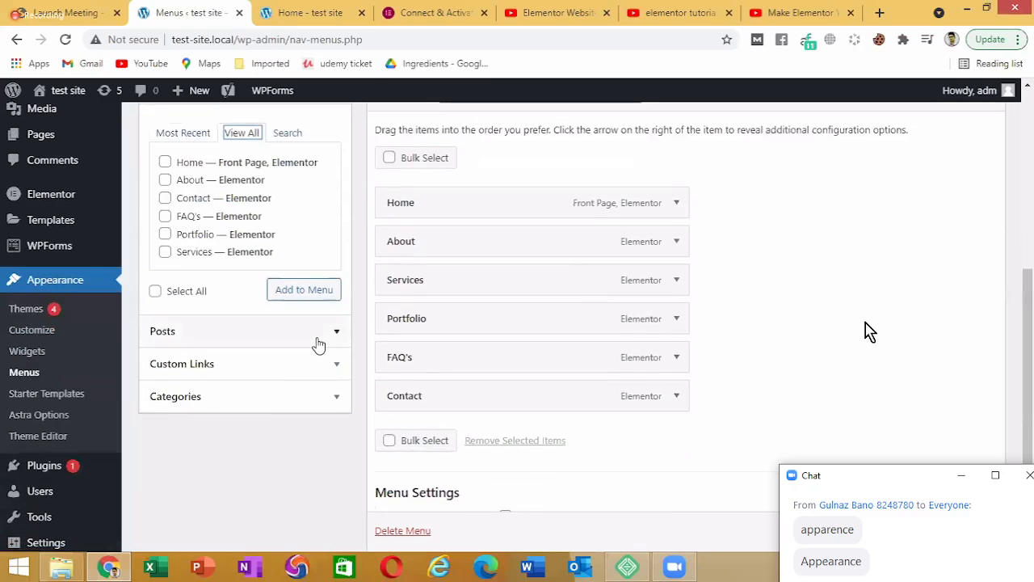
{"action": "left_click", "coordinate": [307, 325]}
{"action": "left_click", "coordinate": [291, 286]}
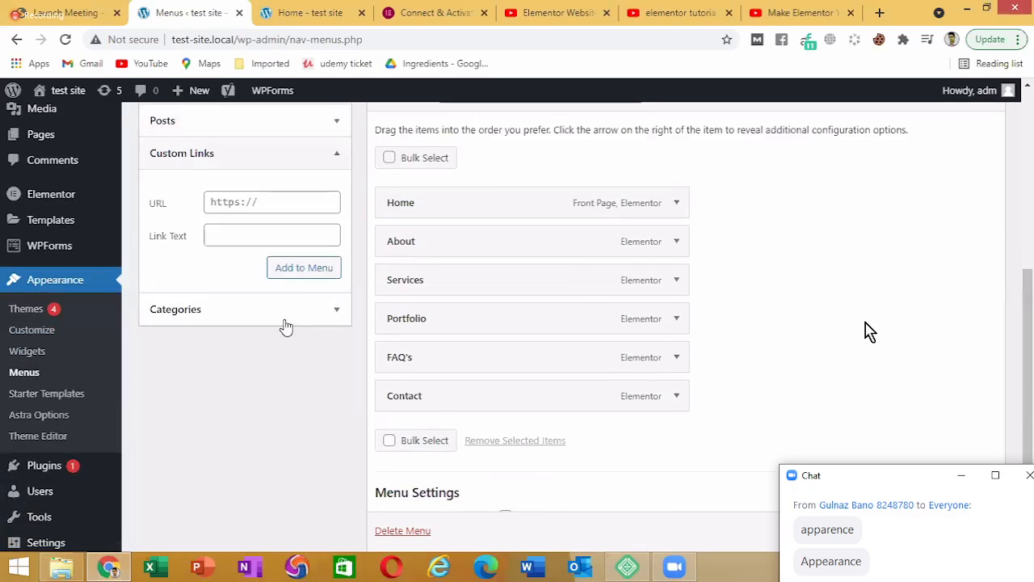
{"action": "left_click", "coordinate": [285, 320]}
{"action": "left_click", "coordinate": [235, 231]}
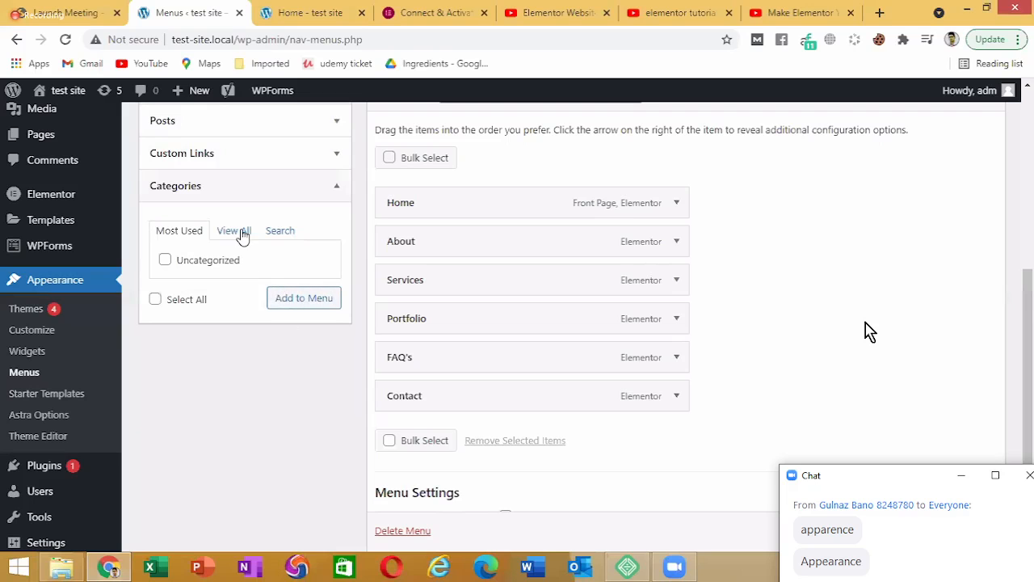
{"action": "scroll", "coordinate": [270, 386], "scroll_direction": "up", "scroll_amount": 3}
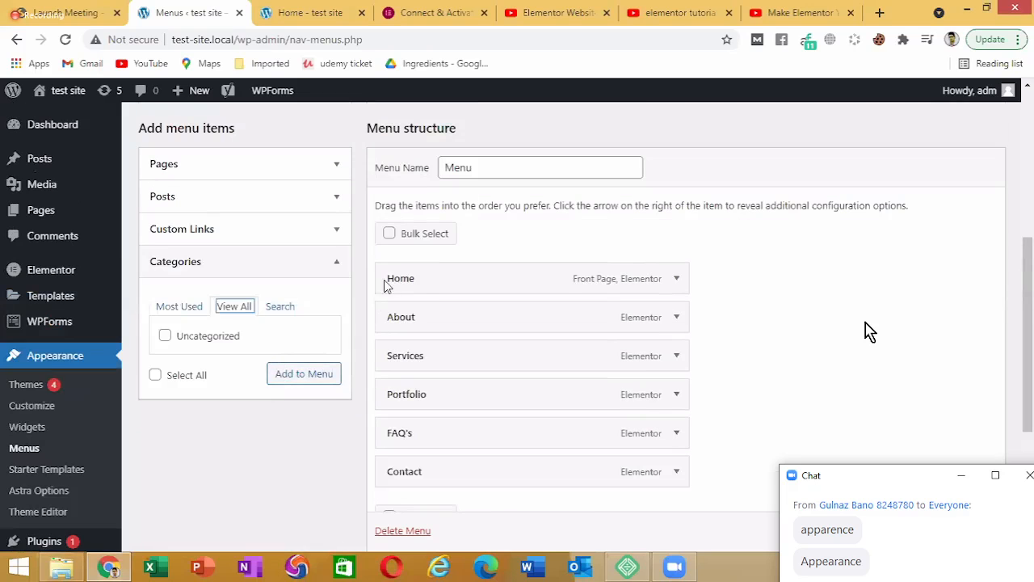
{"action": "left_click", "coordinate": [270, 315]}
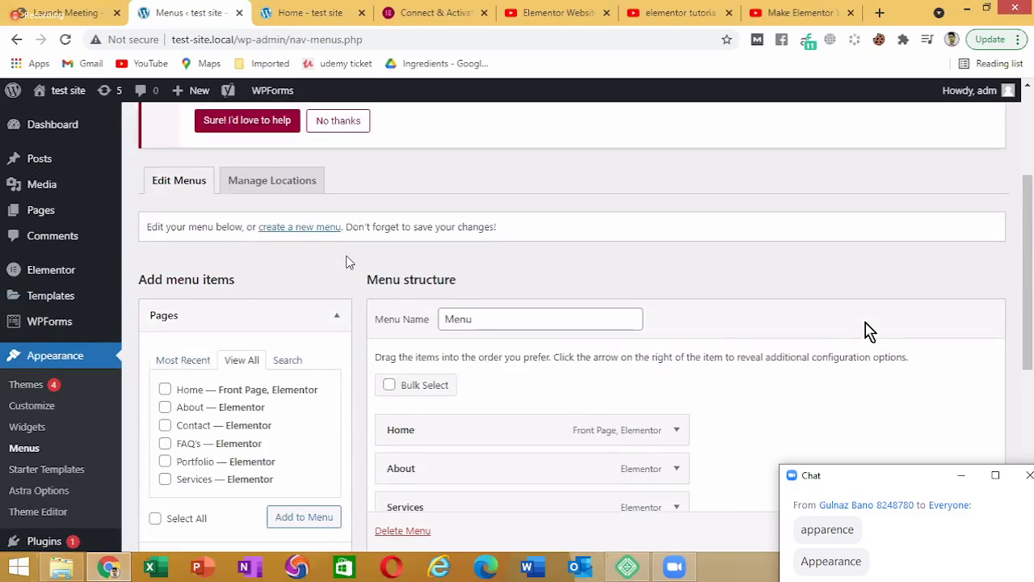
{"action": "scroll", "coordinate": [499, 365], "scroll_direction": "down", "scroll_amount": 2}
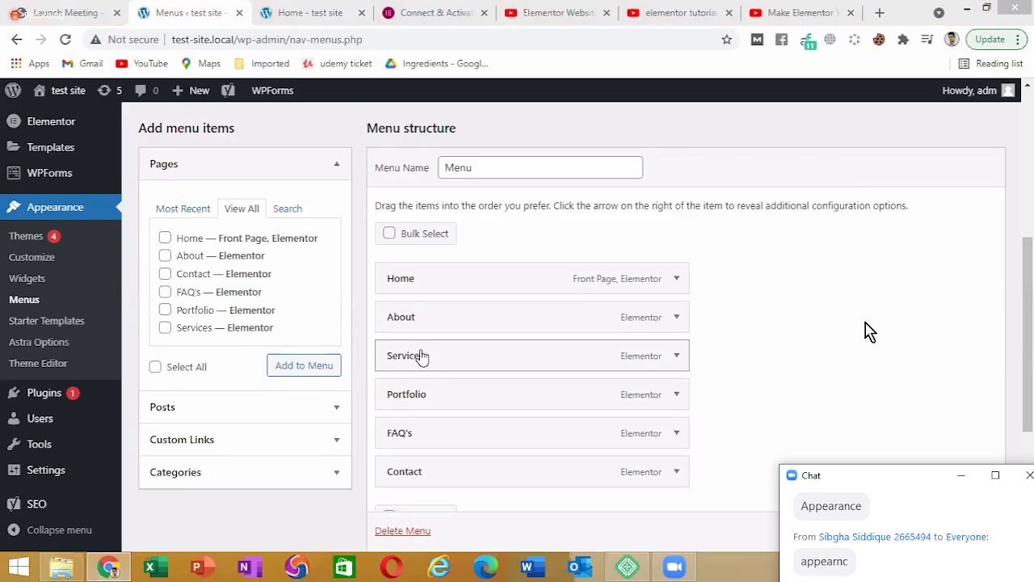
Move the Services item below Portfolio in the menu structure and reload the live home page to check the navigation
{"action": "left_click_drag", "start_coordinate": [424, 357], "coordinate": [418, 397]}
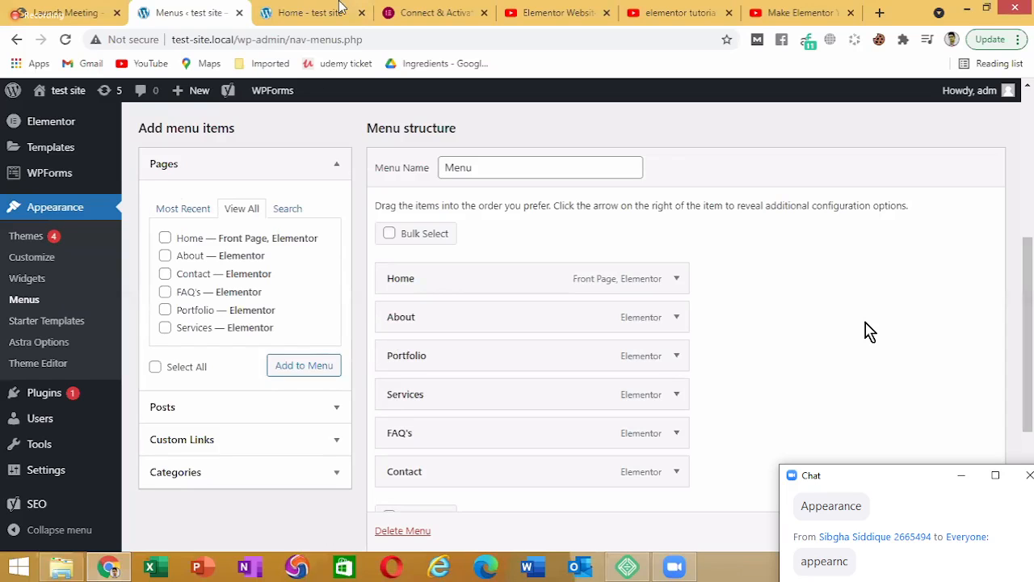
{"action": "left_click", "coordinate": [310, 13]}
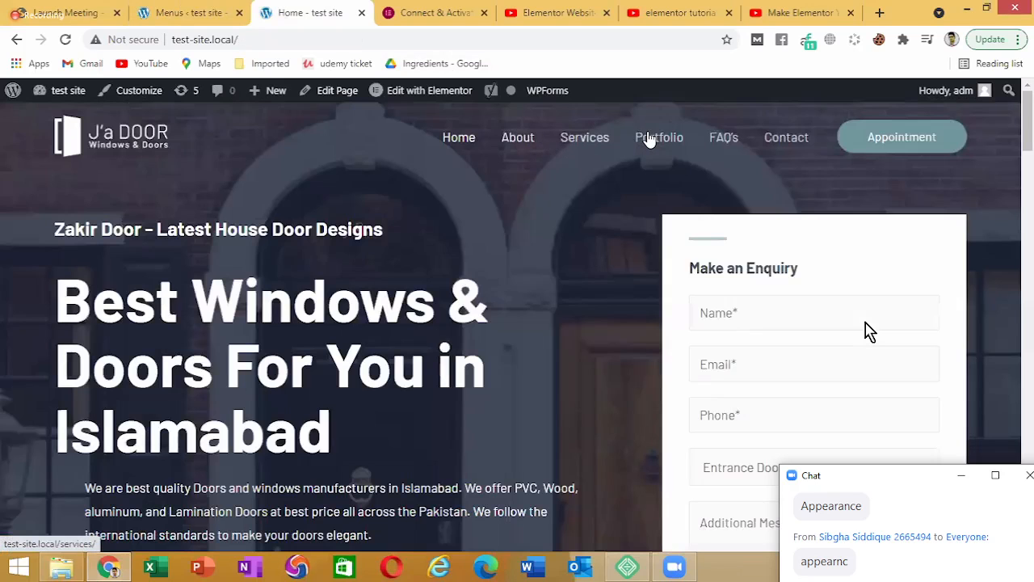
{"action": "left_click", "coordinate": [65, 40]}
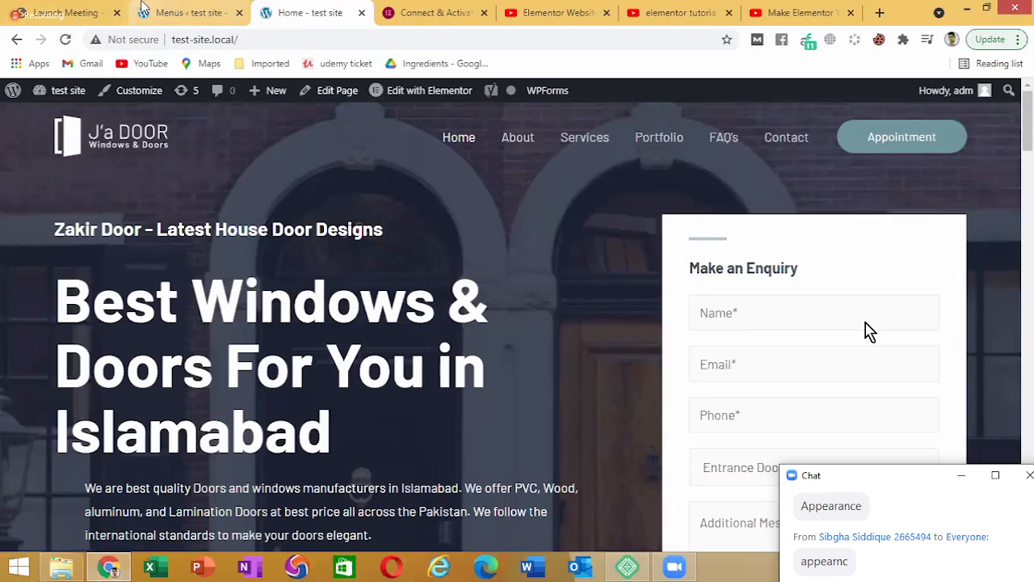
Save the reordered menu and reload the live home page to check the navigation order
{"action": "left_click", "coordinate": [143, 9]}
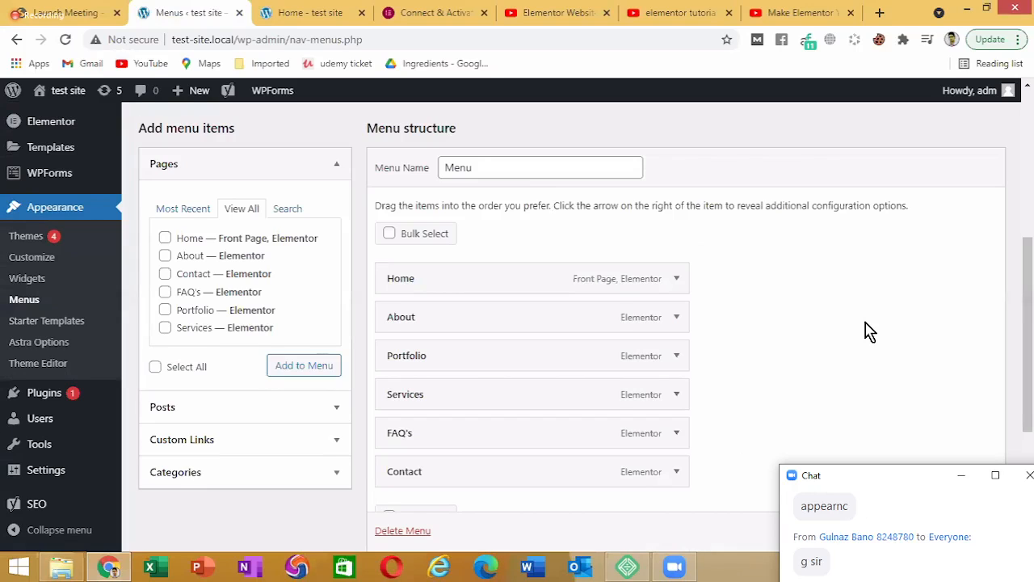
{"action": "scroll", "coordinate": [867, 331], "scroll_direction": "down", "scroll_amount": 1}
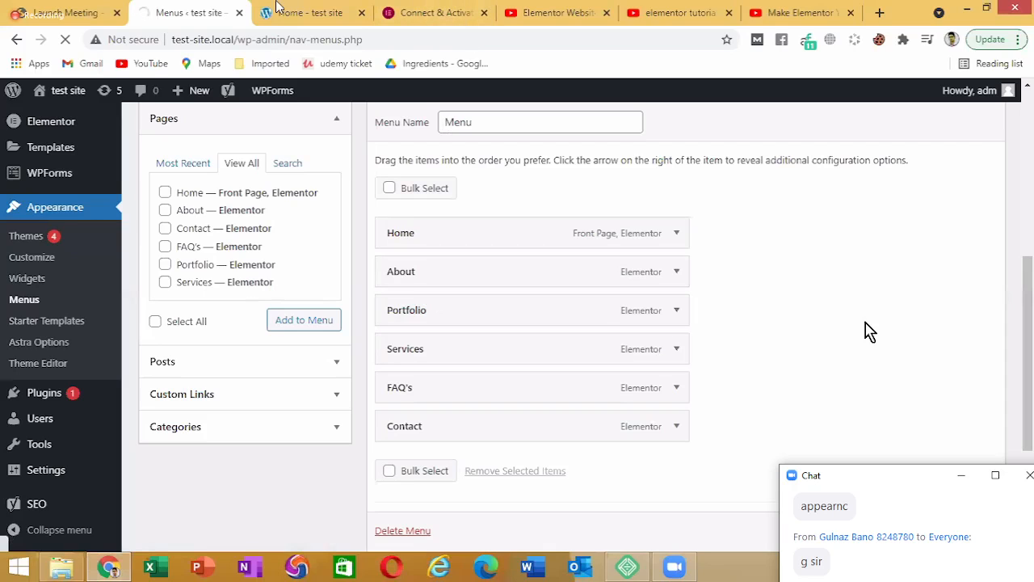
{"action": "left_click", "coordinate": [277, 9]}
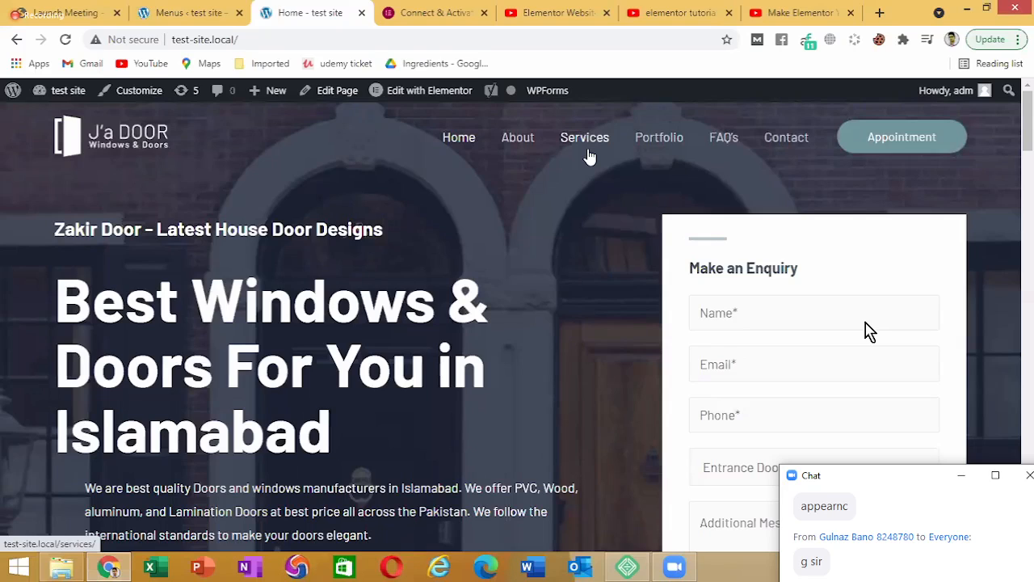
{"action": "left_click", "coordinate": [590, 156]}
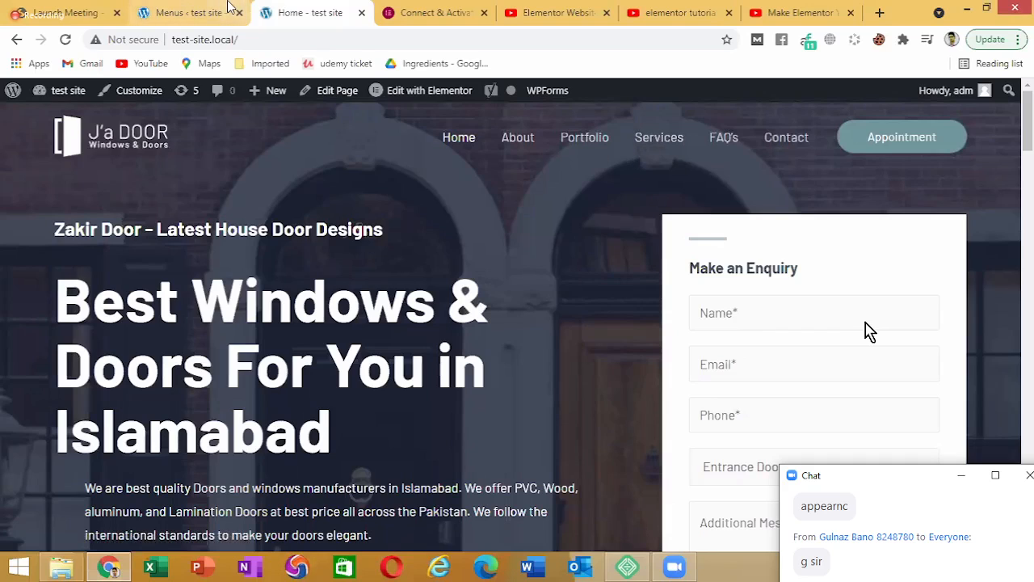
Nest Portfolio, Services and FAQ's as sub items under About in the menu structure
{"action": "left_click", "coordinate": [229, 6]}
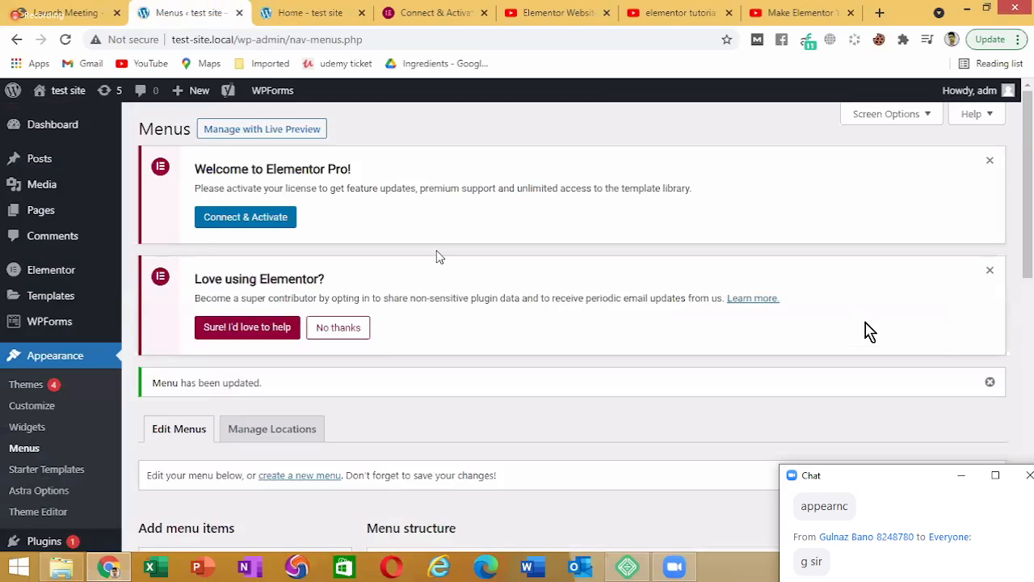
{"action": "scroll", "coordinate": [441, 267], "scroll_direction": "down", "scroll_amount": 5}
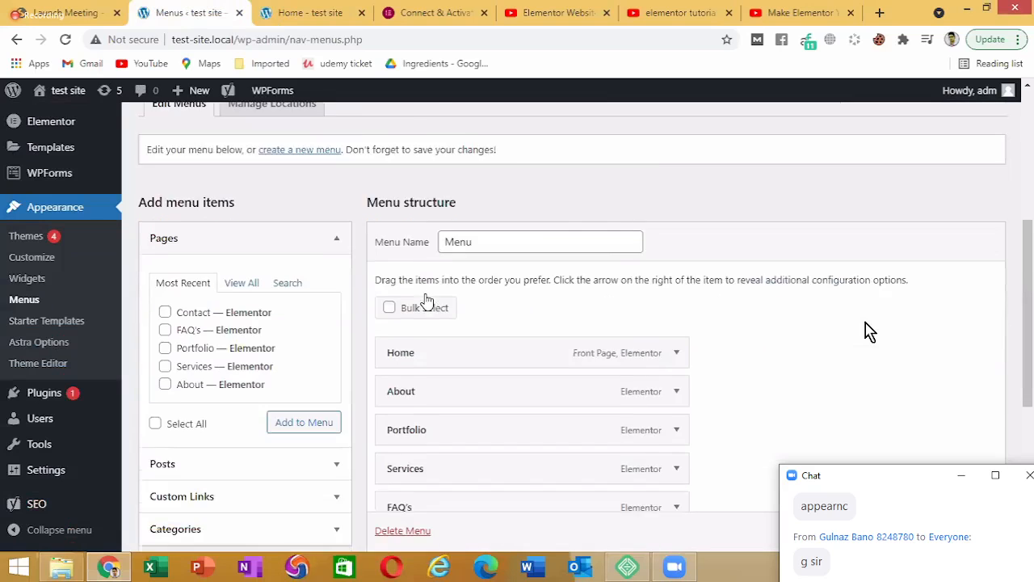
{"action": "left_click_drag", "start_coordinate": [461, 302], "coordinate": [465, 303]}
{"action": "left_click_drag", "start_coordinate": [425, 347], "coordinate": [446, 386]}
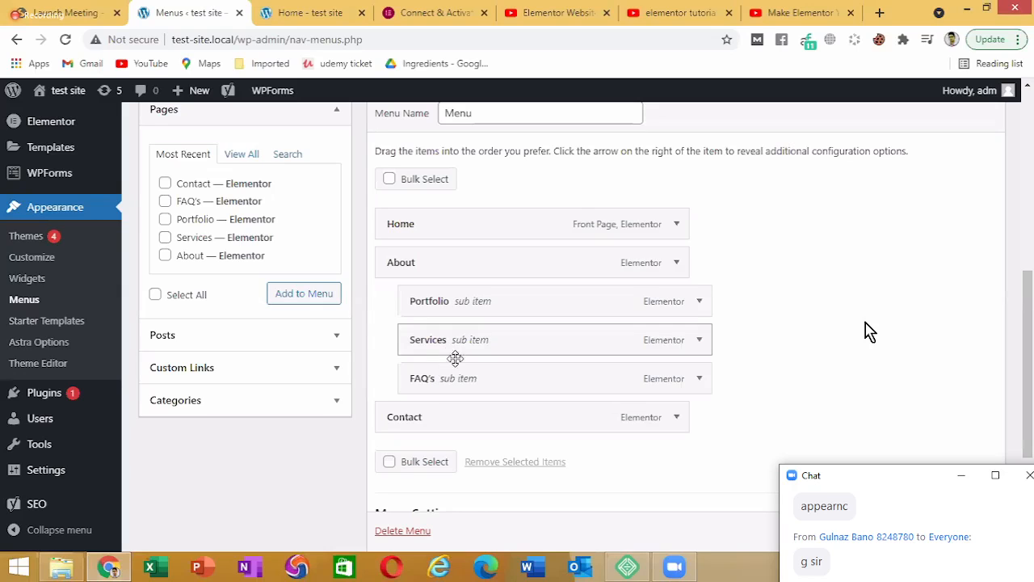
{"action": "left_click_drag", "start_coordinate": [467, 349], "coordinate": [489, 349]}
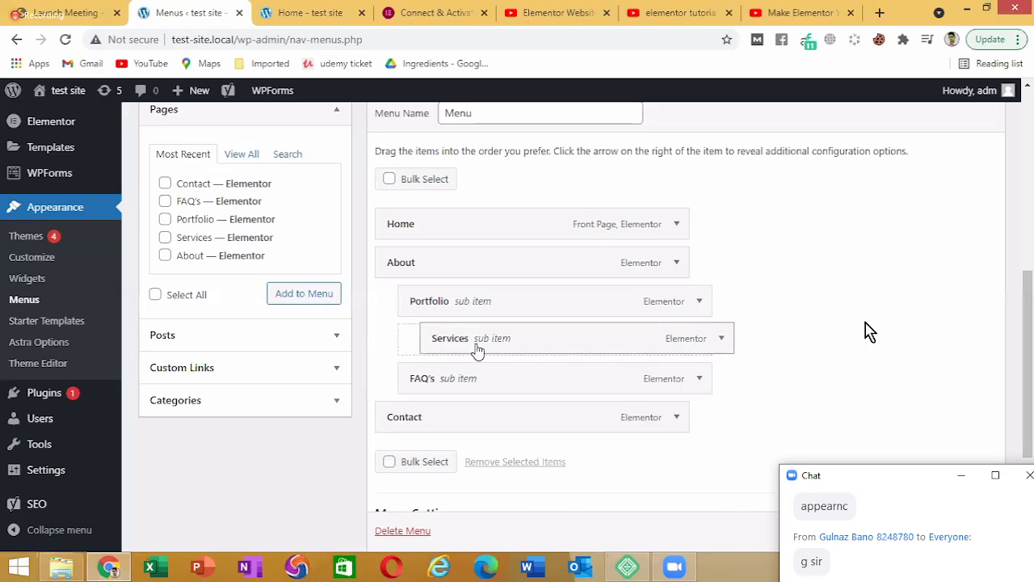
{"action": "left_click_drag", "start_coordinate": [471, 385], "coordinate": [500, 347]}
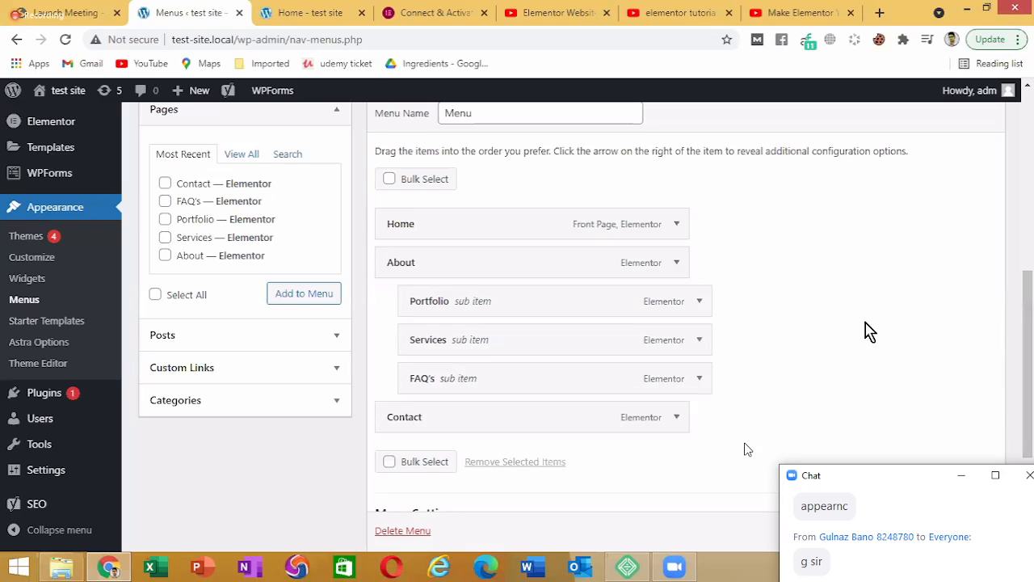
Save the menu with its sub items and reload the live home page
{"action": "scroll", "coordinate": [869, 331], "scroll_direction": "down", "scroll_amount": 1}
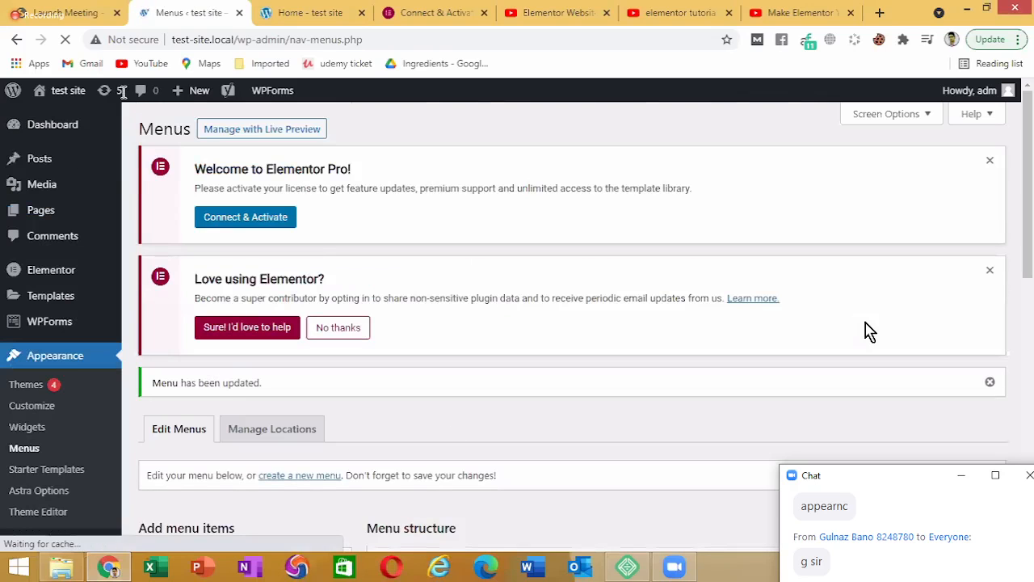
{"action": "key", "text": "ctrl+Tab"}
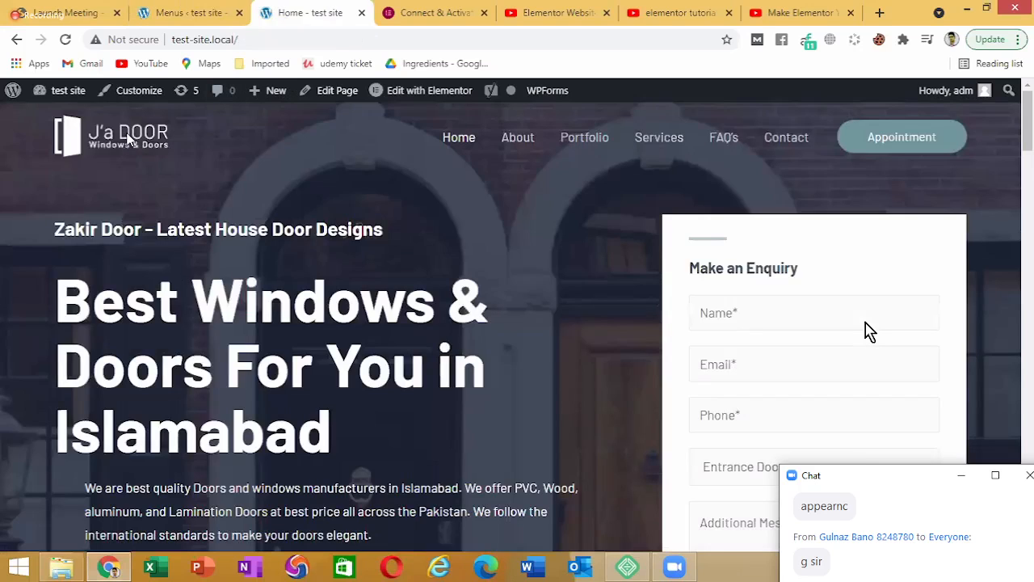
{"action": "key", "text": "F5"}
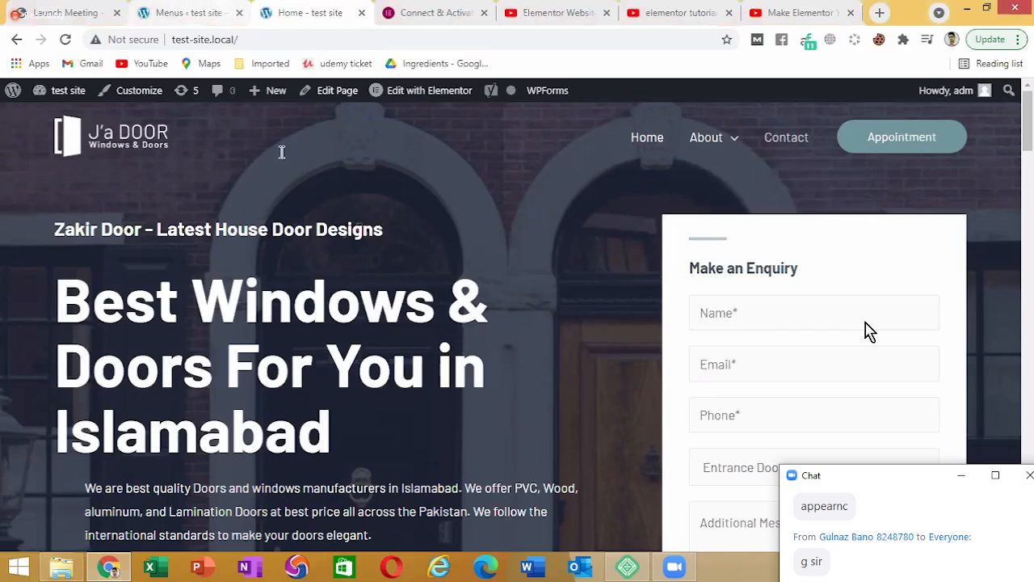
Compare the nested menu structure with the live home page and reveal the About item's dropdown
{"action": "key", "text": "ctrl+shift+Tab"}
{"action": "scroll", "coordinate": [373, 211], "scroll_direction": "down", "scroll_amount": 4}
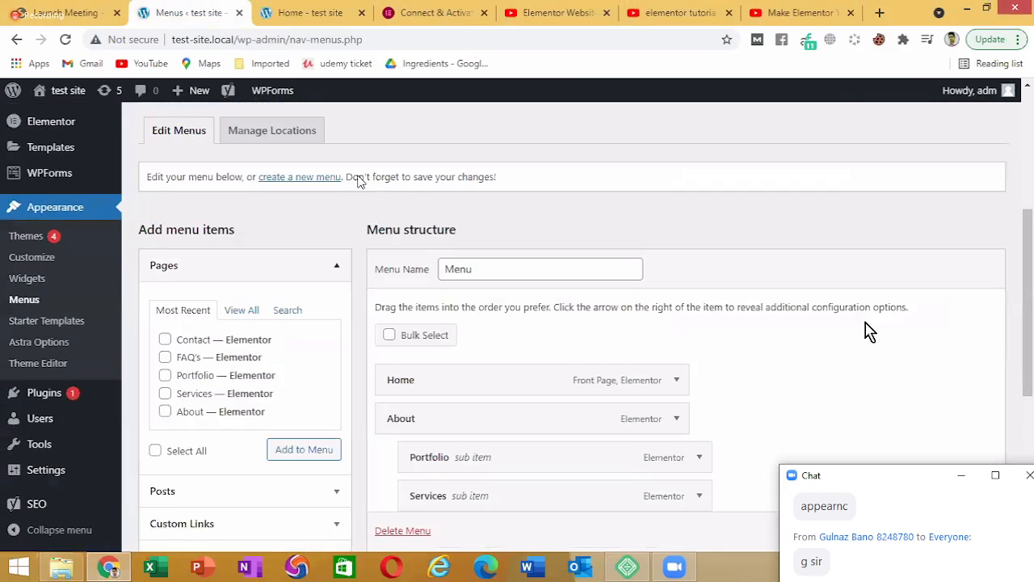
{"action": "scroll", "coordinate": [359, 178], "scroll_direction": "down", "scroll_amount": 5}
{"action": "key", "text": "ctrl+Tab"}
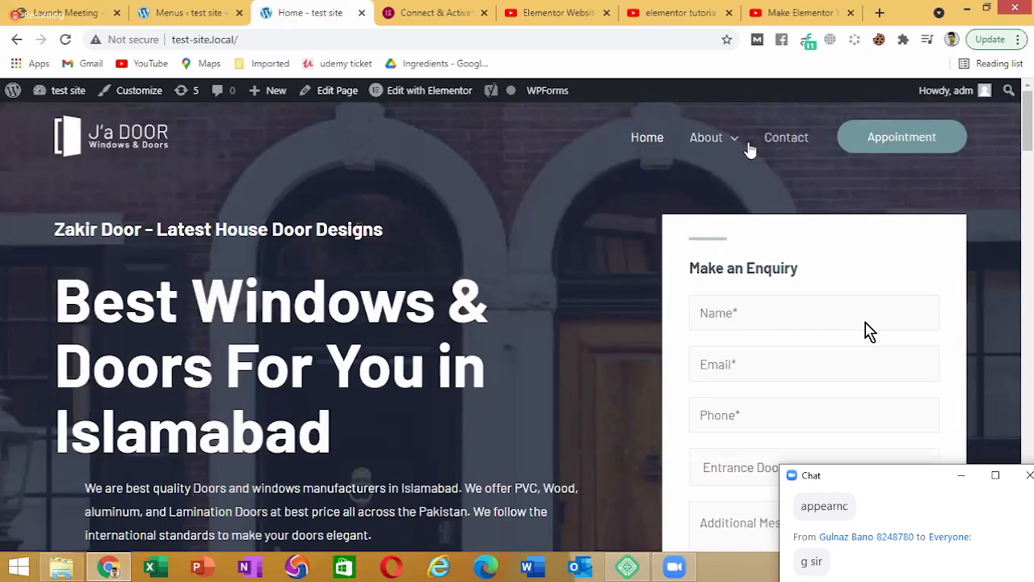
{"action": "scroll", "coordinate": [808, 187], "scroll_direction": "down", "scroll_amount": 3}
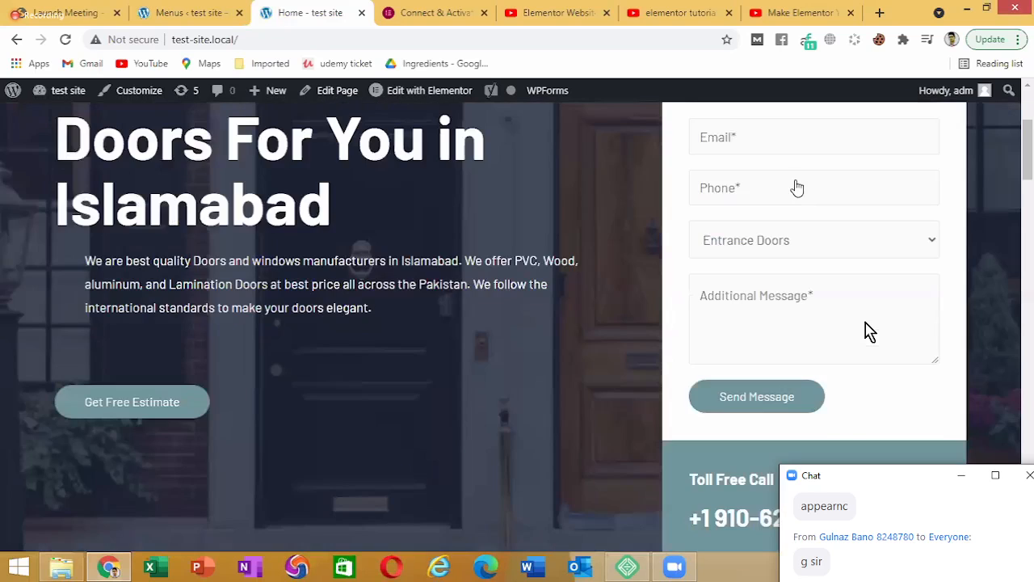
{"action": "key", "text": "F5"}
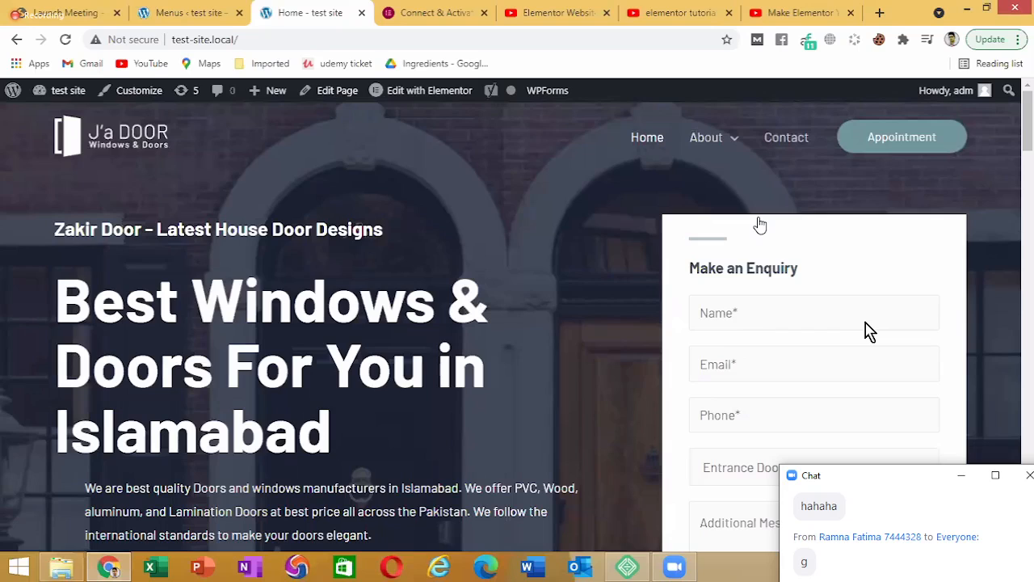
{"action": "mouse_move", "coordinate": [731, 140]}
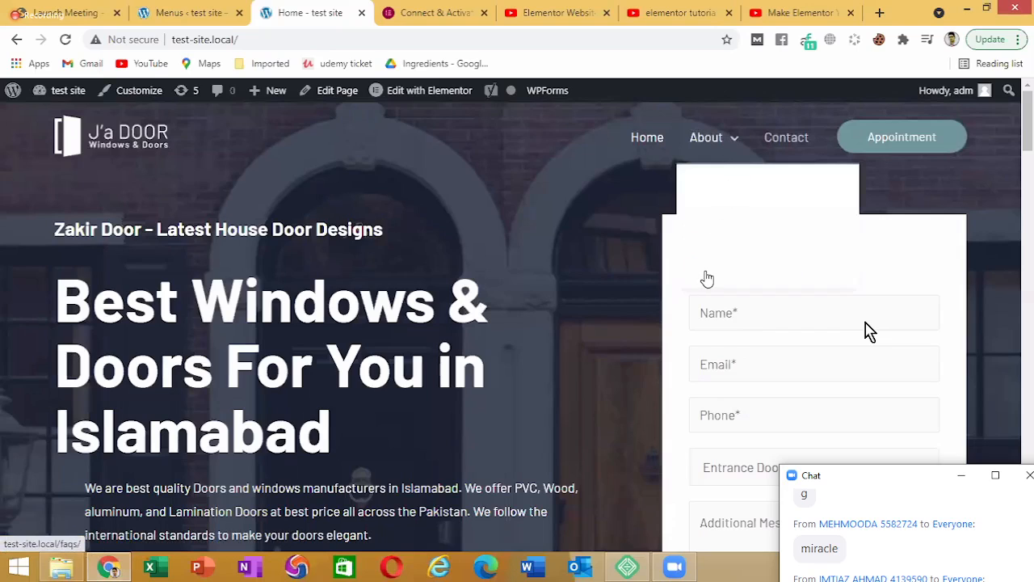
Move Portfolio, Services and FAQ's out from under About, back to top-level items in the menu structure
{"action": "left_click", "coordinate": [214, 9]}
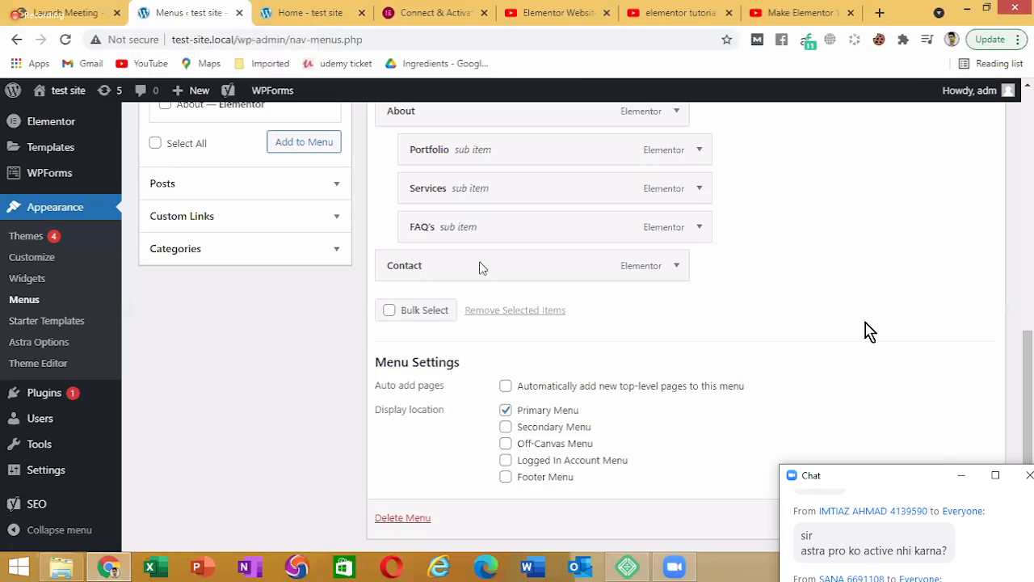
{"action": "scroll", "coordinate": [456, 153], "scroll_direction": "up", "scroll_amount": 1}
{"action": "left_click_drag", "start_coordinate": [472, 230], "coordinate": [433, 289]}
{"action": "scroll", "coordinate": [429, 295], "scroll_direction": "up", "scroll_amount": 2}
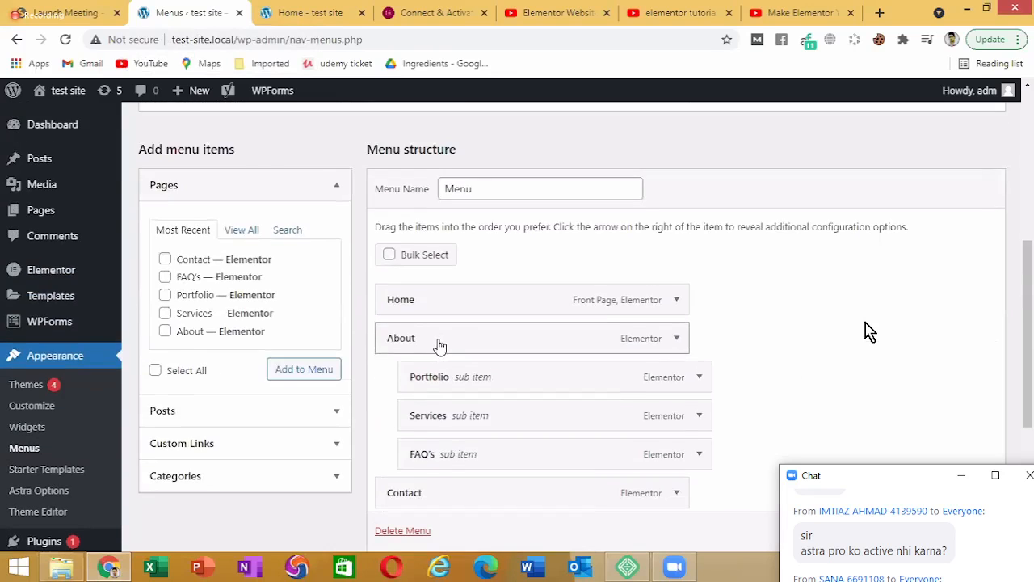
{"action": "left_click_drag", "start_coordinate": [428, 366], "coordinate": [421, 344]}
{"action": "left_click_drag", "start_coordinate": [414, 360], "coordinate": [395, 369]}
{"action": "left_click_drag", "start_coordinate": [429, 408], "coordinate": [470, 340]}
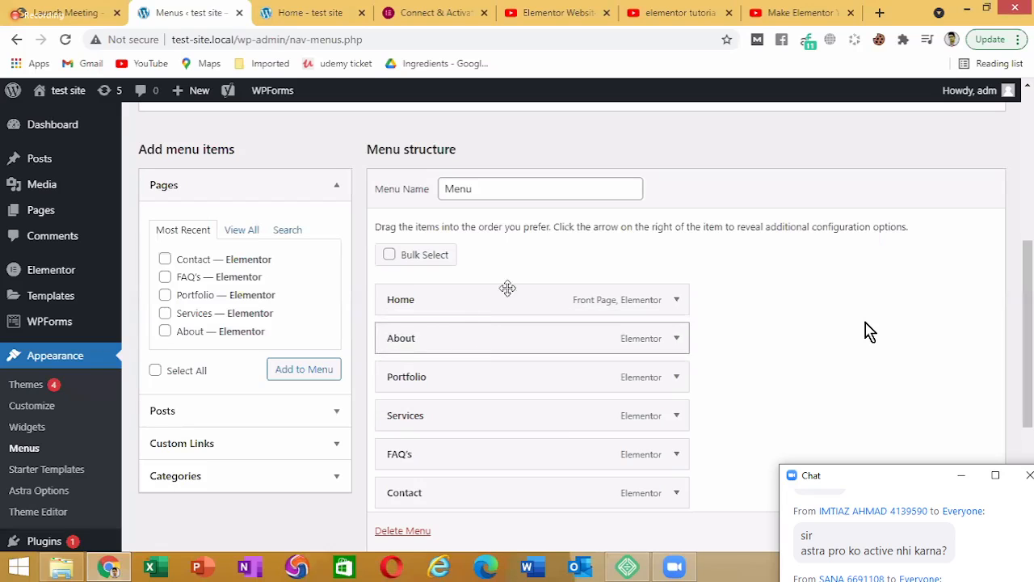
Assign the menu to the Footer Menu display location alongside Primary Menu and save the menu
{"action": "scroll", "coordinate": [521, 282], "scroll_direction": "down", "scroll_amount": 1}
{"action": "scroll", "coordinate": [539, 279], "scroll_direction": "down", "scroll_amount": 3}
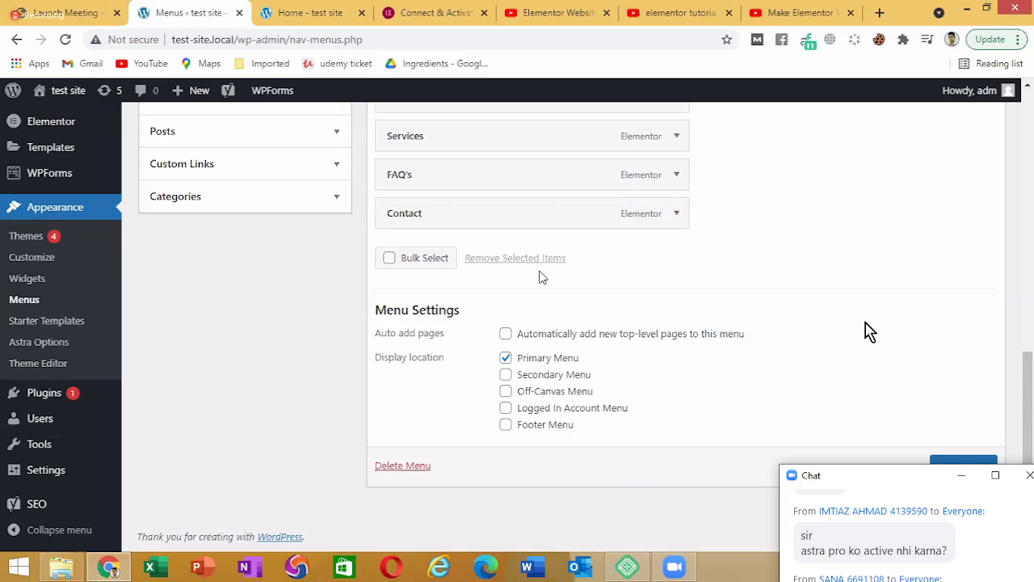
{"action": "scroll", "coordinate": [541, 277], "scroll_direction": "up", "scroll_amount": 6}
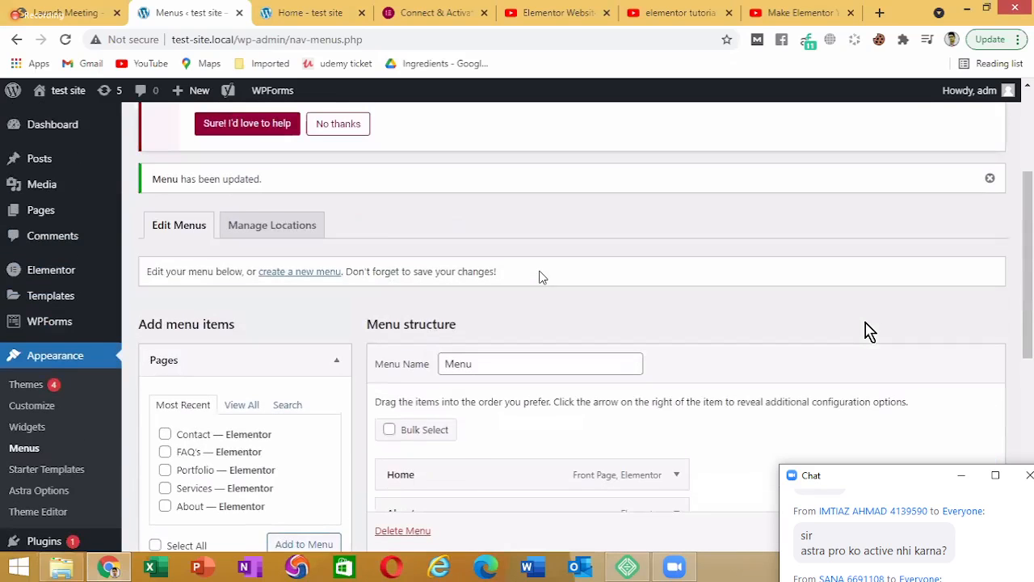
{"action": "scroll", "coordinate": [539, 280], "scroll_direction": "down", "scroll_amount": 6}
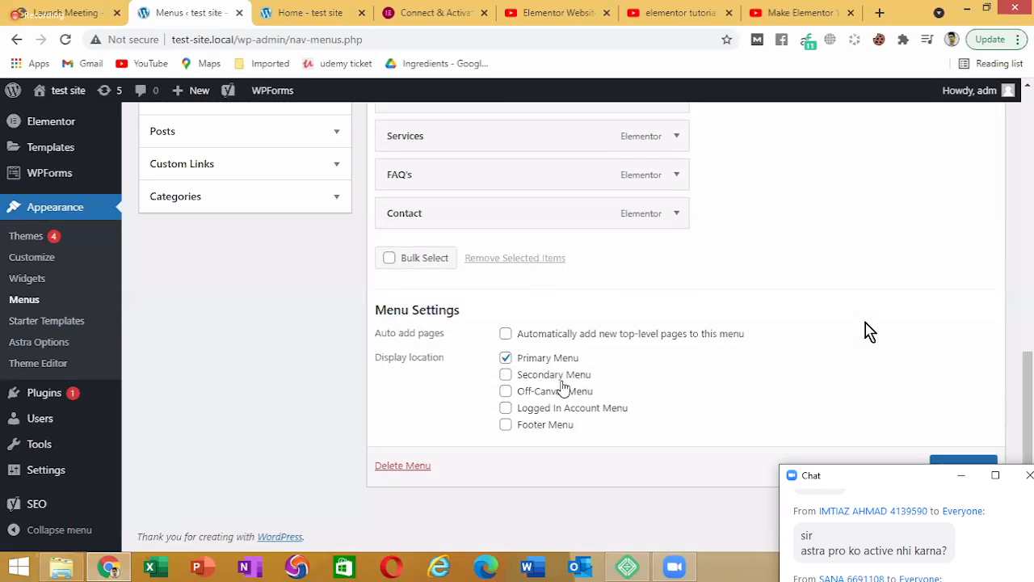
{"action": "left_click", "coordinate": [527, 429]}
{"action": "scroll", "coordinate": [623, 293], "scroll_direction": "up", "scroll_amount": 7}
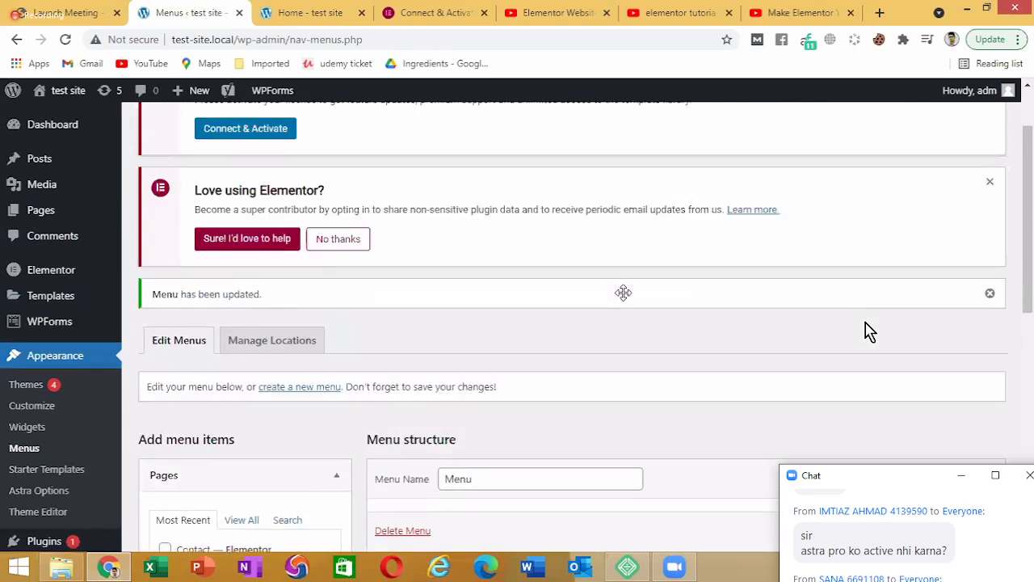
{"action": "scroll", "coordinate": [623, 316], "scroll_direction": "down", "scroll_amount": 7}
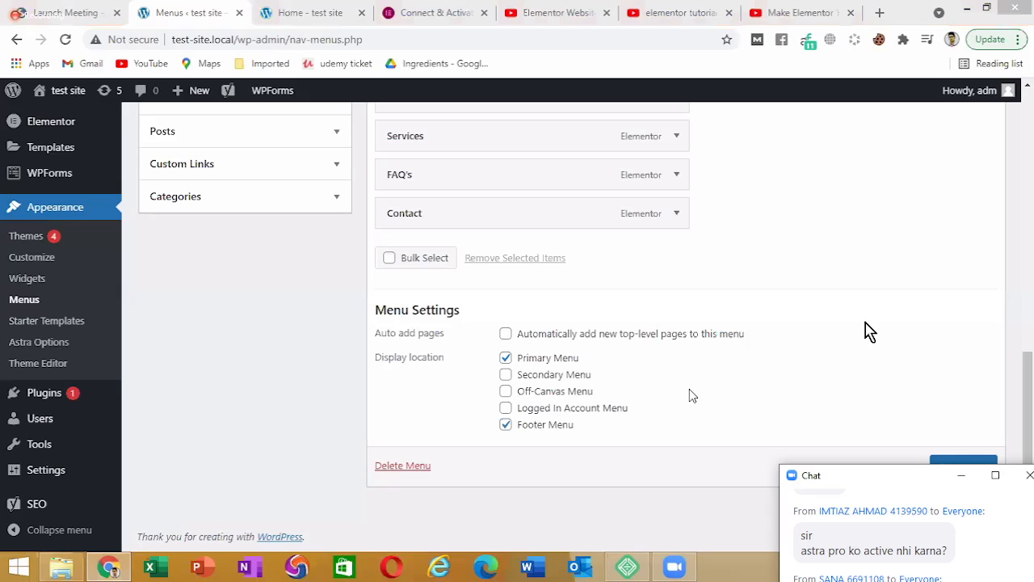
{"action": "left_click", "coordinate": [961, 461]}
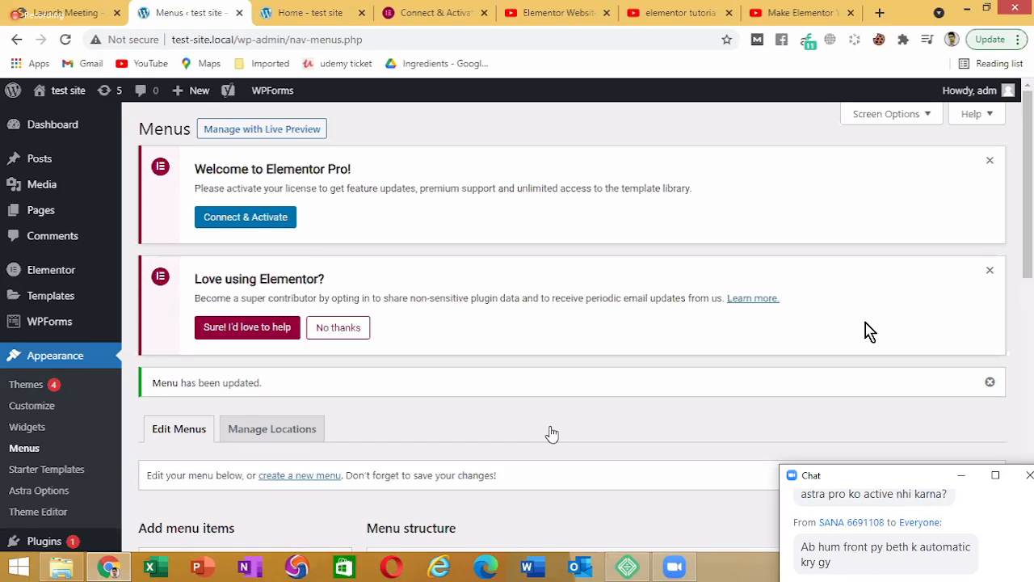
Reload the live home page and check its header navigation and the footer area for the saved menu
{"action": "left_click", "coordinate": [305, 10]}
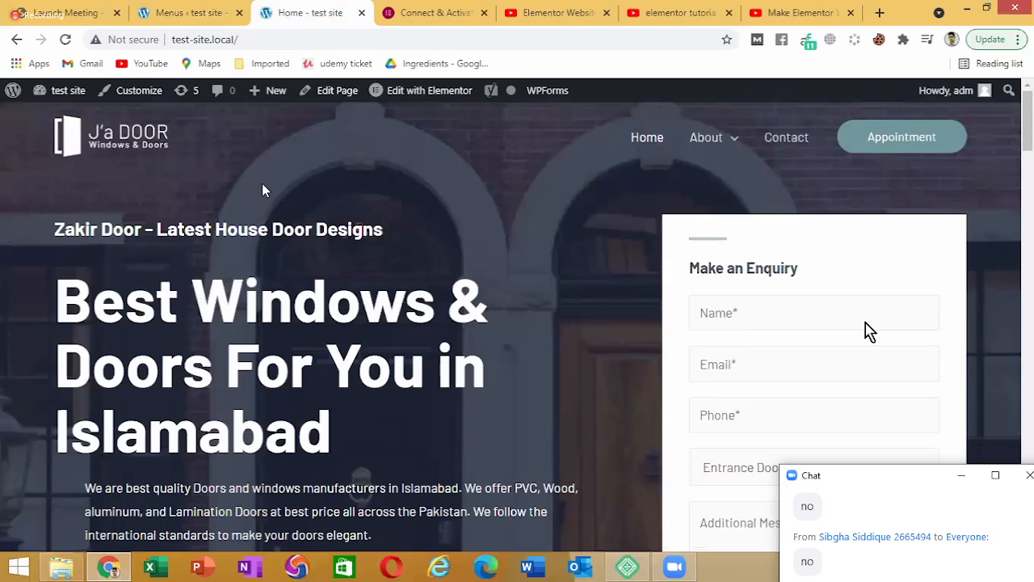
{"action": "left_click", "coordinate": [103, 142]}
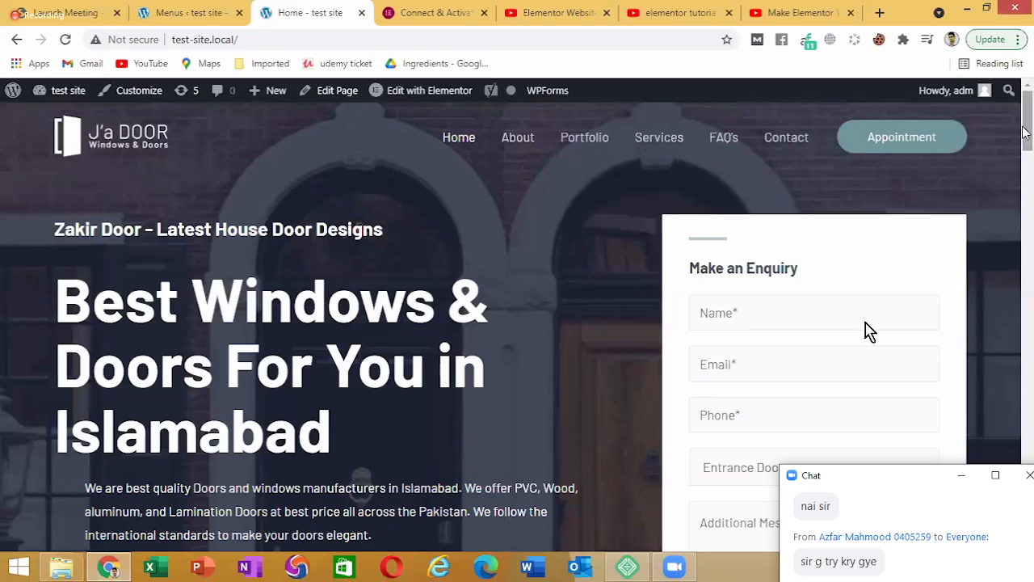
{"action": "scroll", "coordinate": [869, 331], "scroll_direction": "down", "scroll_amount": 10}
{"action": "scroll", "coordinate": [868, 331], "scroll_direction": "down", "scroll_amount": 15}
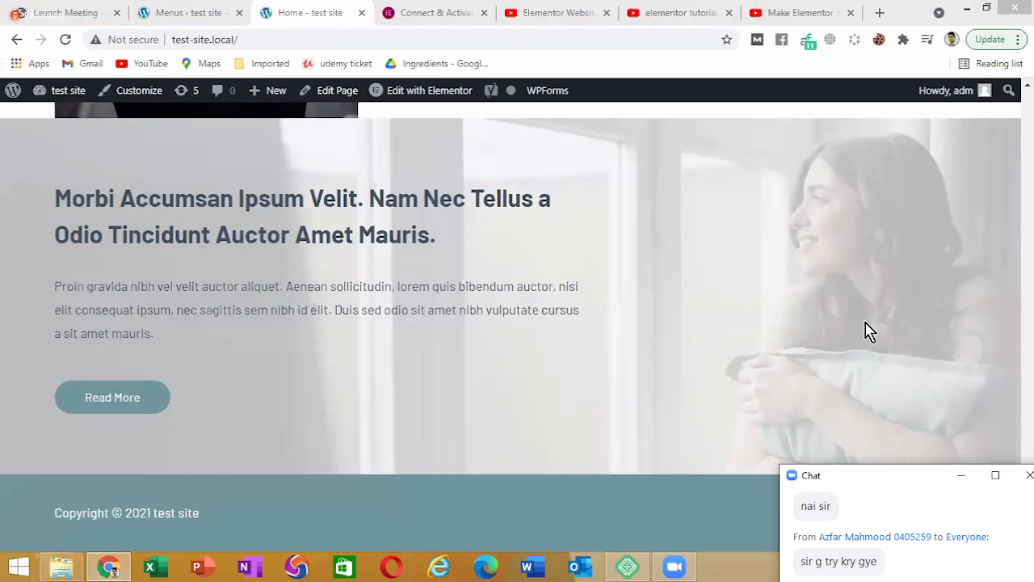
{"action": "scroll", "coordinate": [868, 331], "scroll_direction": "up", "scroll_amount": 15}
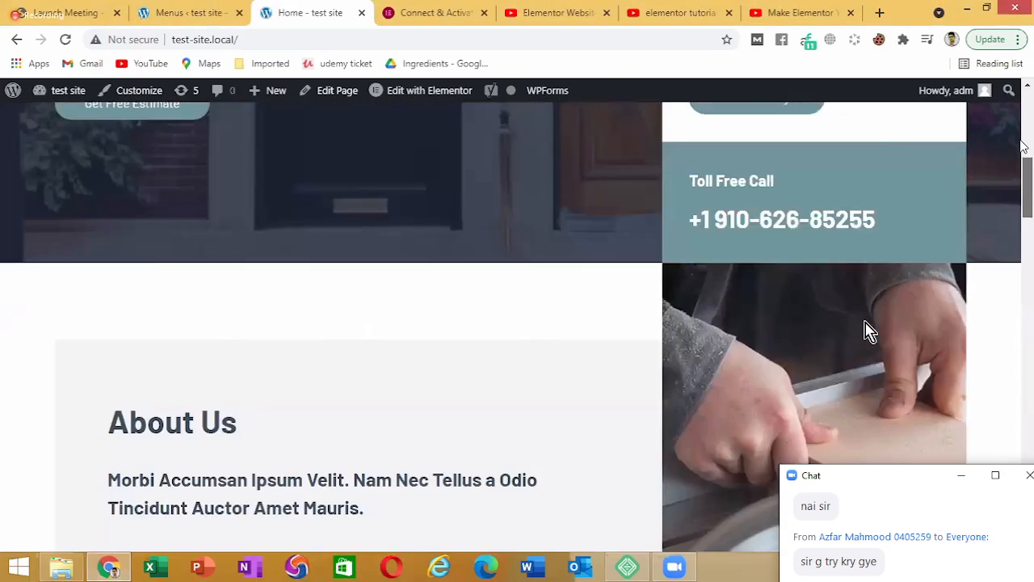
{"action": "left_click_drag", "start_coordinate": [1024, 146], "coordinate": [1009, 111]}
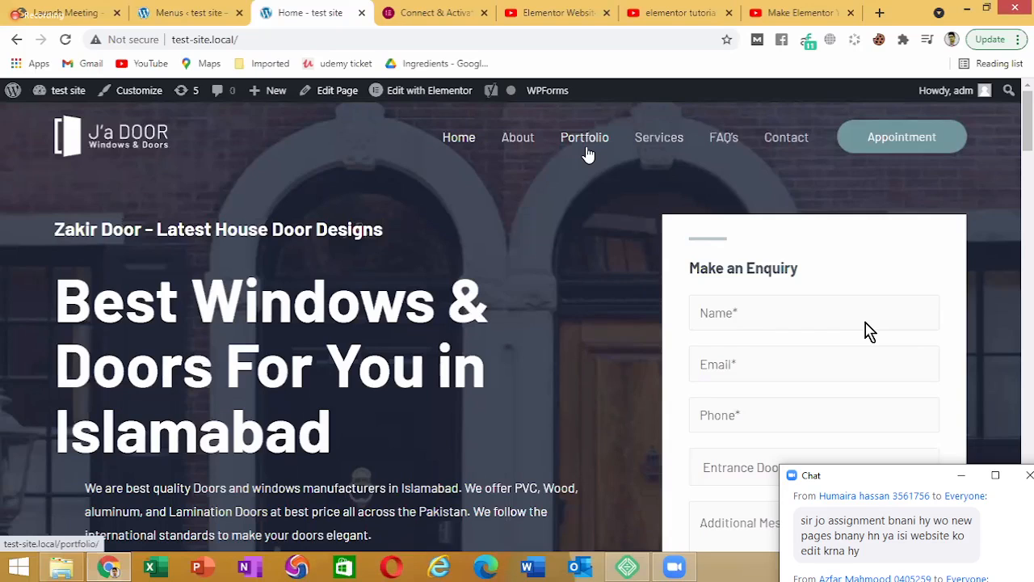
Look through the live home page's sections from the header and enquiry form down to Services
{"action": "scroll", "coordinate": [557, 130], "scroll_direction": "down", "scroll_amount": 1}
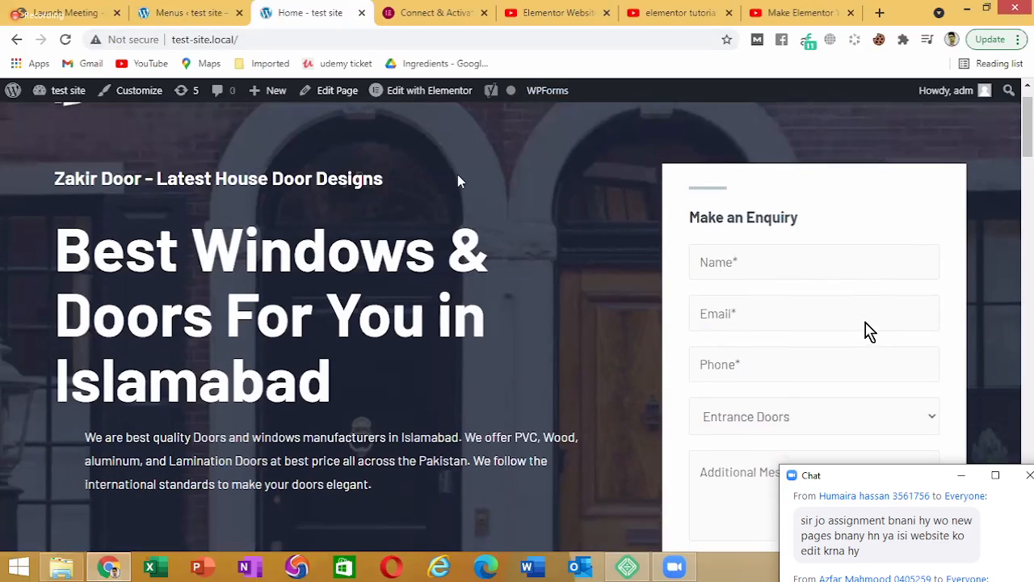
{"action": "scroll", "coordinate": [457, 174], "scroll_direction": "down", "scroll_amount": 1}
{"action": "scroll", "coordinate": [458, 179], "scroll_direction": "down", "scroll_amount": 10}
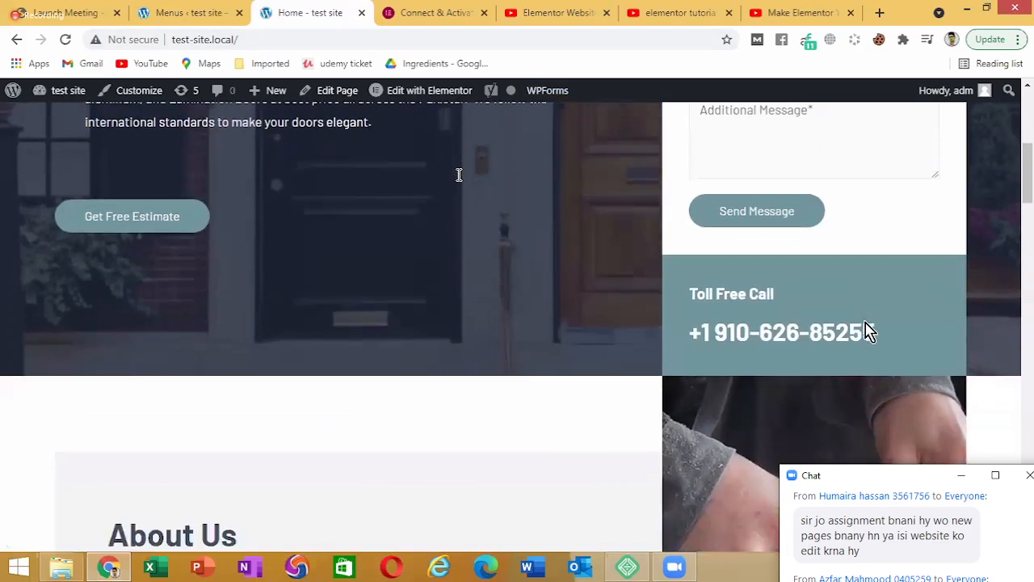
{"action": "scroll", "coordinate": [458, 181], "scroll_direction": "down", "scroll_amount": 8}
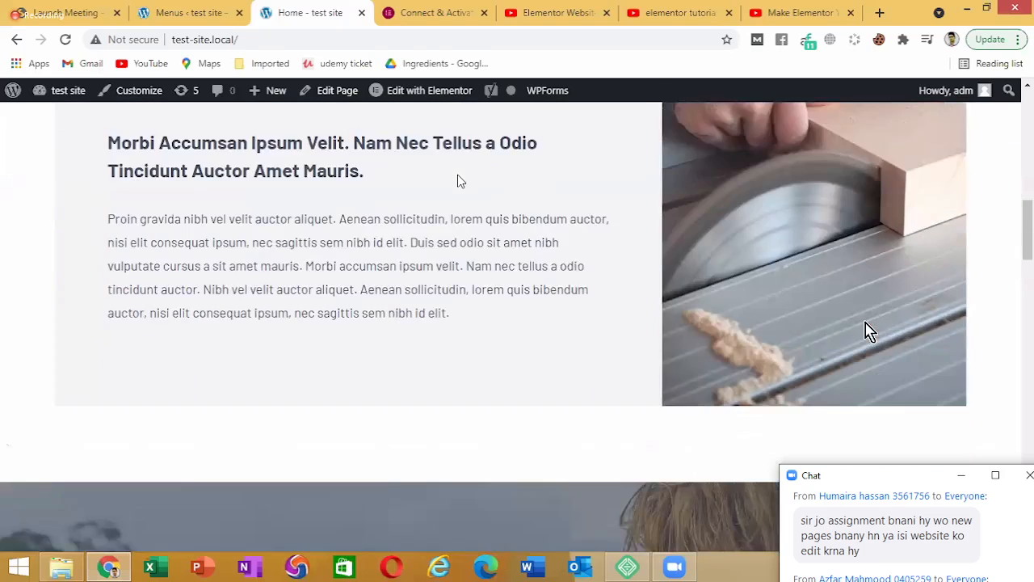
{"action": "scroll", "coordinate": [457, 181], "scroll_direction": "down", "scroll_amount": 16}
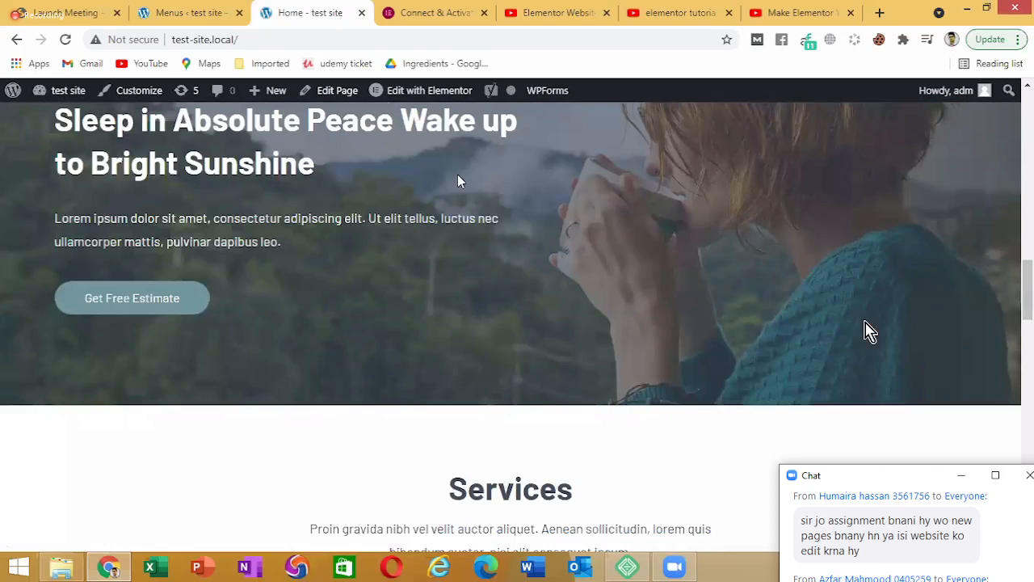
{"action": "scroll", "coordinate": [457, 181], "scroll_direction": "up", "scroll_amount": 20}
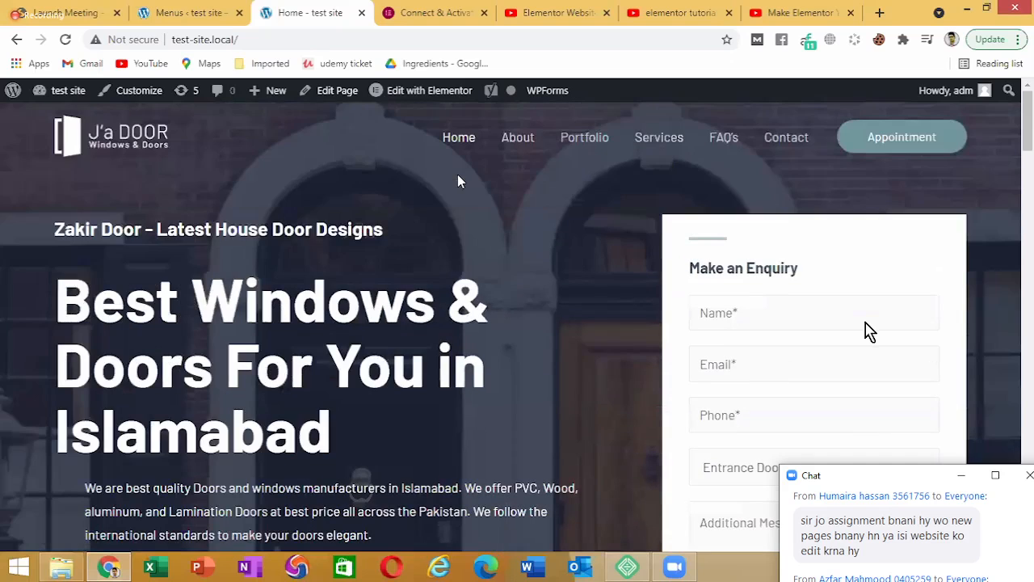
{"action": "scroll", "coordinate": [457, 175], "scroll_direction": "down", "scroll_amount": 1}
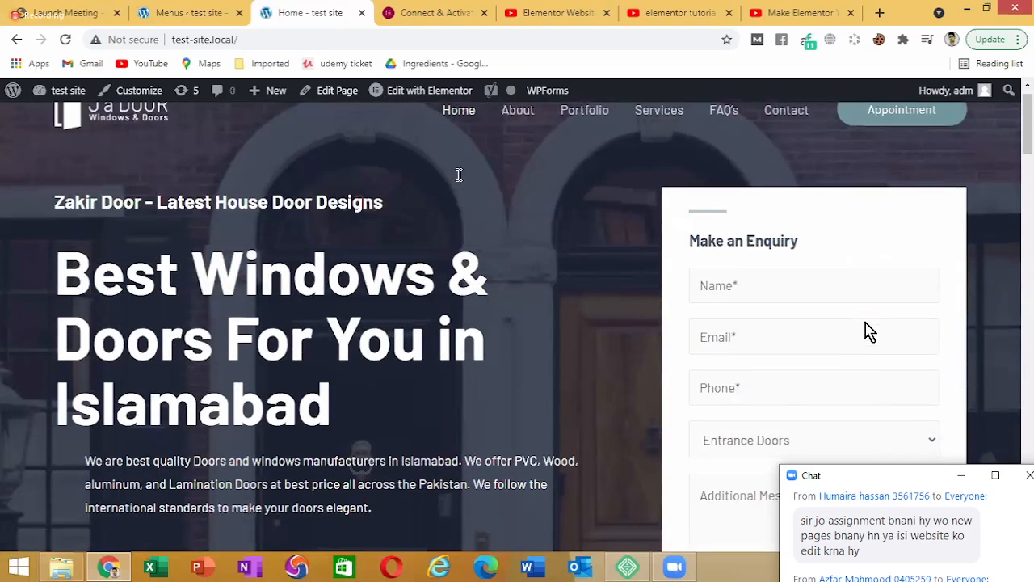
{"action": "scroll", "coordinate": [459, 175], "scroll_direction": "down", "scroll_amount": 2}
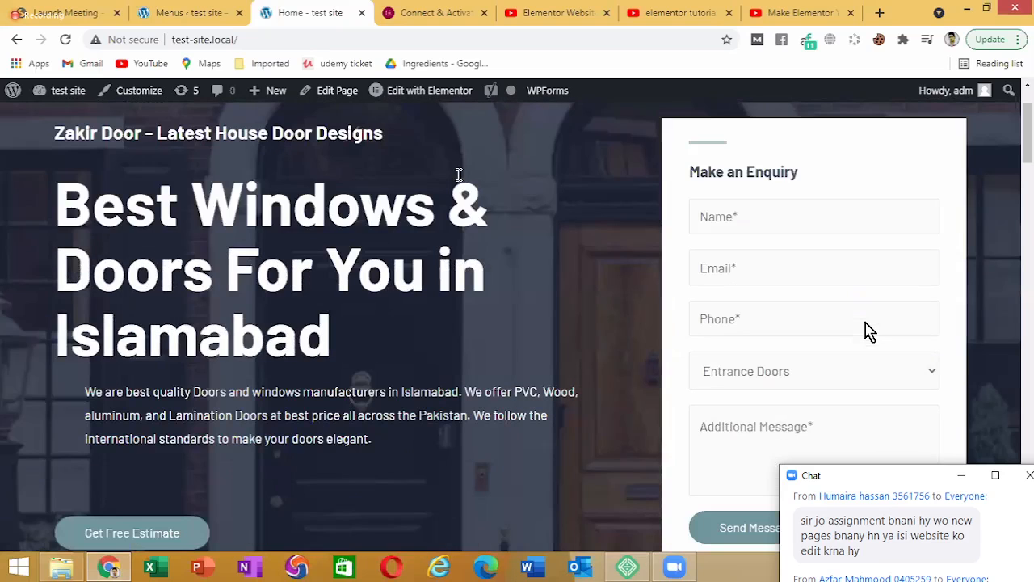